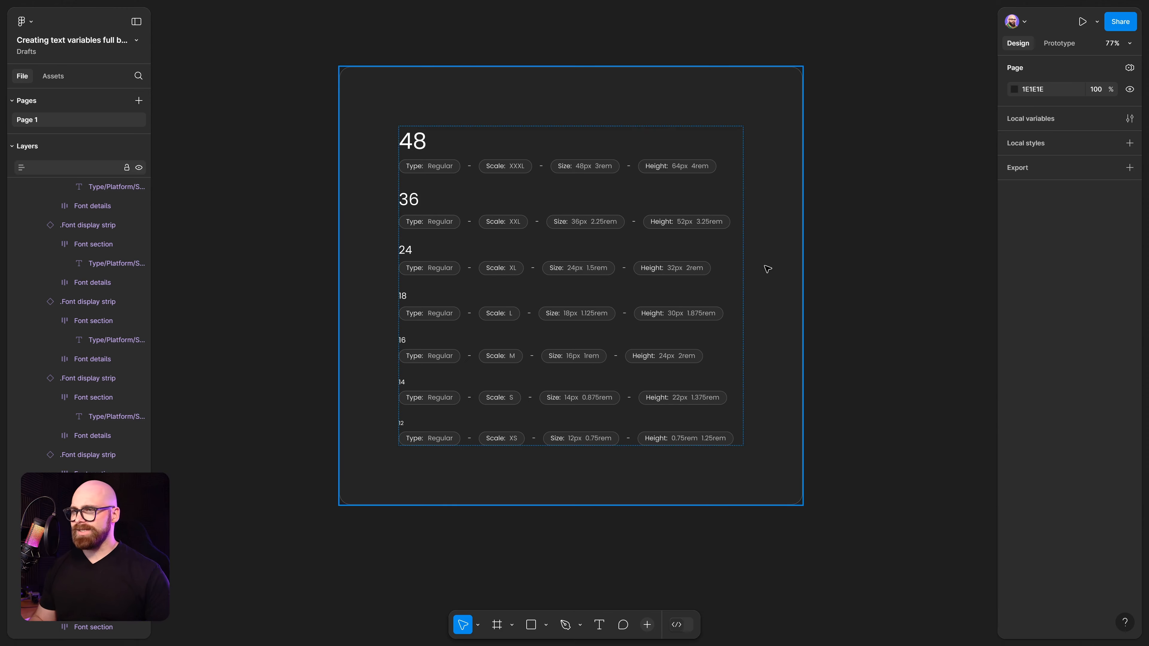
# Inspect the heading text layers of each font size row in the palette, then deselect them.
pyautogui.keyDown('ctrl'); pyautogui.click(411, 141); pyautogui.keyUp('ctrl')
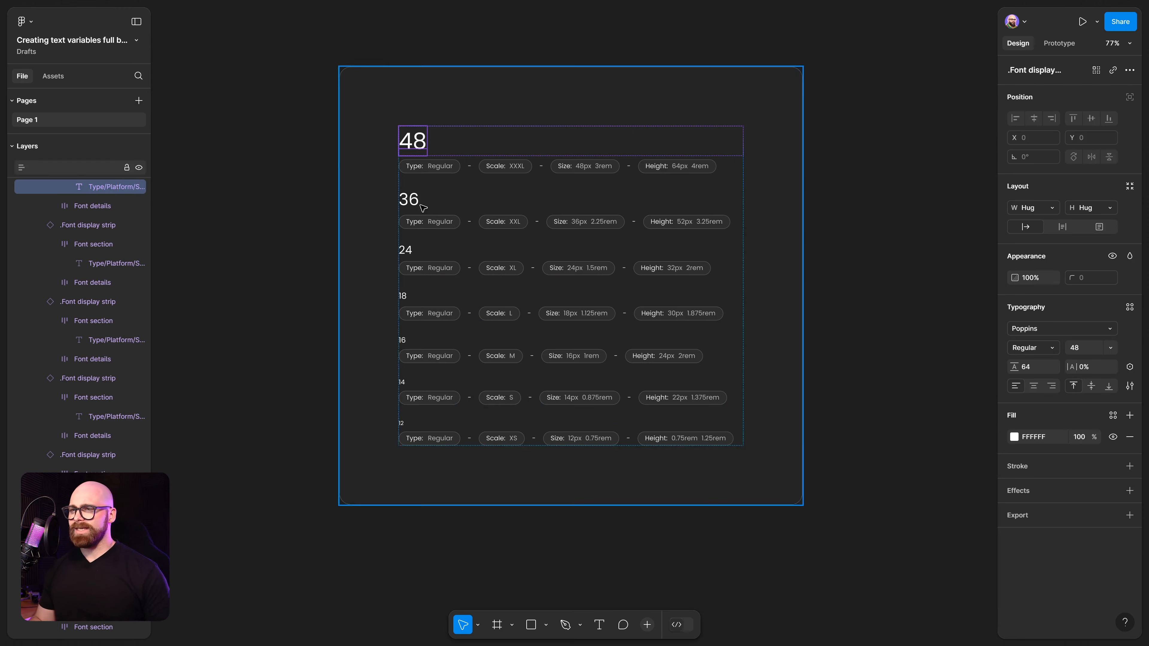
pyautogui.keyDown('ctrl'); pyautogui.keyDown('shift'); pyautogui.click(409, 199); pyautogui.keyUp('shift'); pyautogui.keyUp('ctrl')
pyautogui.keyDown('ctrl'); pyautogui.keyDown('shift'); pyautogui.click(409, 251); pyautogui.keyUp('shift'); pyautogui.keyUp('ctrl')
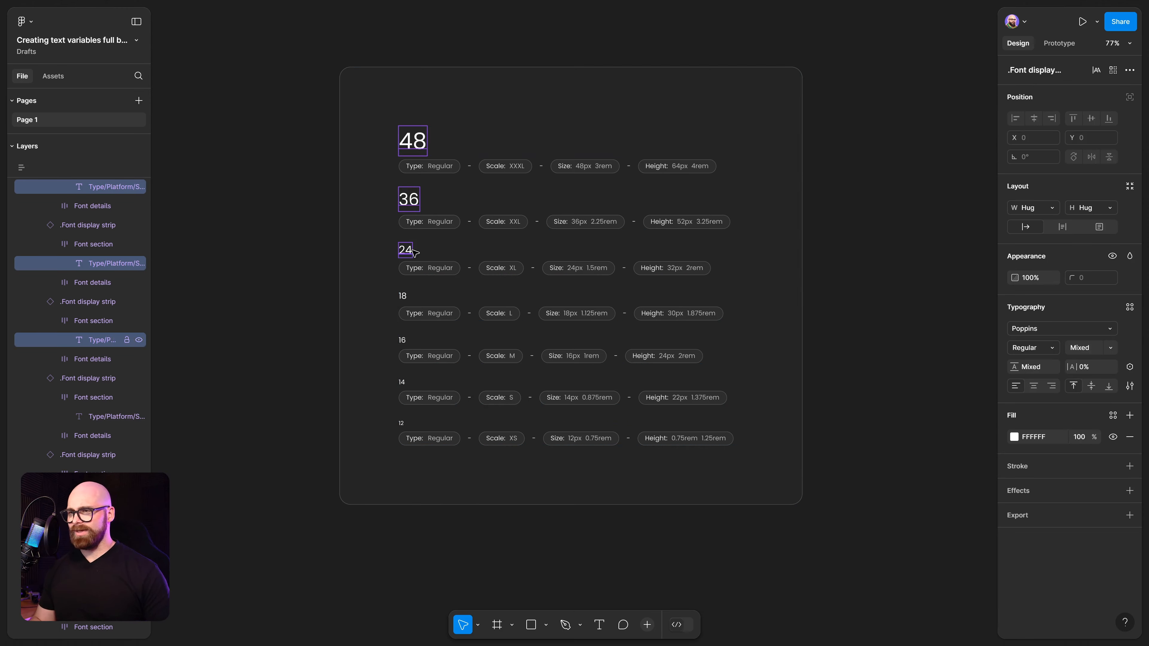
pyautogui.keyDown('ctrl'); pyautogui.keyDown('shift'); pyautogui.click(403, 297); pyautogui.keyUp('shift'); pyautogui.keyUp('ctrl')
pyautogui.keyDown('ctrl'); pyautogui.keyDown('shift'); pyautogui.click(402, 340); pyautogui.keyUp('shift'); pyautogui.keyUp('ctrl')
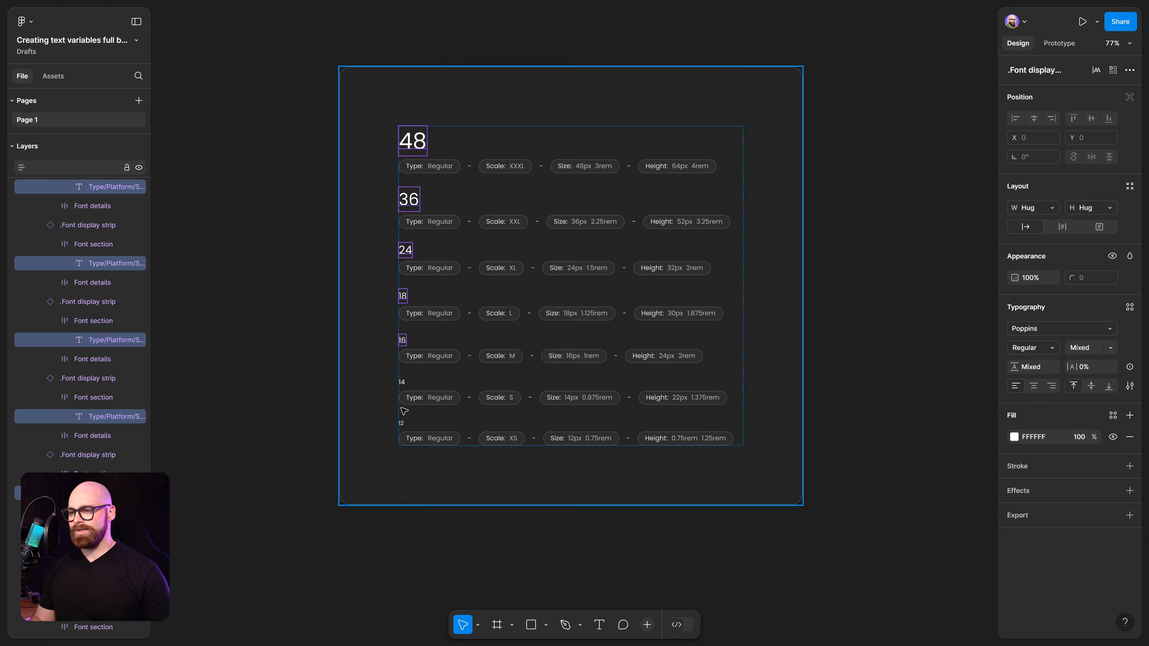
pyautogui.keyDown('ctrl'); pyautogui.keyDown('shift'); pyautogui.click(401, 382); pyautogui.keyUp('shift'); pyautogui.keyUp('ctrl')
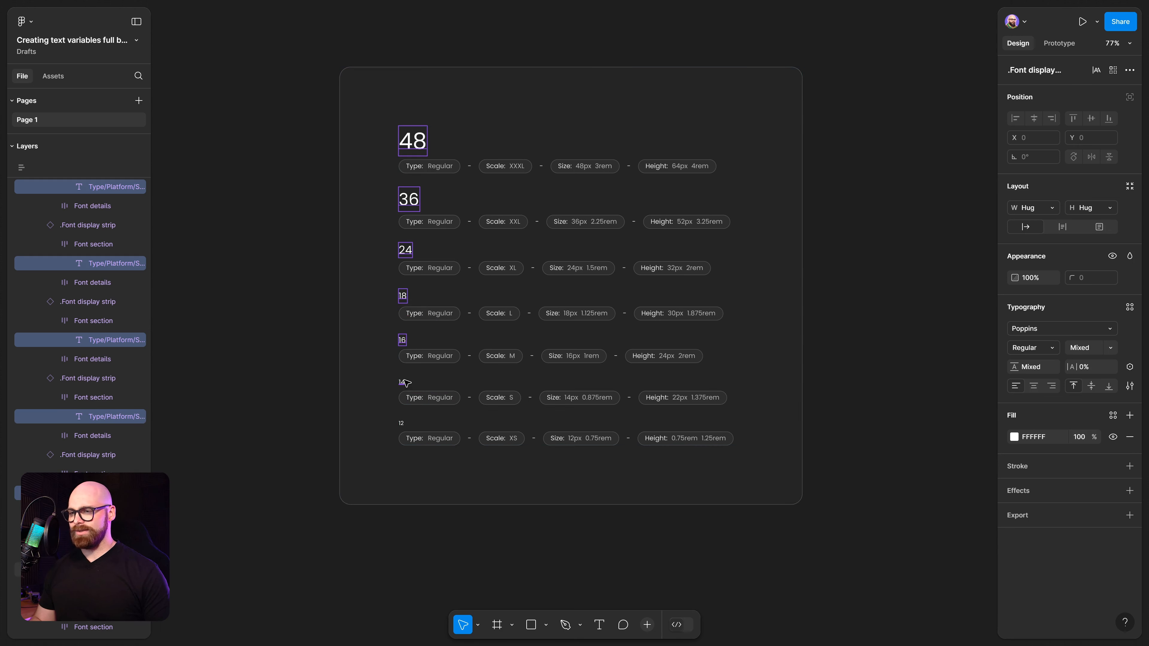
pyautogui.keyDown('ctrl'); pyautogui.keyDown('shift'); pyautogui.click(402, 424); pyautogui.keyUp('shift'); pyautogui.keyUp('ctrl')
pyautogui.click(866, 466)
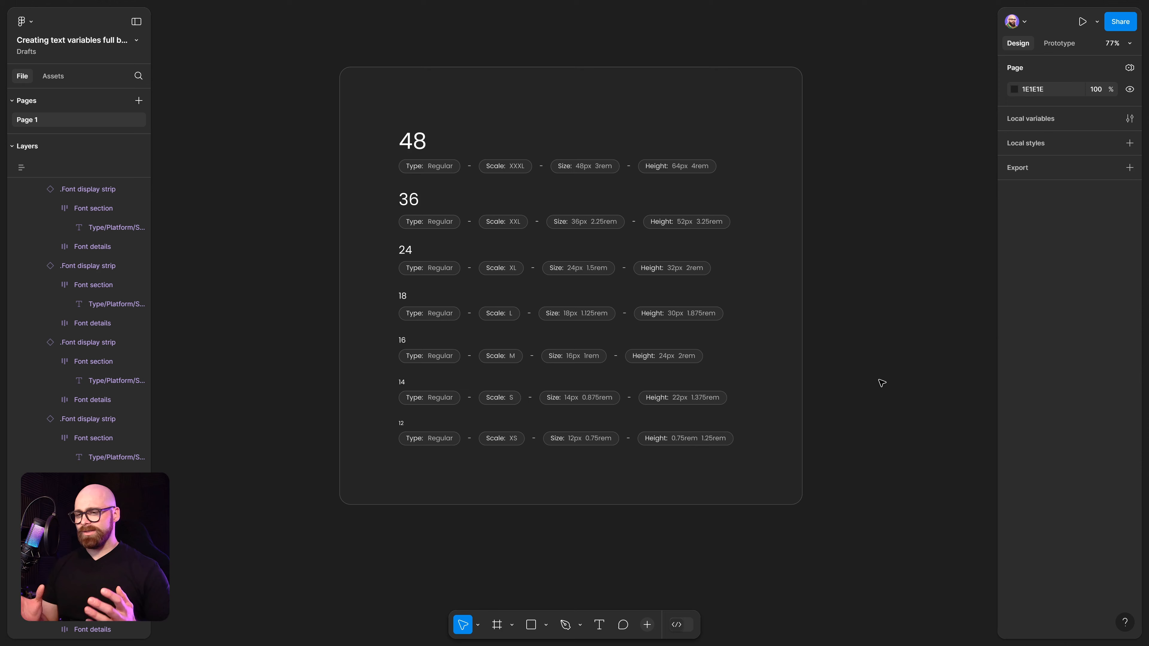
# Add a 'Hi' text beside the frame and duplicate it below.
pyautogui.press('t')
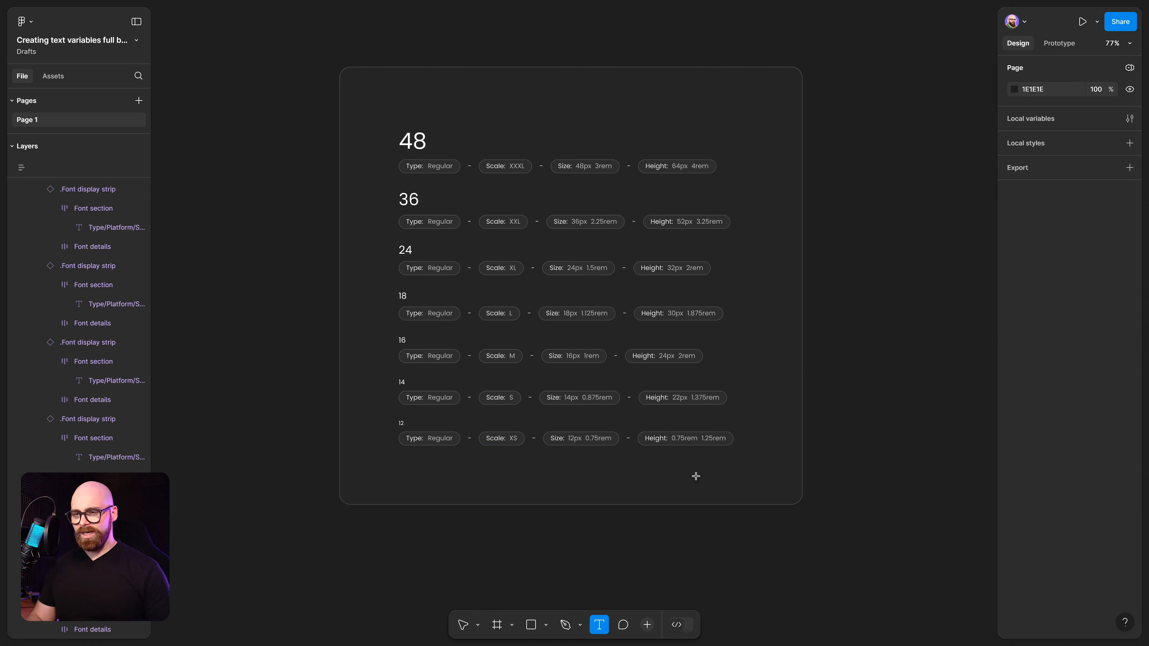
pyautogui.click(843, 231)
pyautogui.write('Hi')
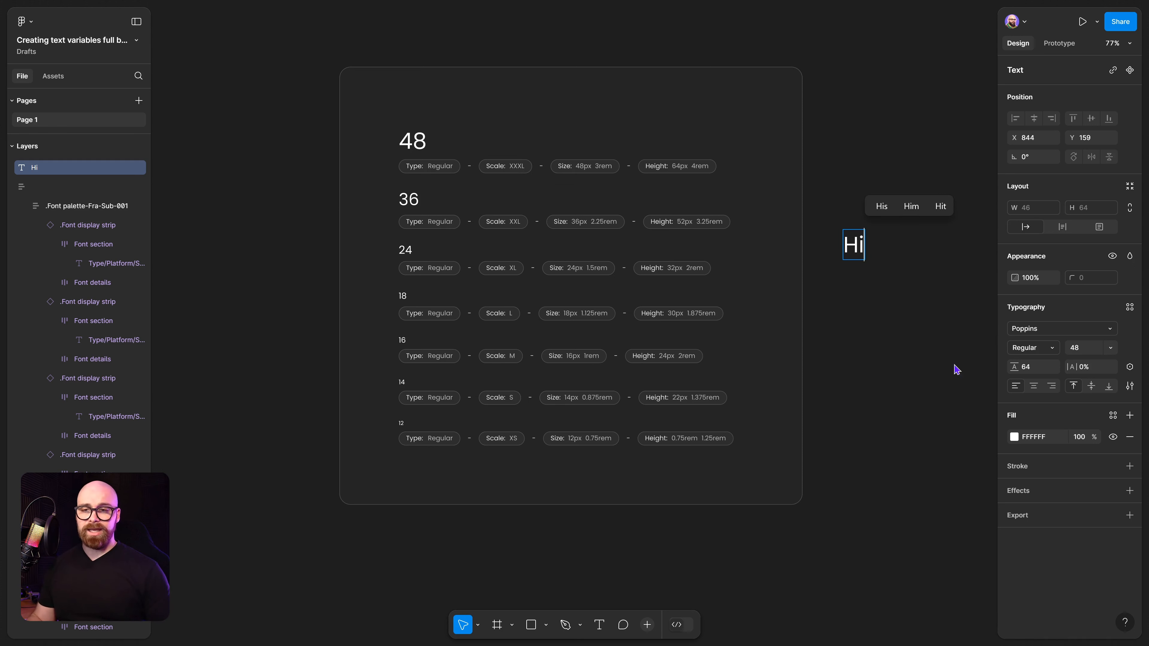
pyautogui.press('Escape')
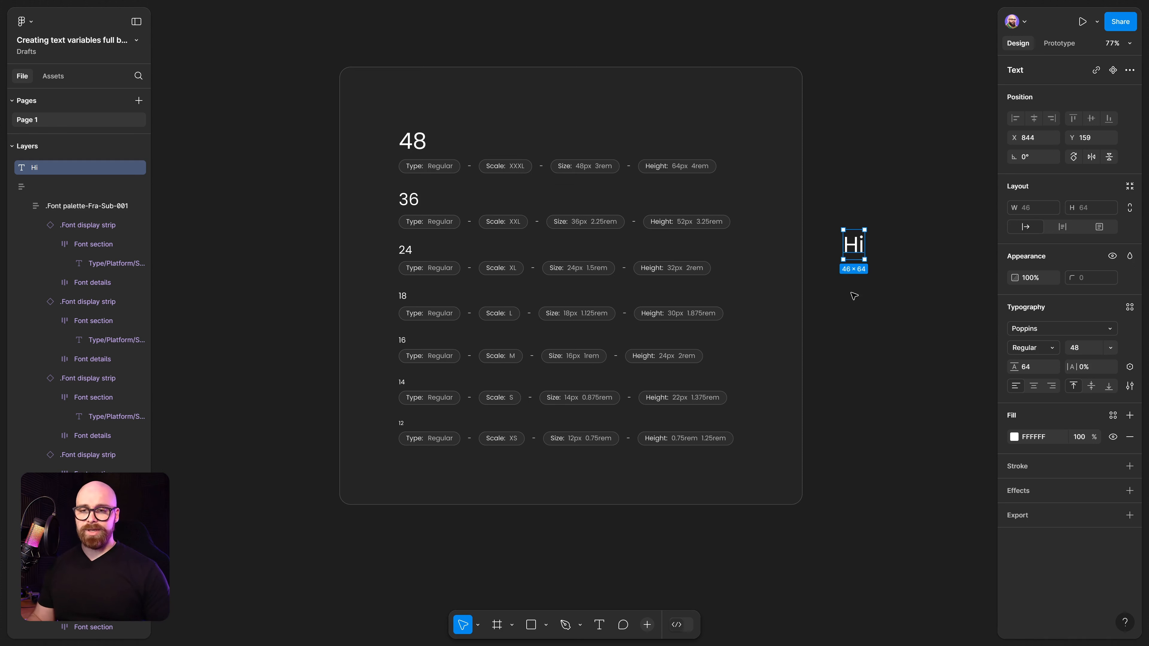
pyautogui.moveTo(856, 248); pyautogui.dragTo(856, 323)
pyautogui.click(894, 352)
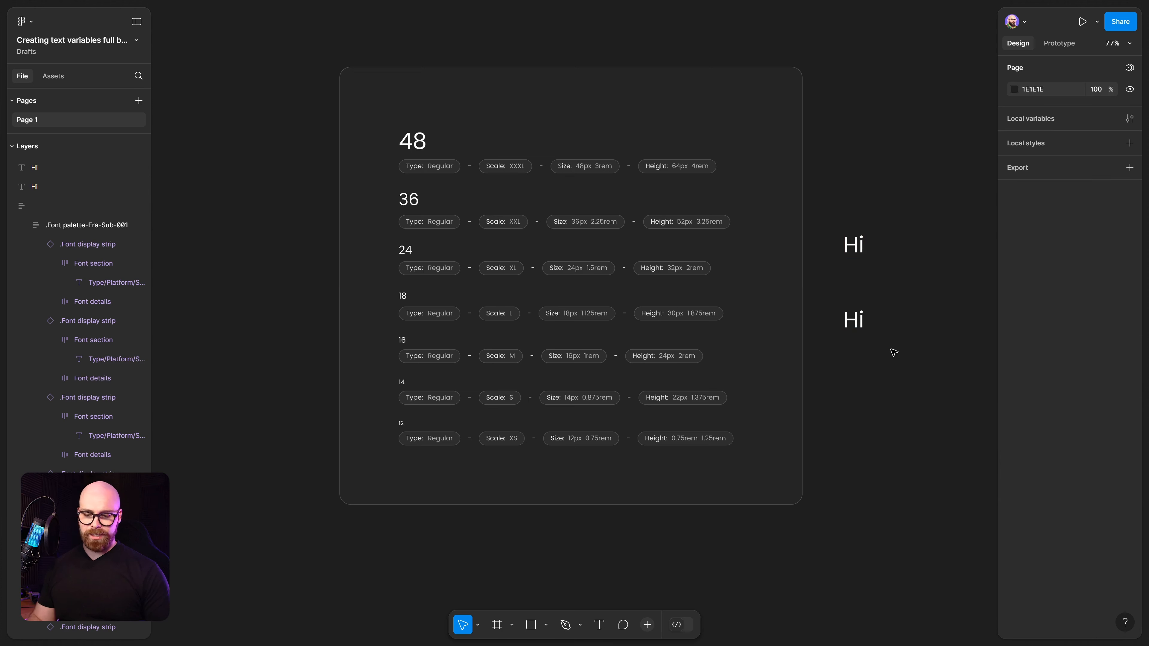
# Delete both 'Hi' texts.
pyautogui.moveTo(914, 191); pyautogui.dragTo(838, 350)
pyautogui.press('Delete')
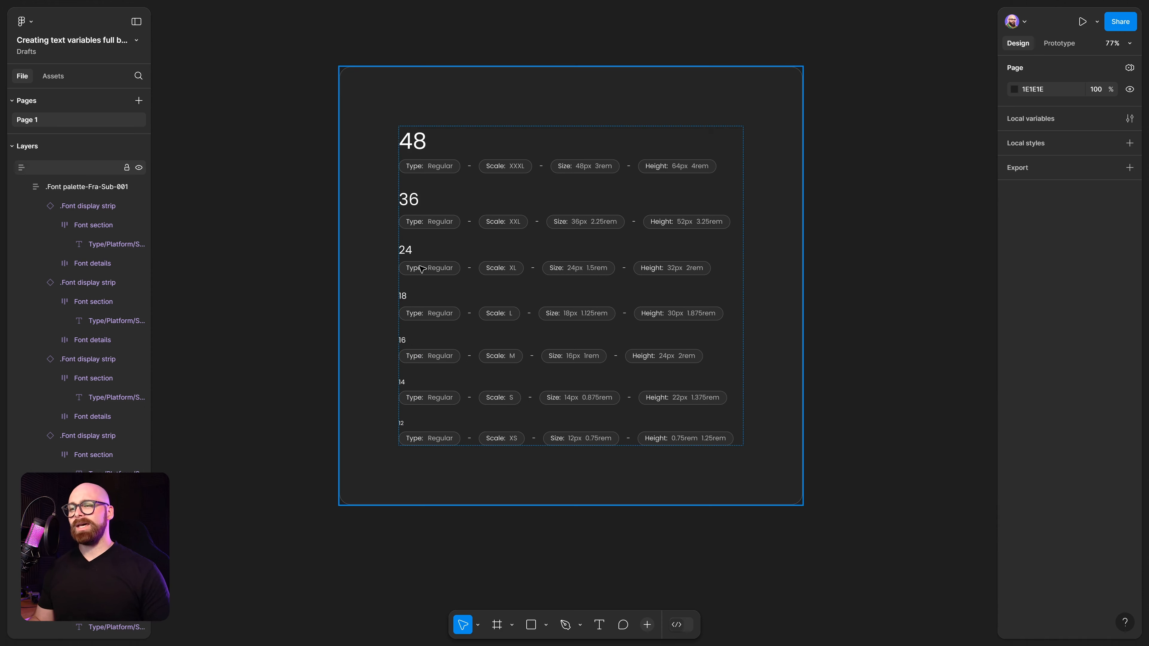
# Inspect the font size settings of the 48 and 36 headings.
pyautogui.keyDown('ctrl'); pyautogui.click(415, 200); pyautogui.keyUp('ctrl')
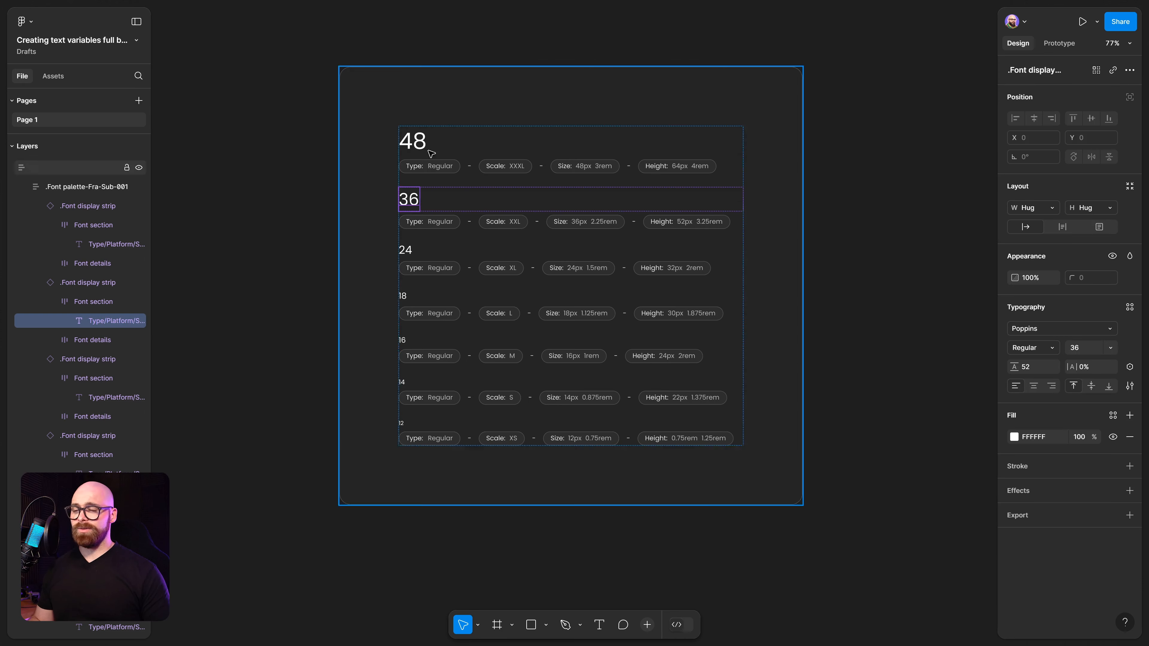
pyautogui.keyDown('ctrl'); pyautogui.click(420, 144); pyautogui.keyUp('ctrl')
pyautogui.click(923, 227)
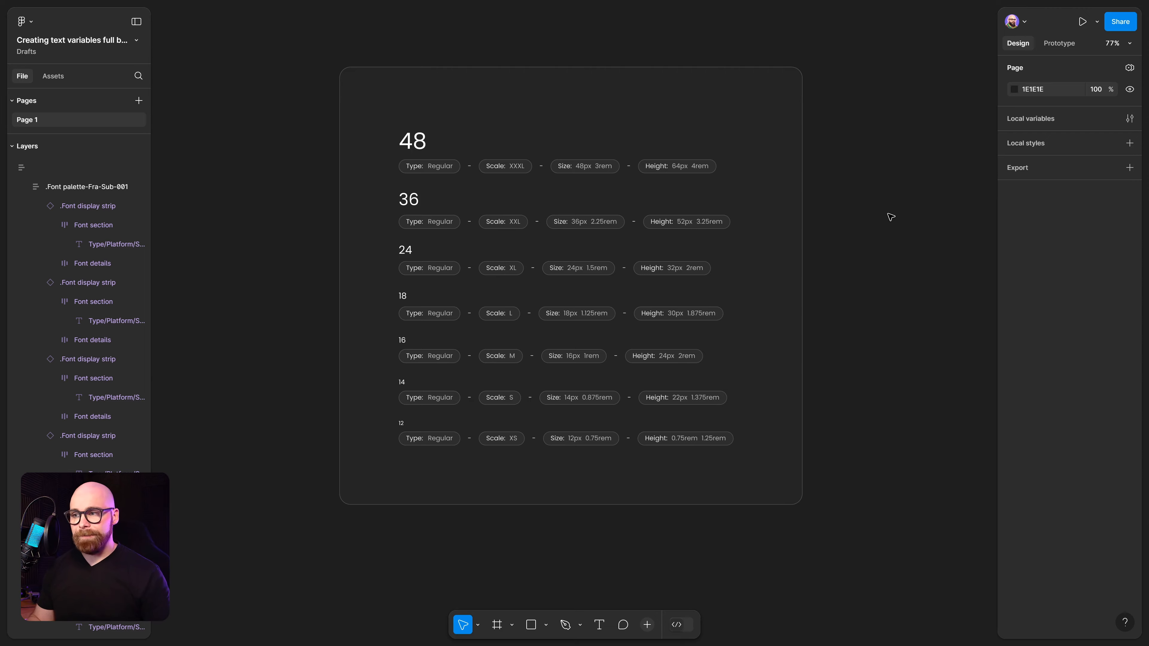
pyautogui.keyDown('ctrl'); pyautogui.click(425, 138); pyautogui.keyUp('ctrl')
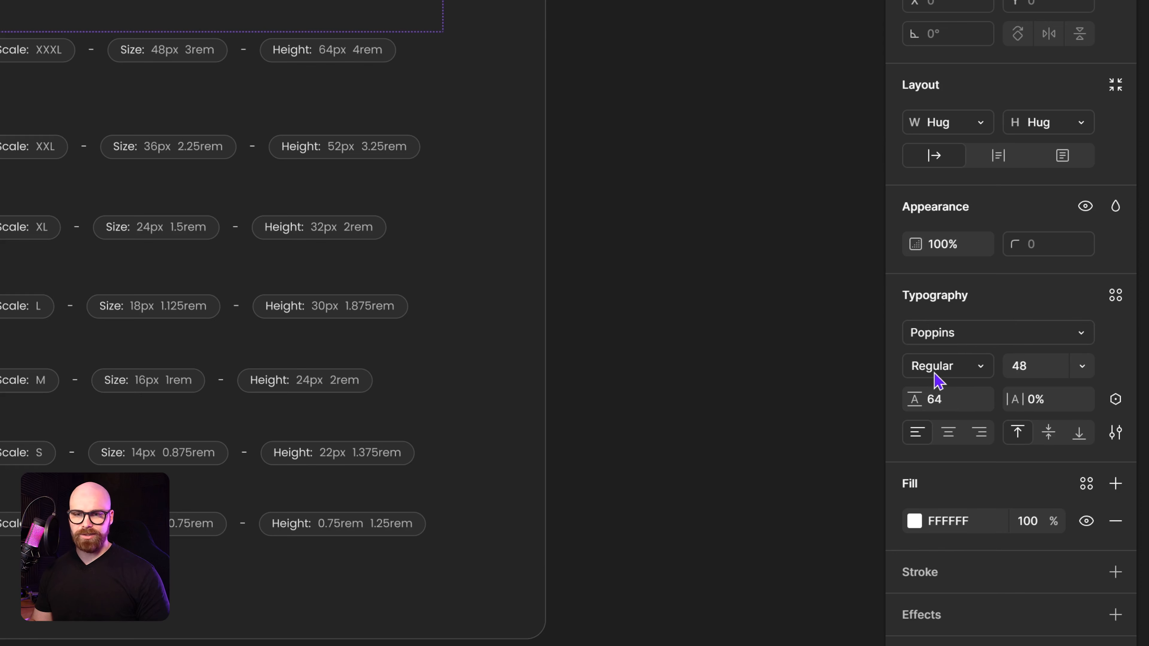
pyautogui.click(1025, 375)
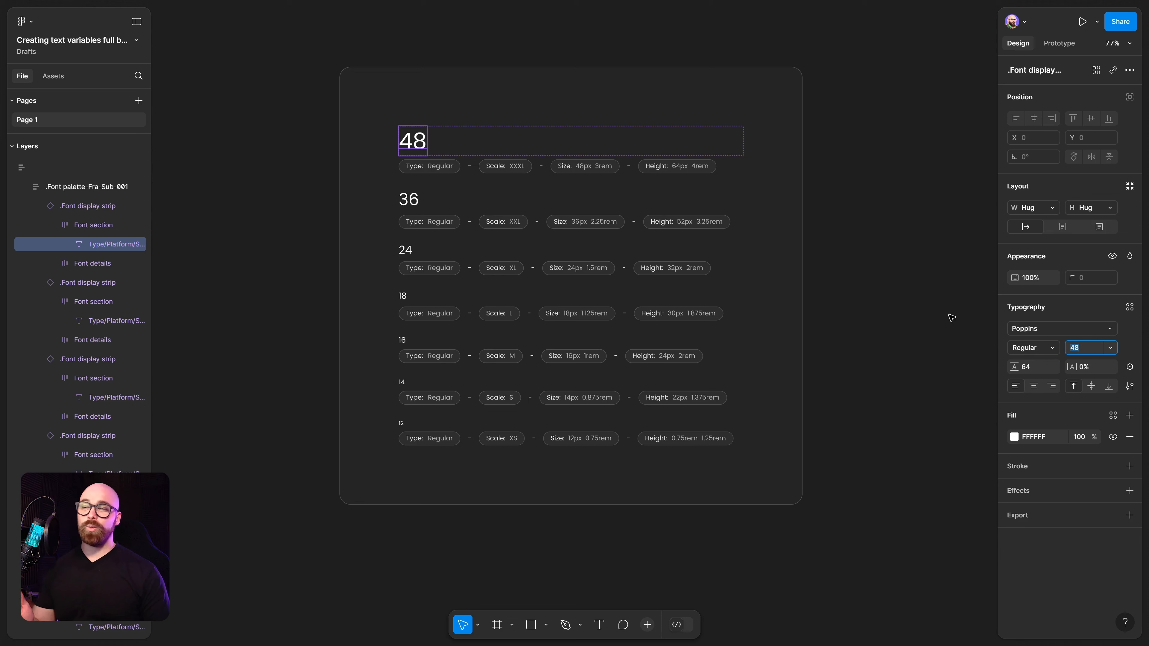
pyautogui.click(932, 311)
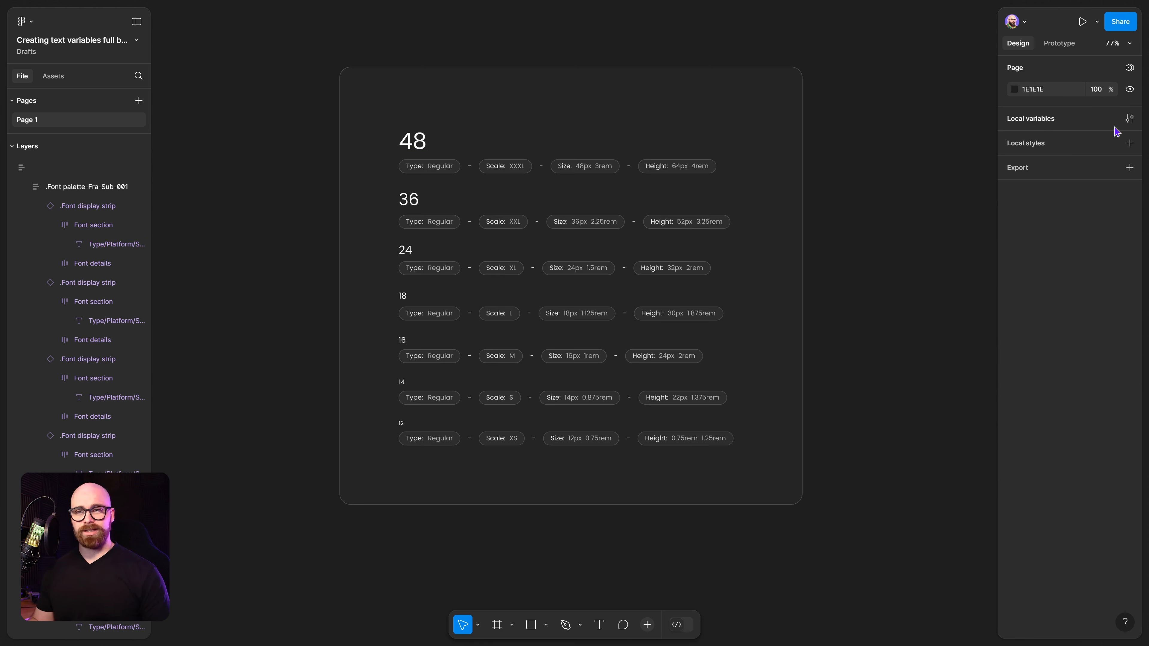
# Open the local variables and rename the default collection to Brand.
pyautogui.click(1130, 119)
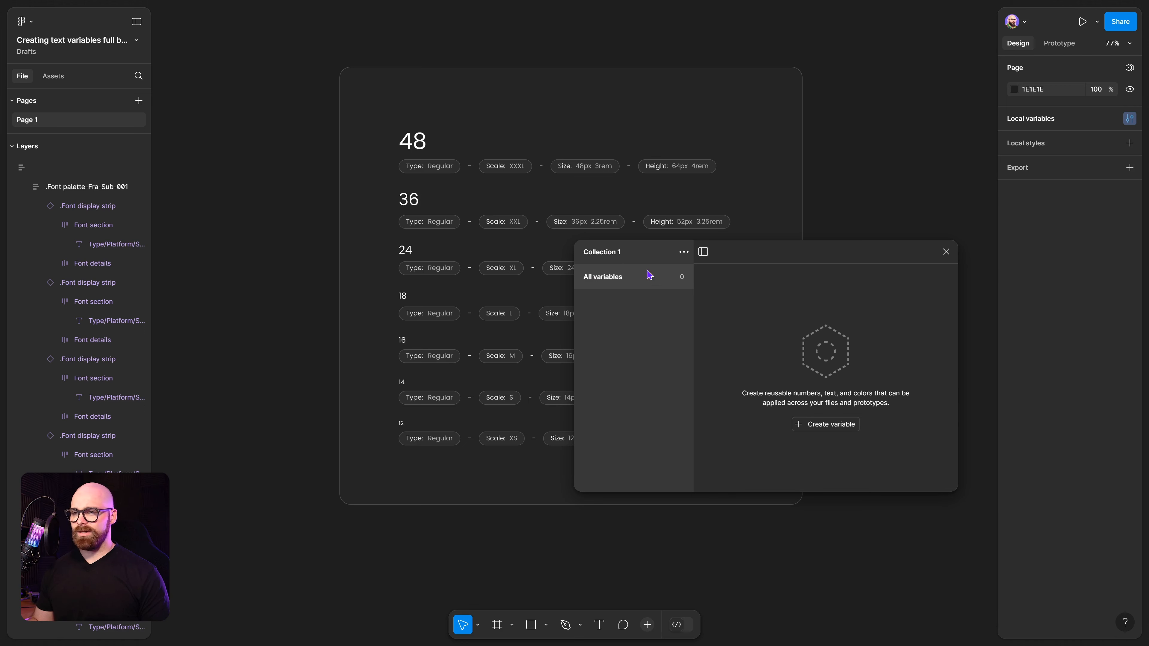
pyautogui.click(684, 252)
pyautogui.click(679, 271)
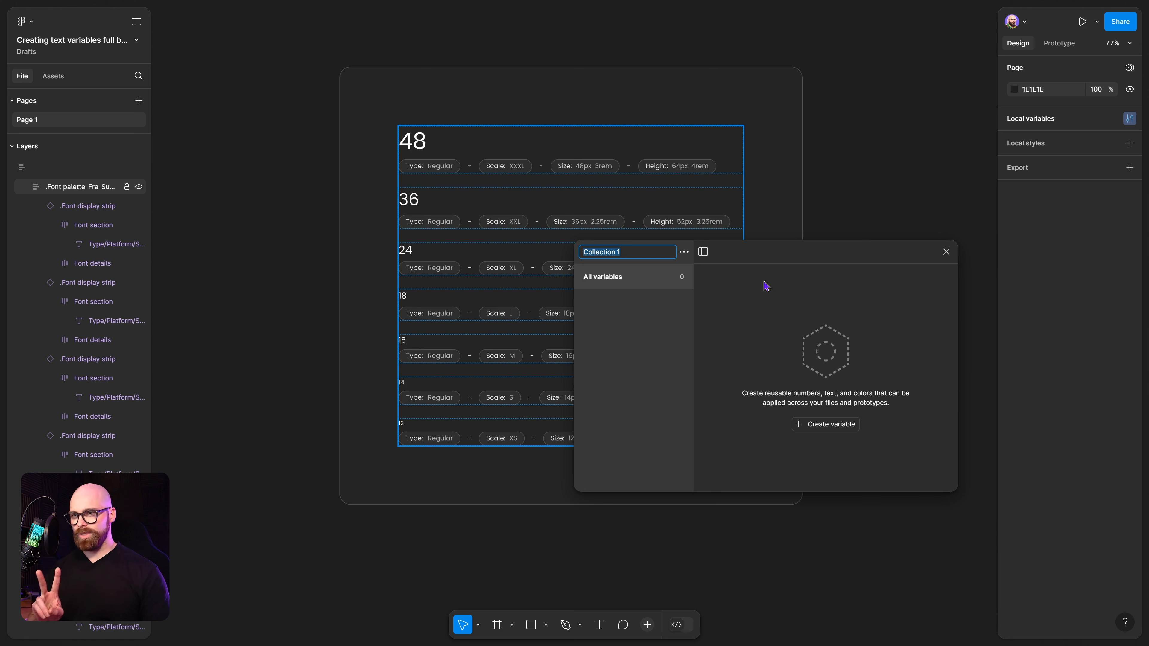
pyautogui.press('BackSpace')
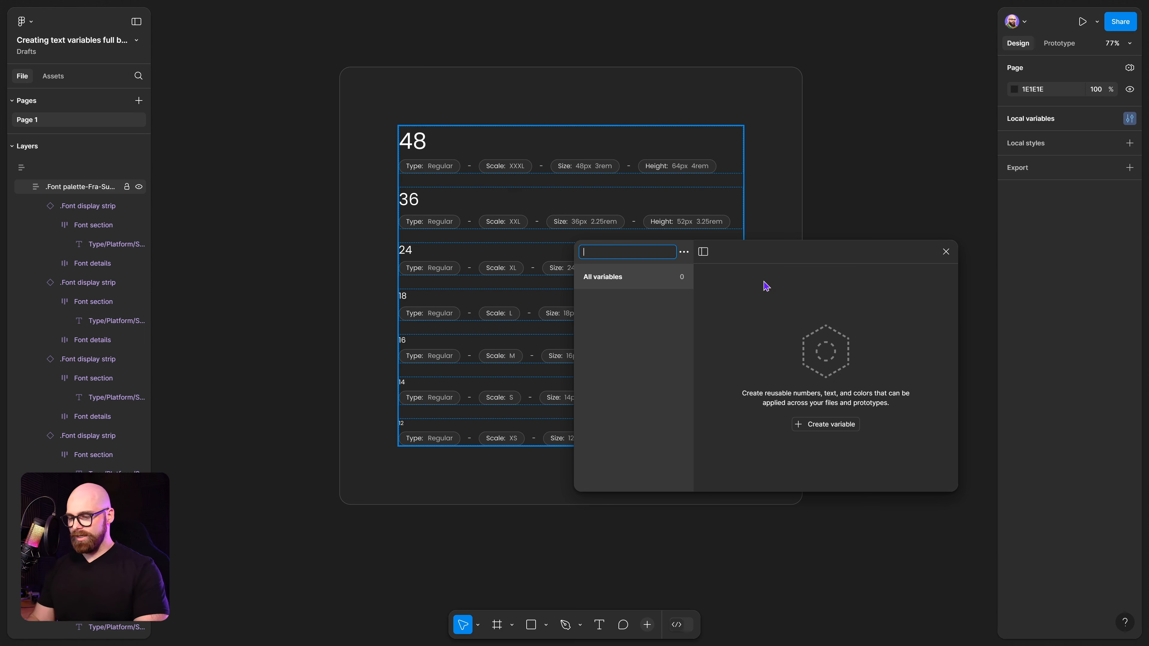
pyautogui.write('Brand')
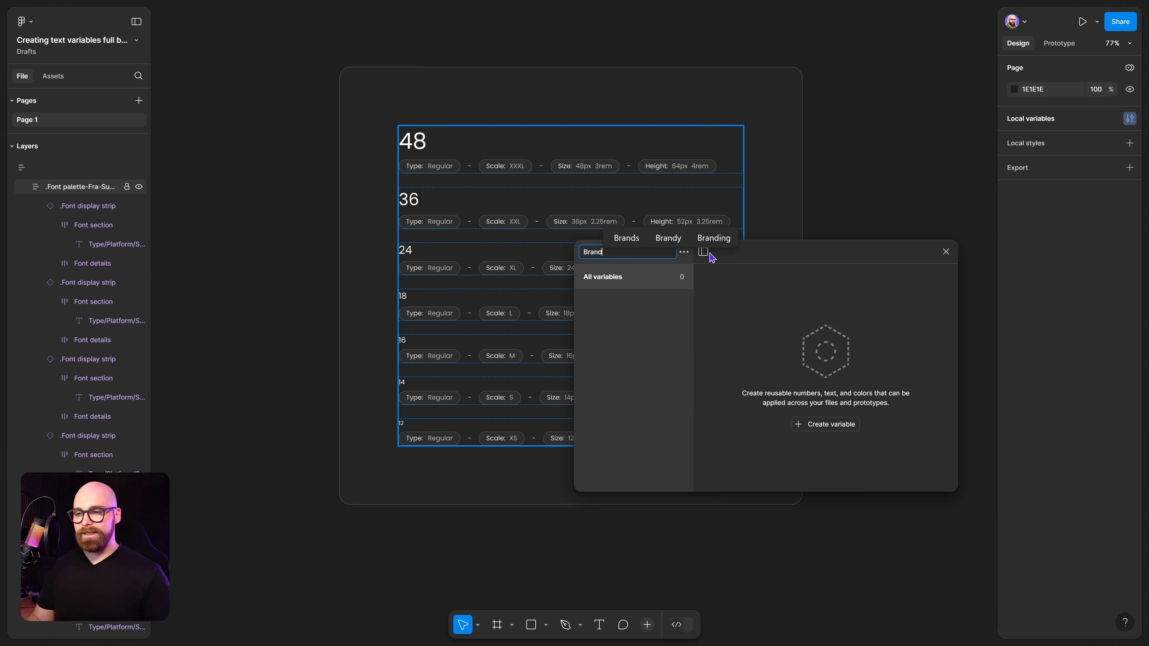
pyautogui.click(421, 151)
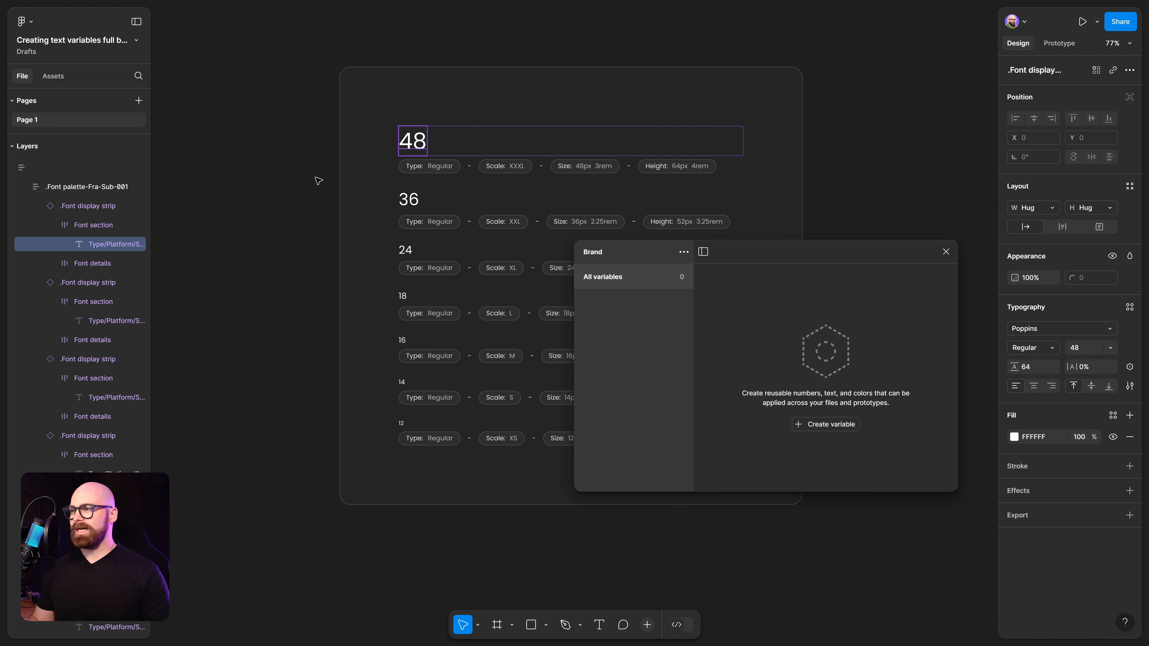
pyautogui.click(309, 168)
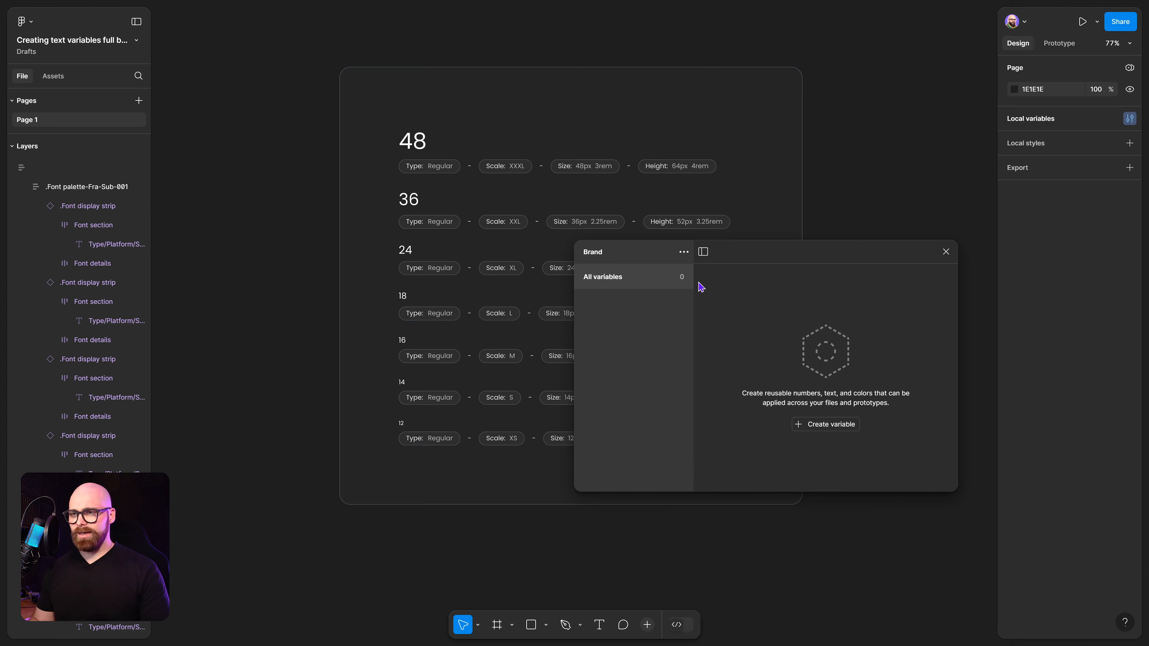
# Create a new variable collection named Size.
pyautogui.click(684, 252)
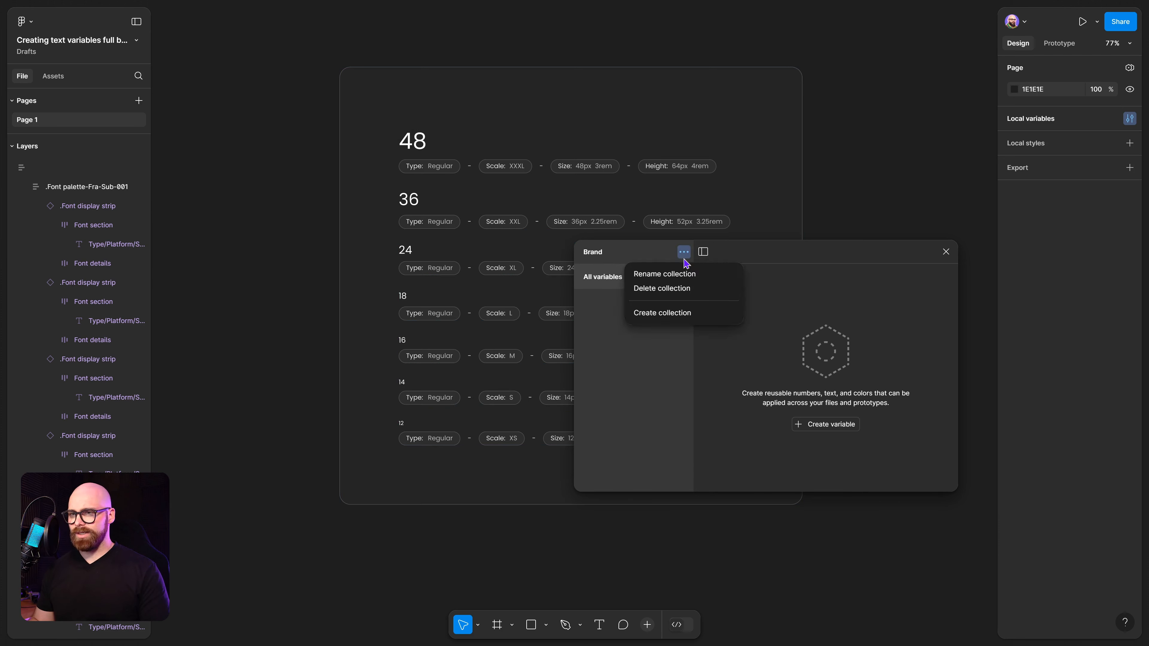
pyautogui.click(684, 275)
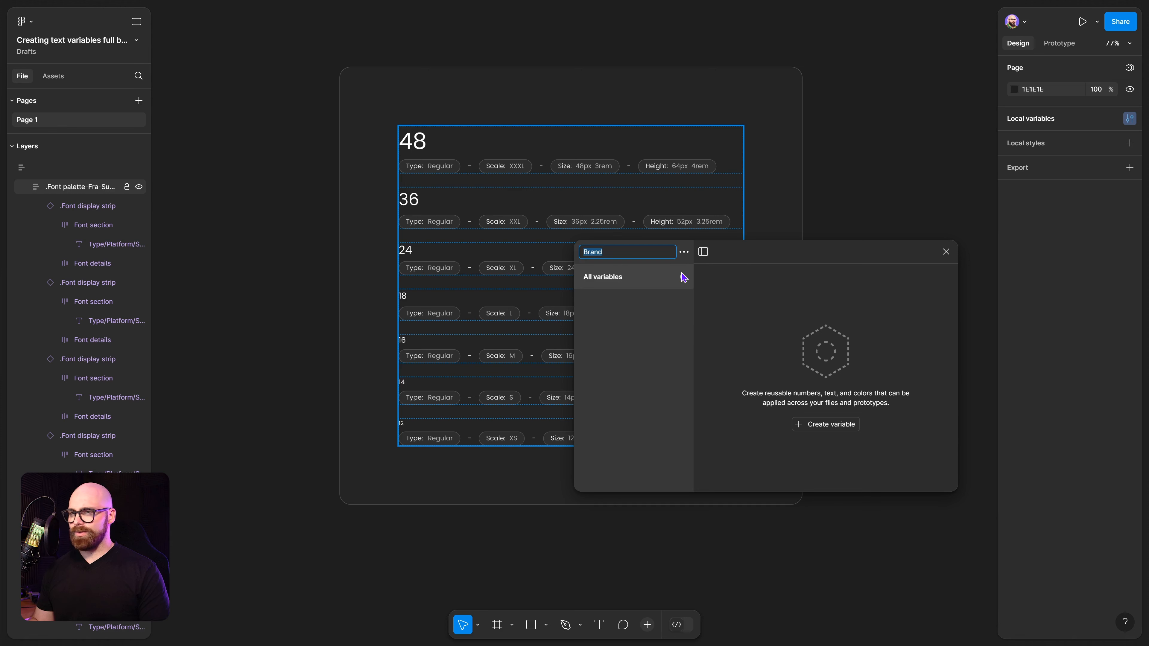
pyautogui.click(683, 251)
pyautogui.click(672, 312)
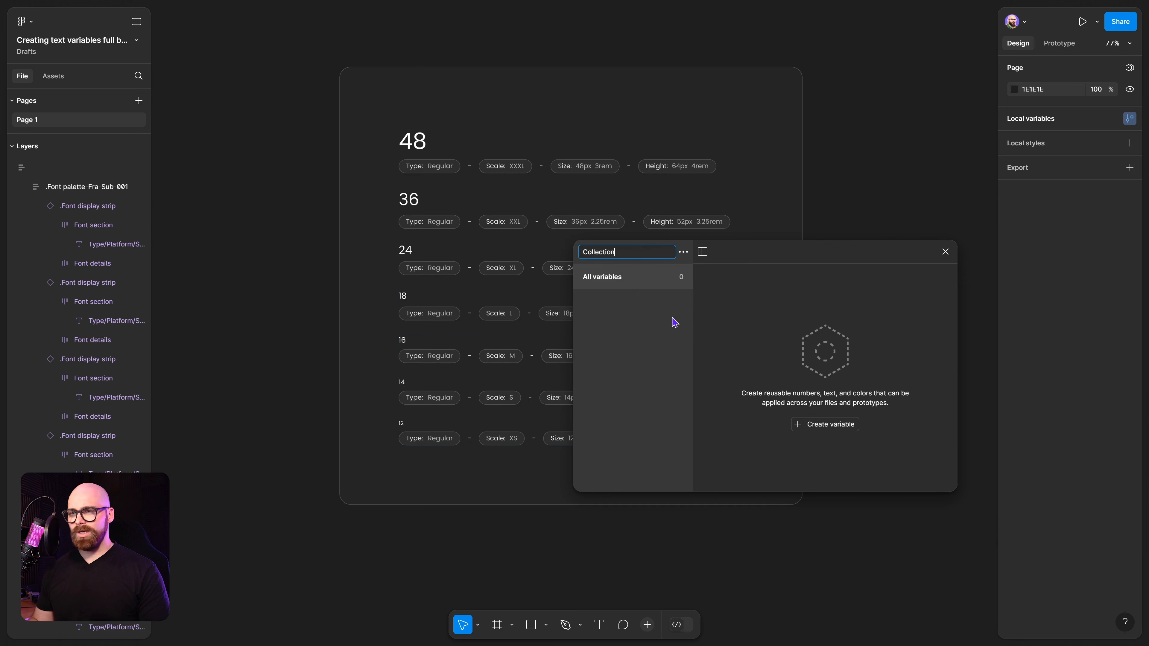
pyautogui.press('BackSpace')
pyautogui.press('BackSpace')
pyautogui.press('BackSpace')
pyautogui.press('BackSpace')
pyautogui.press('BackSpace')
pyautogui.press('BackSpace')
pyautogui.press('BackSpace')
pyautogui.press('BackSpace')
pyautogui.press('BackSpace')
pyautogui.press('BackSpace')
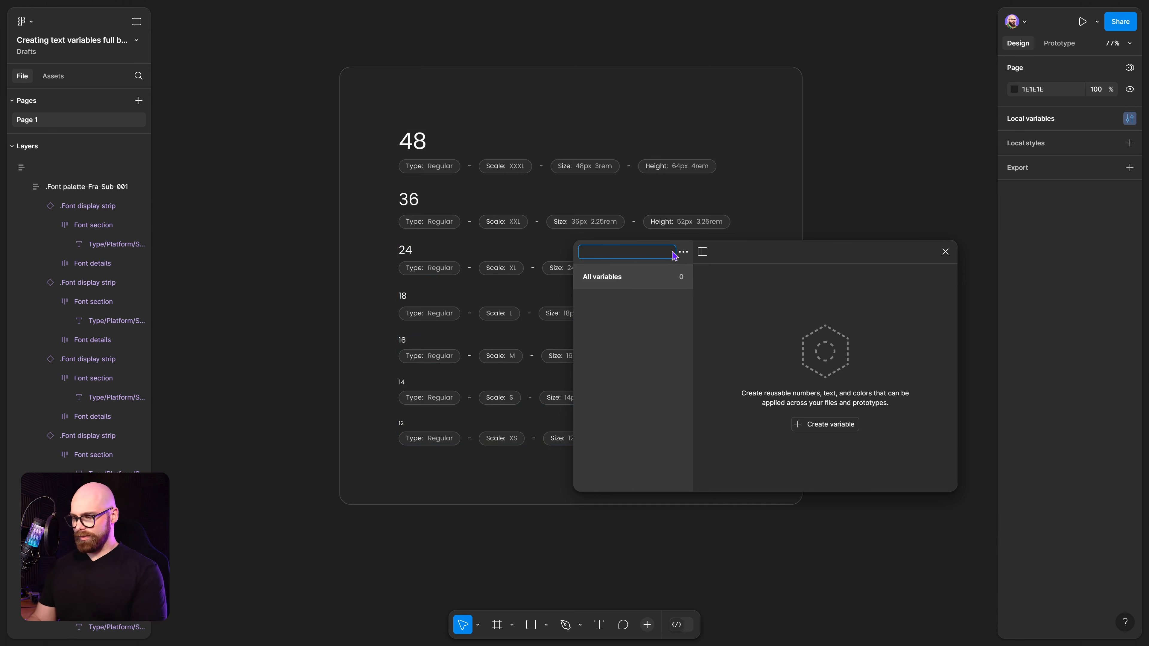
pyautogui.write('Size')
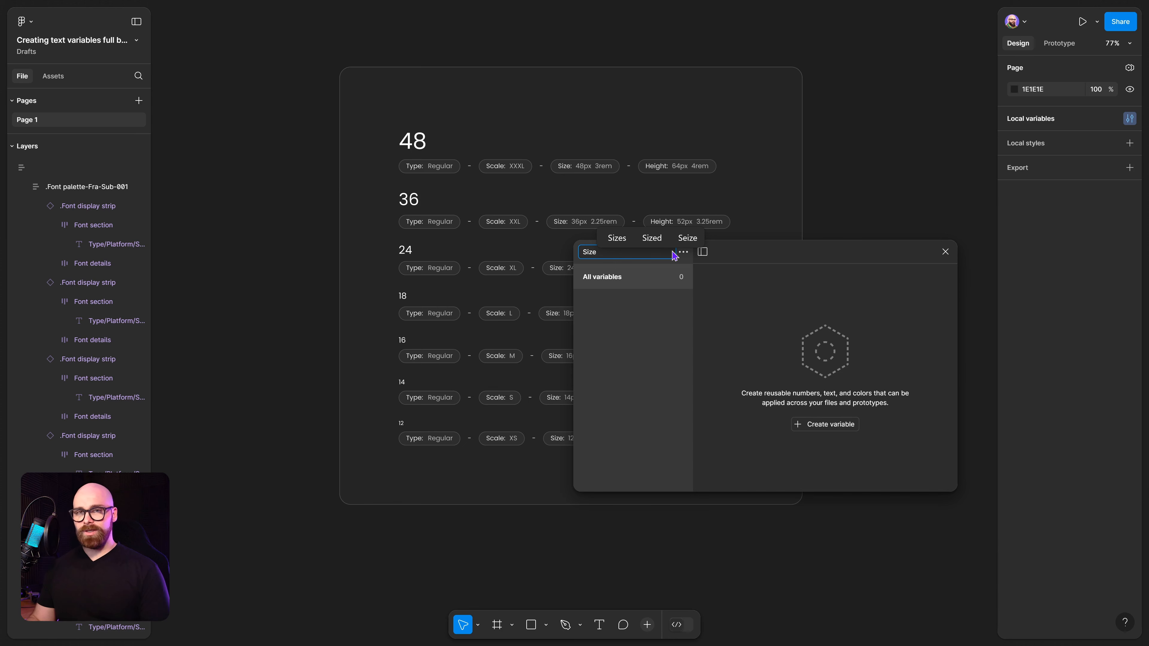
pyautogui.press('Return')
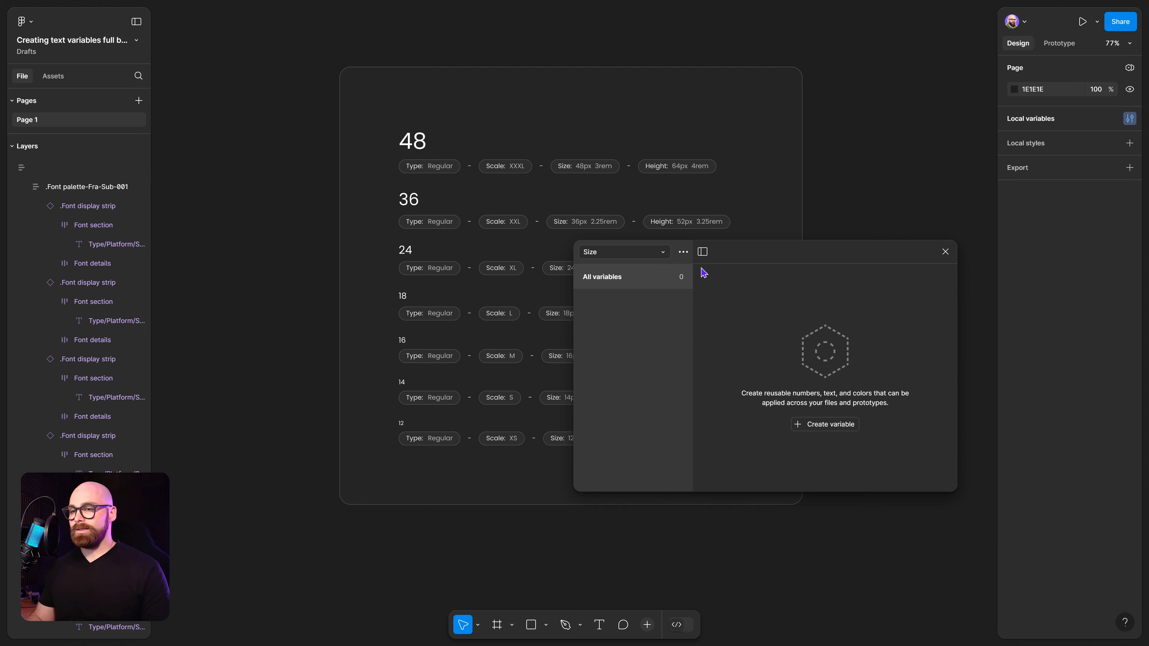
# Create a number variable named Size-48 in the Size collection.
pyautogui.click(683, 252)
pyautogui.click(683, 251)
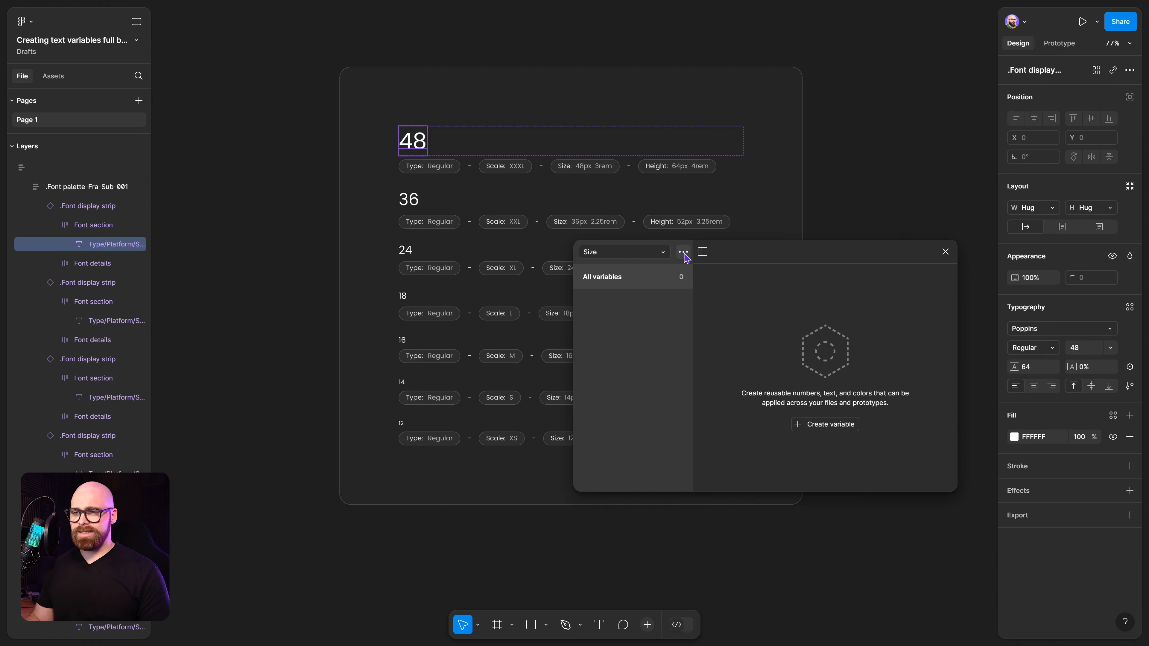
pyautogui.click(830, 424)
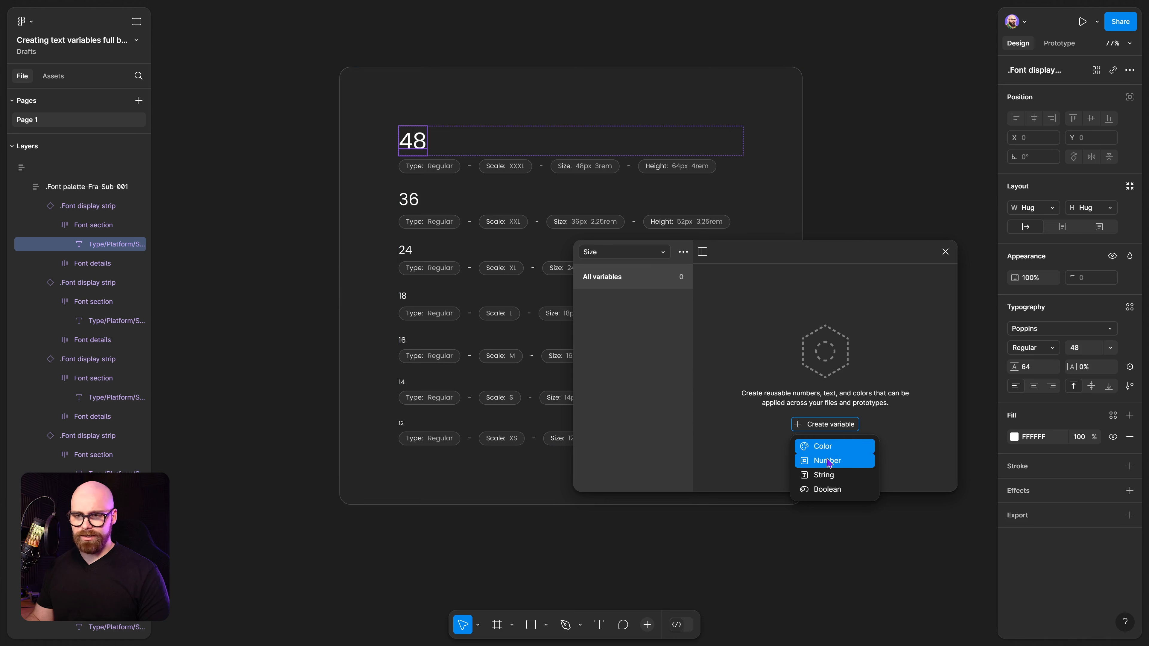
pyautogui.click(828, 460)
pyautogui.write('S')
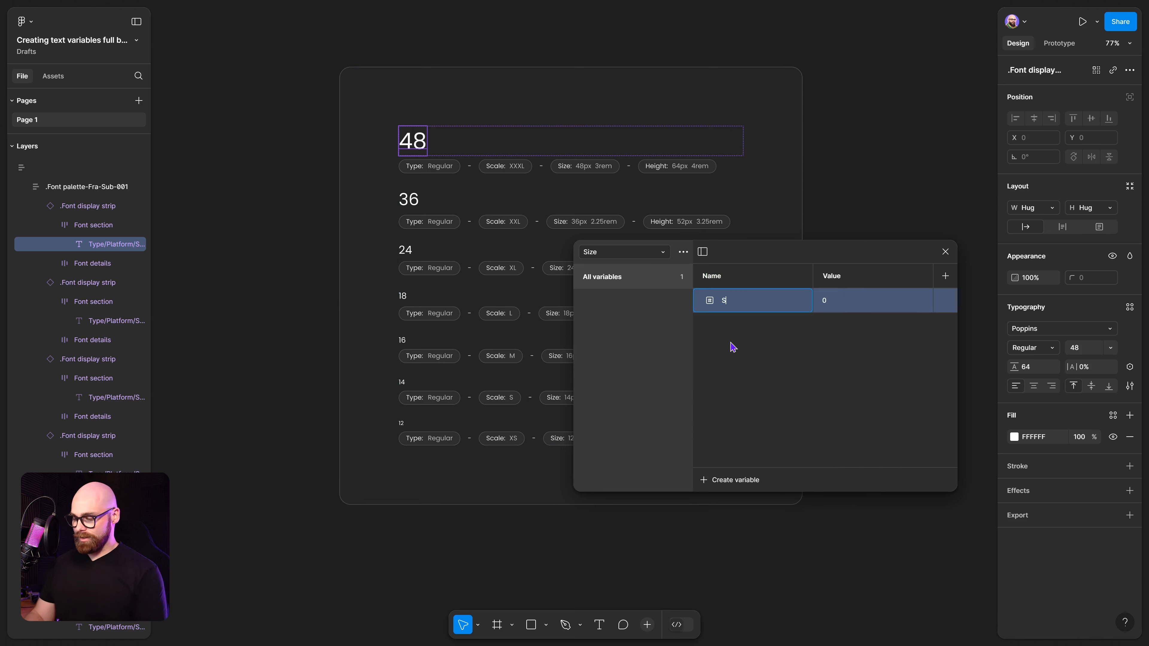
pyautogui.write('ize-48')
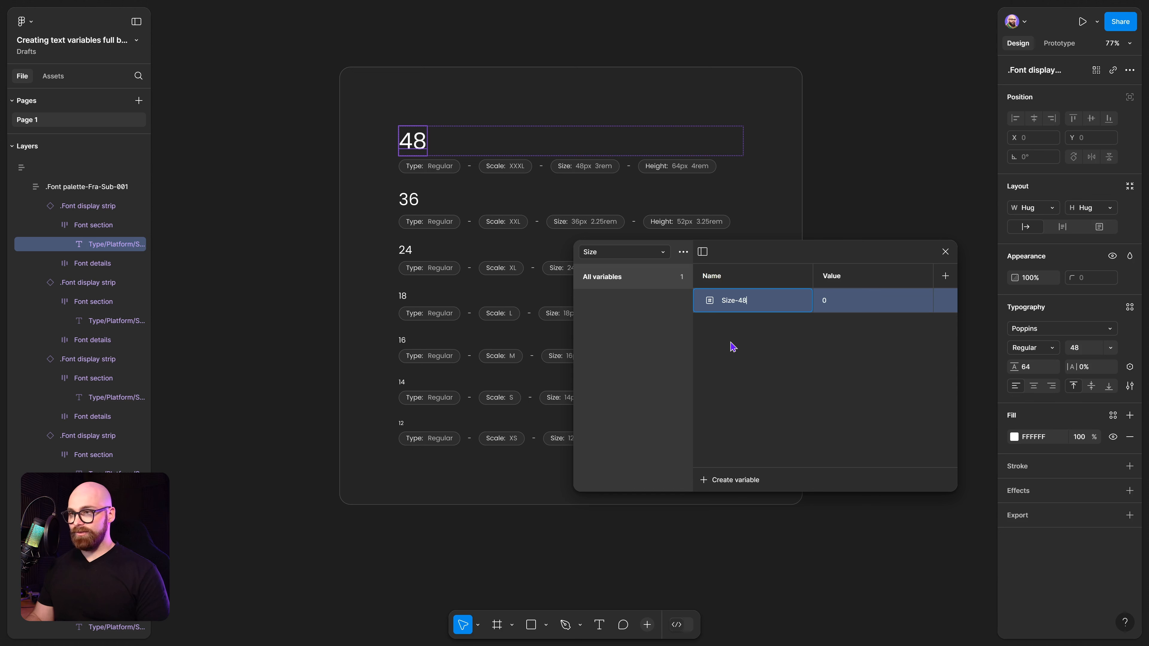
pyautogui.click(733, 347)
# Set the Size-48 variable's value to 48 and duplicate the variable.
pyautogui.rightClick(784, 313)
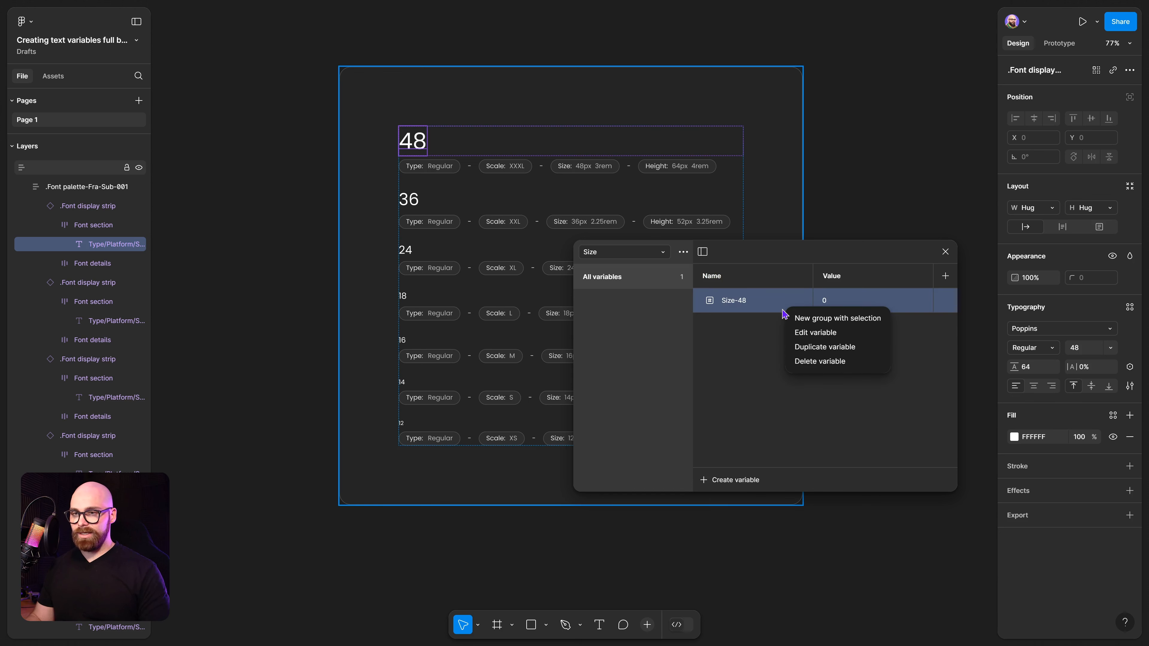
pyautogui.doubleClick(839, 304)
pyautogui.write('48')
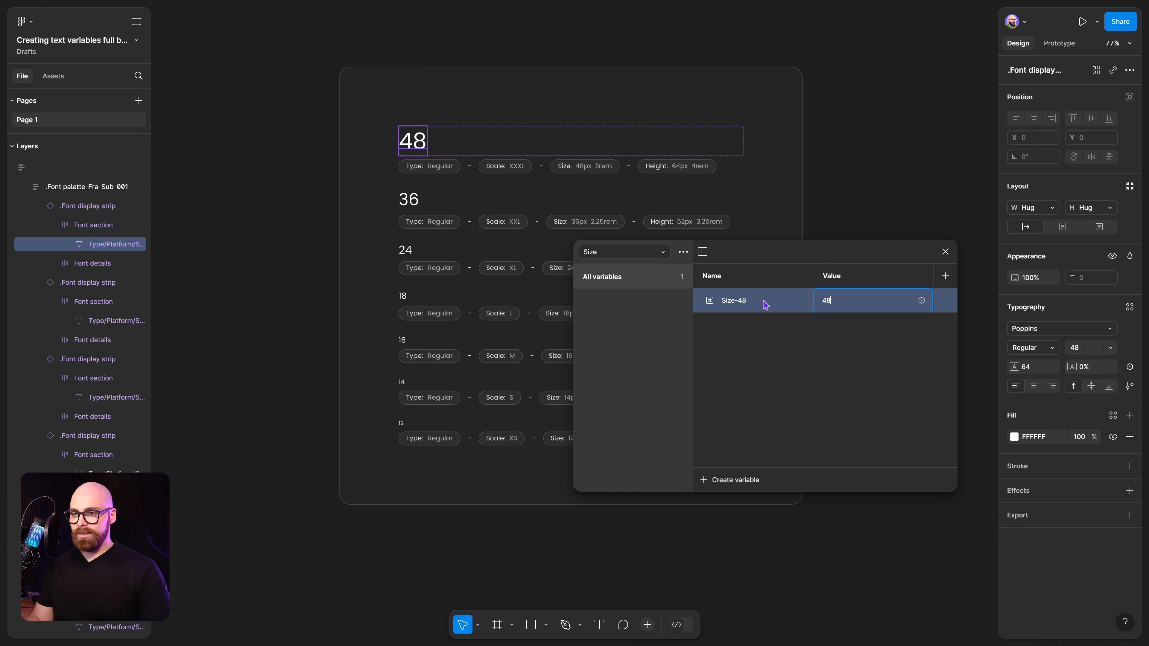
pyautogui.rightClick(764, 301)
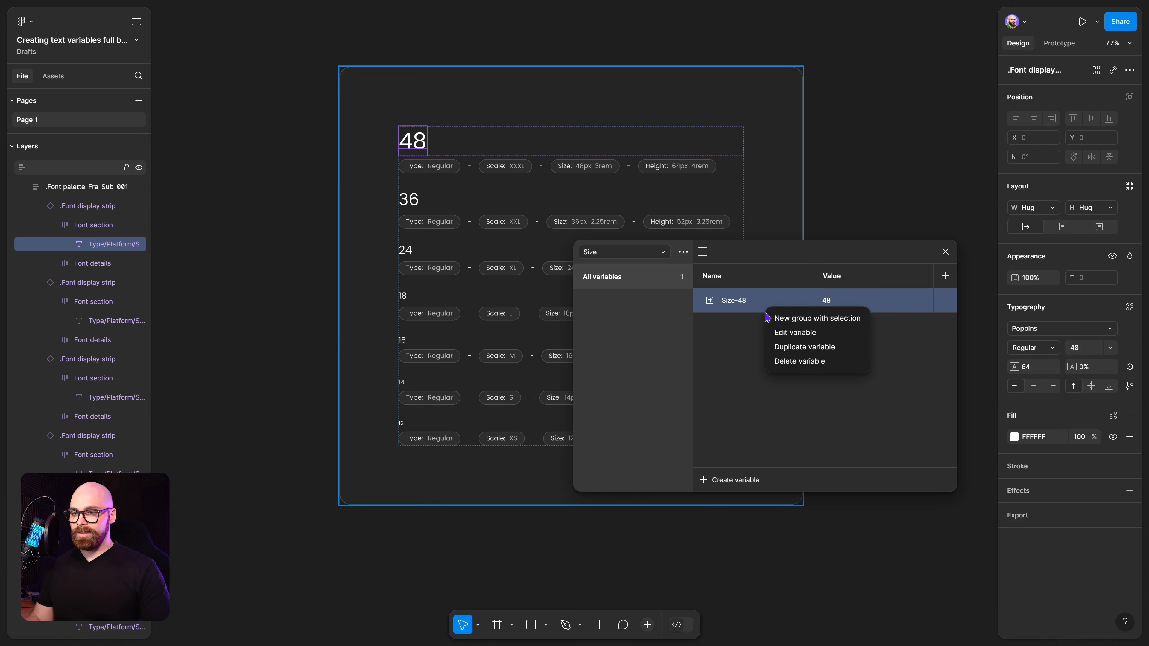
pyautogui.click(773, 345)
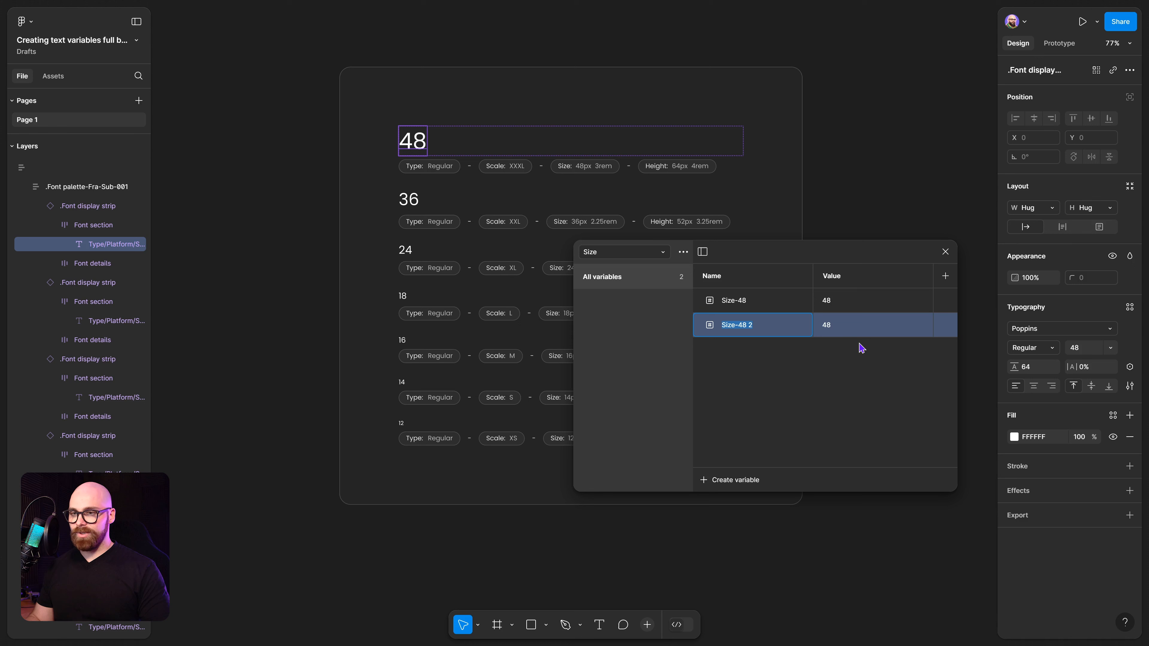
# Set the duplicated variable's value to 36 and complete the Size variables down to Size-12 with matching values.
pyautogui.click(831, 331)
pyautogui.write('36')
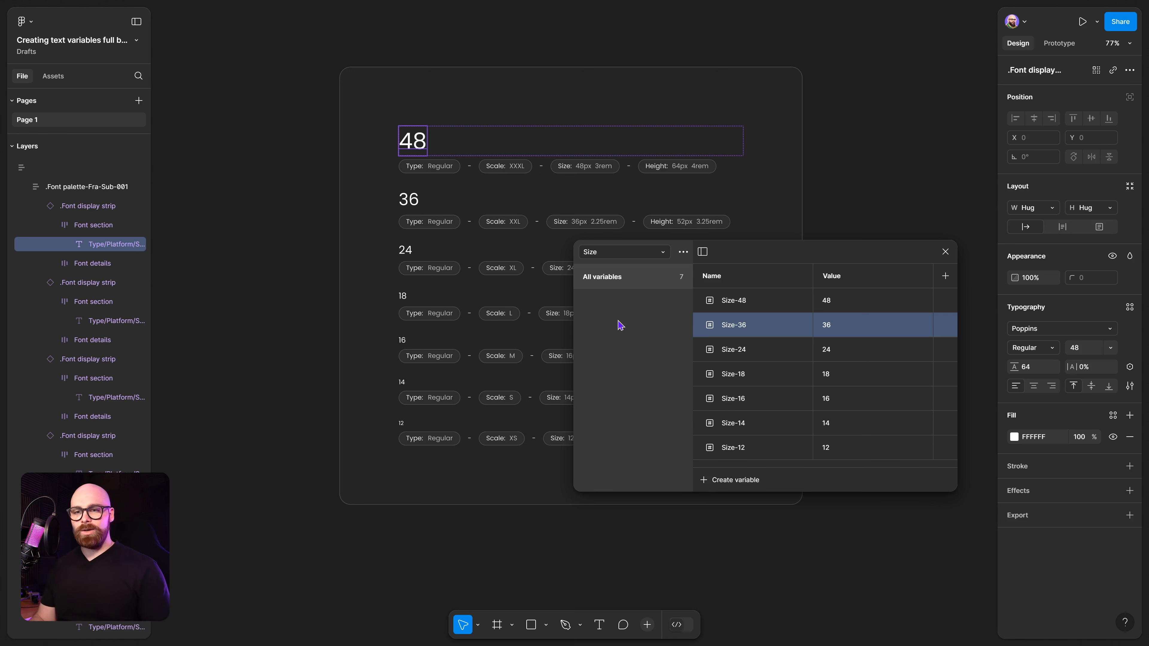
# Enlarge the variables window and create a new variable collection named Font.
pyautogui.moveTo(1055, 370)
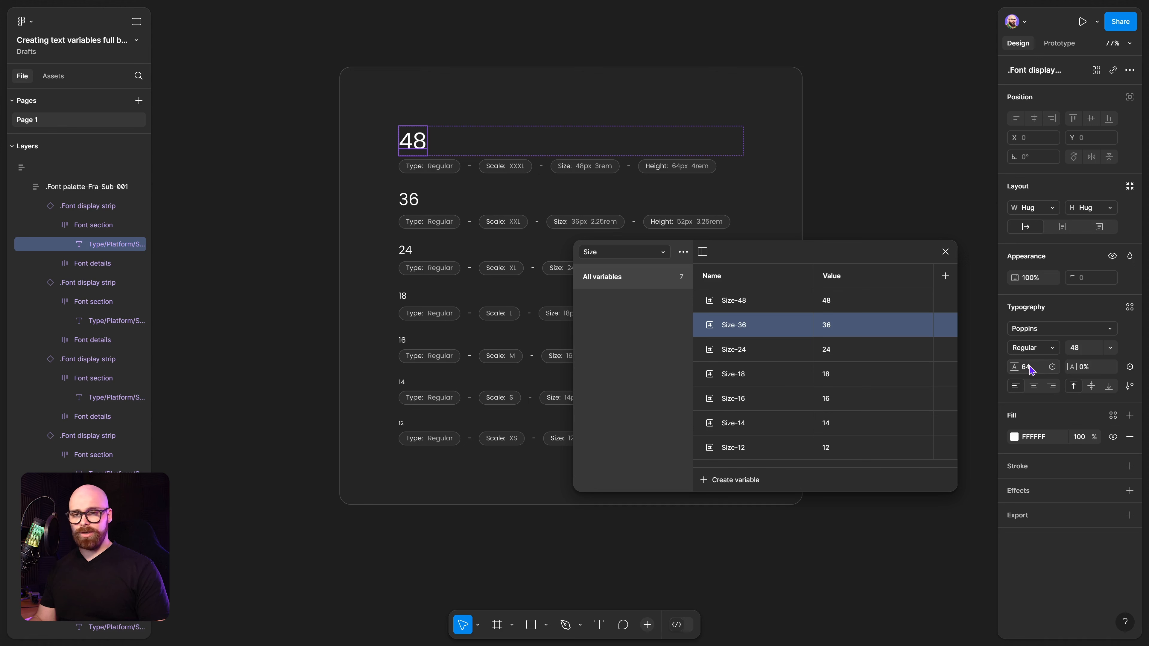
pyautogui.click(1041, 369)
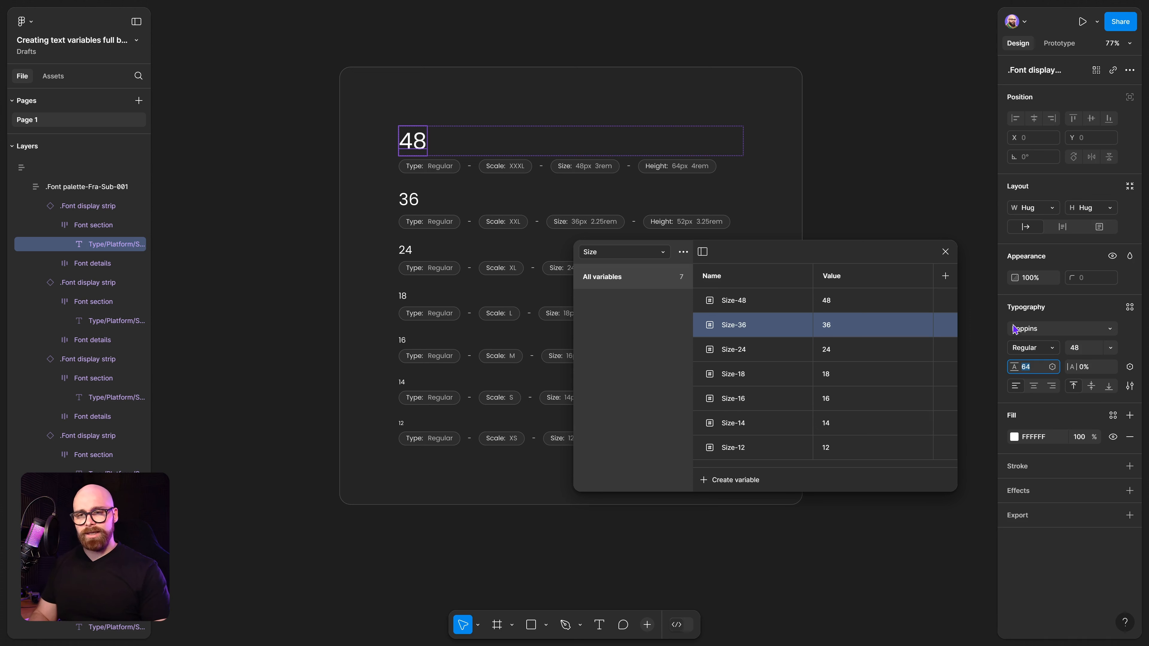
pyautogui.moveTo(835, 493); pyautogui.dragTo(841, 548)
pyautogui.click(793, 494)
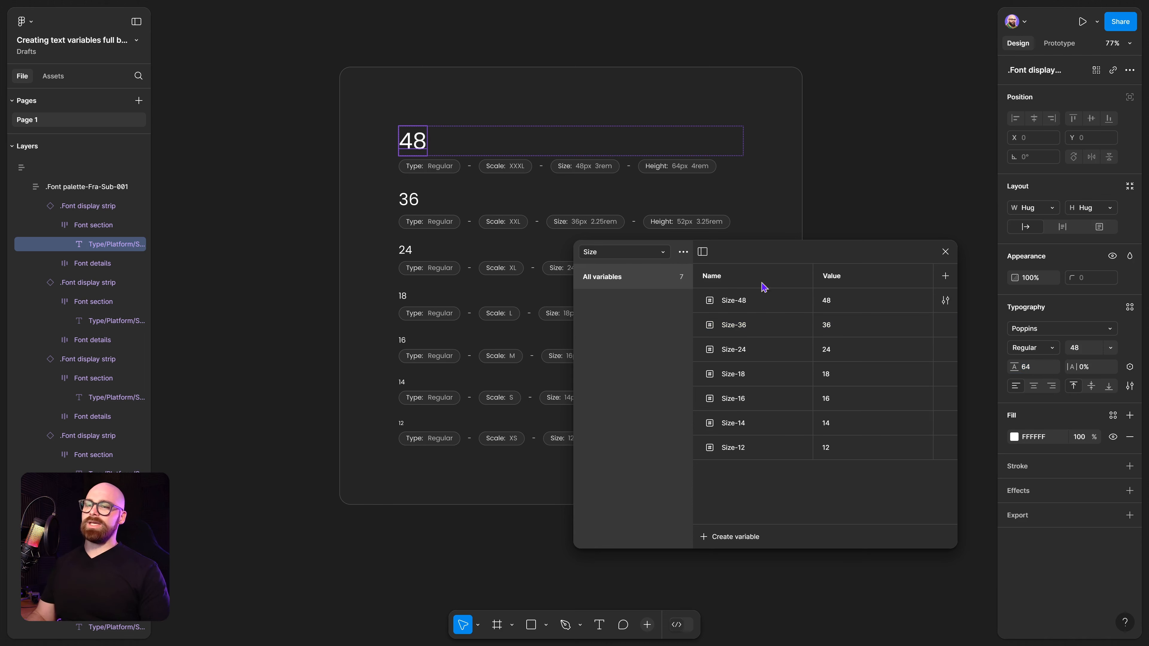
pyautogui.click(683, 253)
pyautogui.click(692, 313)
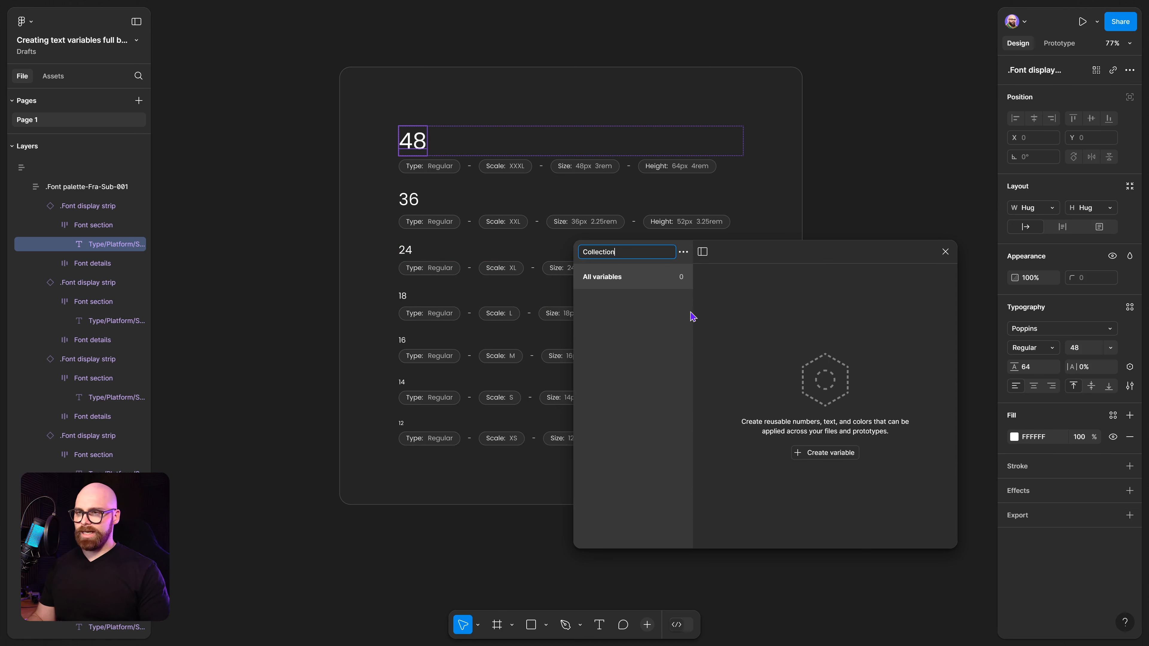
pyautogui.press('BackSpace')
pyautogui.write('Font')
pyautogui.press('Return')
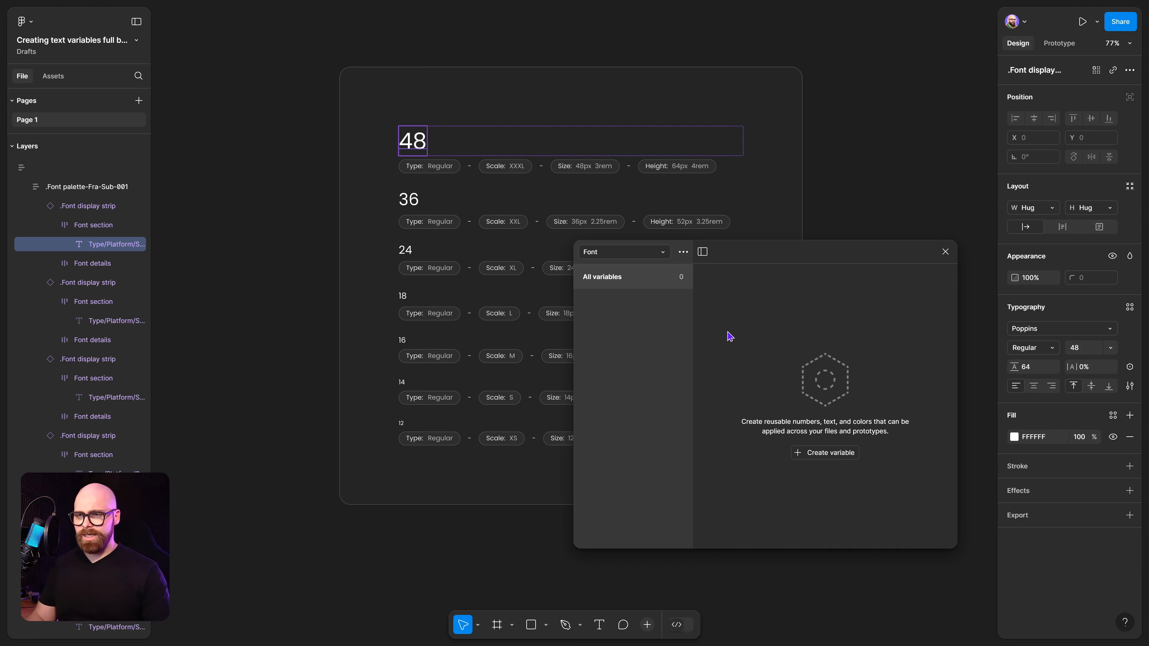
# Create a number variable named 3XL in the Font collection.
pyautogui.click(823, 456)
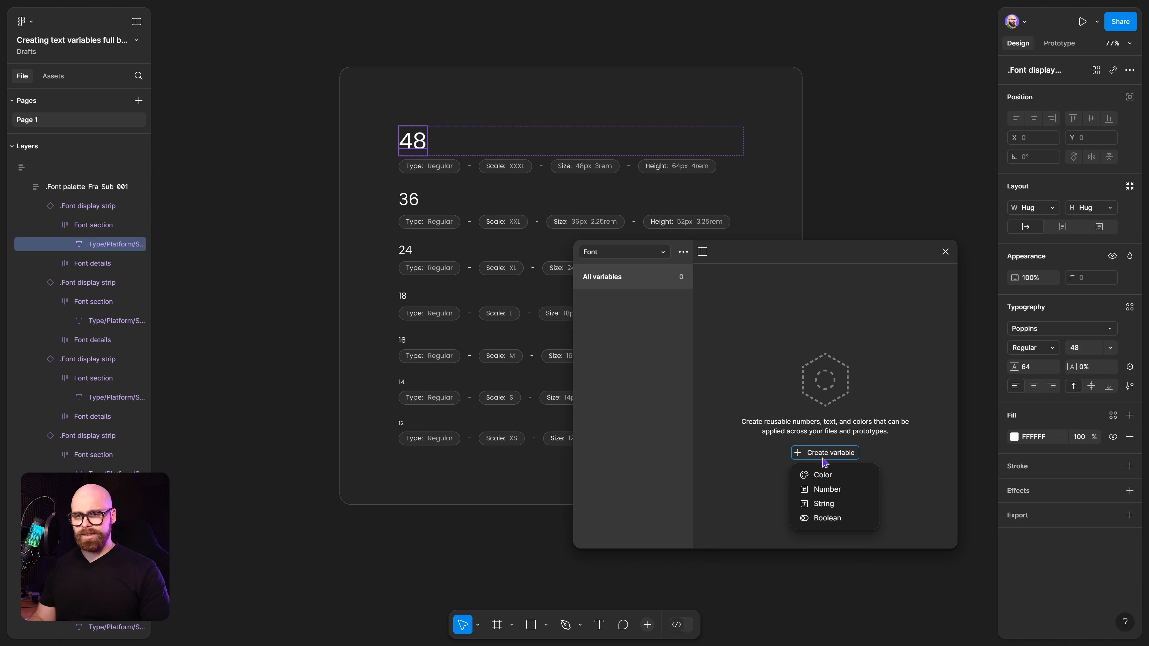
pyautogui.click(827, 489)
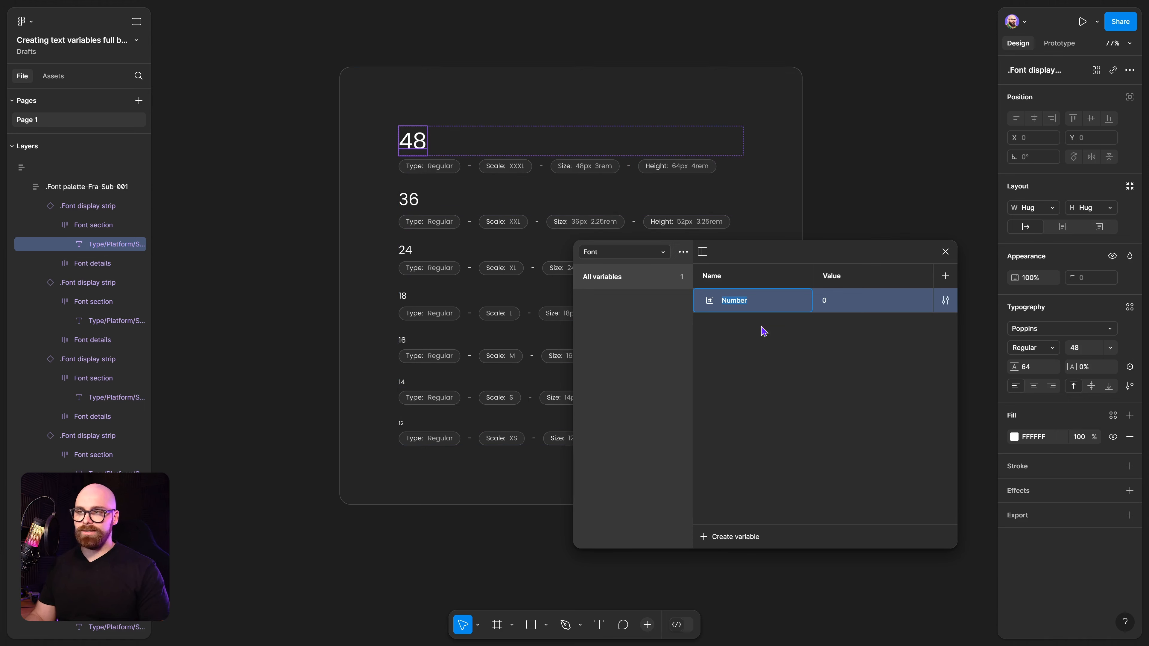
pyautogui.keyDown('ctrl'); pyautogui.click(518, 168); pyautogui.keyUp('ctrl')
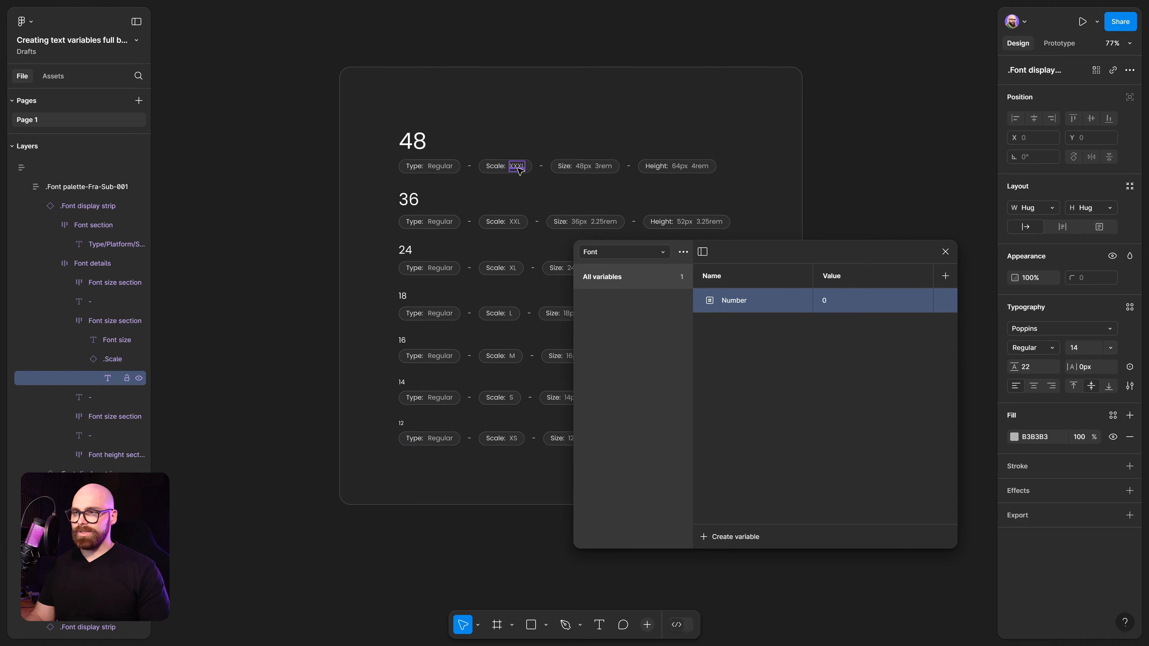
pyautogui.doubleClick(519, 170)
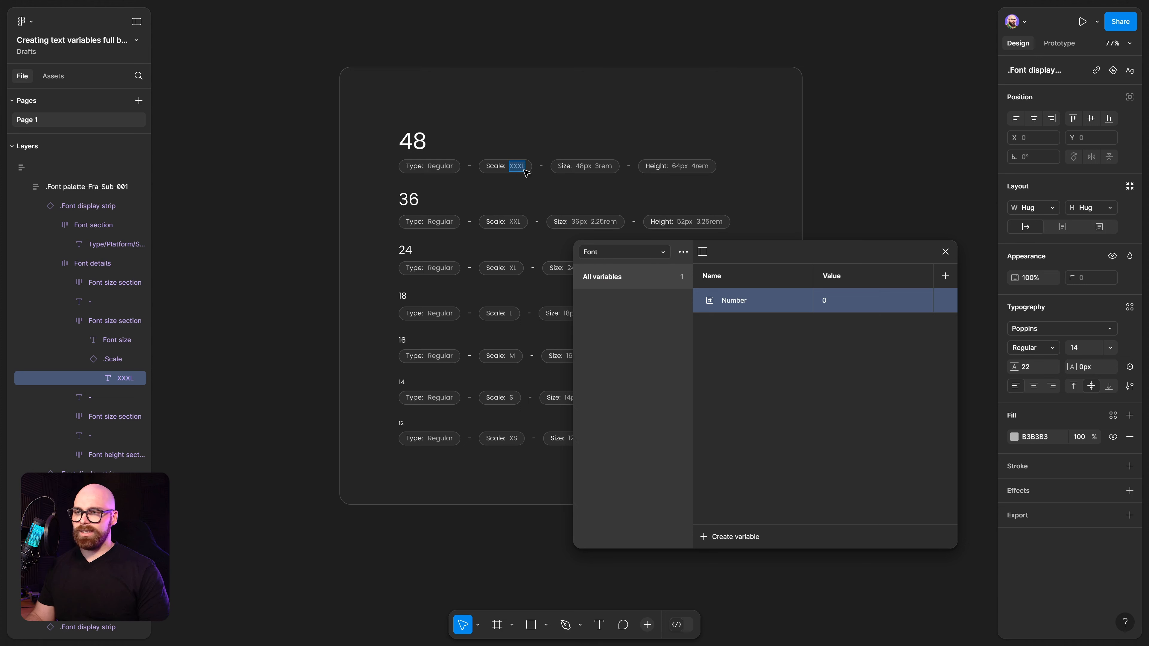
pyautogui.doubleClick(731, 308)
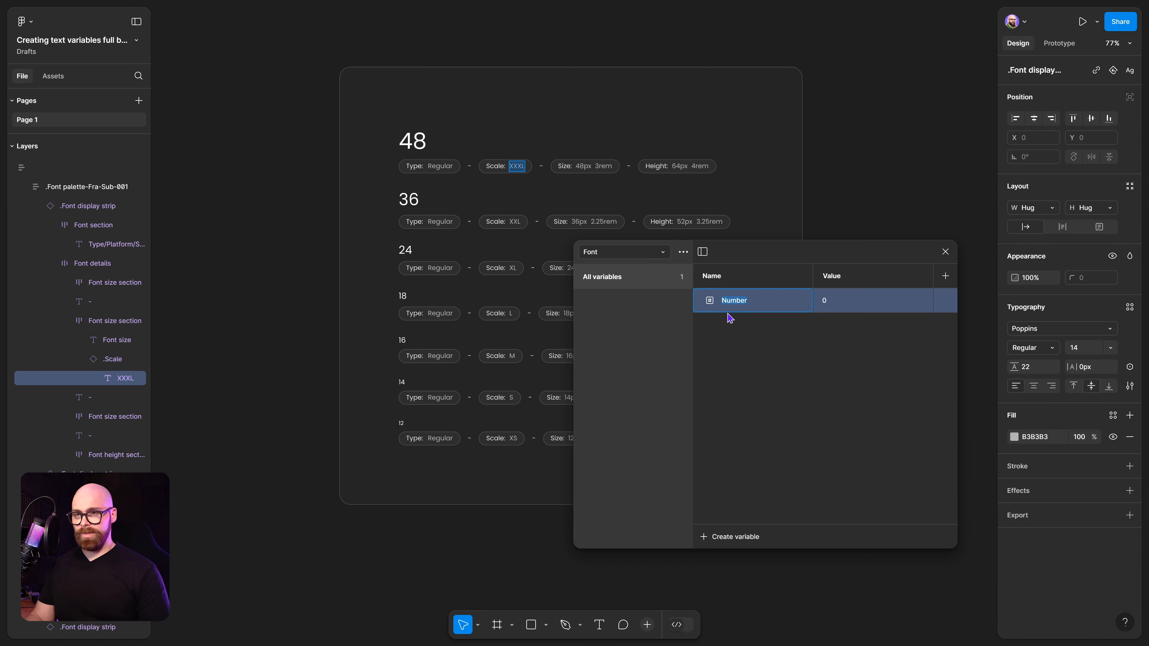
pyautogui.write('3XL')
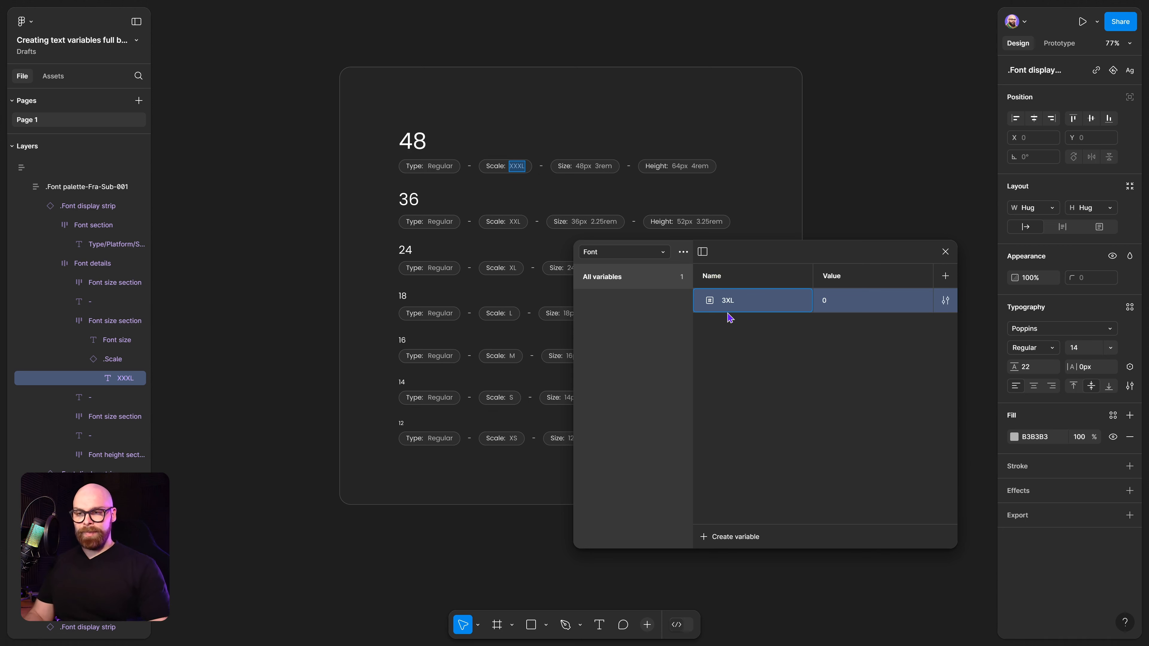
# Alias the 3XL variable's value to the Size-48 variable.
pyautogui.rightClick(857, 305)
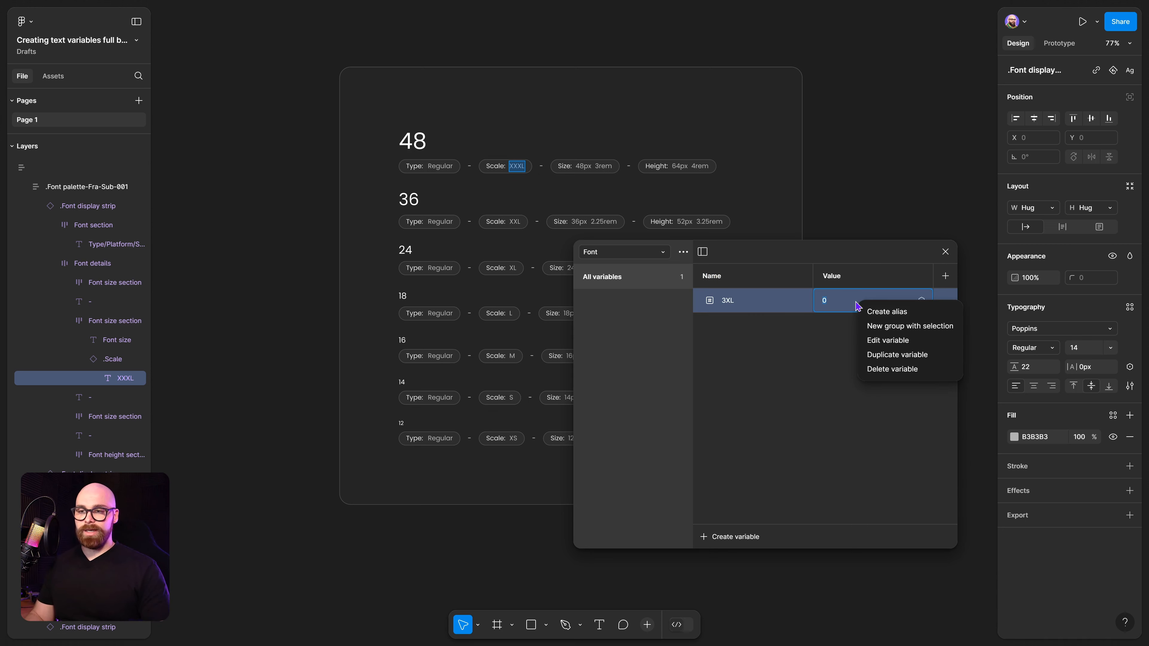
pyautogui.click(881, 311)
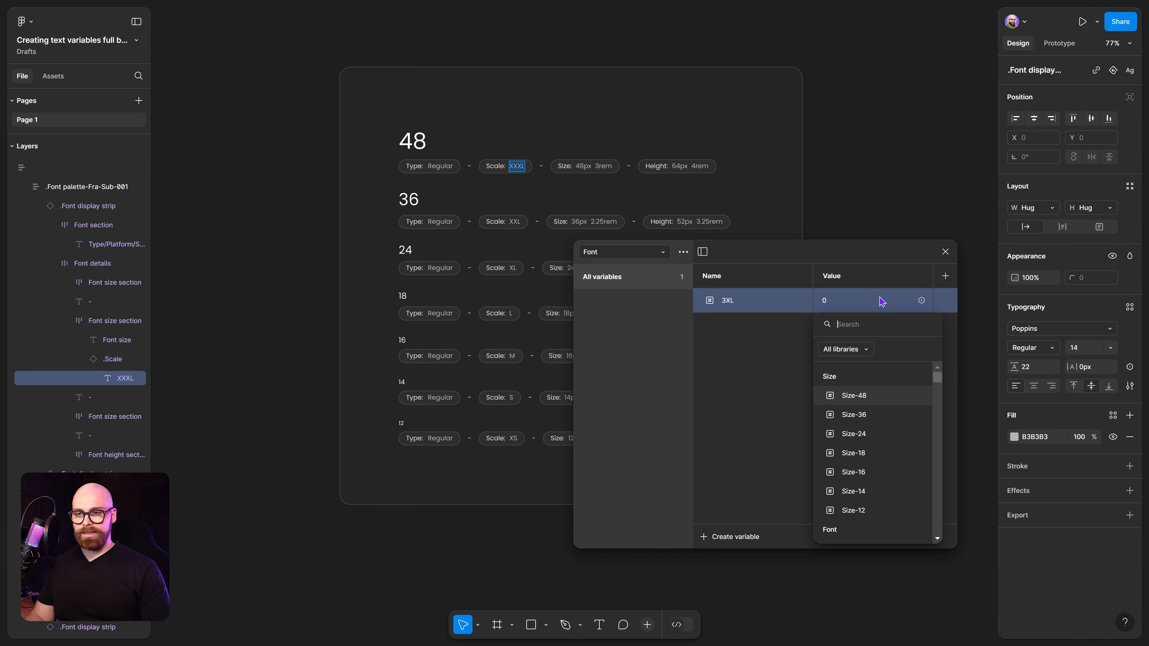
pyautogui.click(860, 396)
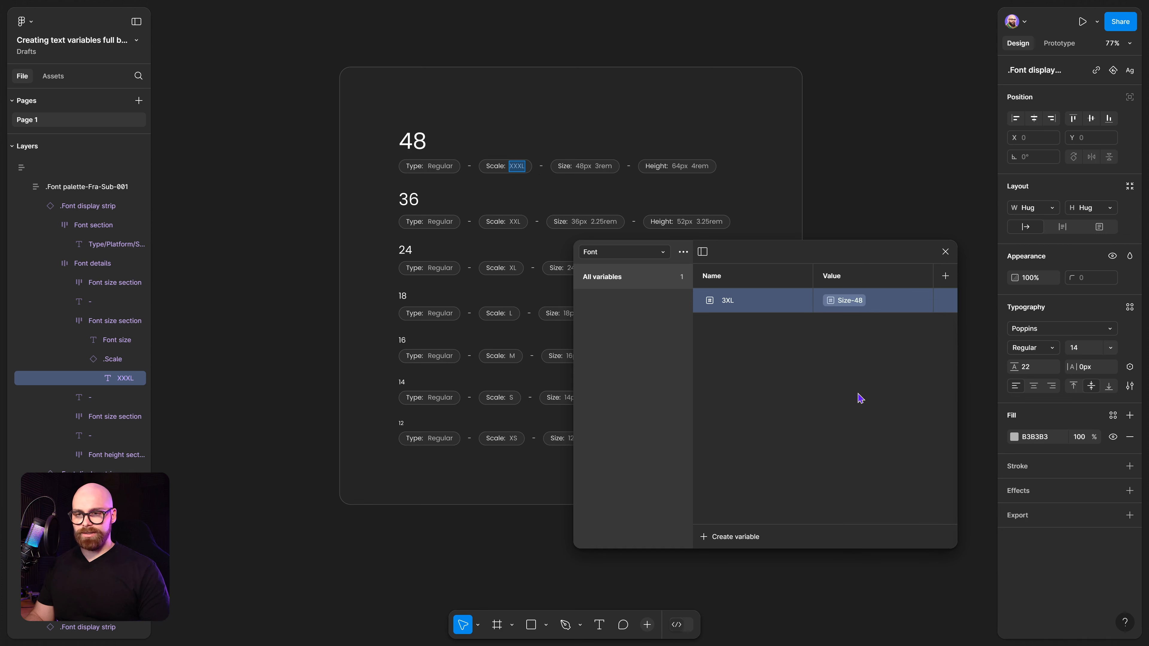
# Duplicate the 3XL variable into 2XL, XL, L, M, S and XS, aliased to Size-36 through Size-12.
pyautogui.rightClick(734, 307)
pyautogui.click(771, 344)
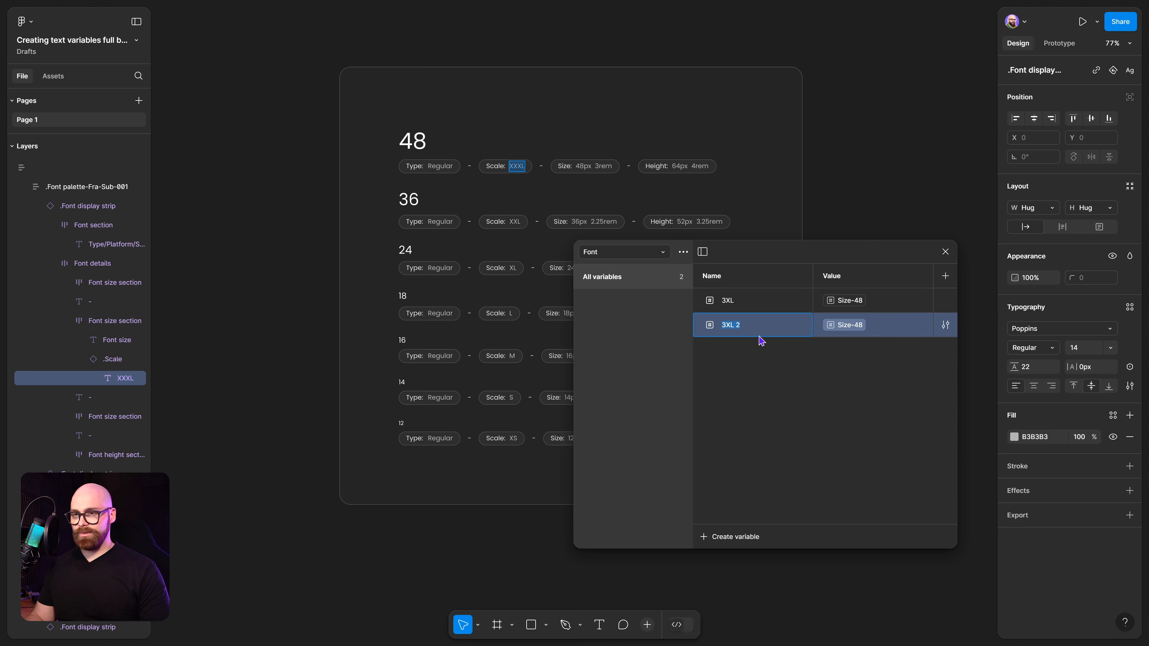
pyautogui.press('Right')
pyautogui.press('BackSpace')
pyautogui.press('BackSpace')
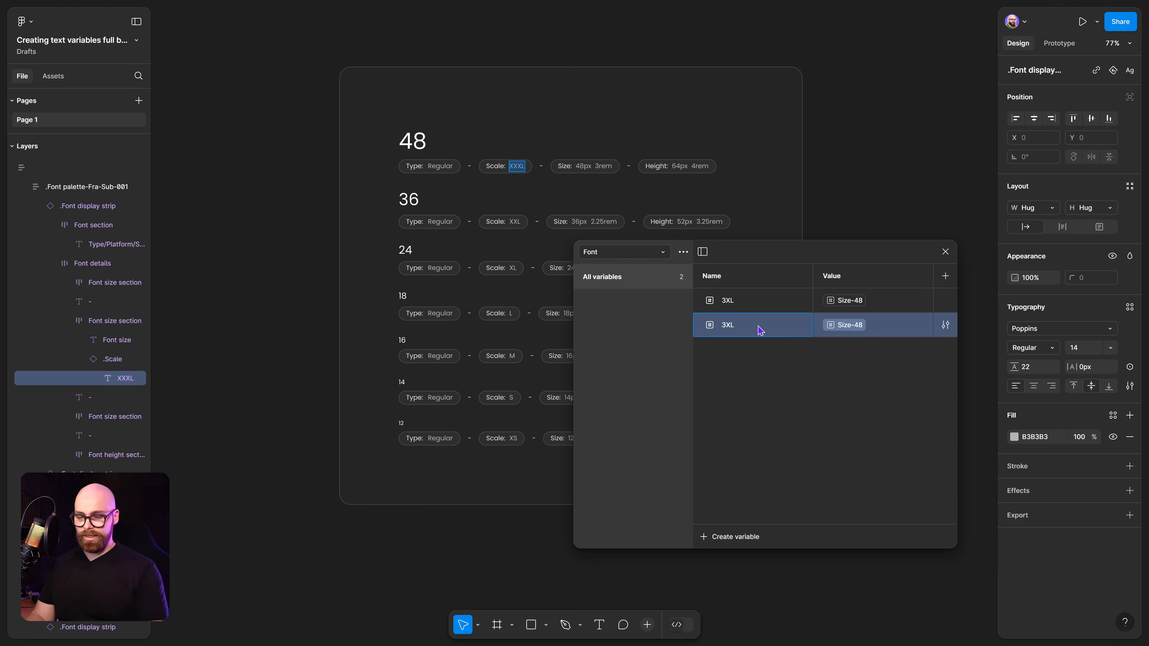
pyautogui.press('Return')
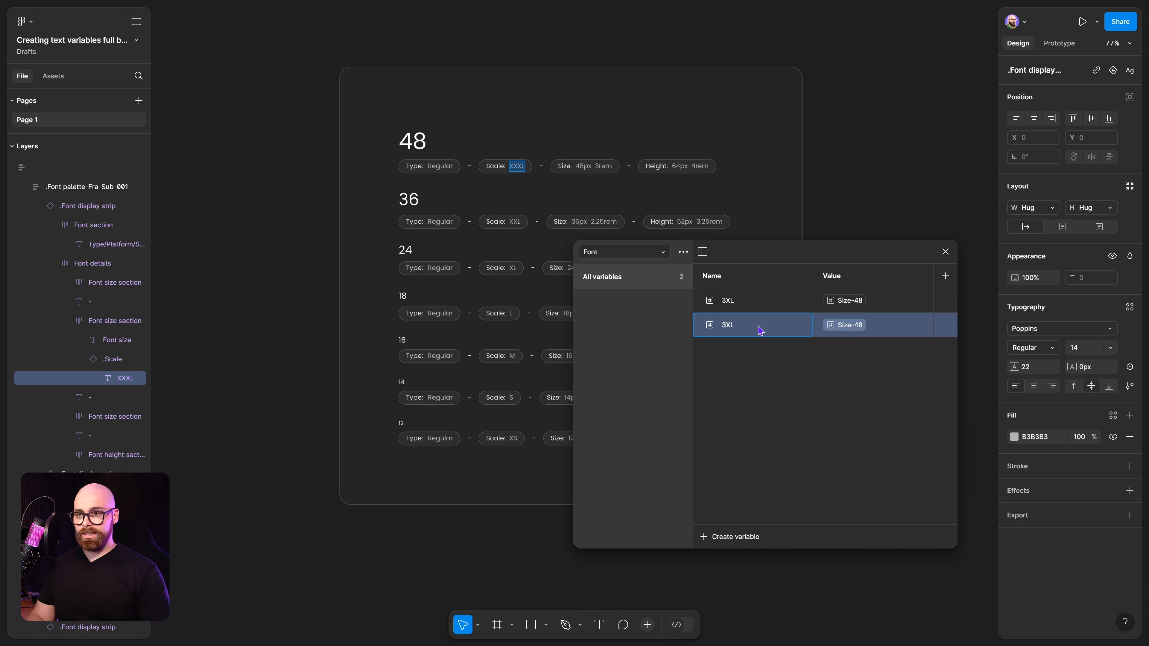
pyautogui.press('BackSpace')
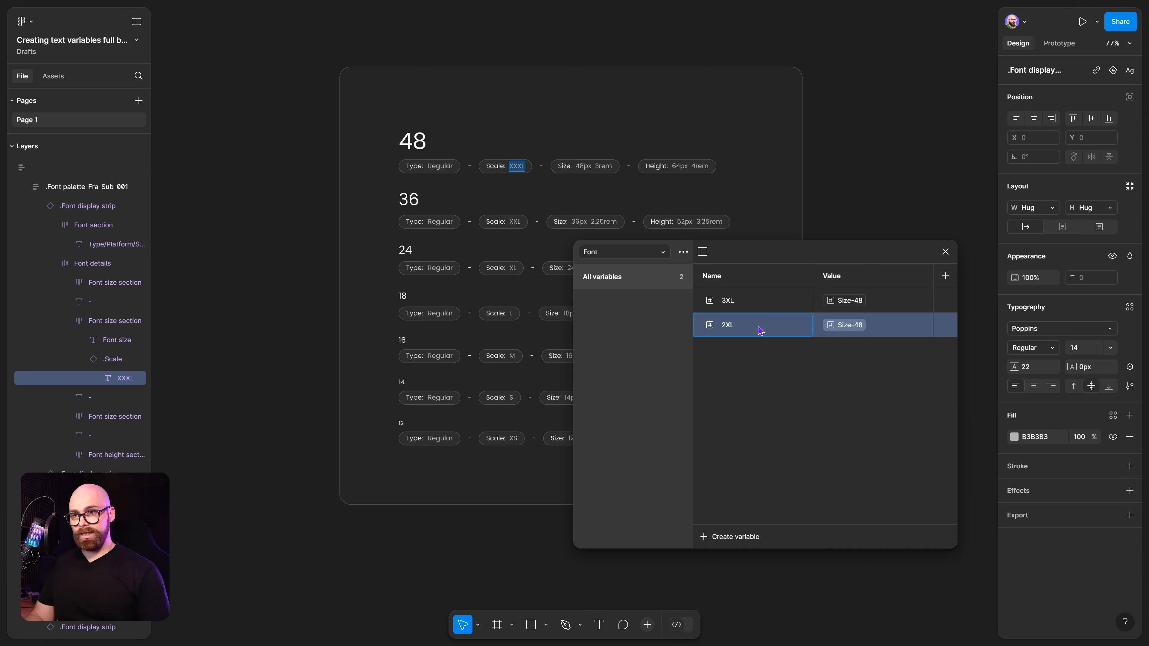
pyautogui.click(813, 361)
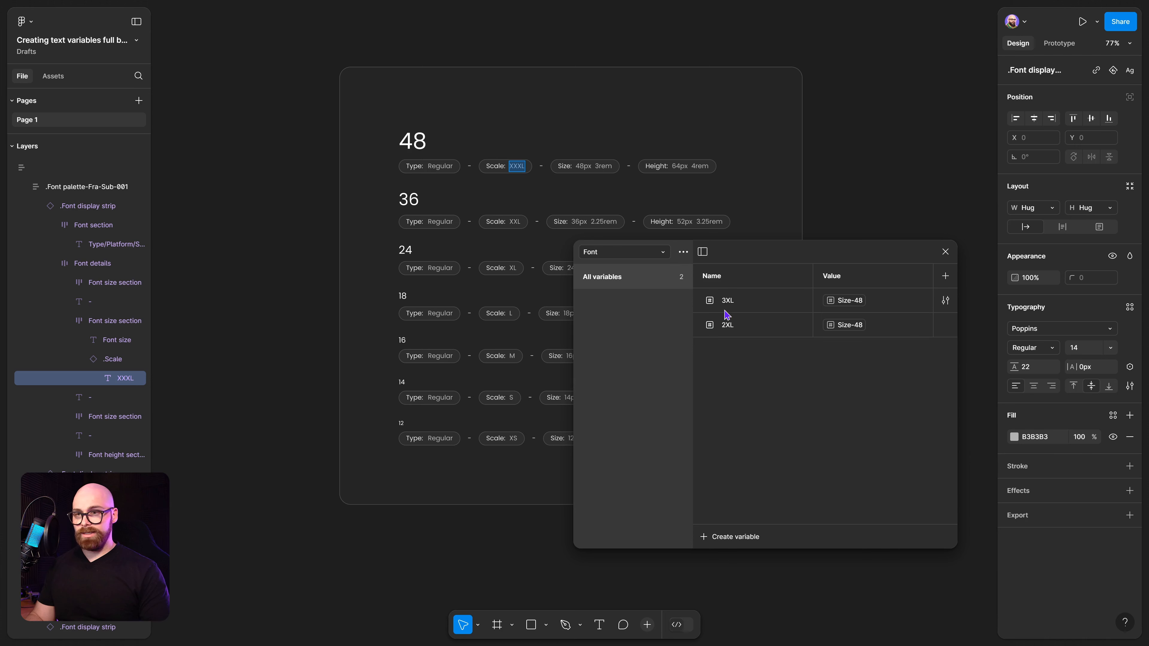
pyautogui.rightClick(736, 326)
pyautogui.click(764, 358)
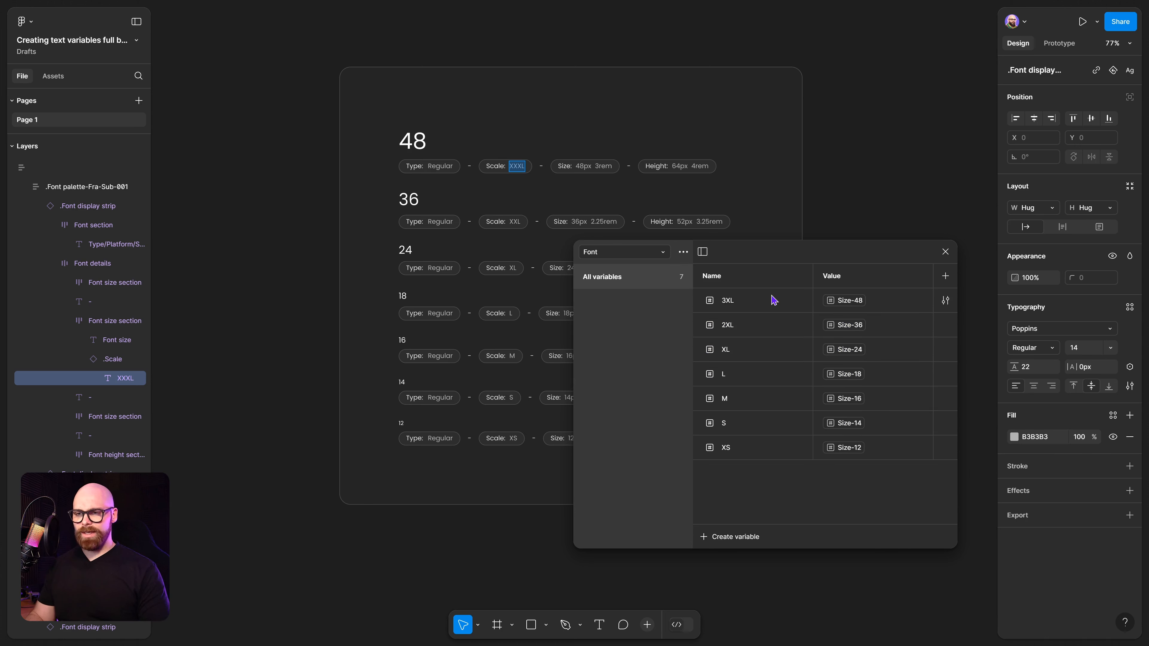
# Group all seven Font variables into a new group named Font-Size.
pyautogui.click(774, 301)
pyautogui.keyDown('shift'); pyautogui.click(758, 447); pyautogui.keyUp('shift')
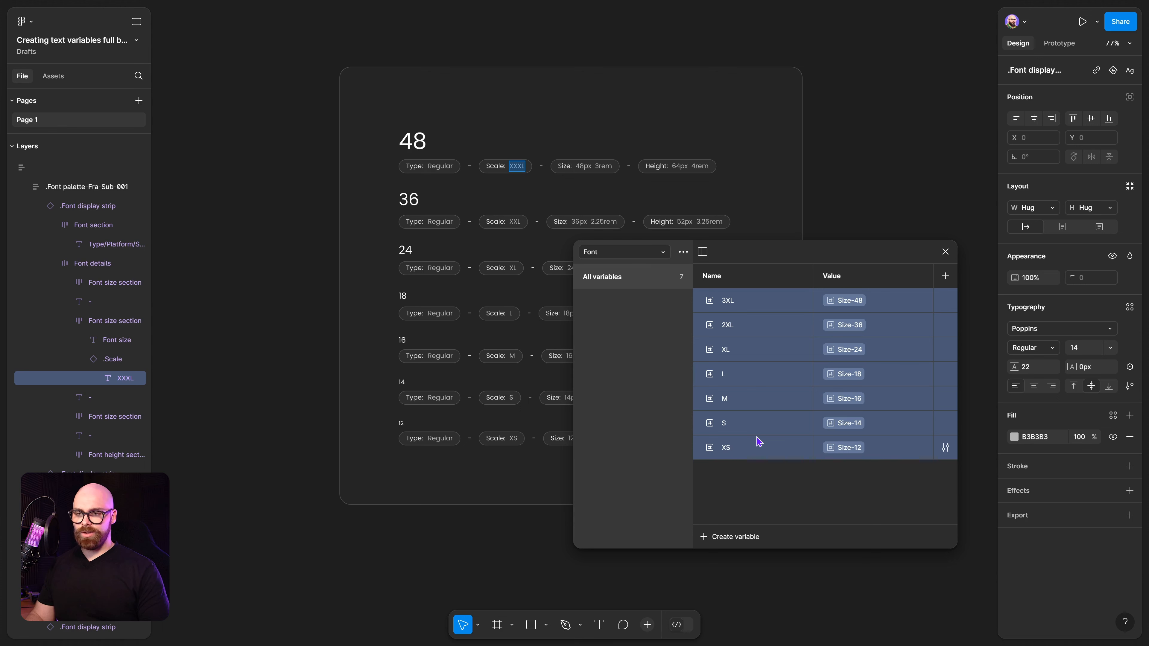
pyautogui.rightClick(758, 441)
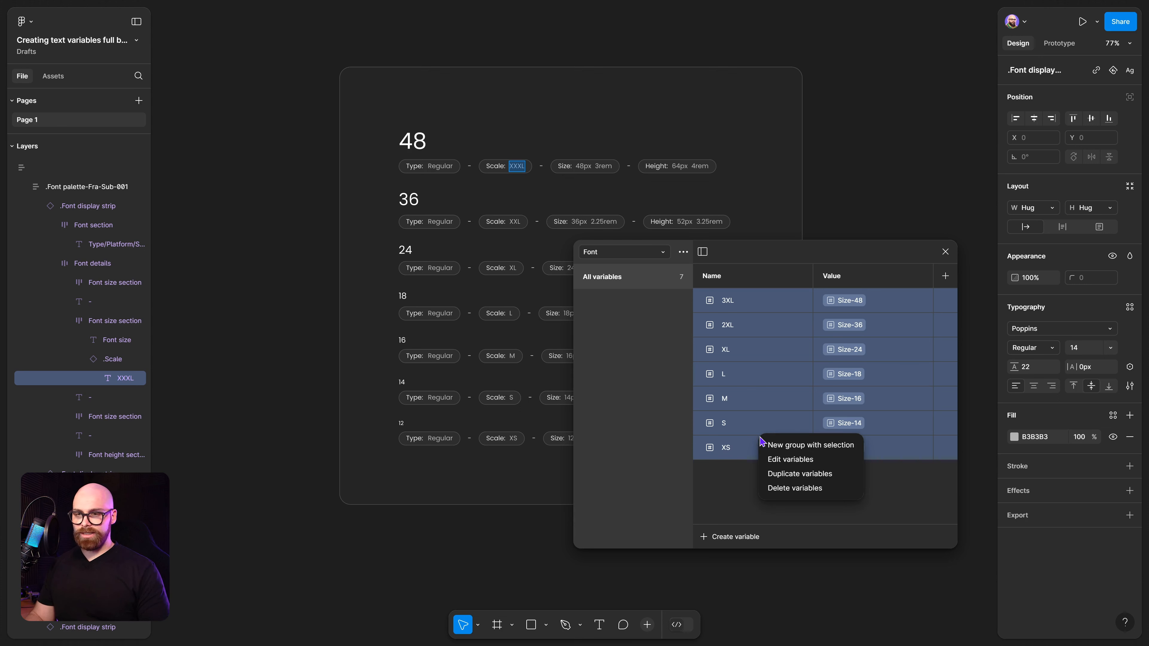
pyautogui.click(769, 446)
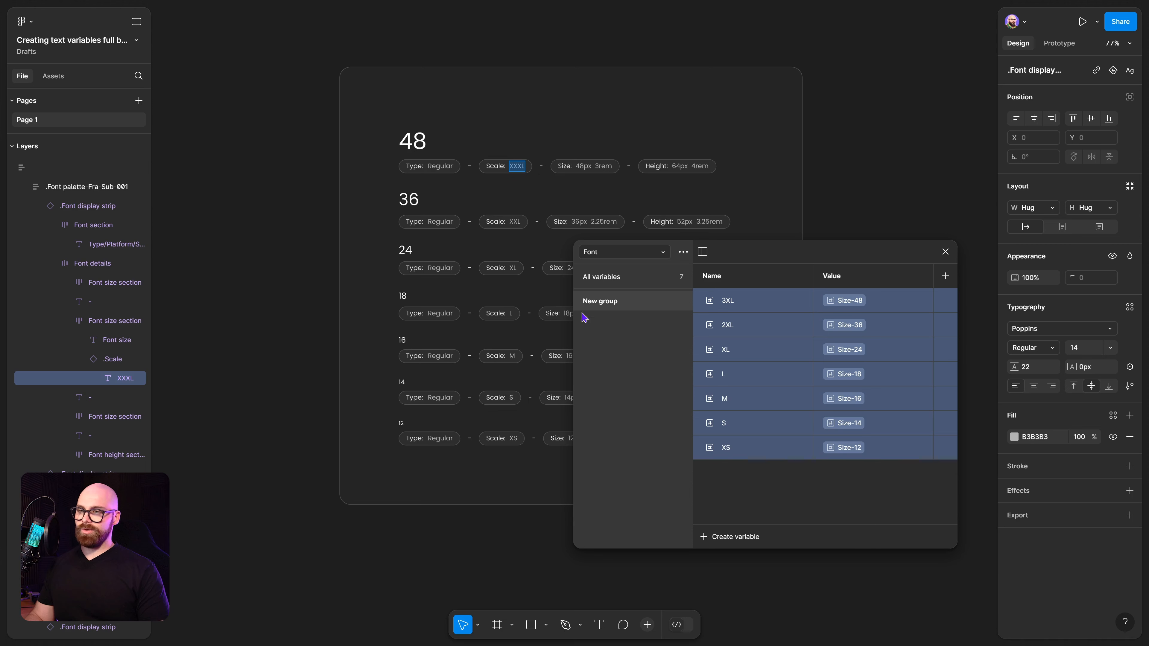
pyautogui.write('Font-Size')
pyautogui.press('Return')
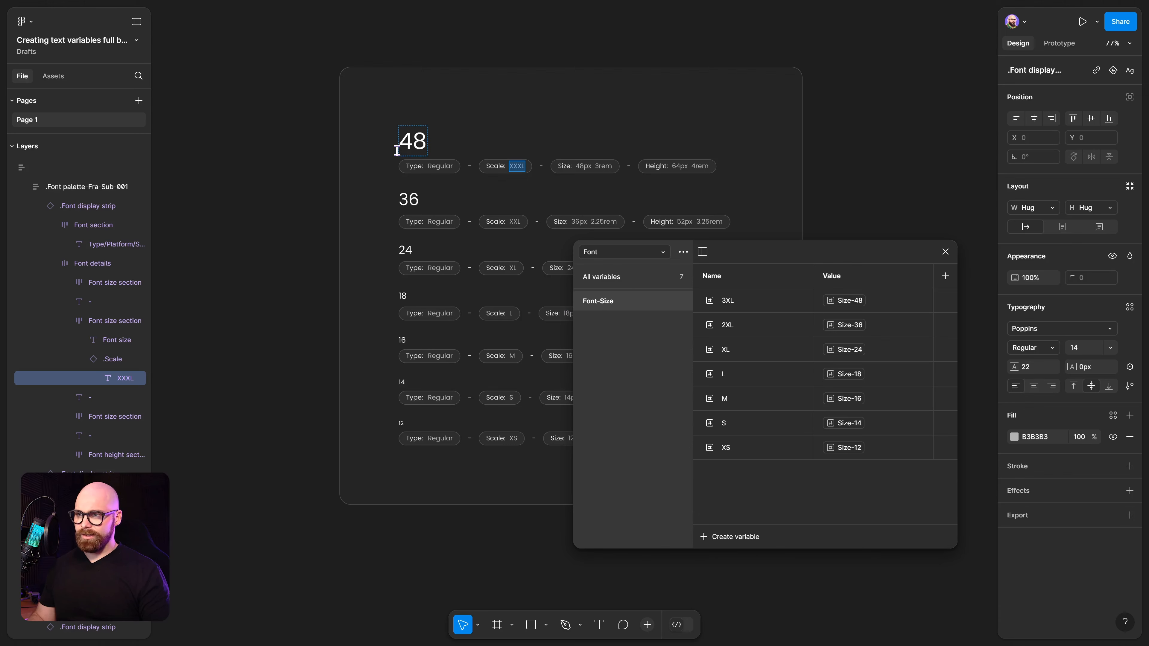
# Apply the 3XL variable from the Font-Size group to the 48 heading's font size.
pyautogui.click(407, 142)
pyautogui.click(236, 215)
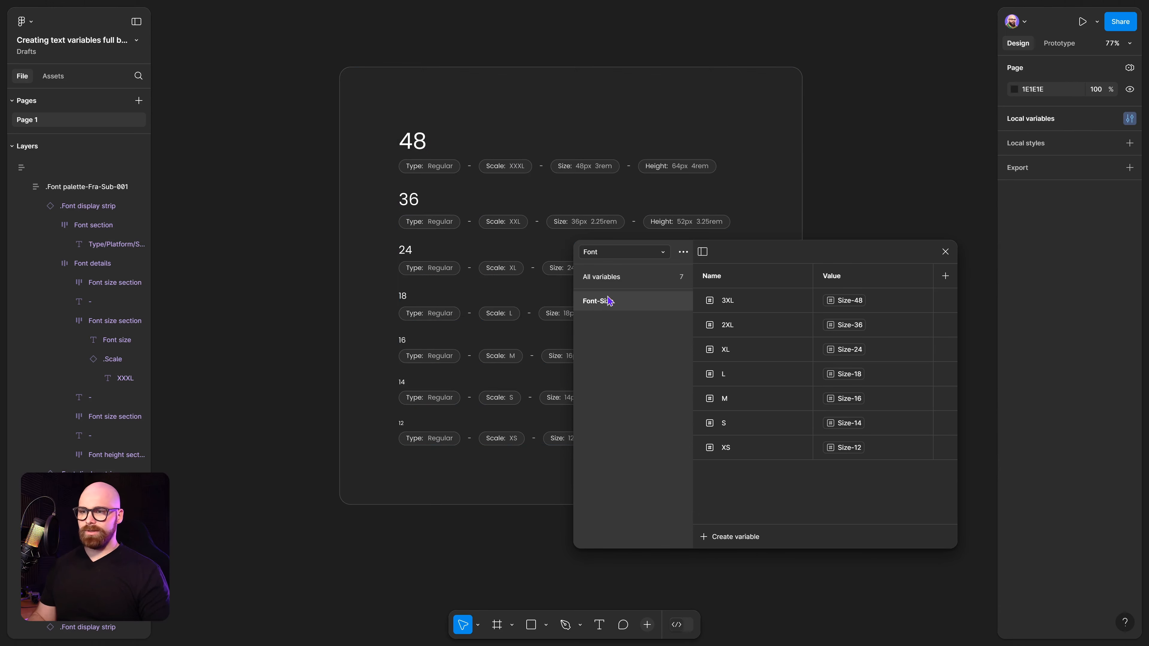
pyautogui.click(422, 143)
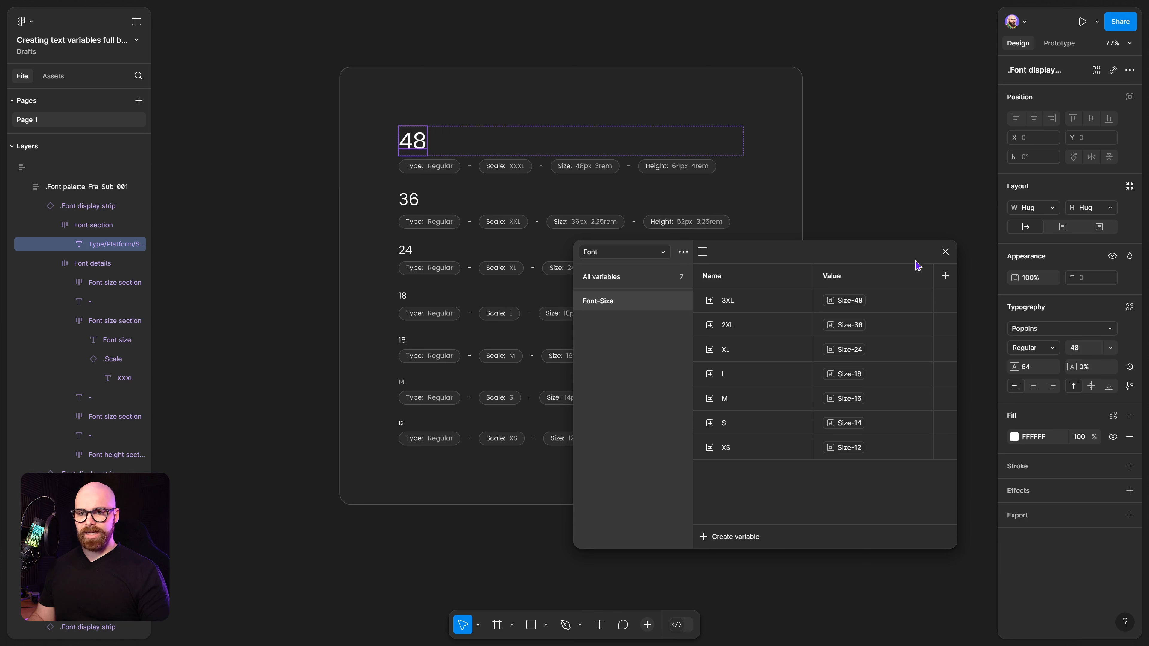
pyautogui.moveTo(909, 262); pyautogui.dragTo(707, 283)
pyautogui.click(1110, 348)
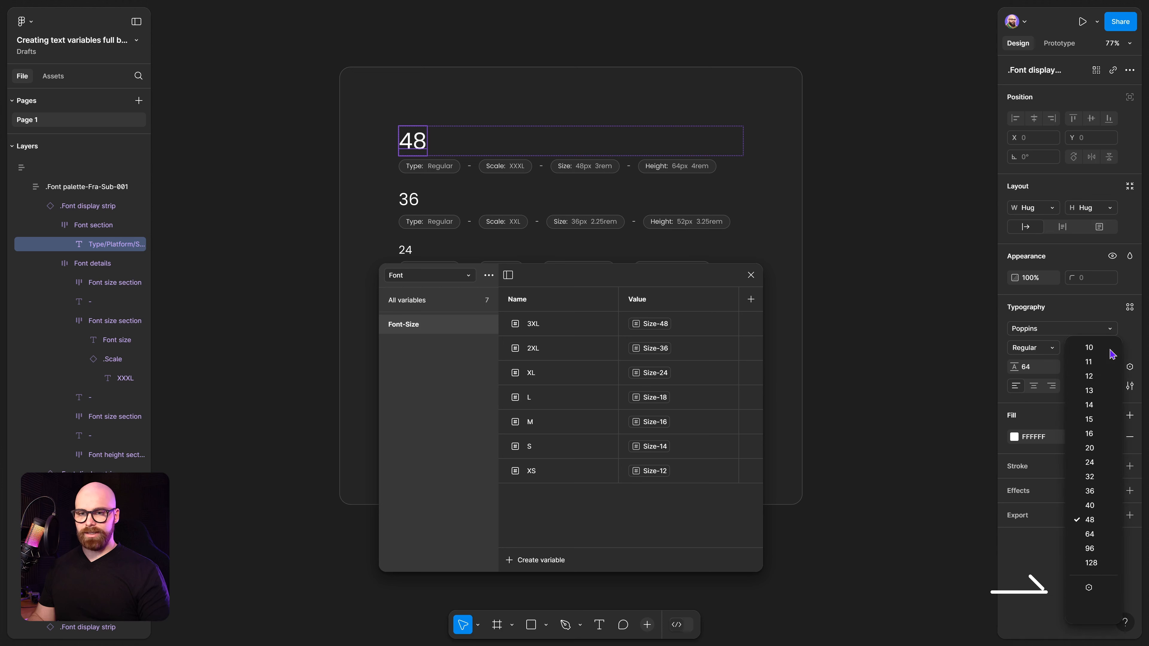
pyautogui.click(1091, 588)
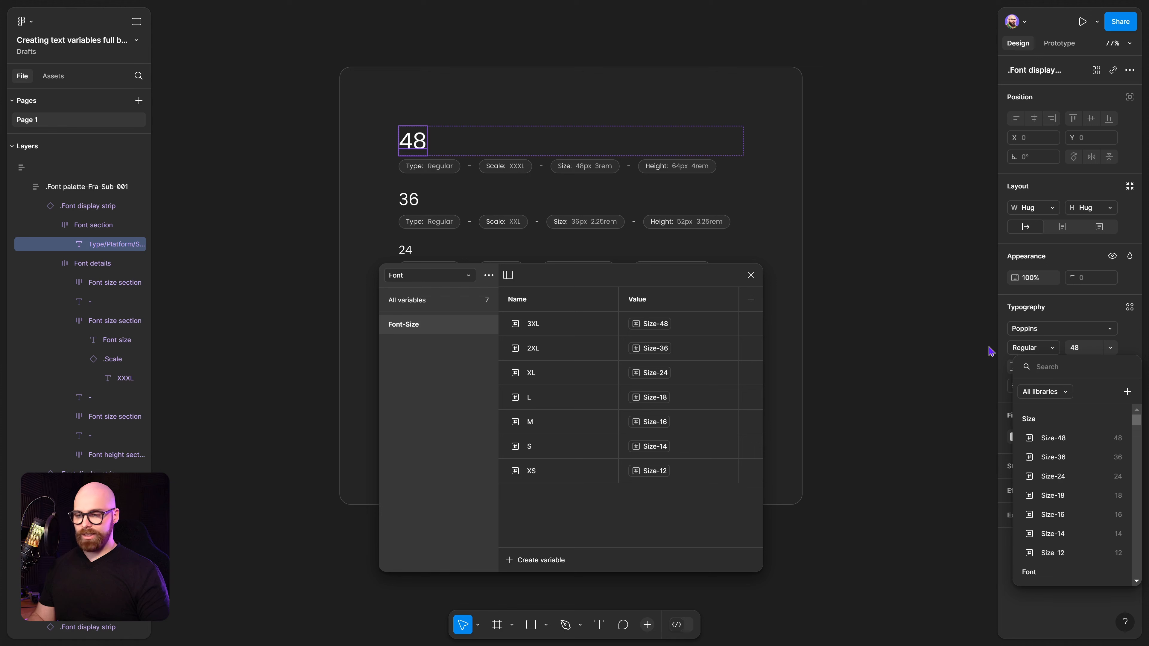
pyautogui.write('Font-Size')
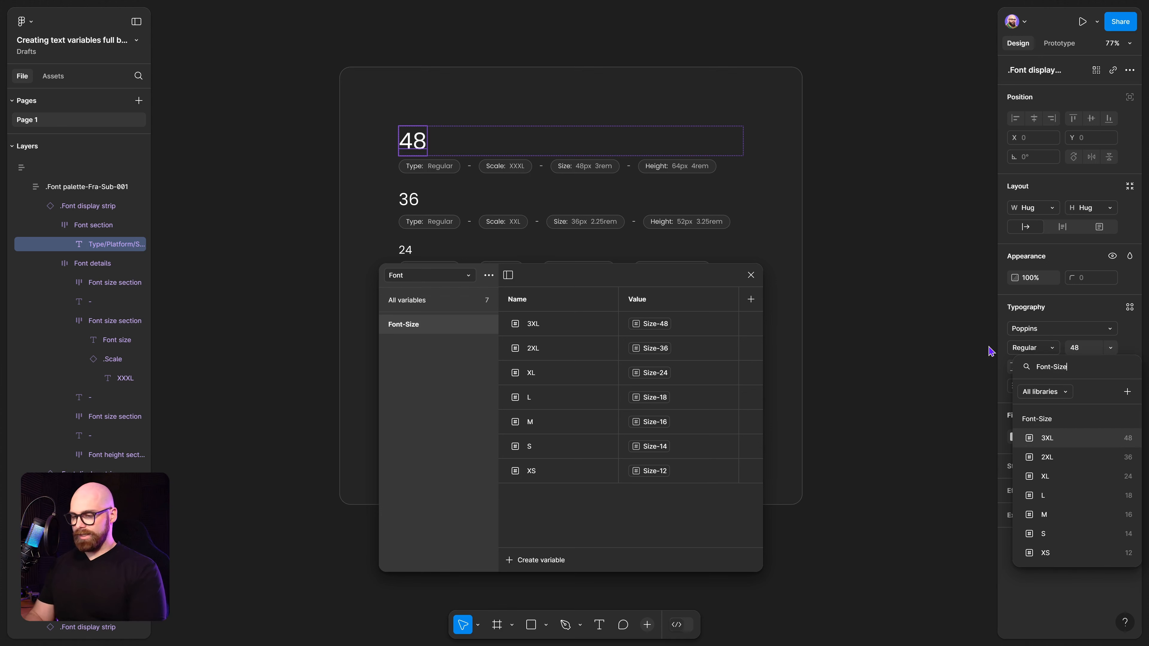
pyautogui.hotkey('shift', 'Home')
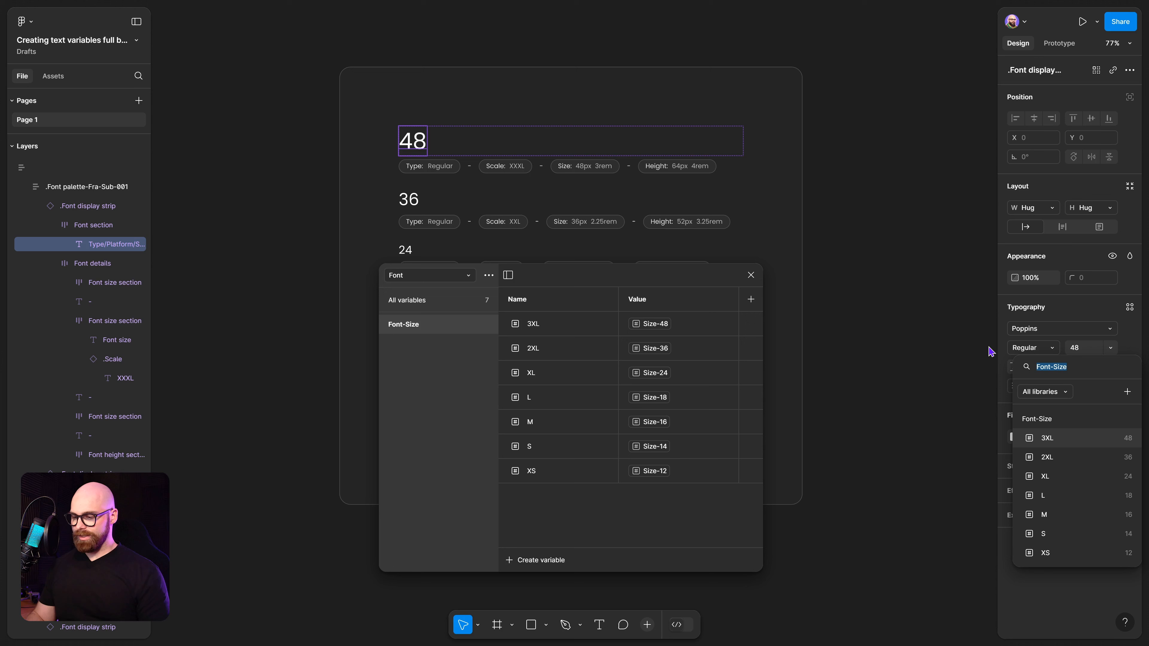
pyautogui.click(1102, 442)
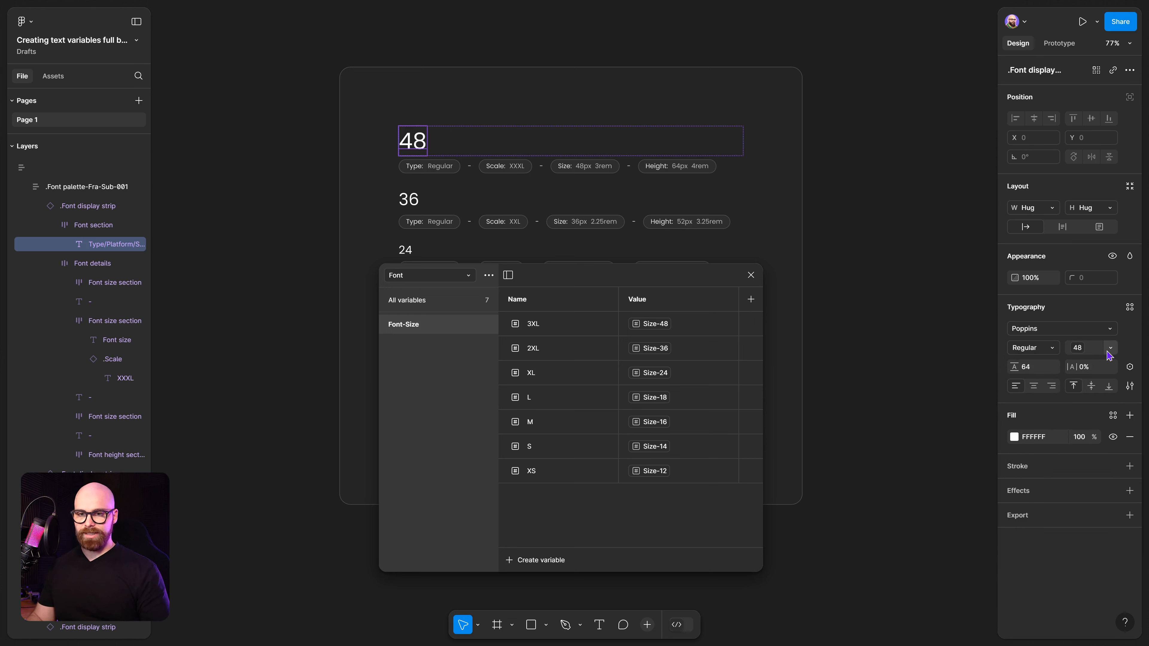
# Try to apply the 2XL Font-Size variable to the 36 heading's font size.
pyautogui.moveTo(543, 289); pyautogui.dragTo(675, 301)
pyautogui.click(409, 206)
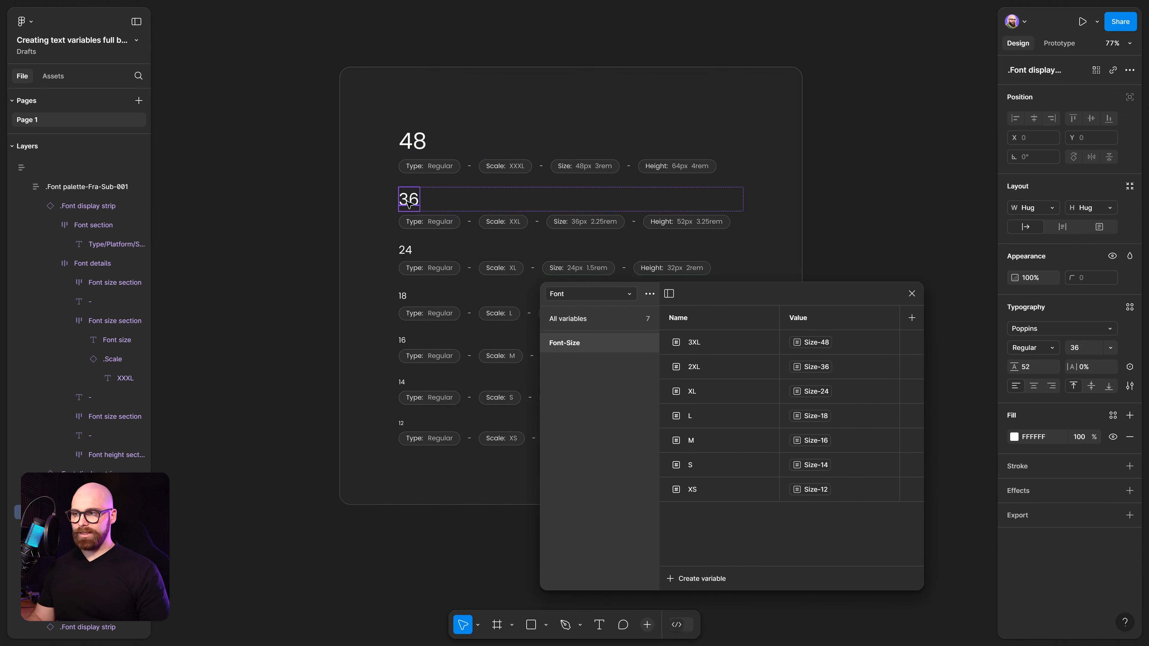
pyautogui.click(1109, 349)
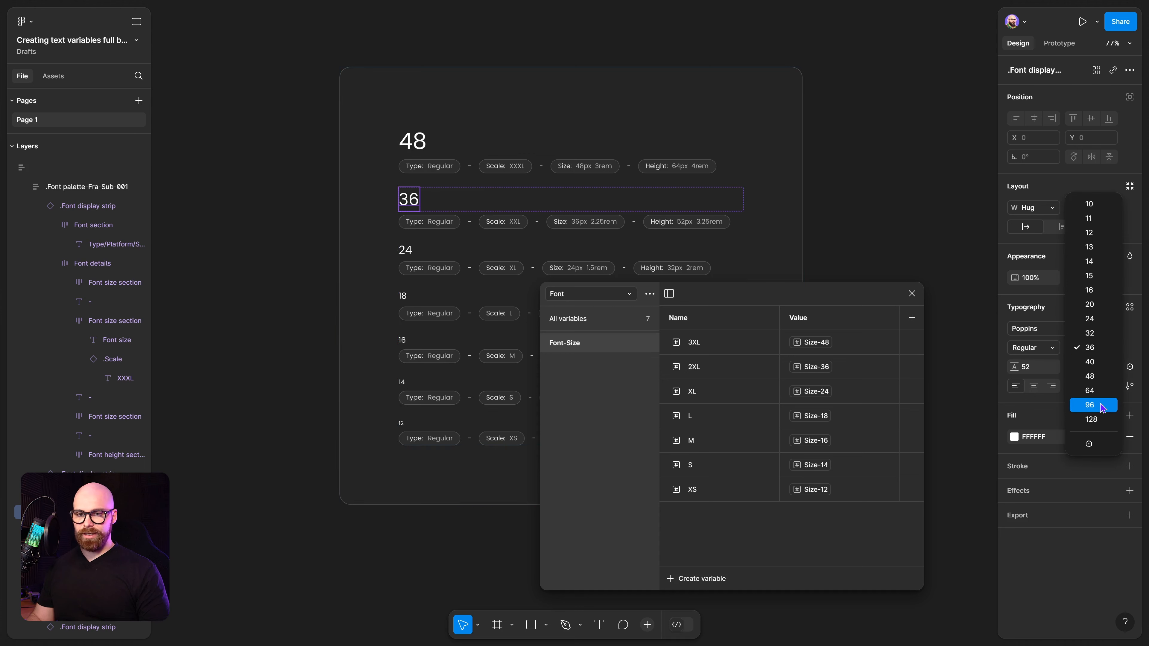
pyautogui.click(1100, 448)
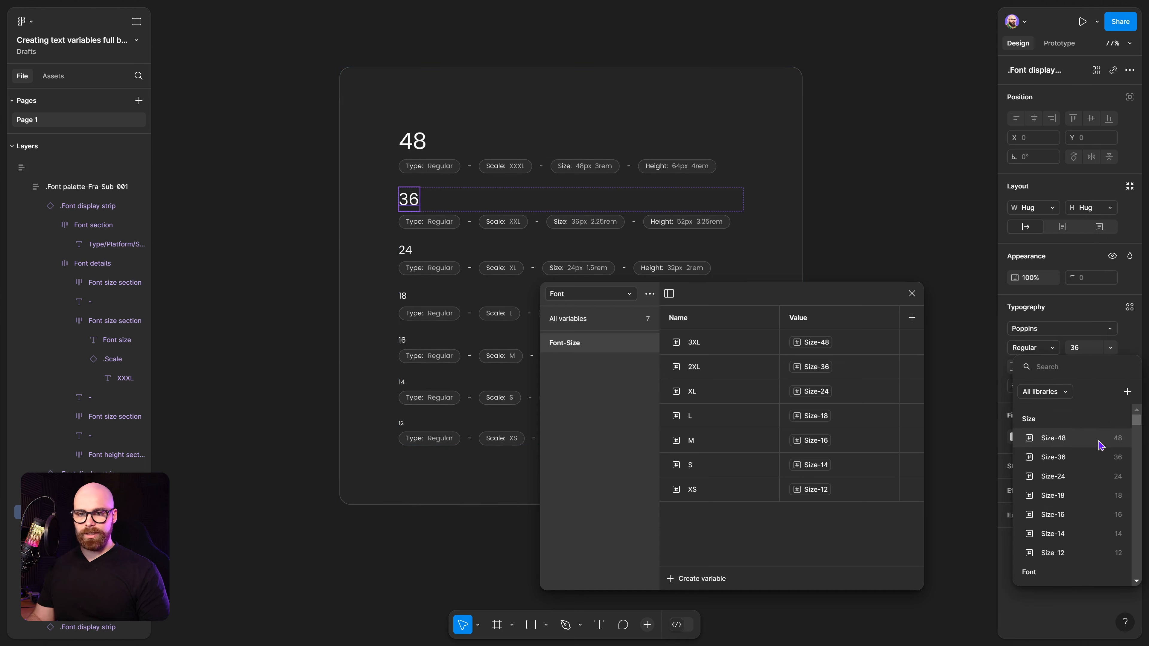
pyautogui.scroll(-4, 1099, 444)
pyautogui.click(1081, 464)
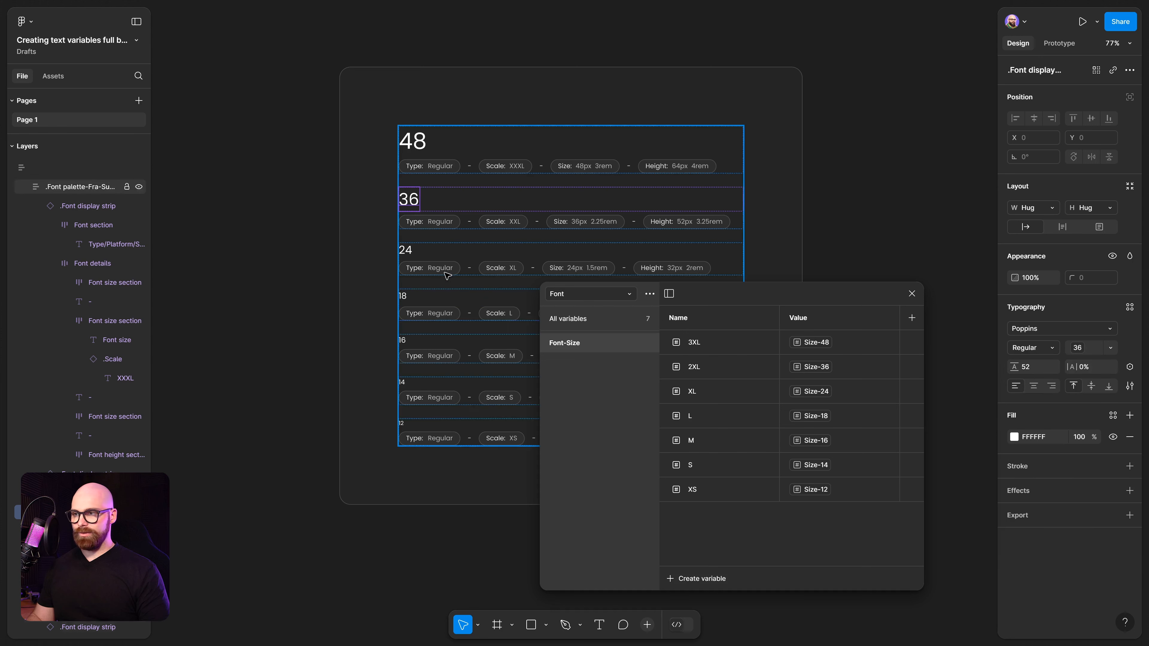
pyautogui.click(406, 250)
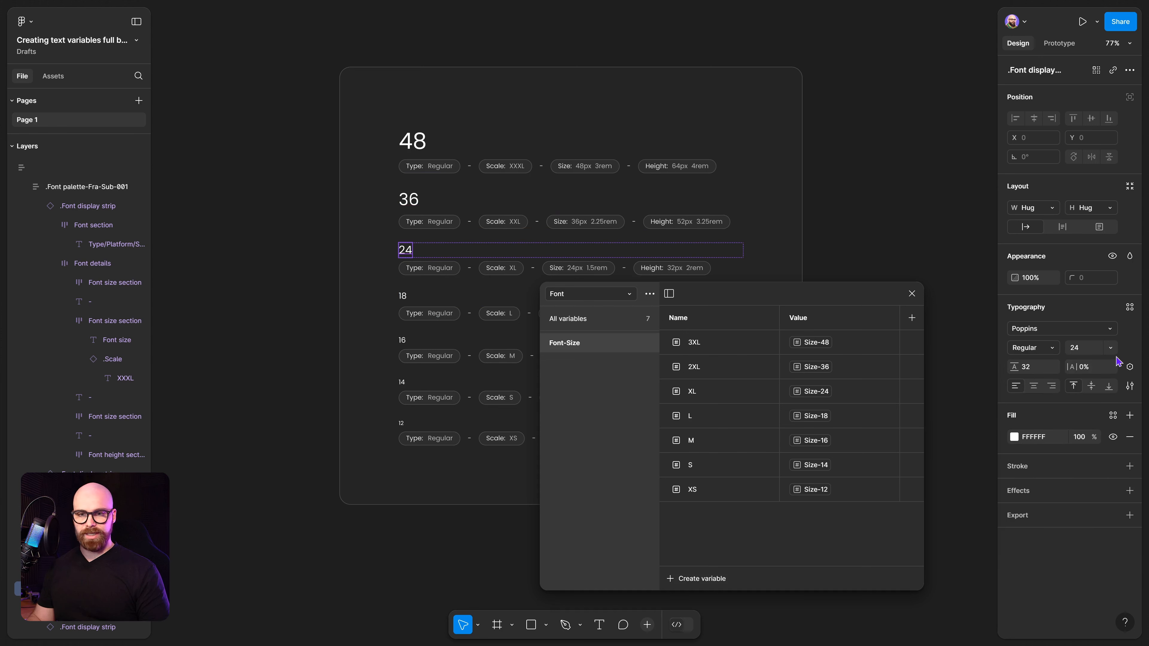
pyautogui.click(401, 298)
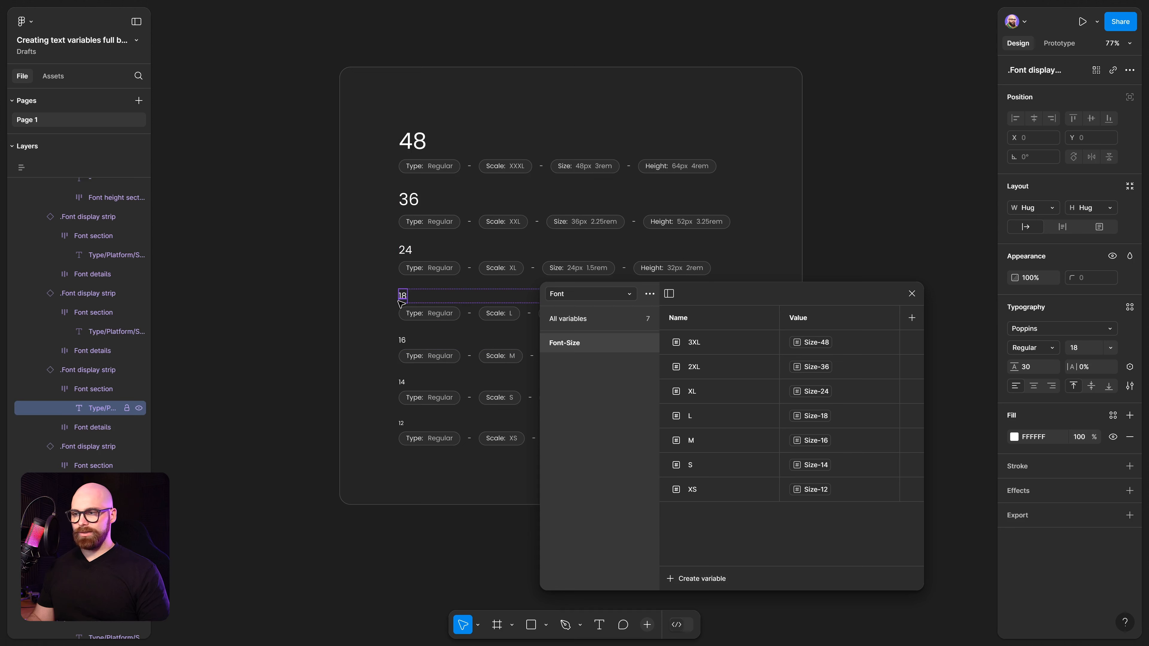
pyautogui.click(402, 423)
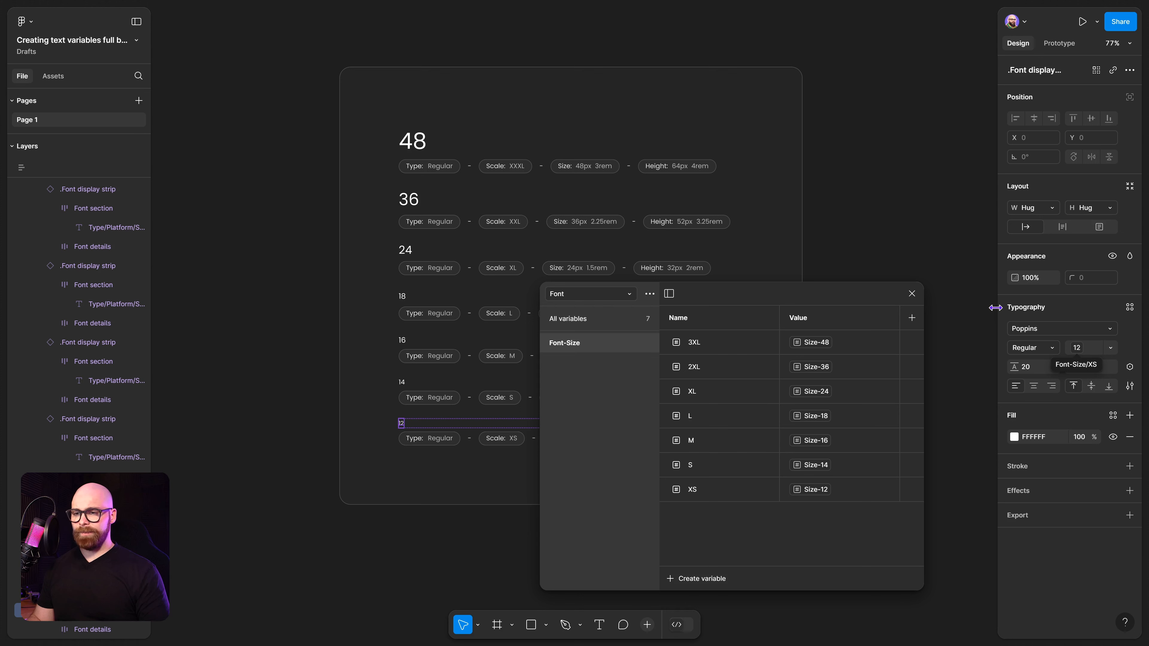
# Duplicate the Font-Size variable group and rename the copy Font-LineHeight.
pyautogui.rightClick(607, 353)
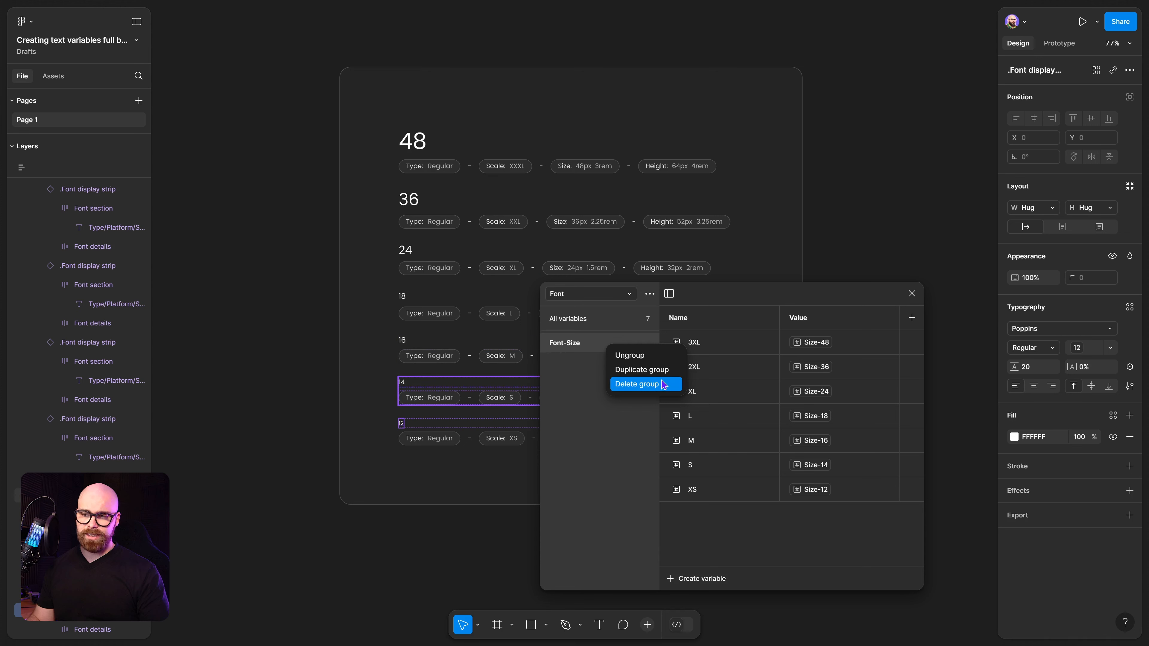
pyautogui.click(663, 370)
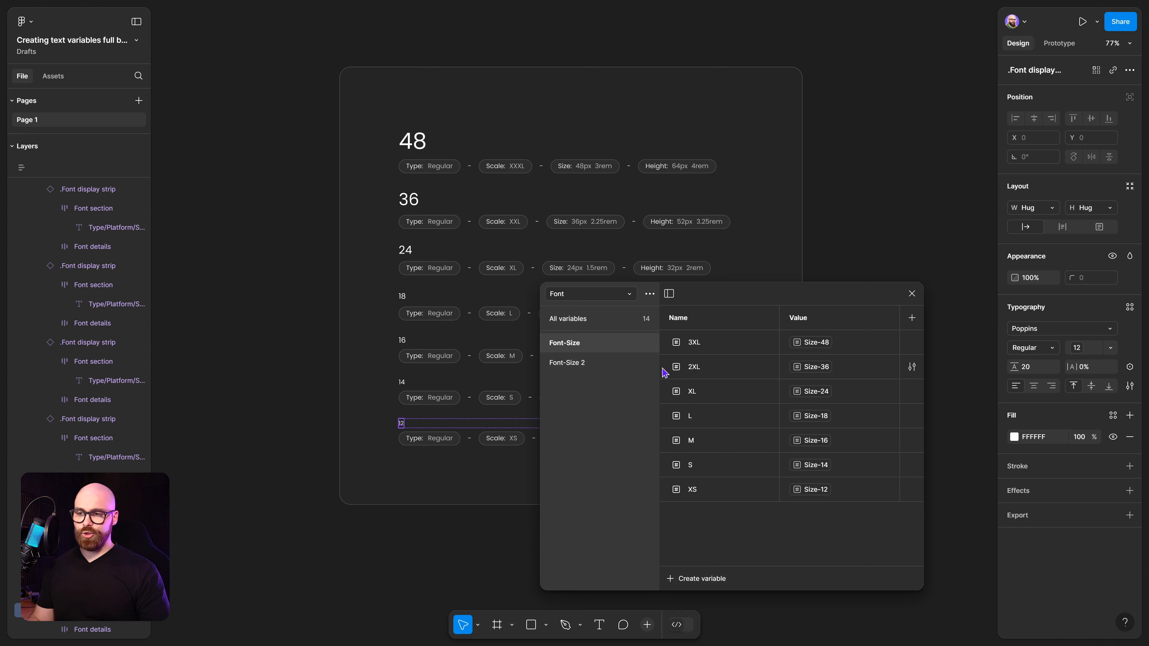
pyautogui.click(570, 362)
pyautogui.doubleClick(585, 365)
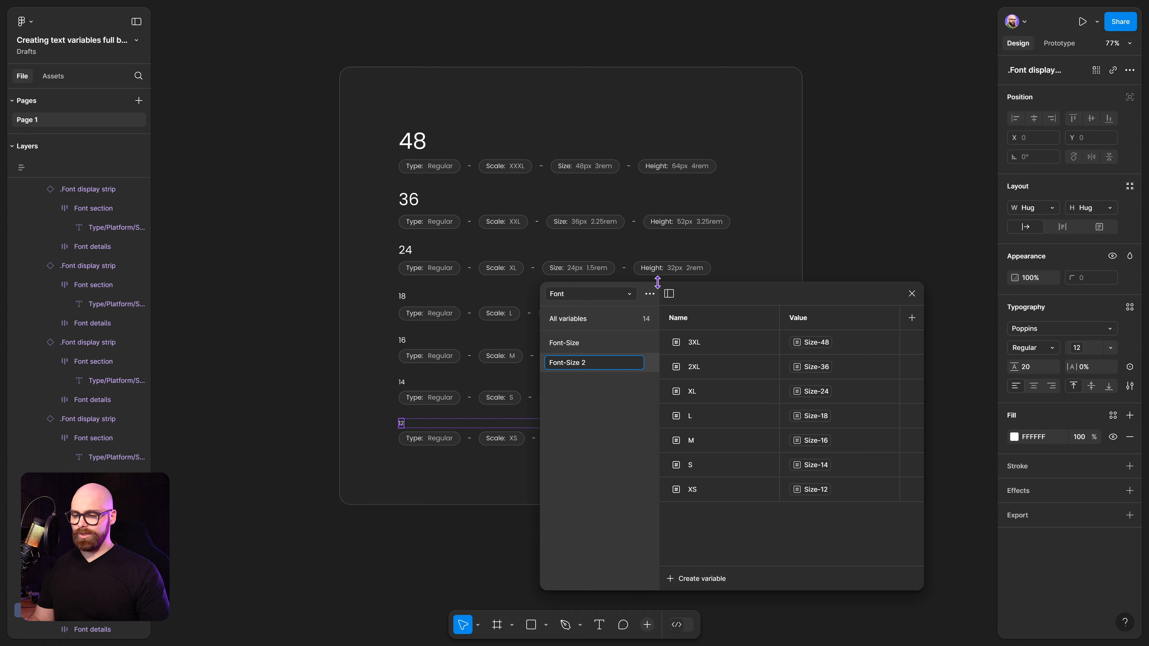
pyautogui.press('BackSpace')
pyautogui.press('BackSpace')
pyautogui.press('BackSpace')
pyautogui.press('BackSpace')
pyautogui.press('BackSpace')
pyautogui.press('BackSpace')
pyautogui.write('Li')
pyautogui.press('BackSpace')
pyautogui.press('BackSpace')
pyautogui.press('super+h')
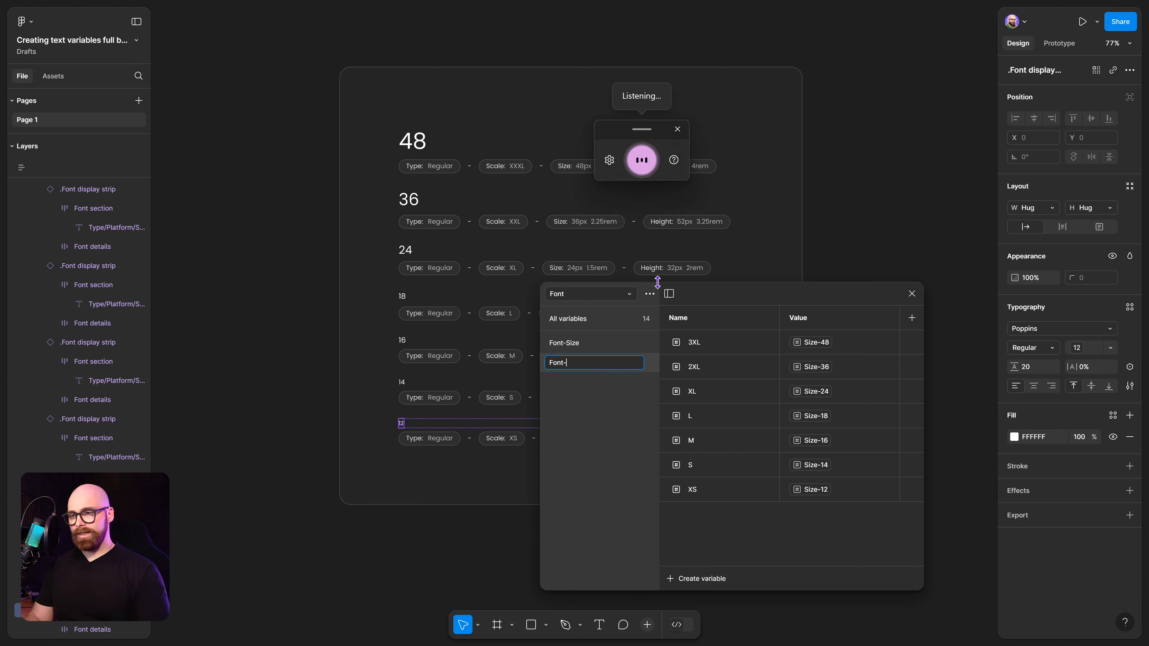
pyautogui.press('Left')
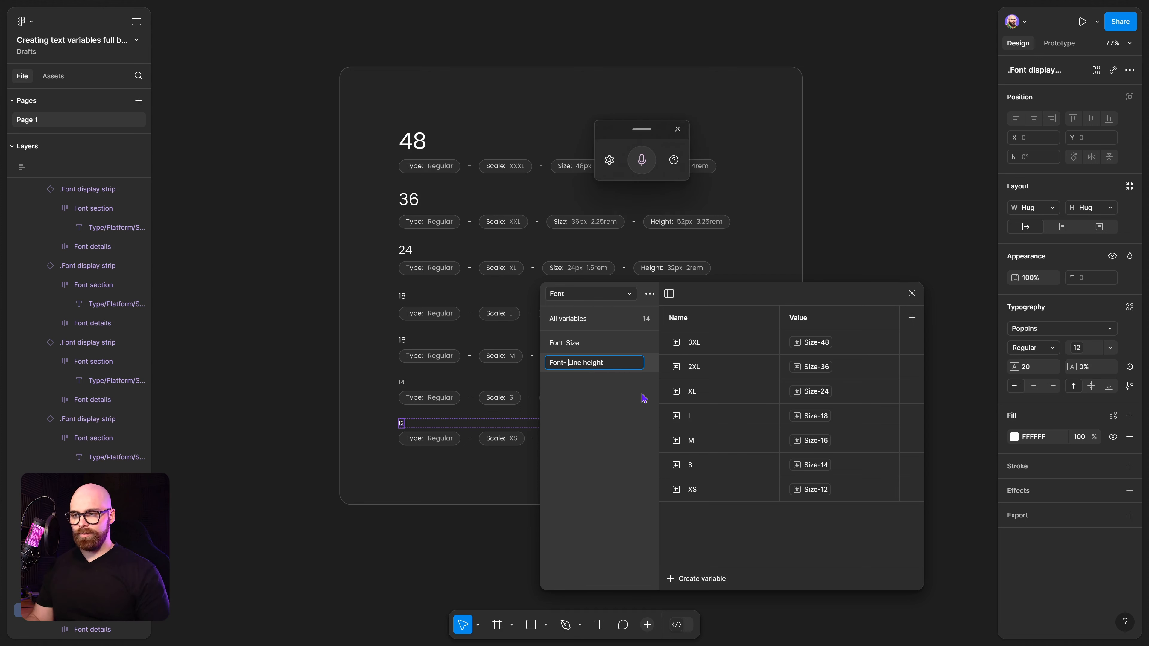
pyautogui.press('BackSpace')
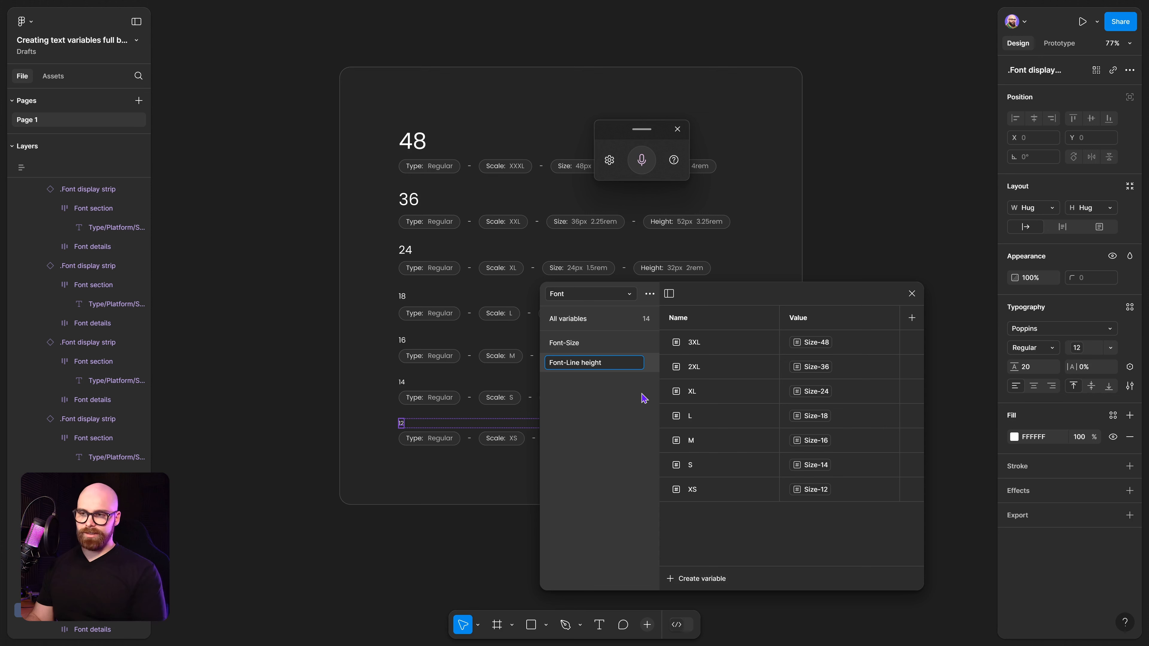
pyautogui.press('BackSpace')
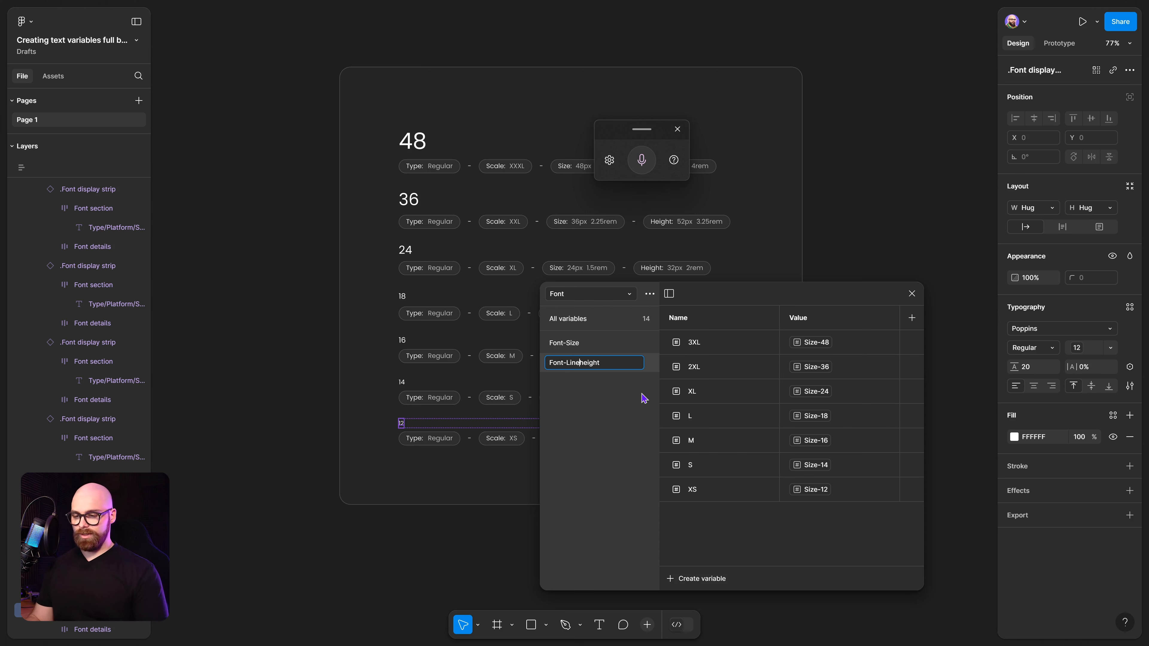
pyautogui.write('H')
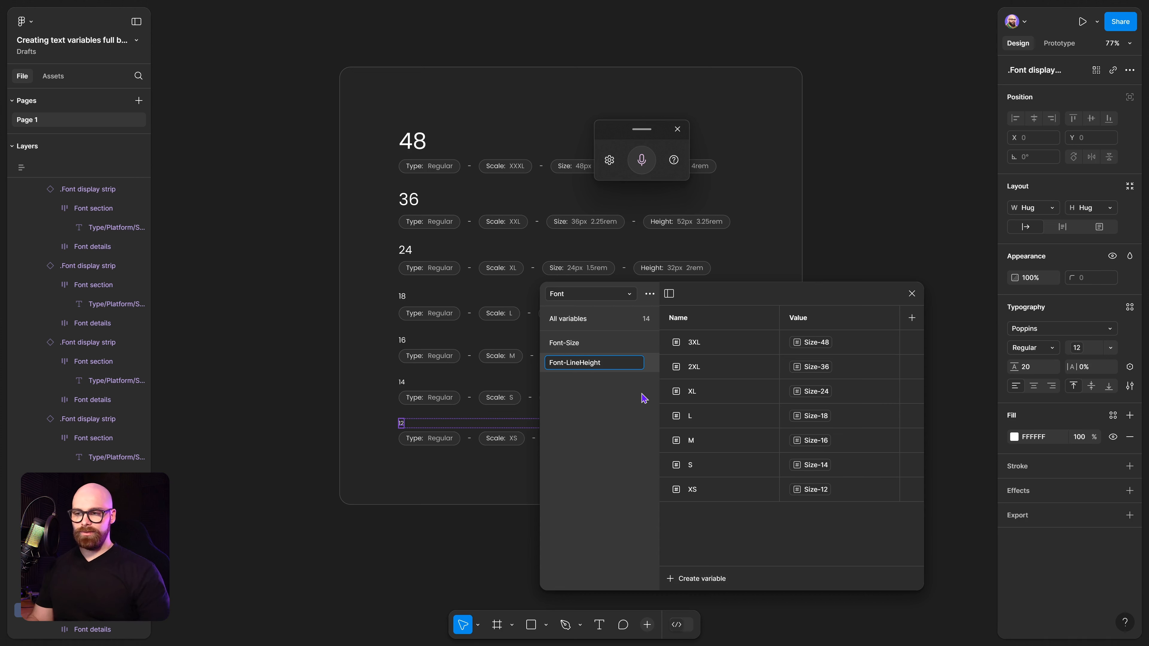
pyautogui.click(618, 379)
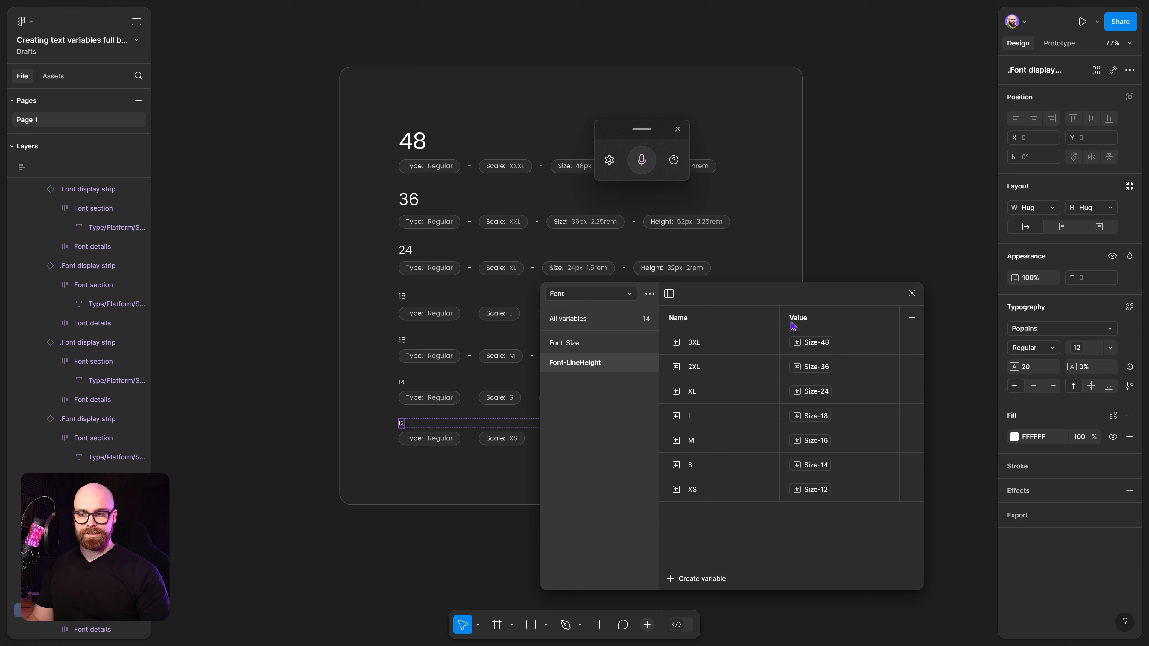
# Delete the duplicated Font-LineHeight variable group.
pyautogui.click(815, 348)
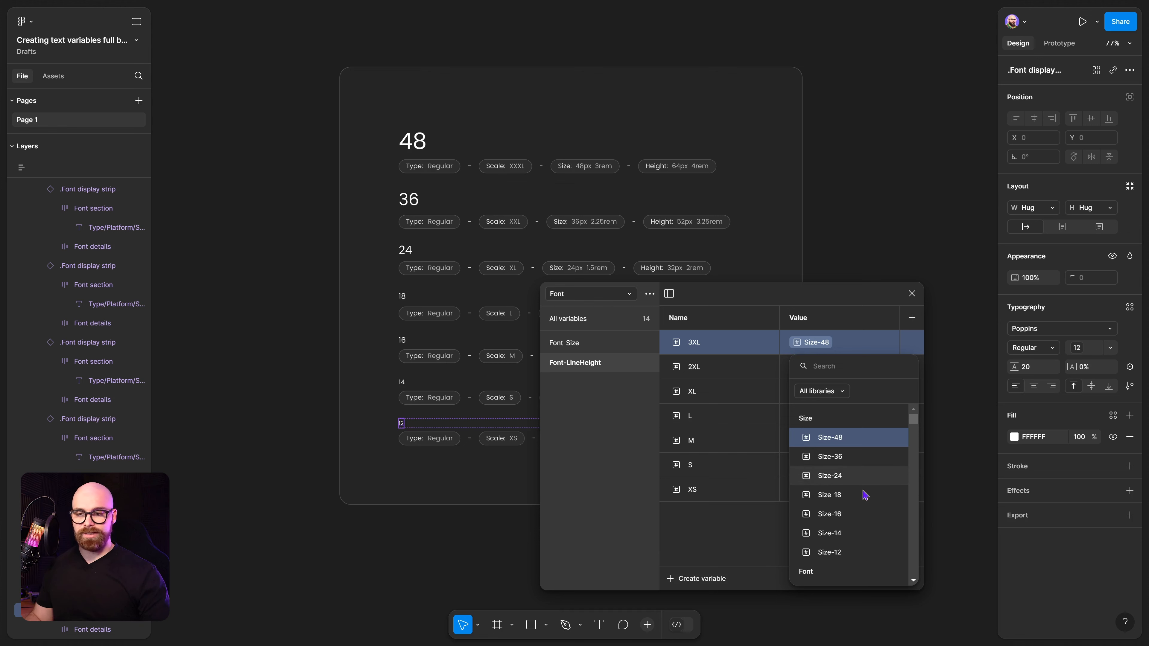
pyautogui.scroll(-3, 868, 478)
pyautogui.scroll(3, 870, 481)
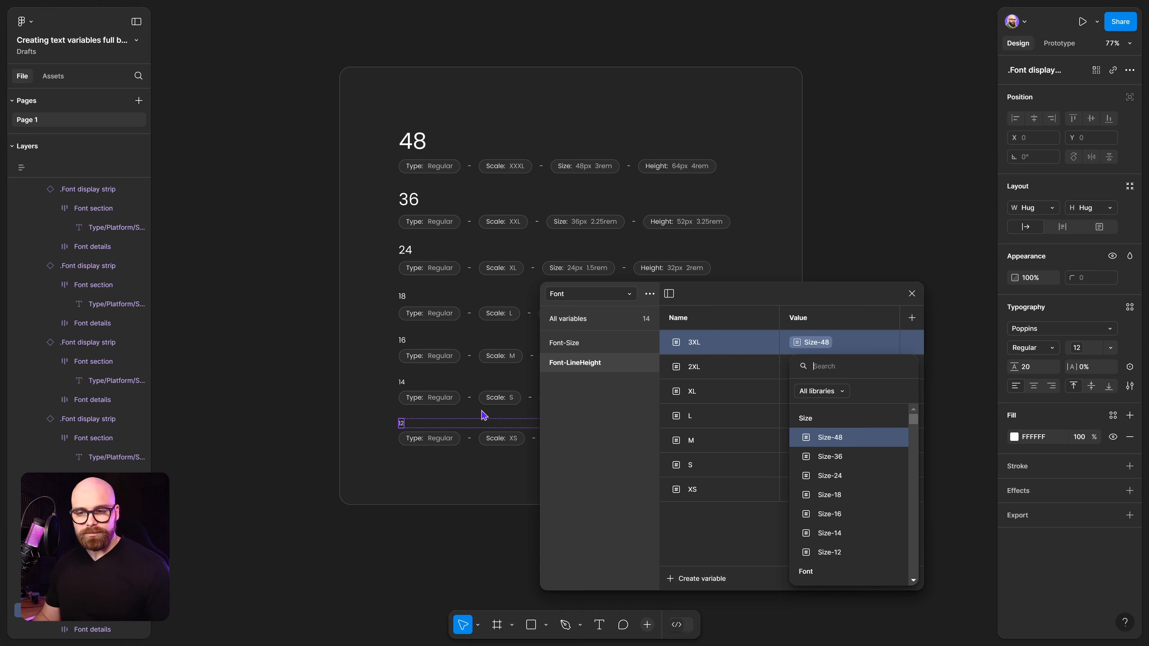
pyautogui.click(602, 398)
pyautogui.click(601, 368)
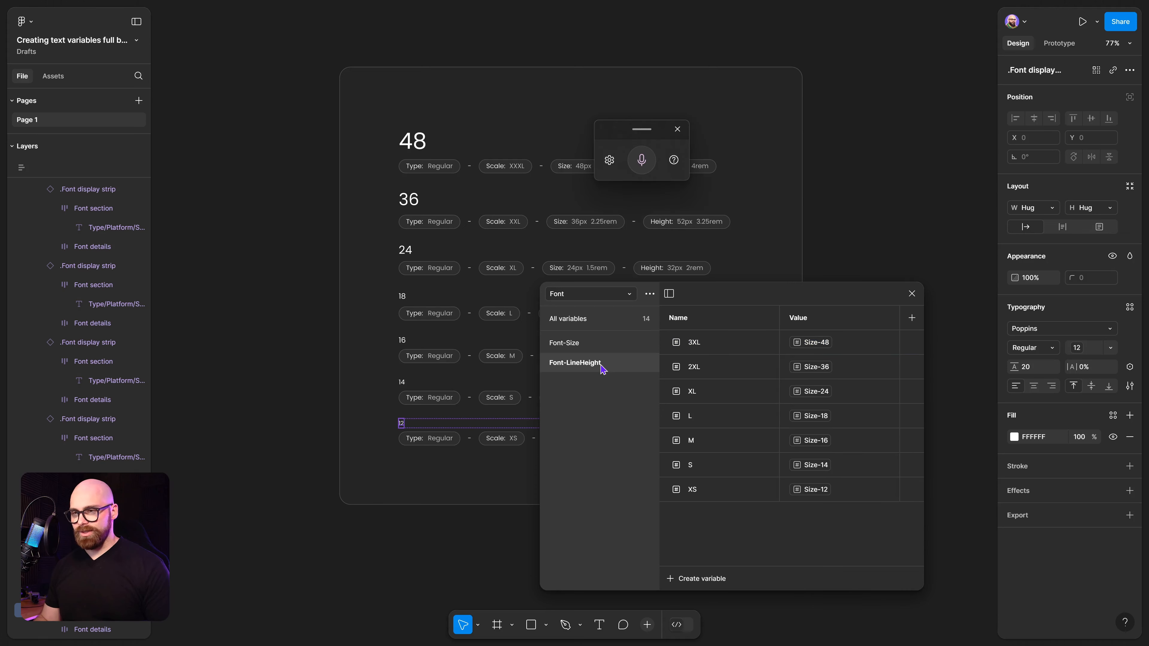
pyautogui.rightClick(601, 364)
pyautogui.click(625, 402)
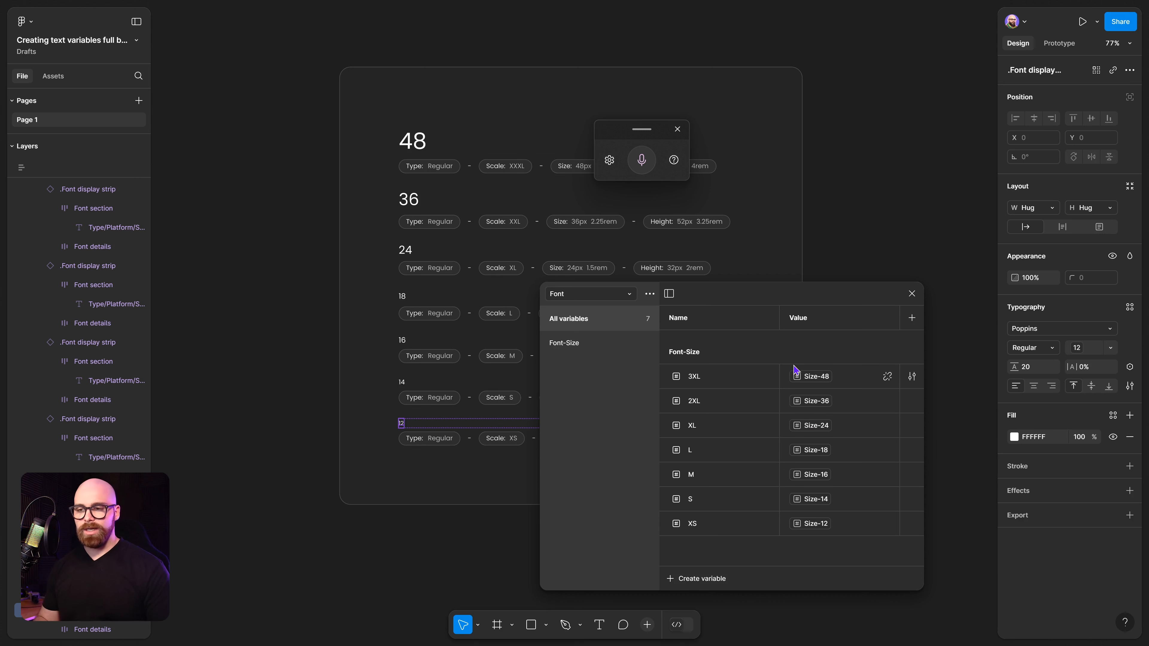
# Review the font weight options available for the selected heading's typeface.
pyautogui.click(575, 348)
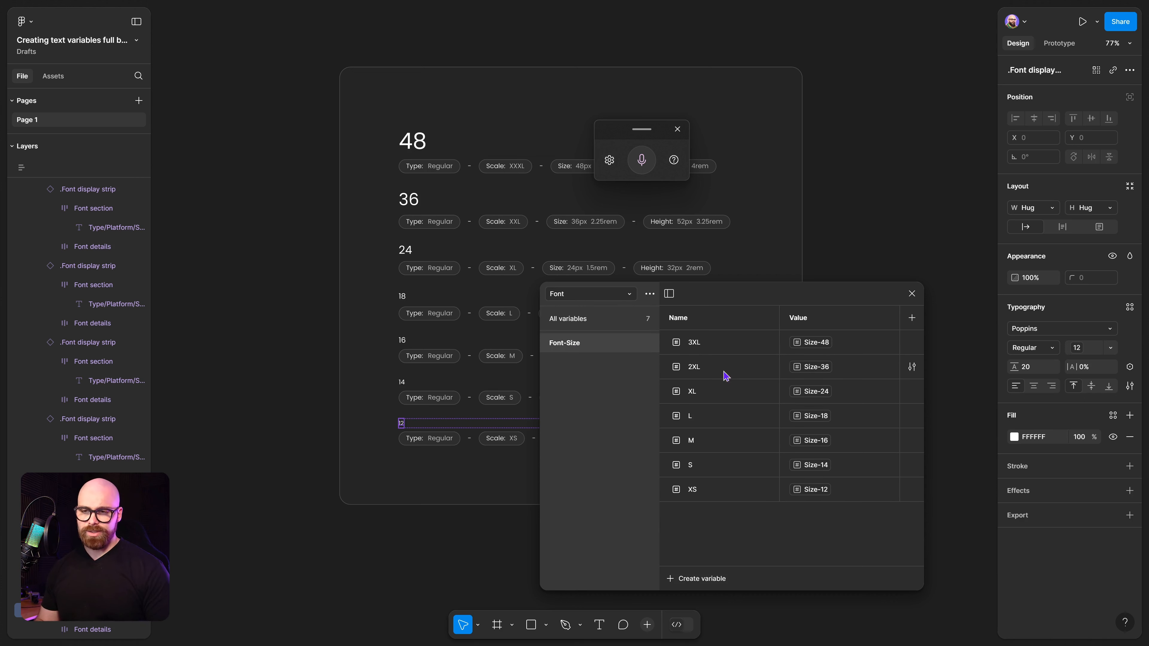
pyautogui.click(578, 328)
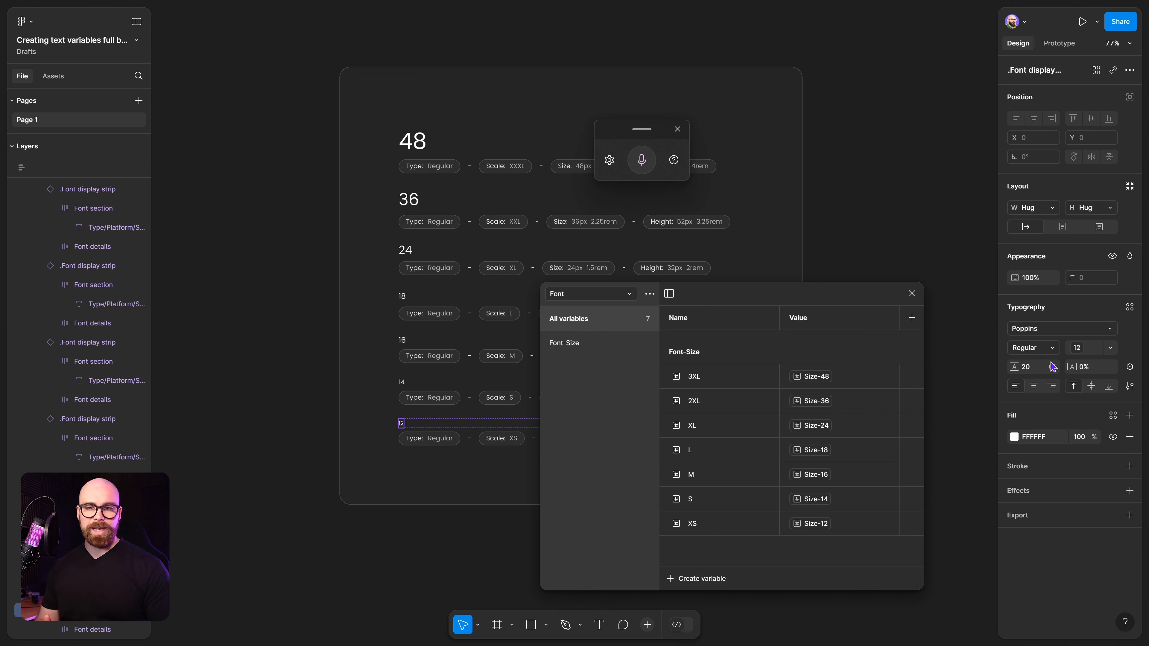
pyautogui.click(1047, 354)
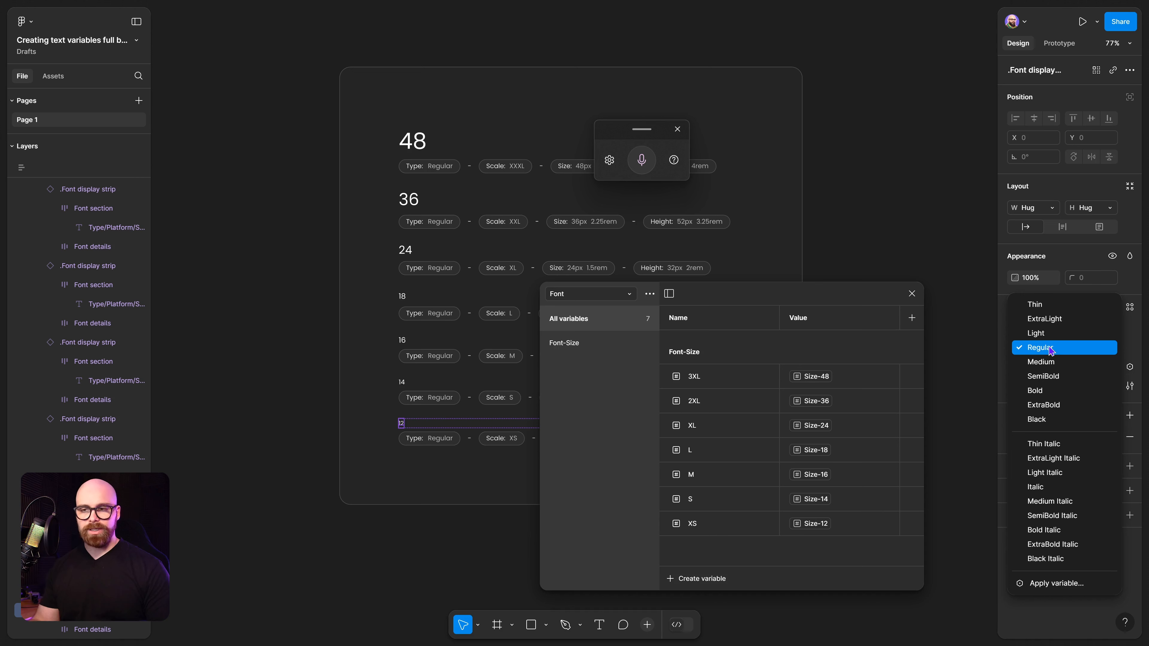
pyautogui.click(603, 369)
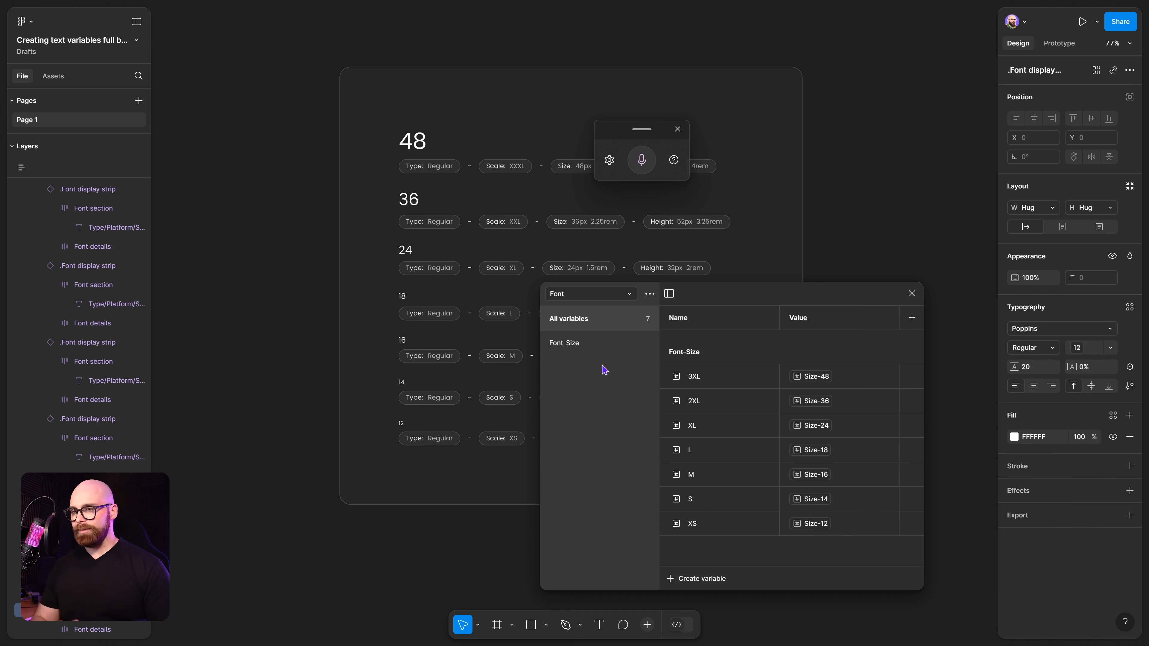
pyautogui.click(649, 294)
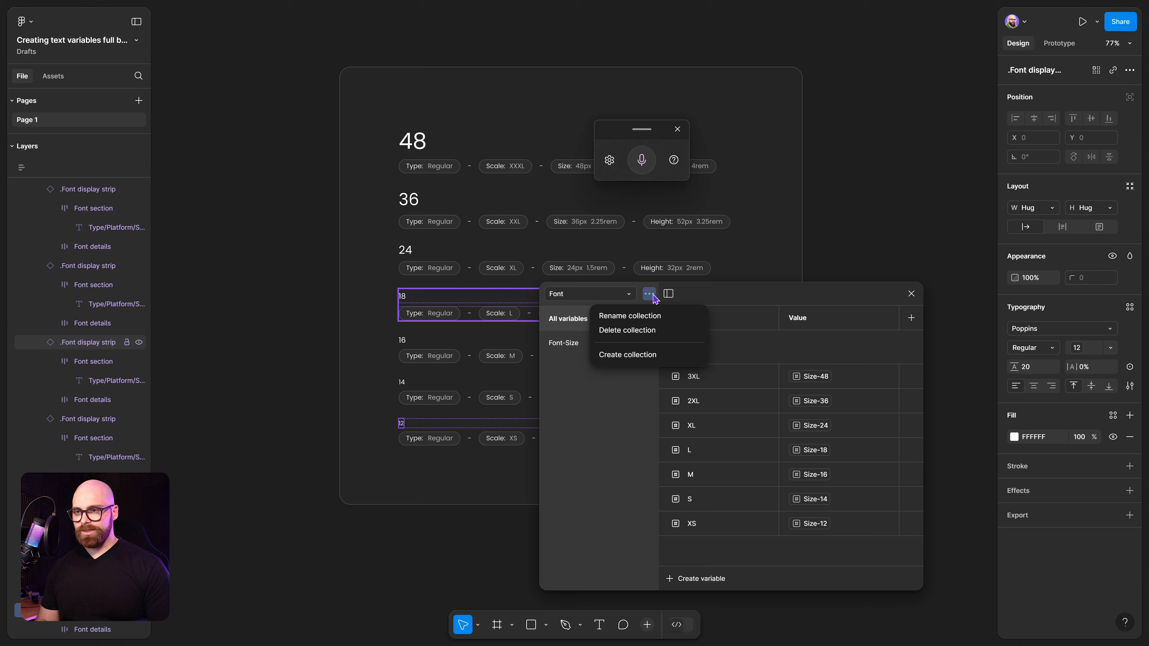
pyautogui.click(614, 391)
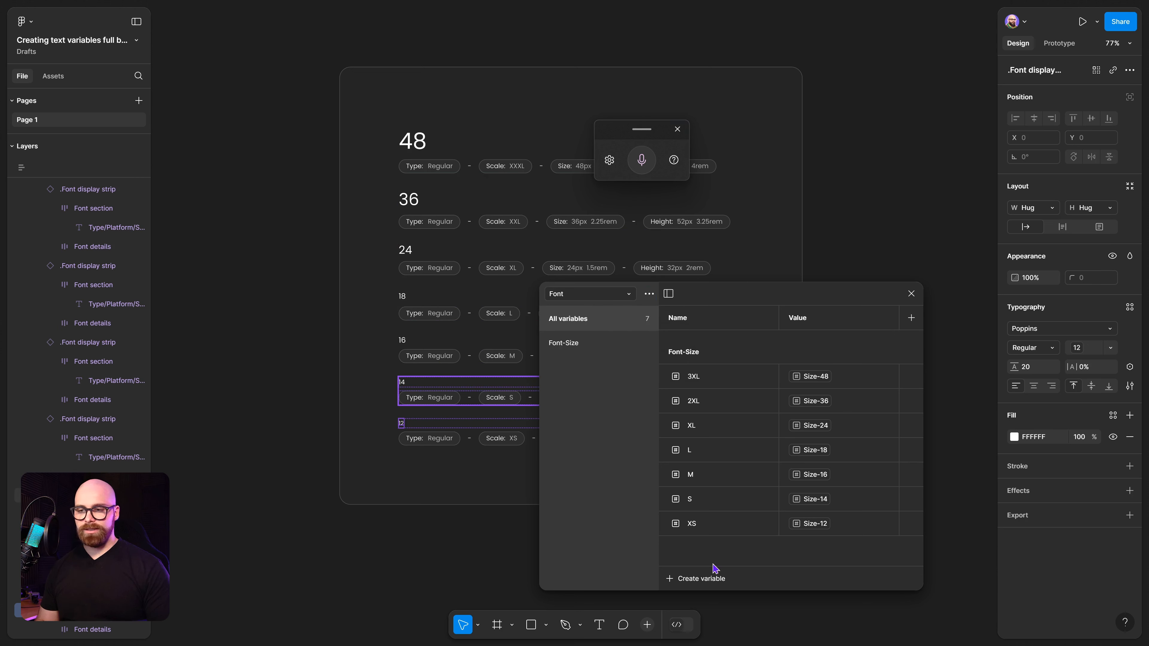
# Create a number variable named 400 with the value 400.
pyautogui.click(708, 584)
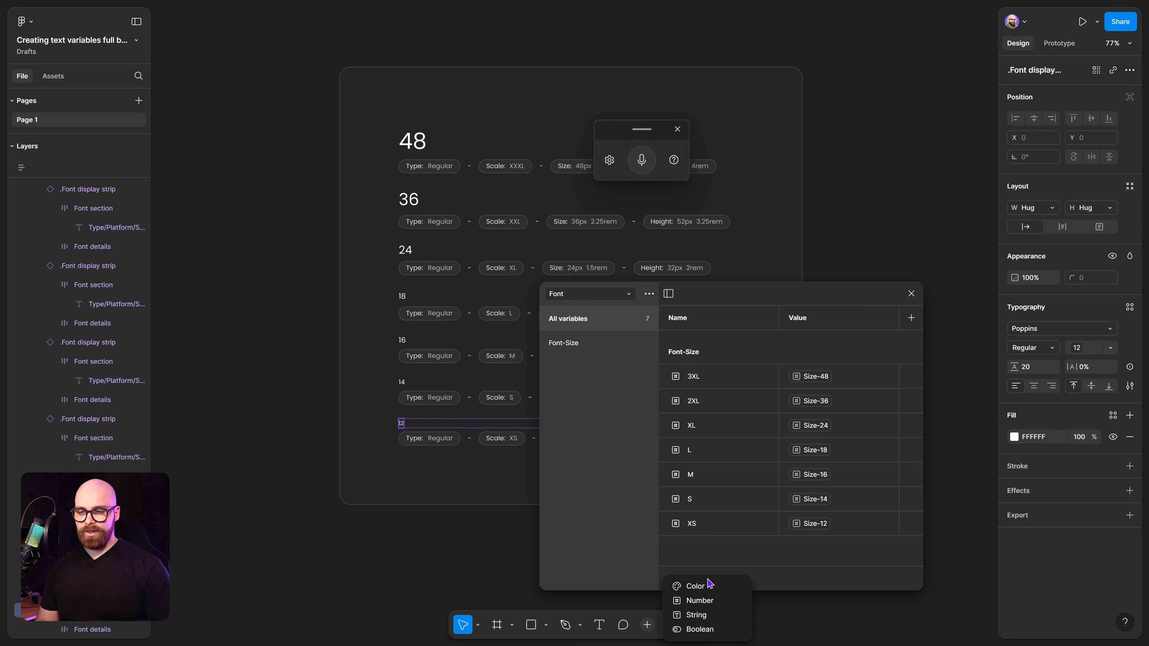
pyautogui.click(720, 600)
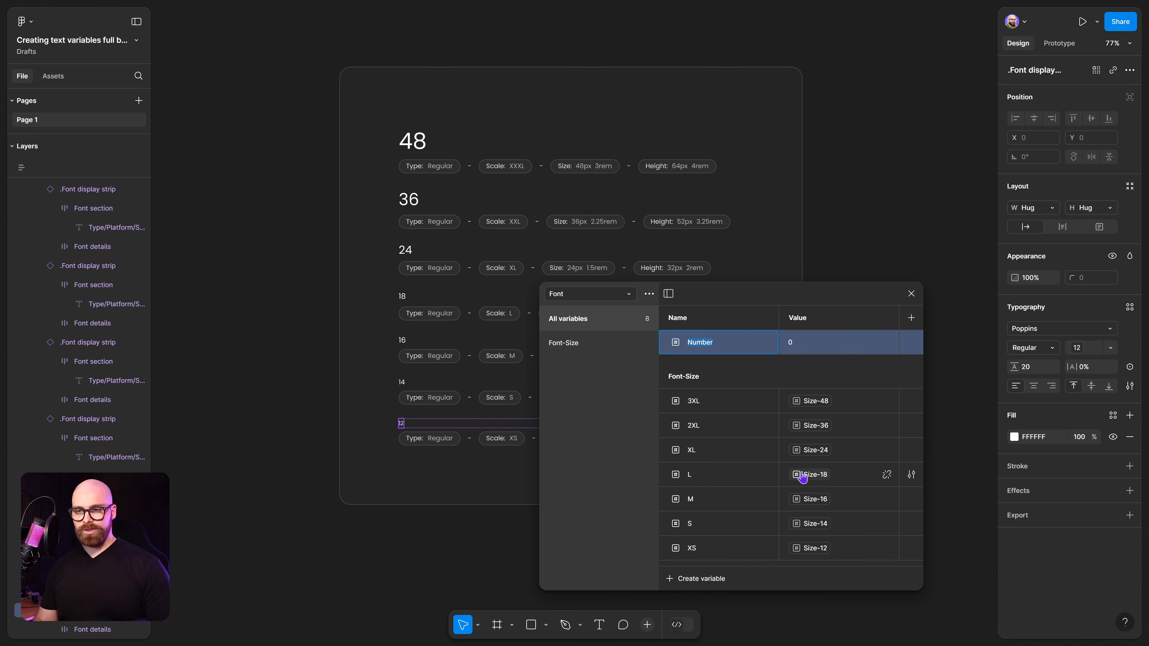
pyautogui.write('400')
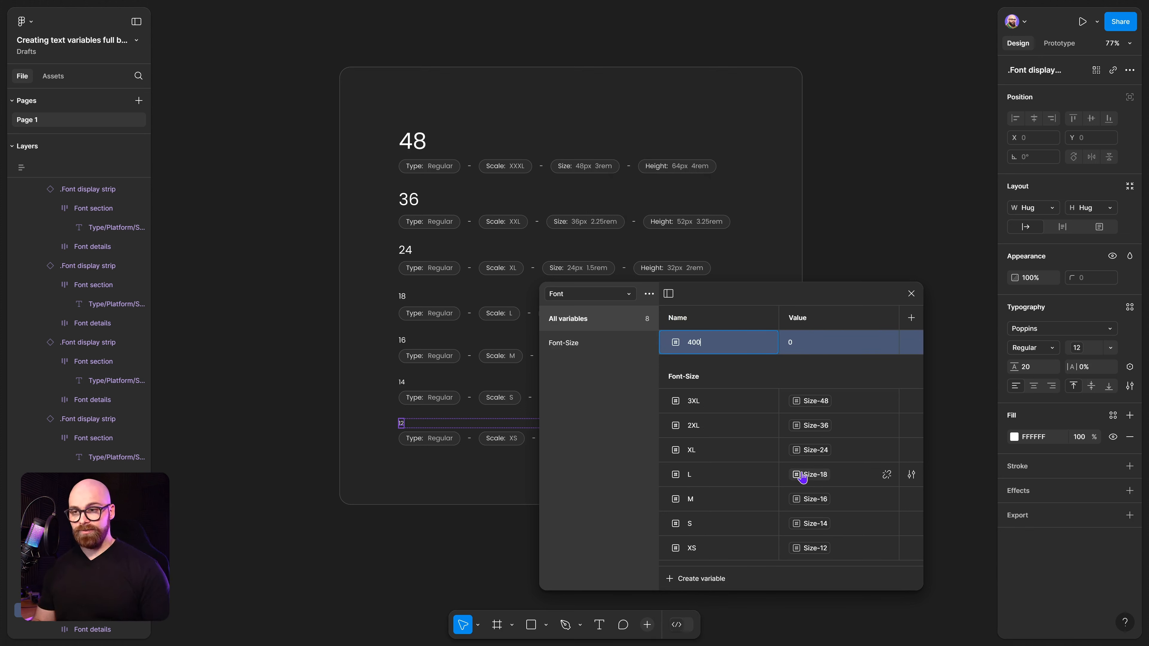
pyautogui.click(808, 348)
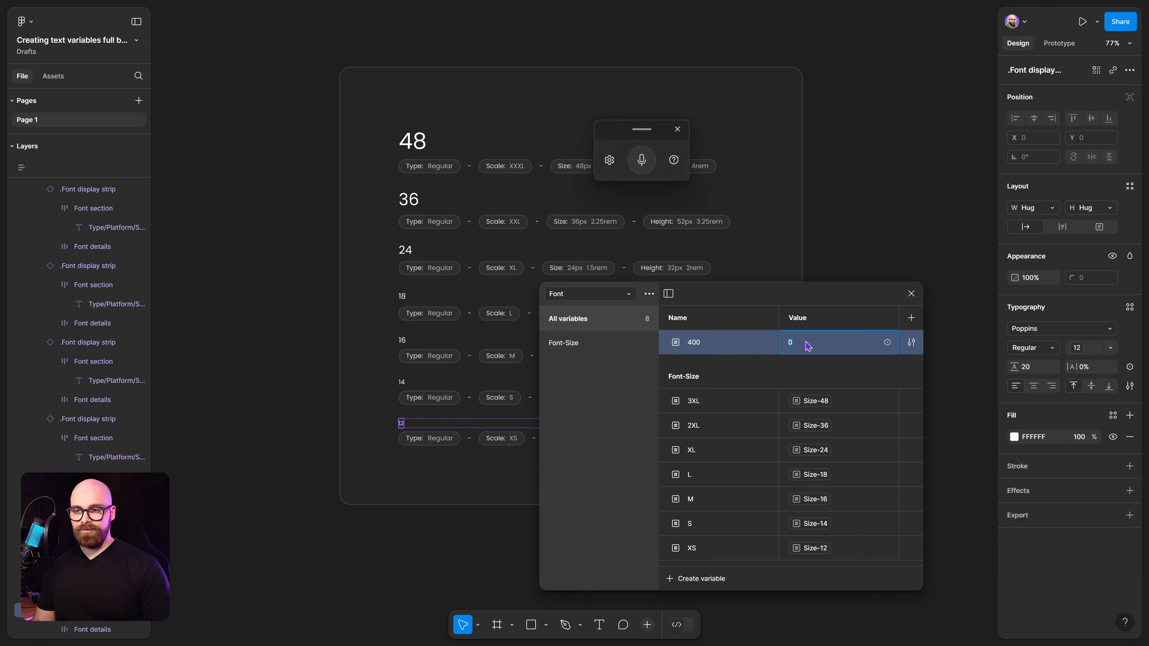
pyautogui.write('400')
pyautogui.press('Return')
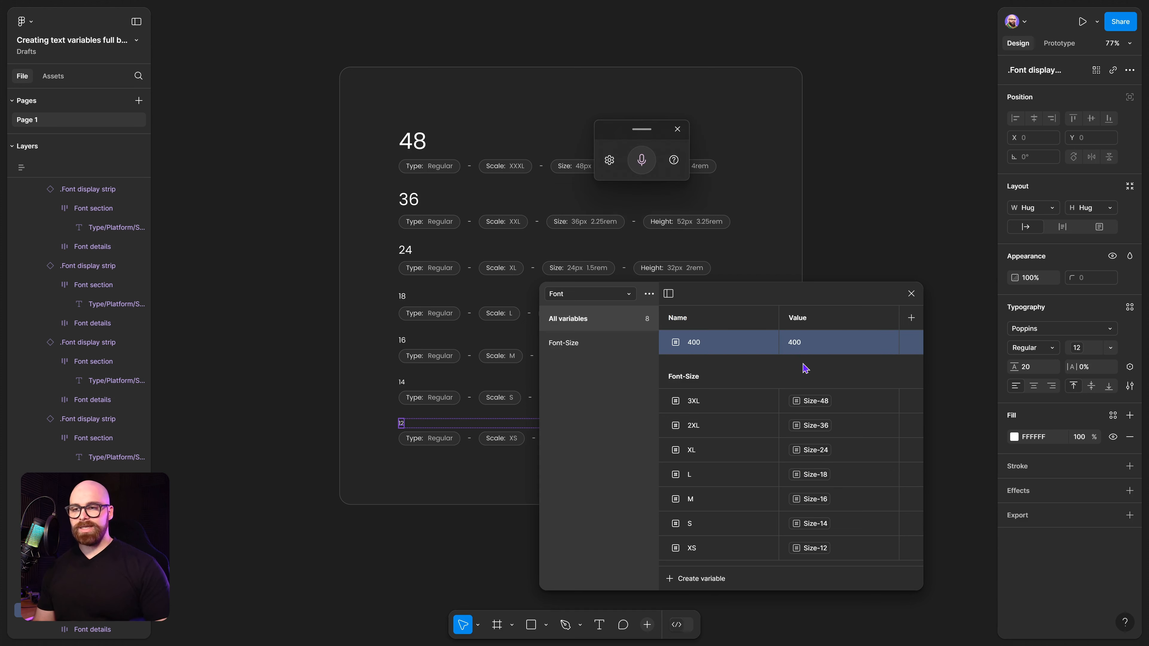
# Add another number variable named 500 with the value 500.
pyautogui.hotkey('shift', 'Return')
pyautogui.write('500')
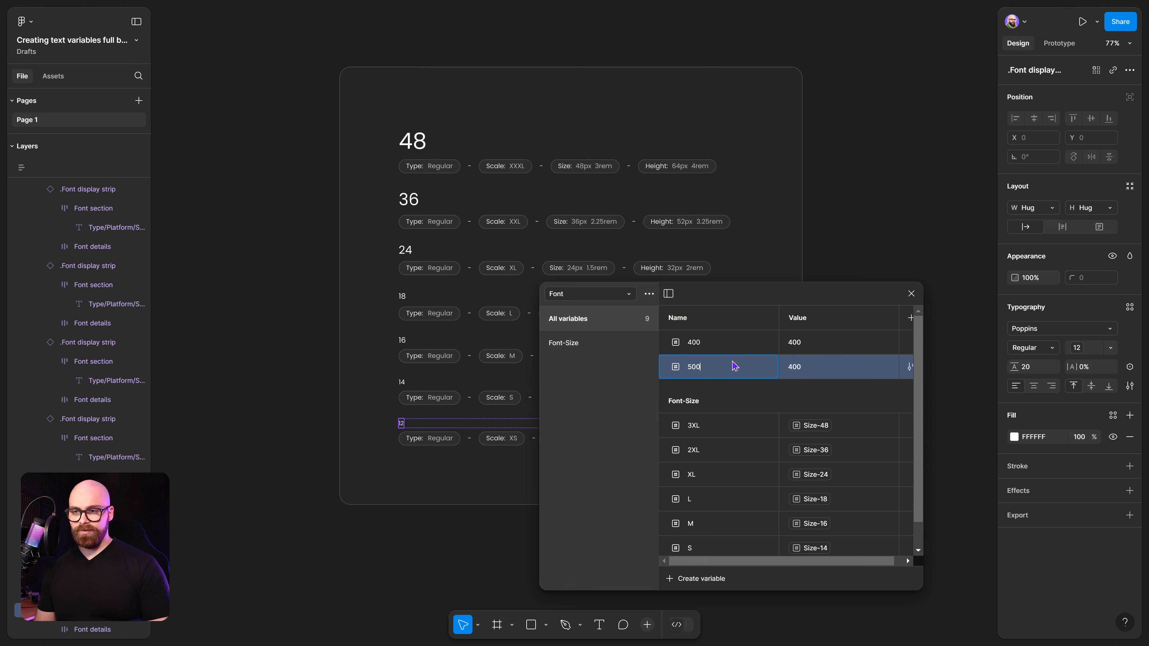
pyautogui.click(836, 366)
pyautogui.press('super+h')
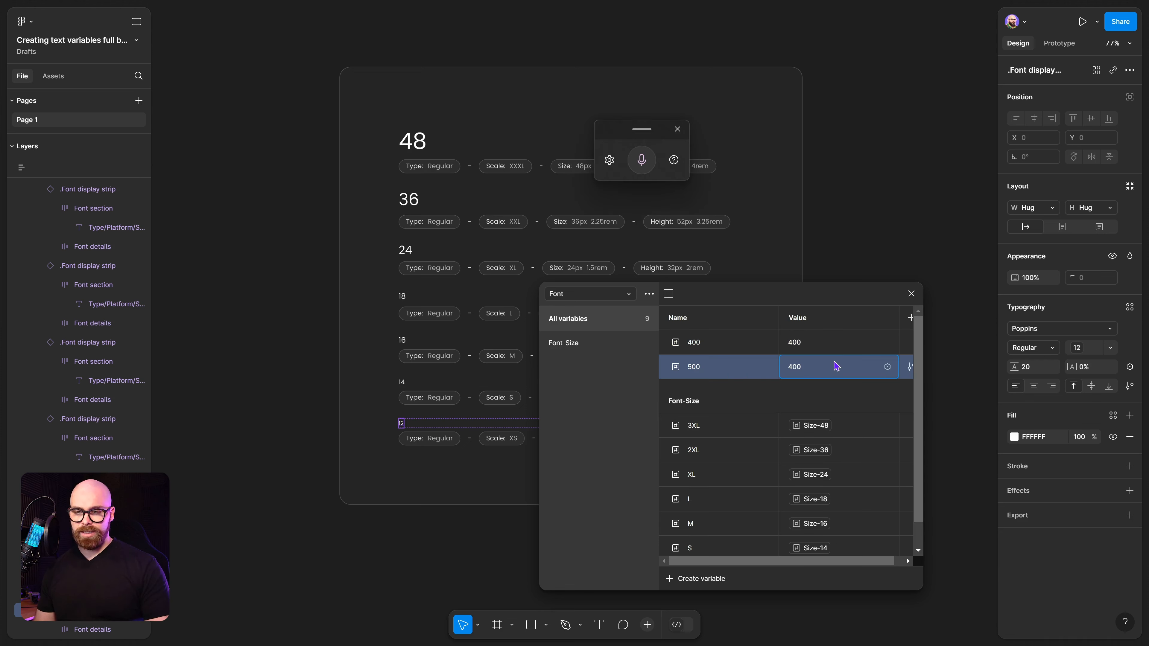
pyautogui.write('500')
# Duplicate the 500 weight variable and set the copy's name and value to 600.
pyautogui.rightClick(738, 368)
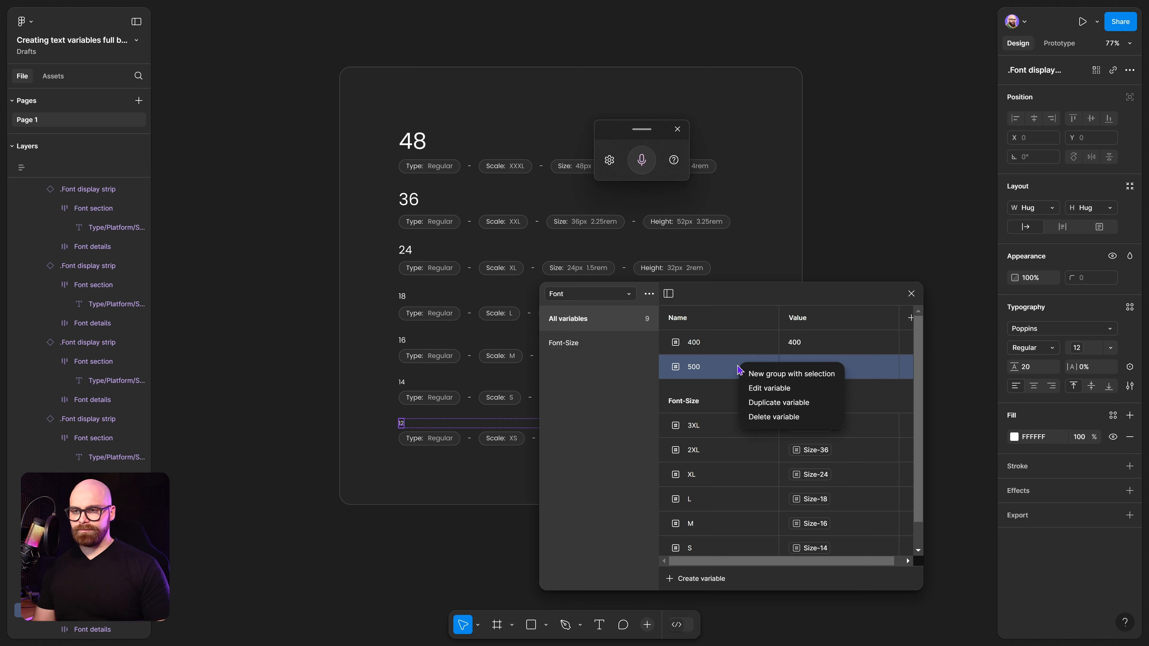
pyautogui.click(760, 403)
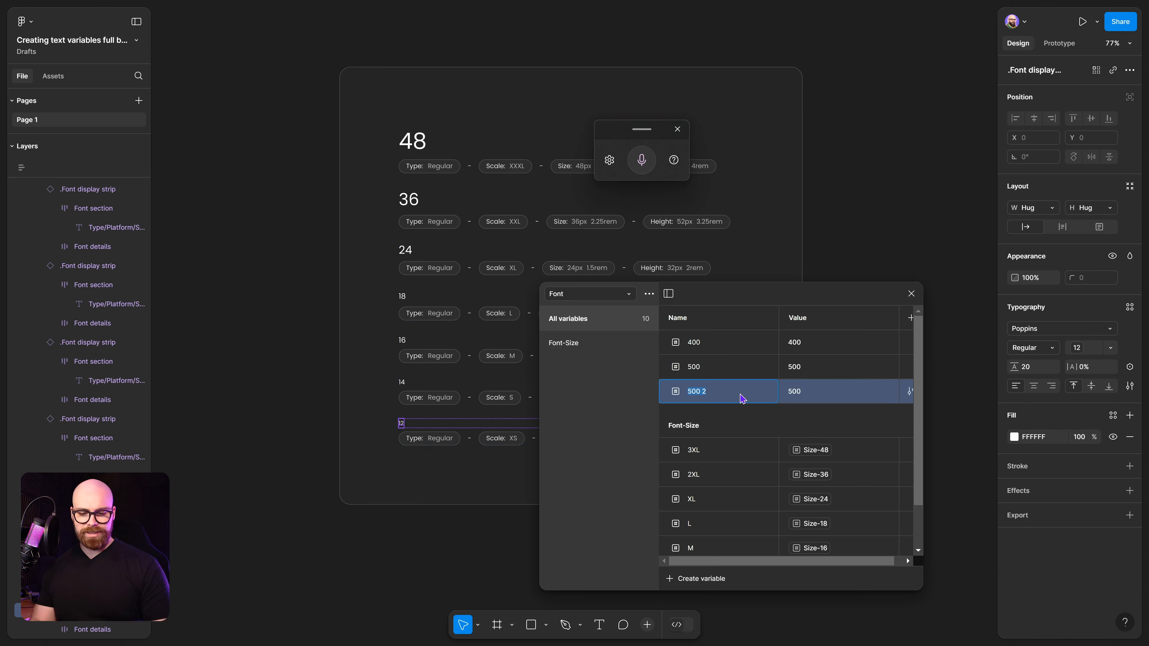
pyautogui.write('600')
pyautogui.click(838, 397)
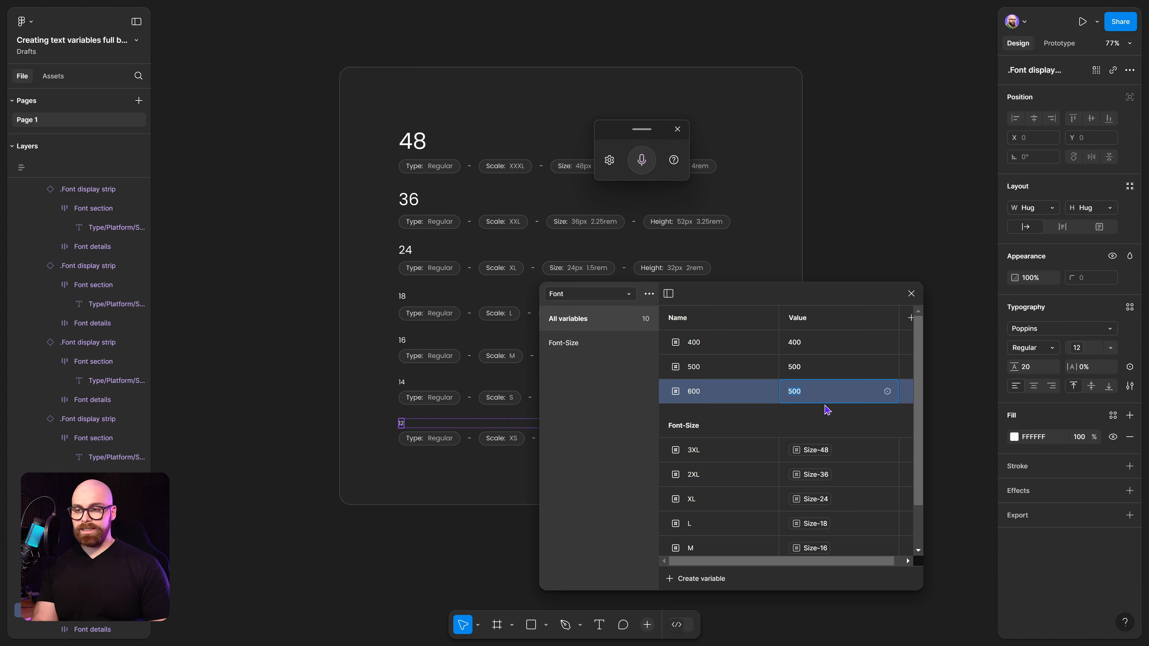
pyautogui.write('600')
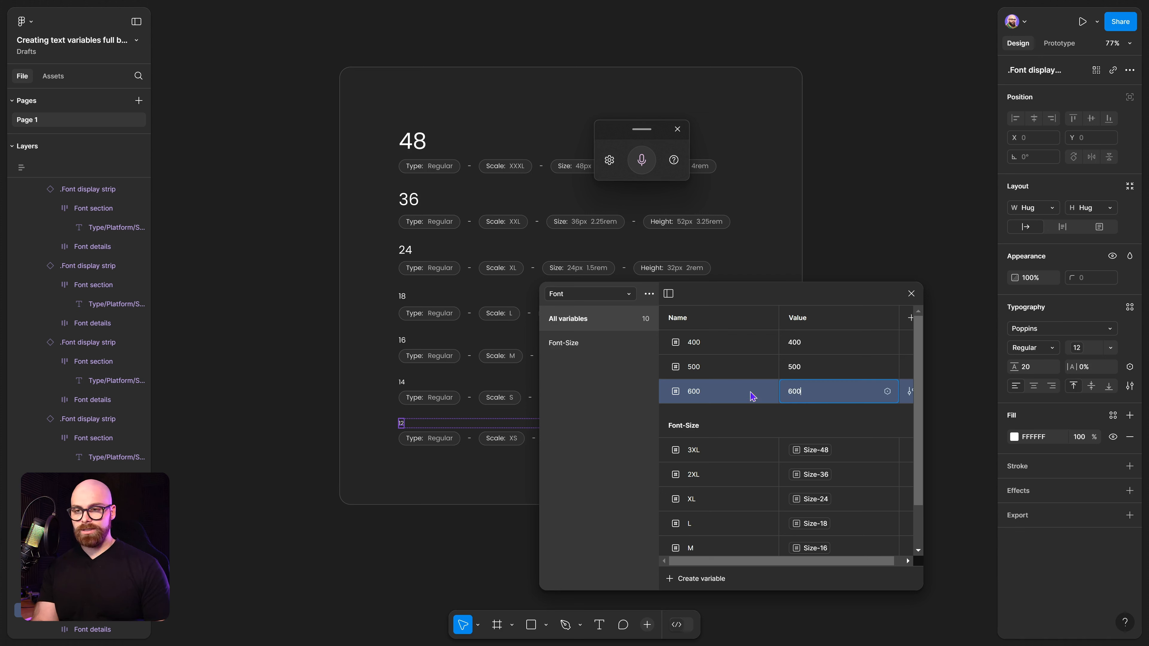
# Duplicate the 600 variable and set the copy's name and value to 700.
pyautogui.rightClick(725, 389)
pyautogui.click(765, 423)
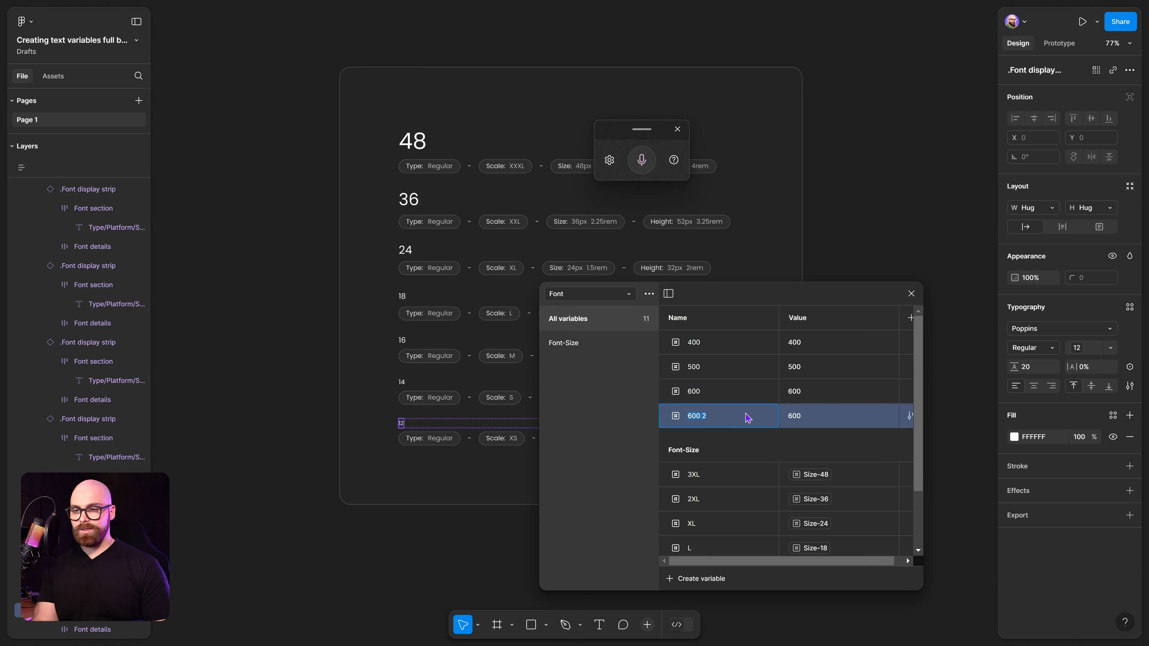
pyautogui.write('700')
pyautogui.click(835, 421)
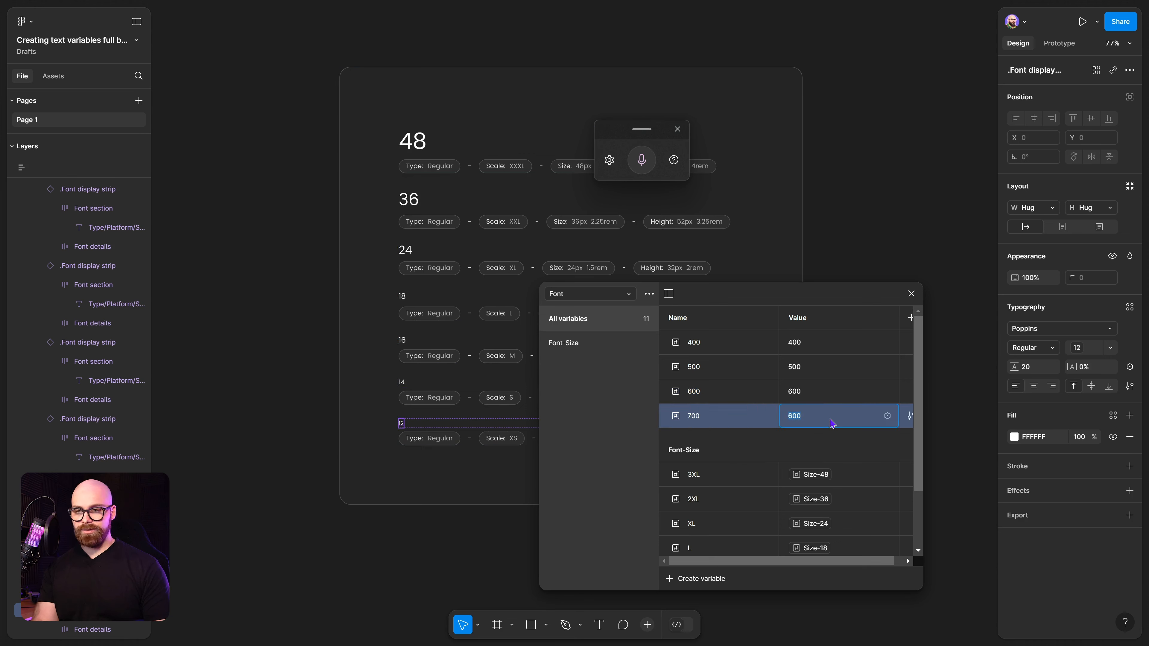
pyautogui.write('700')
# Group the four weight variables into a new group named Font-Weight.
pyautogui.keyDown('shift'); pyautogui.click(724, 353); pyautogui.keyUp('shift')
pyautogui.rightClick(725, 354)
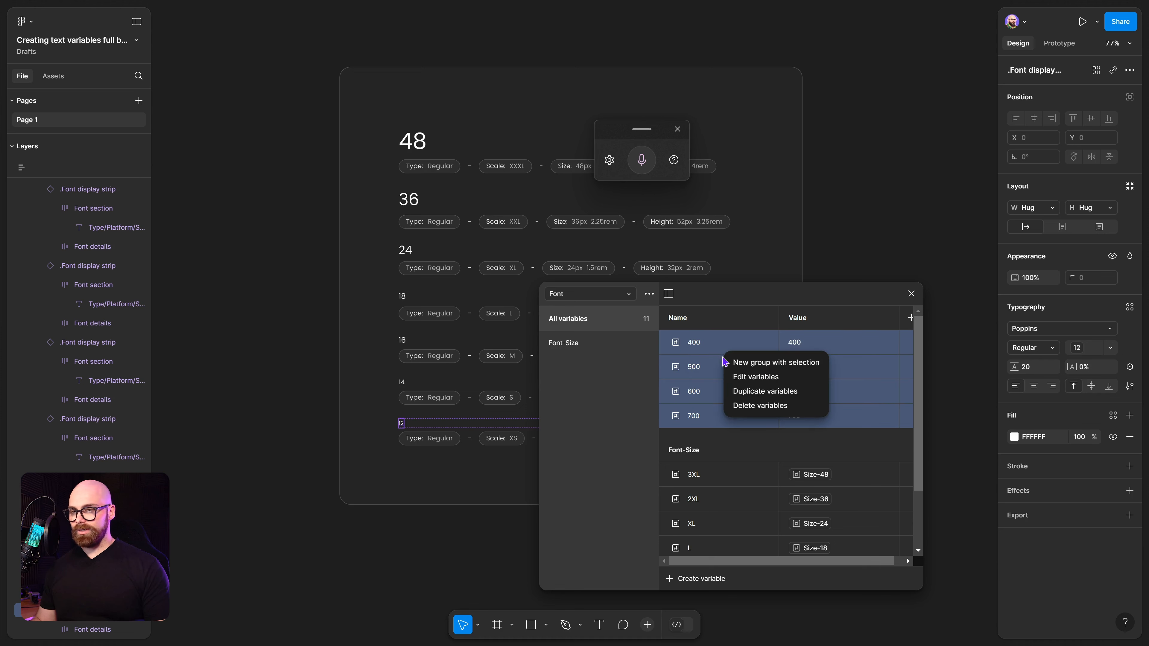
pyautogui.click(747, 367)
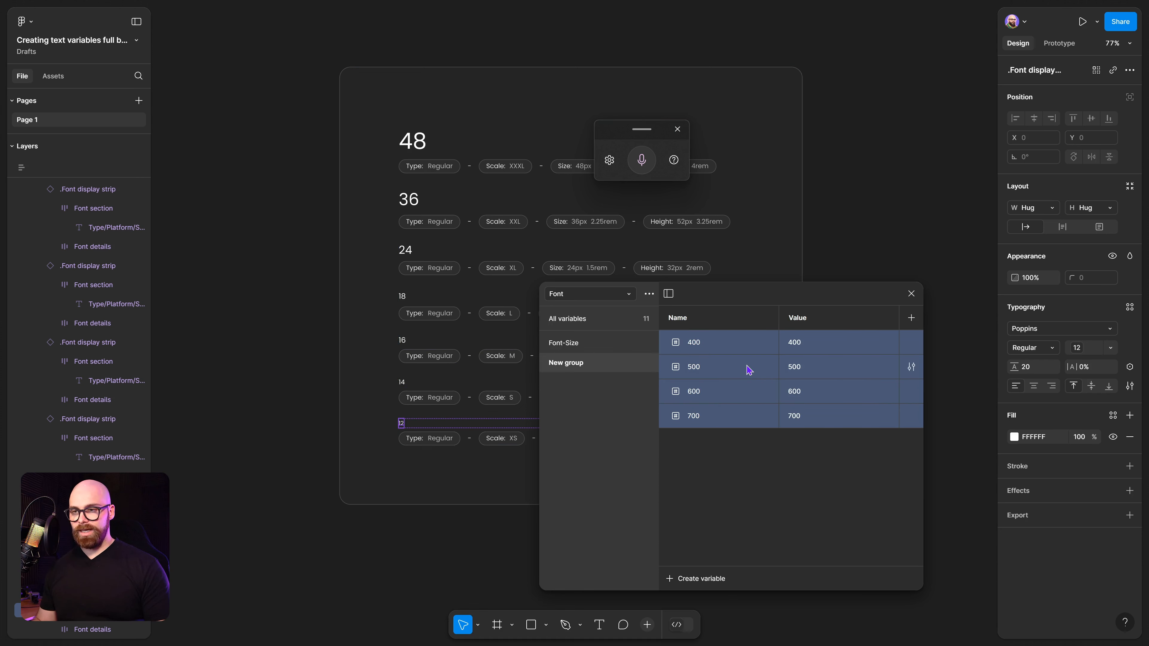
pyautogui.doubleClick(583, 364)
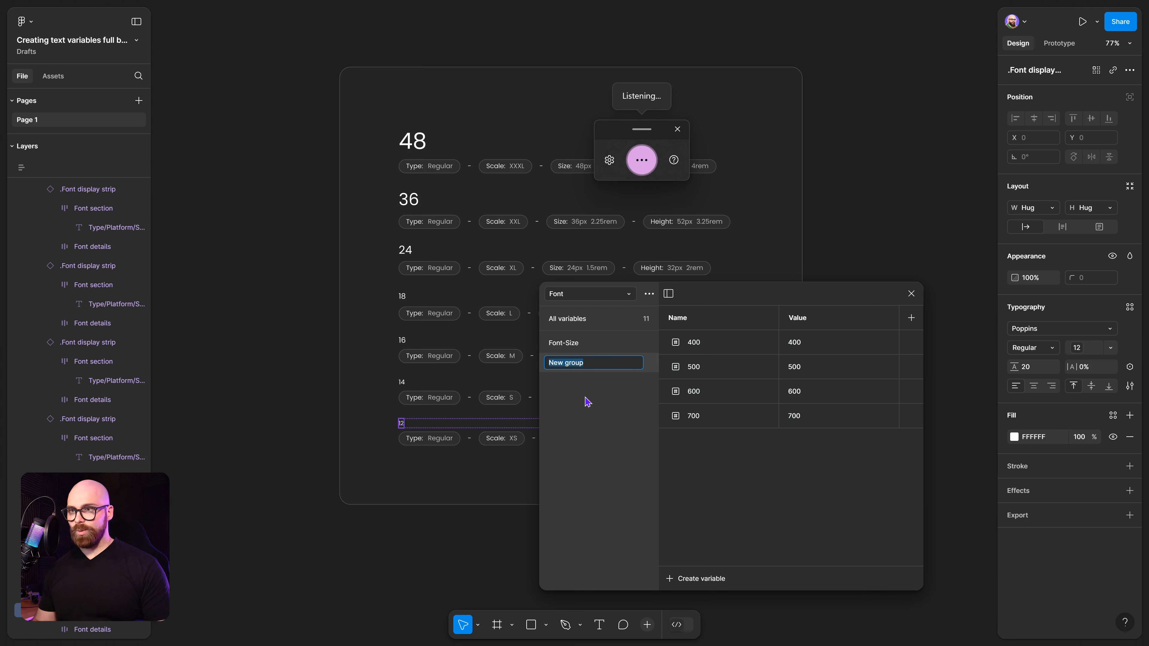
pyautogui.write('Font-Weights')
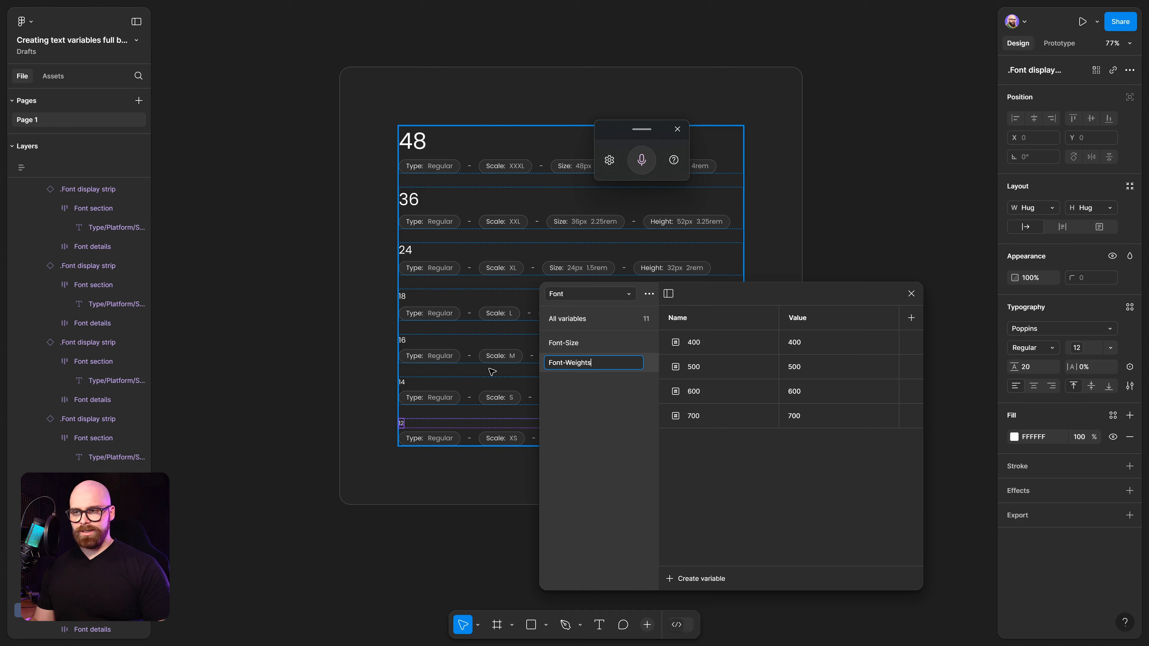
pyautogui.press('BackSpace')
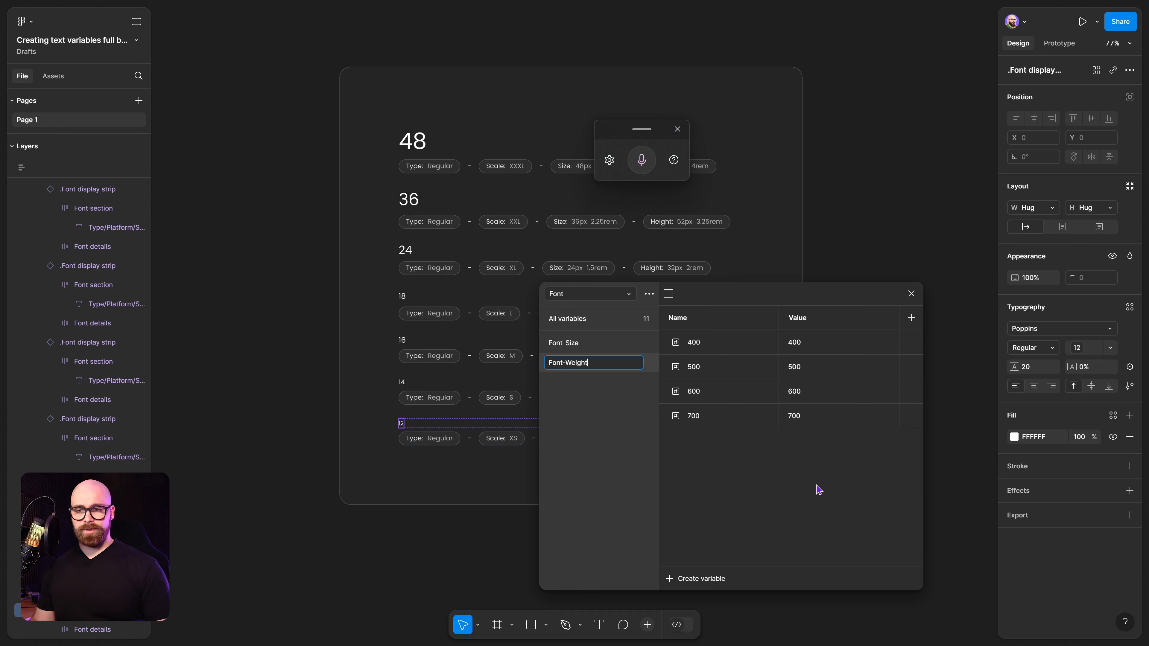
pyautogui.press('Return')
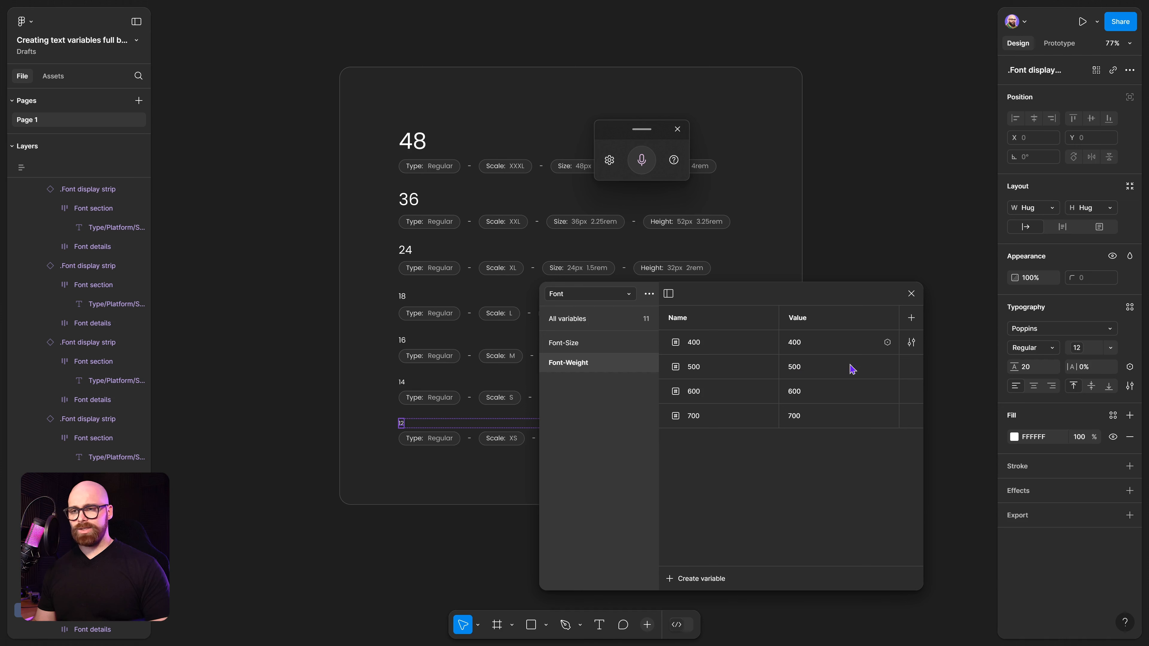
# Bind the 48 heading's font weight to the Font-Weight 400 variable.
pyautogui.click(411, 141)
pyautogui.click(412, 141)
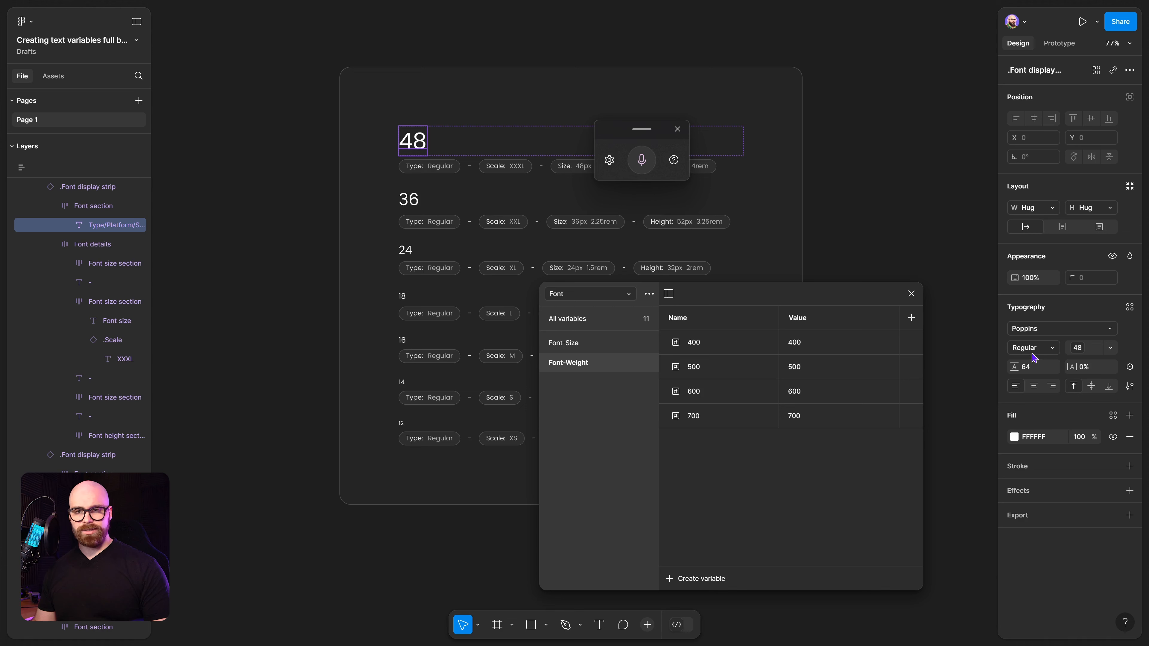
pyautogui.click(1052, 352)
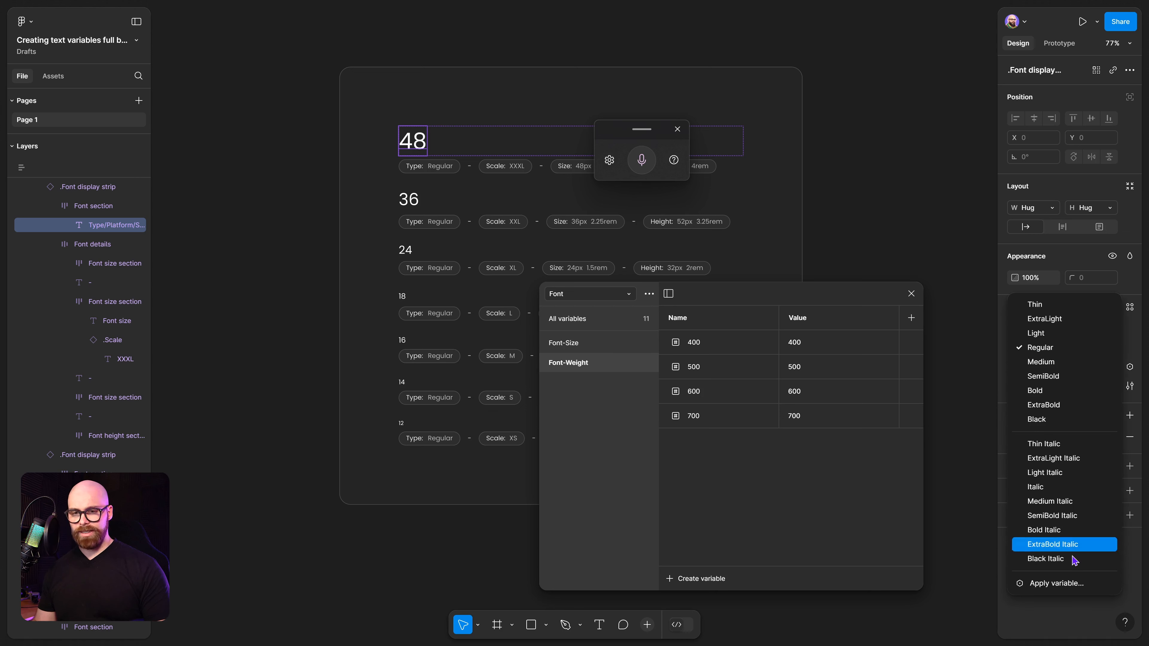
pyautogui.click(1057, 583)
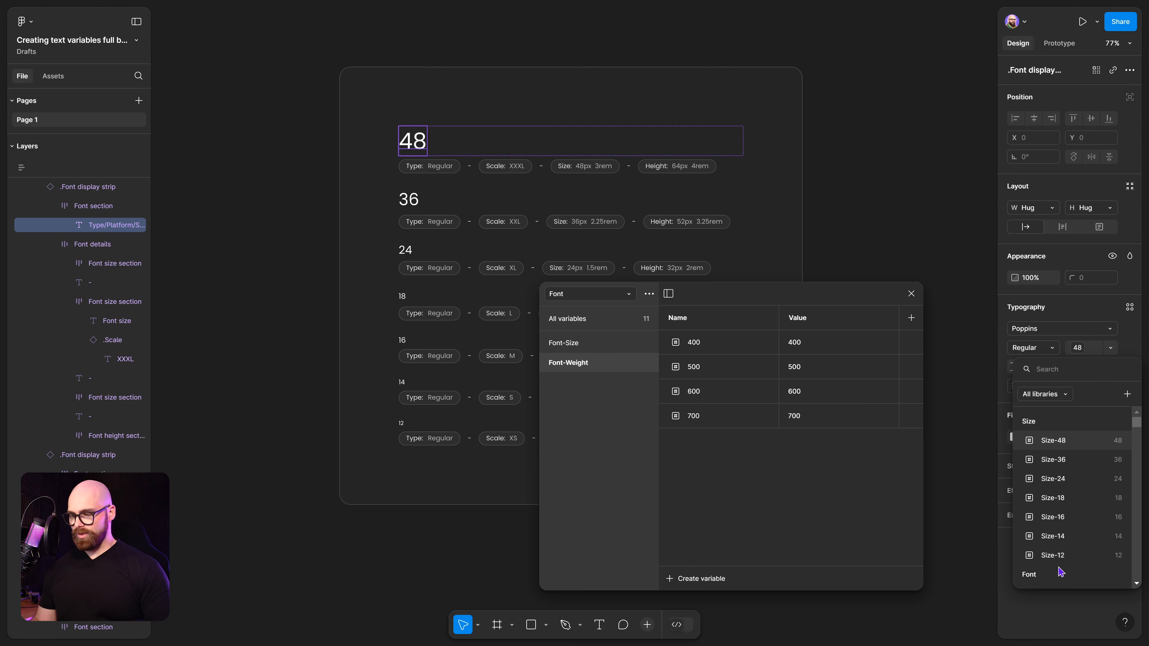
pyautogui.write('Font')
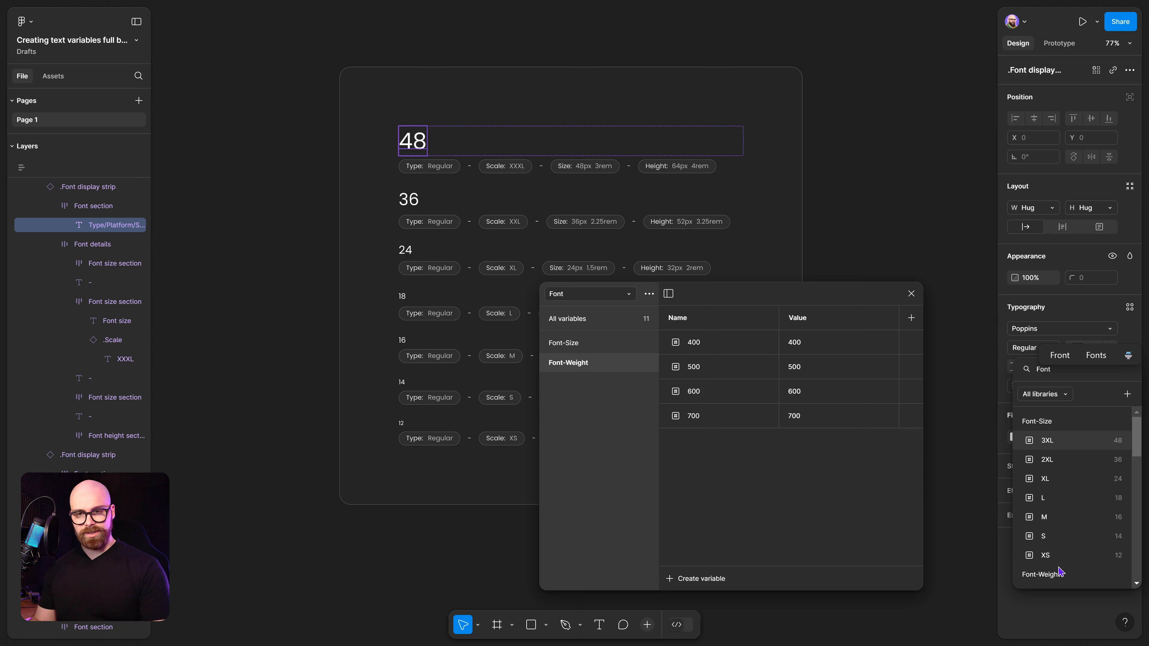
pyautogui.write('-W')
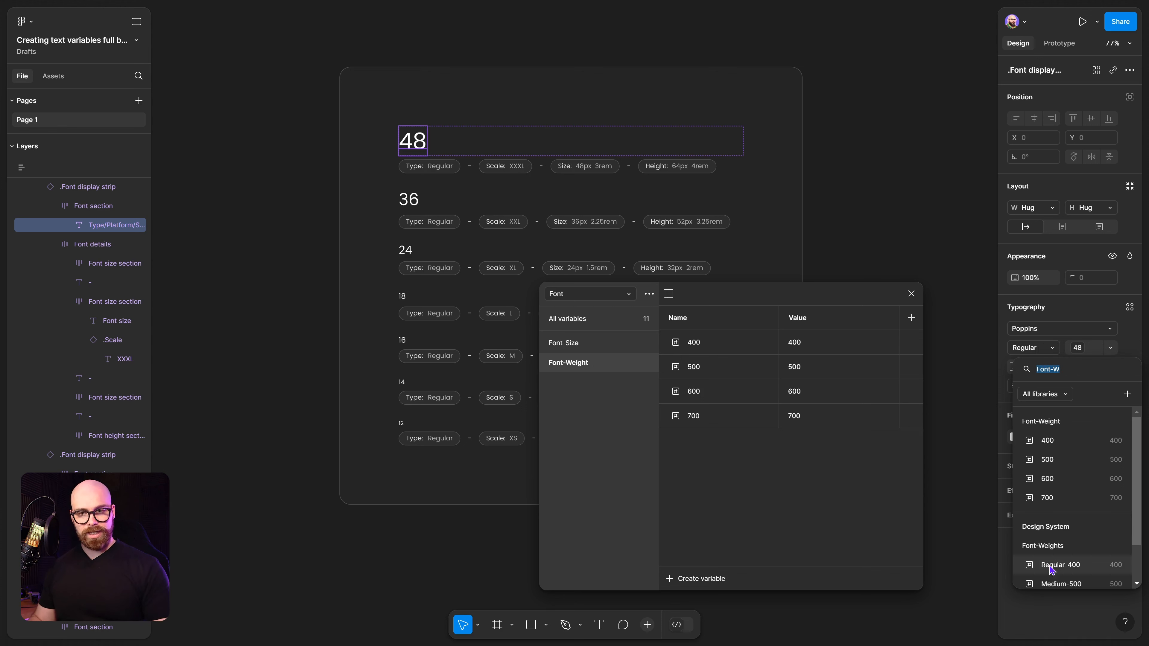
pyautogui.click(1063, 441)
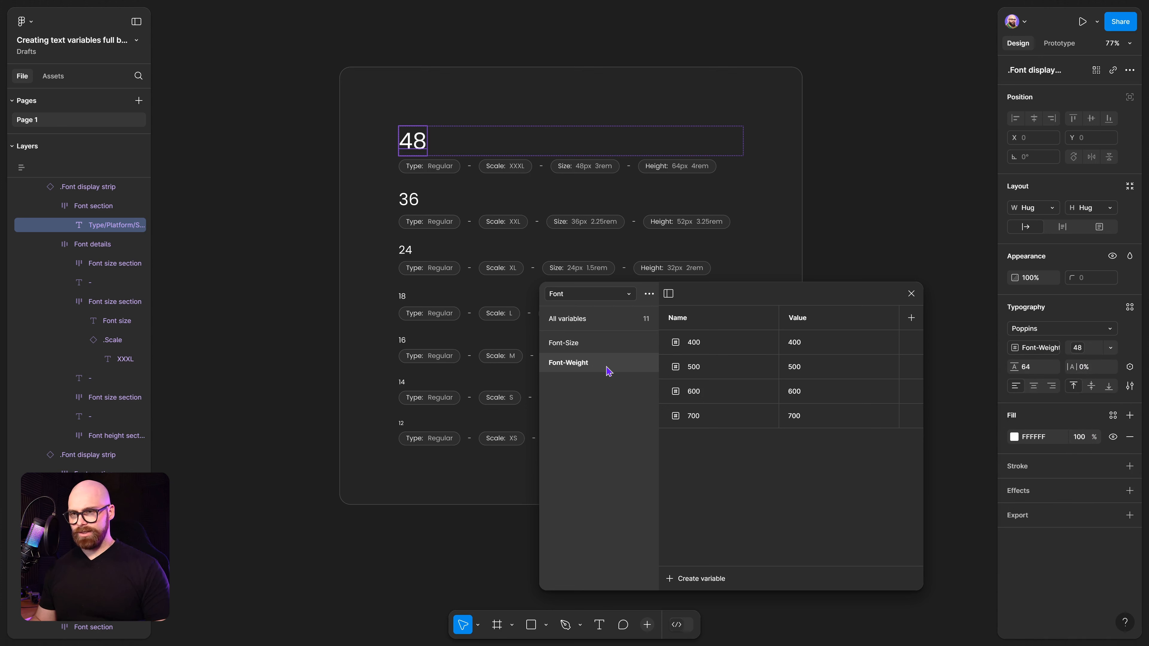
# Bind the 36 and 24 headings' font weights to the Font-Weight 400 variable.
pyautogui.click(408, 206)
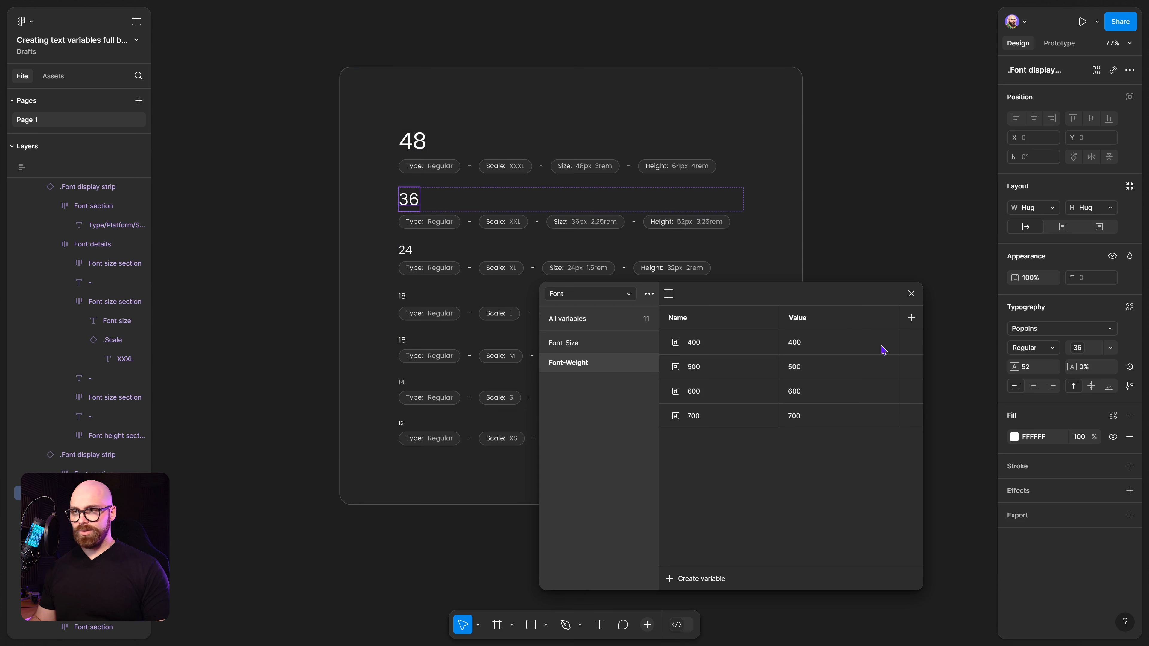
pyautogui.click(1032, 353)
pyautogui.click(1038, 584)
pyautogui.write('Font-W')
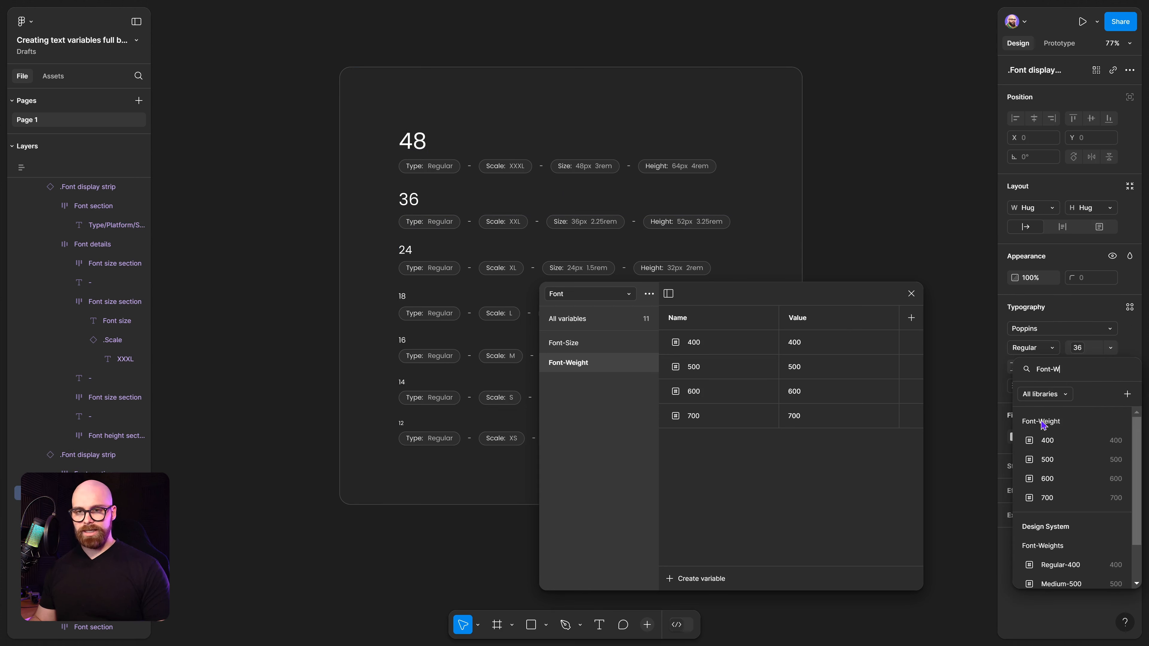
pyautogui.click(1049, 442)
pyautogui.click(405, 250)
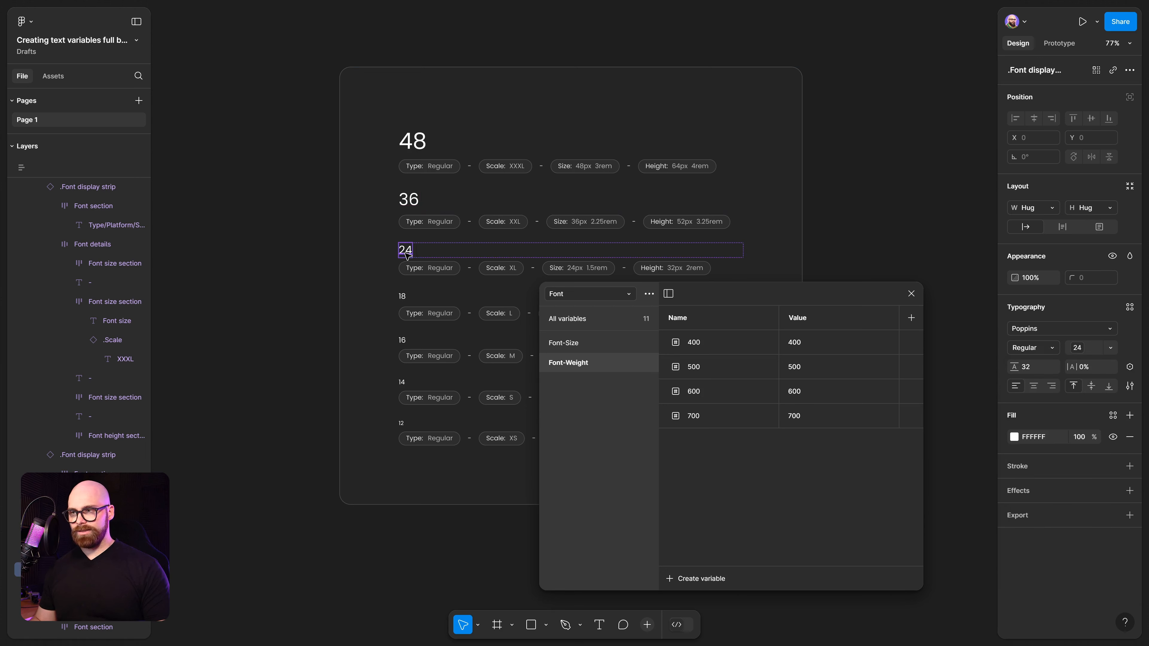
pyautogui.click(1033, 348)
pyautogui.click(1036, 582)
pyautogui.click(1049, 440)
# Bind the 18 and 16 headings' font weights to the Font-Weight 400 variable.
pyautogui.click(403, 297)
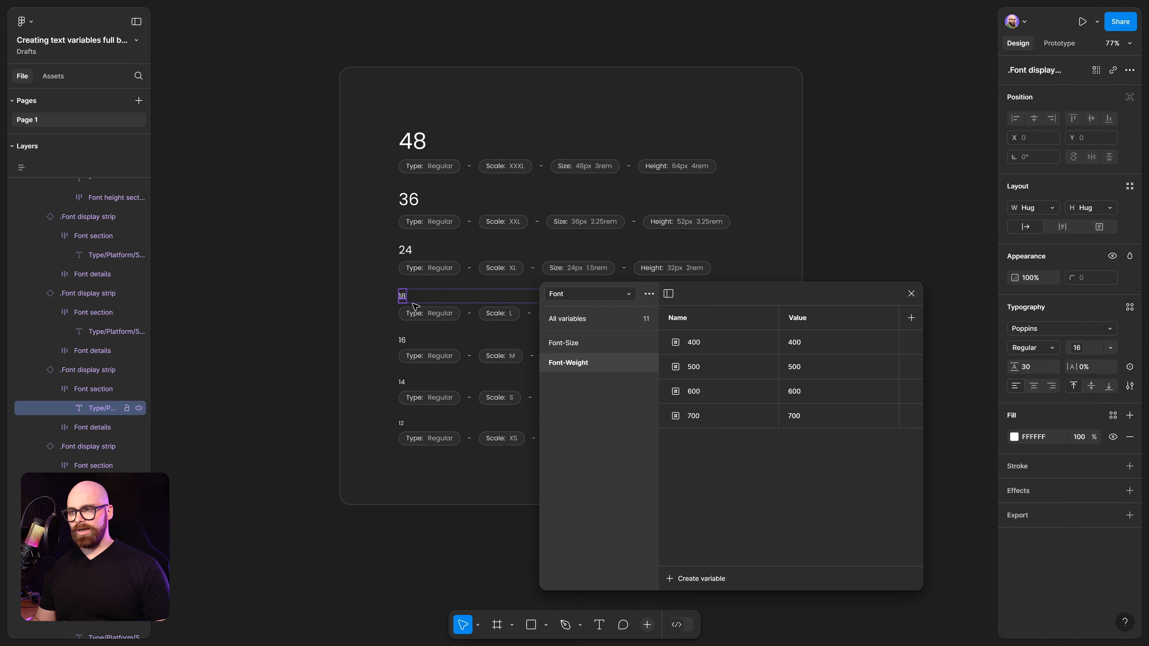
pyautogui.click(1036, 352)
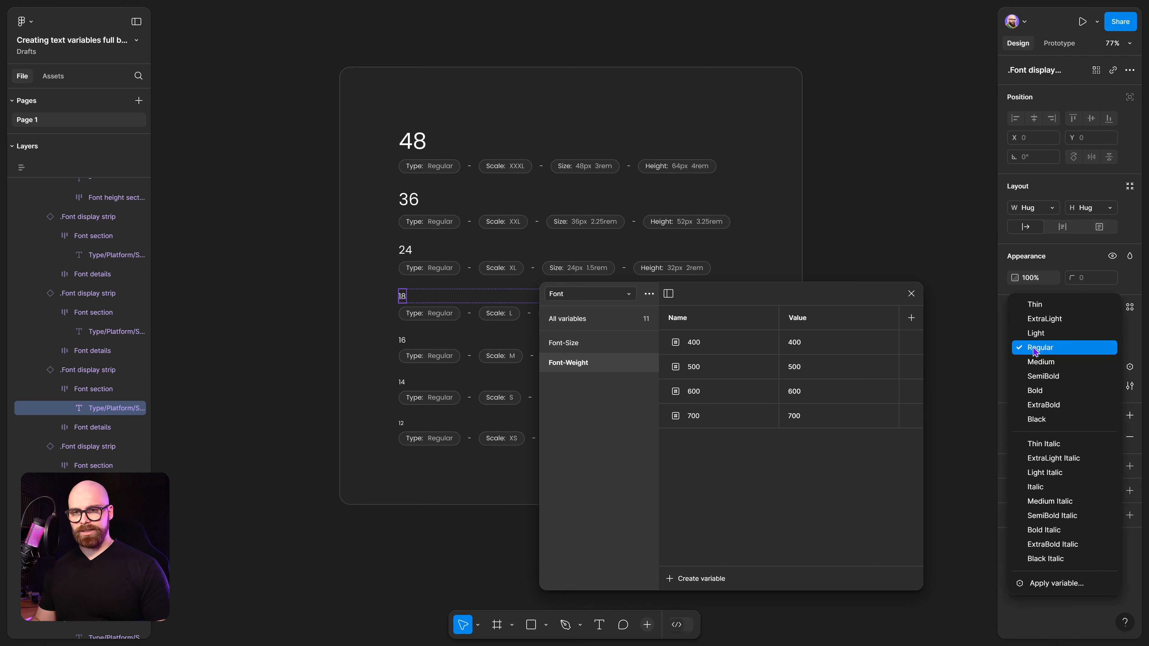
pyautogui.click(1055, 585)
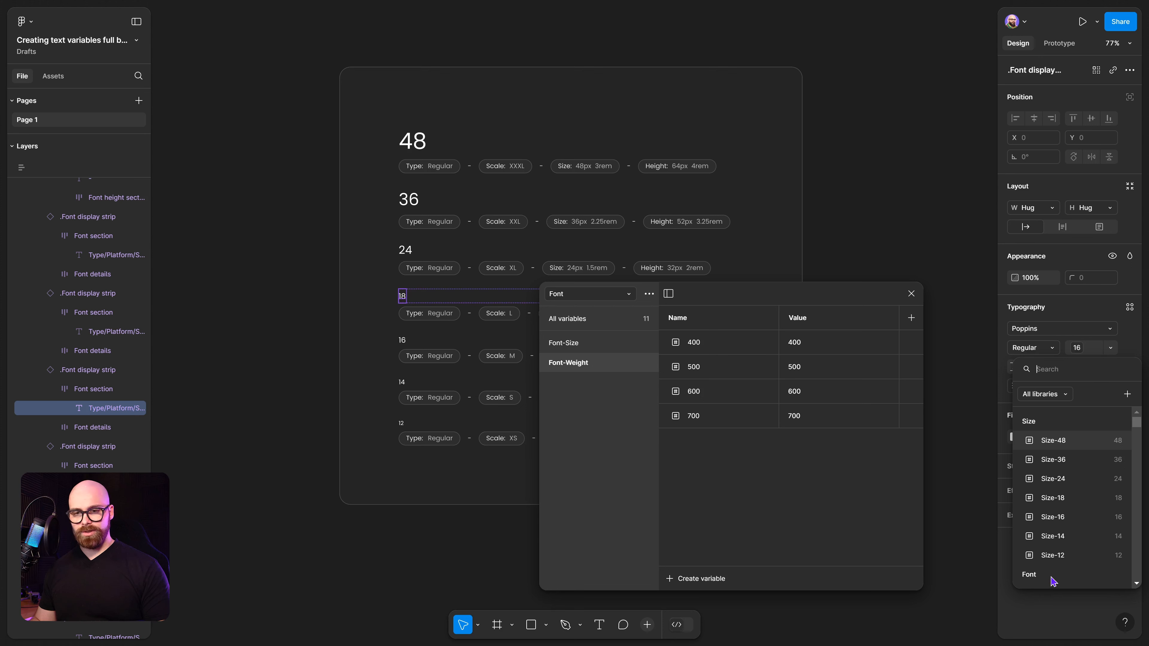
pyautogui.write('Font-W')
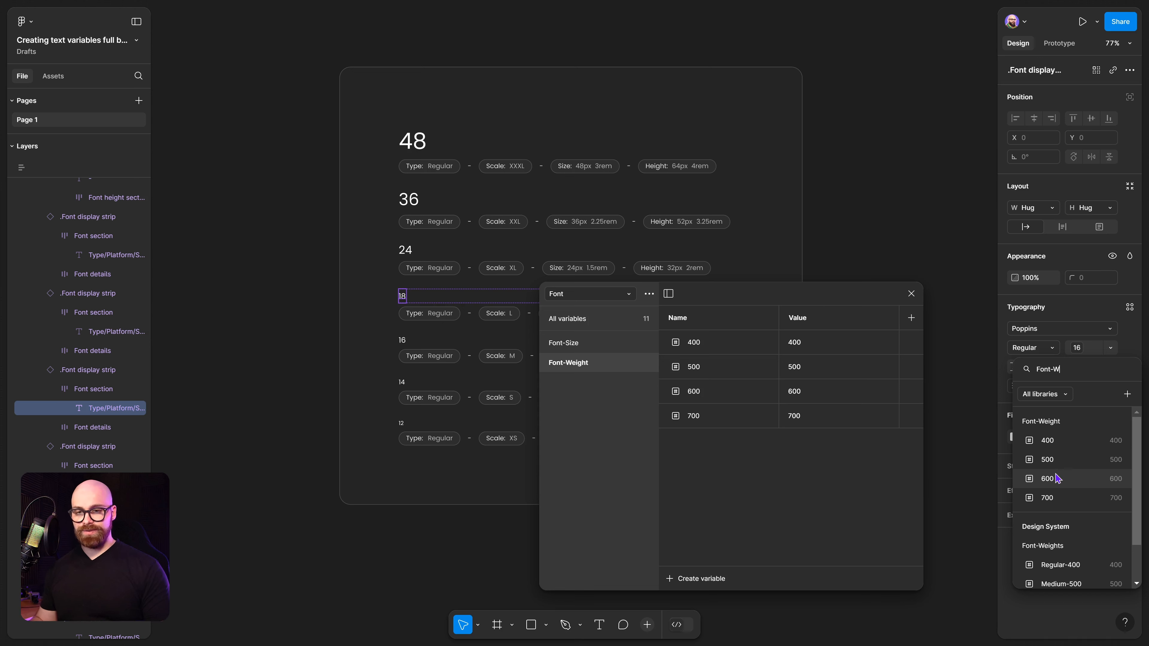
pyautogui.click(1046, 441)
pyautogui.click(403, 340)
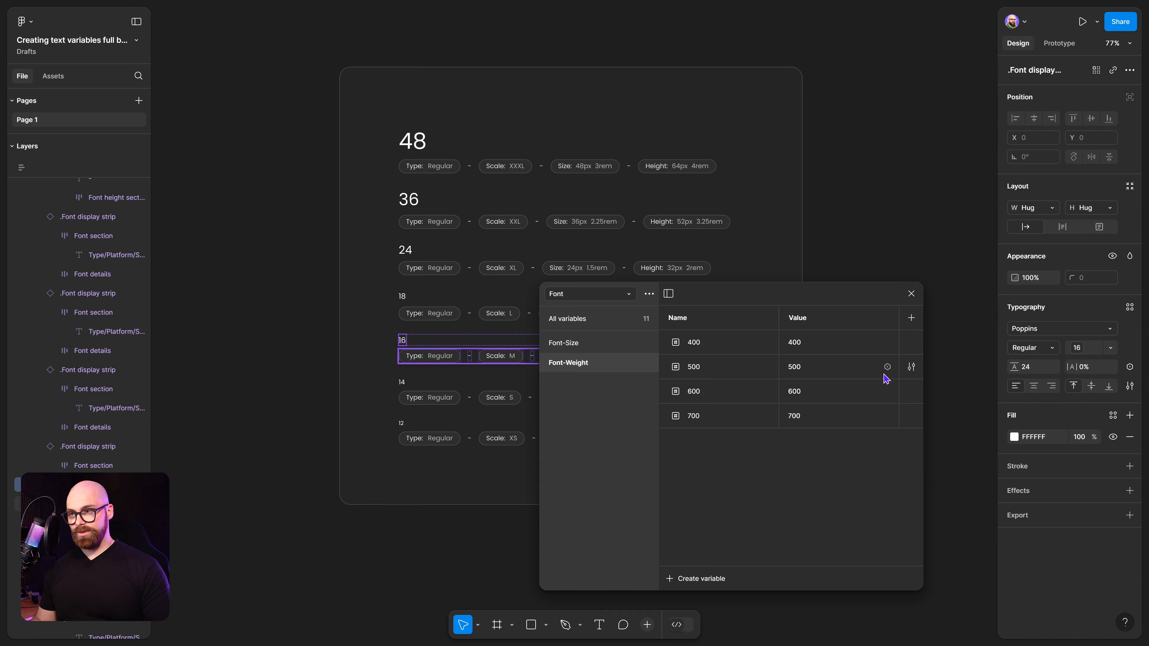
pyautogui.click(1054, 351)
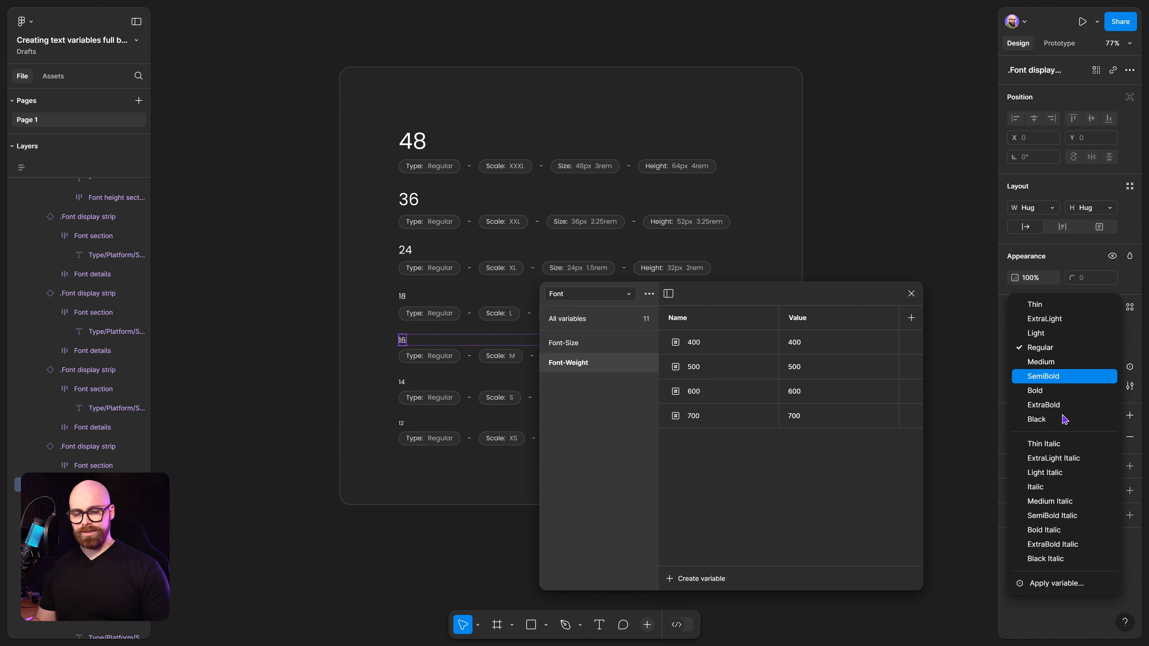
pyautogui.click(1064, 586)
pyautogui.scroll(-5, 1064, 586)
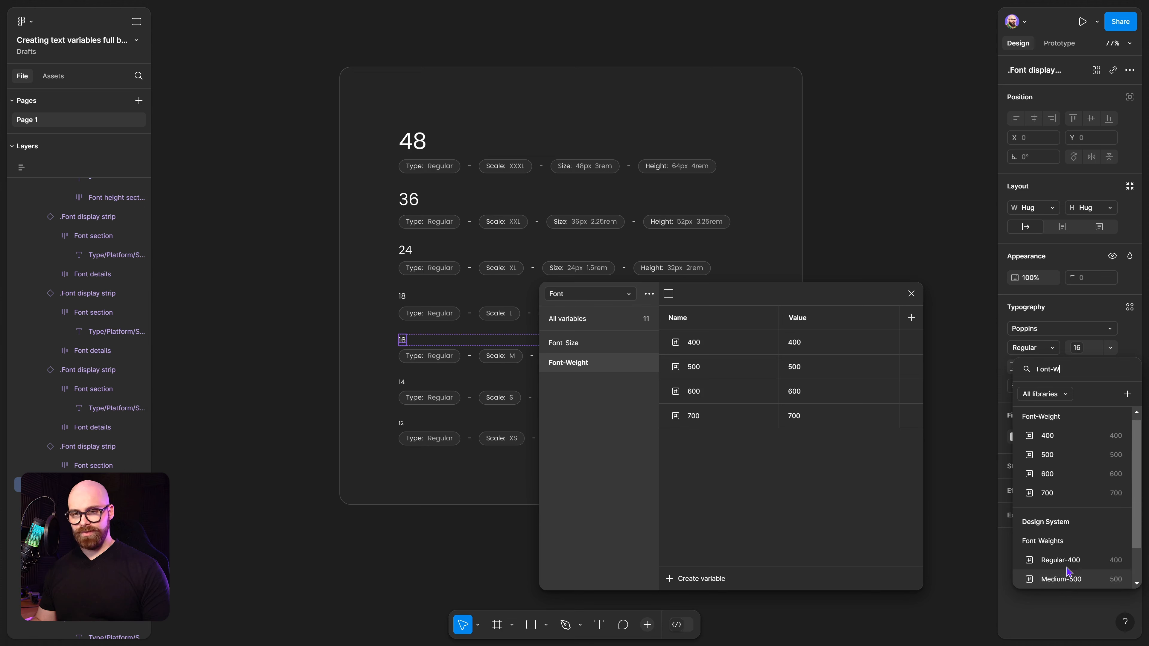
pyautogui.click(1106, 437)
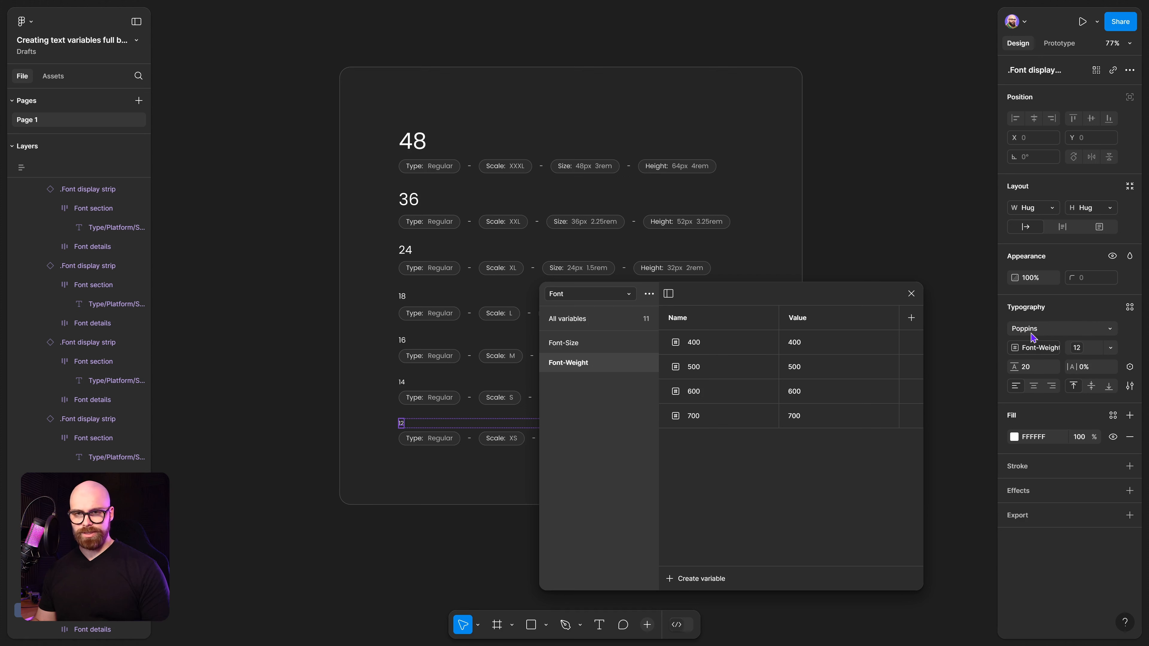
pyautogui.click(1049, 332)
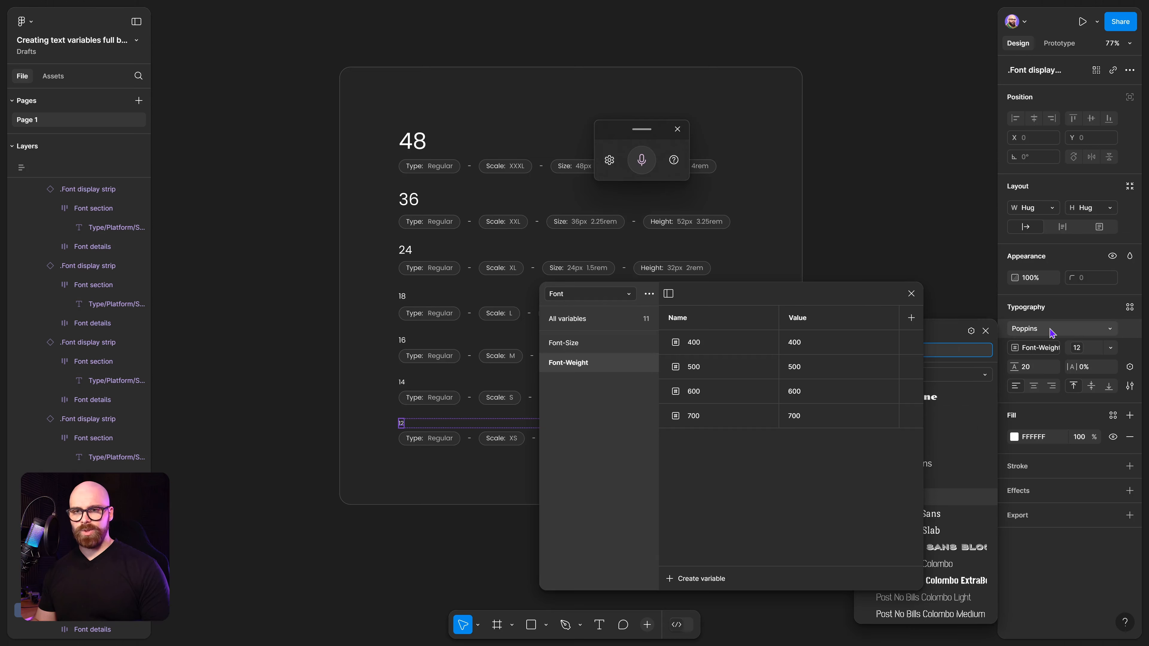
pyautogui.click(1052, 334)
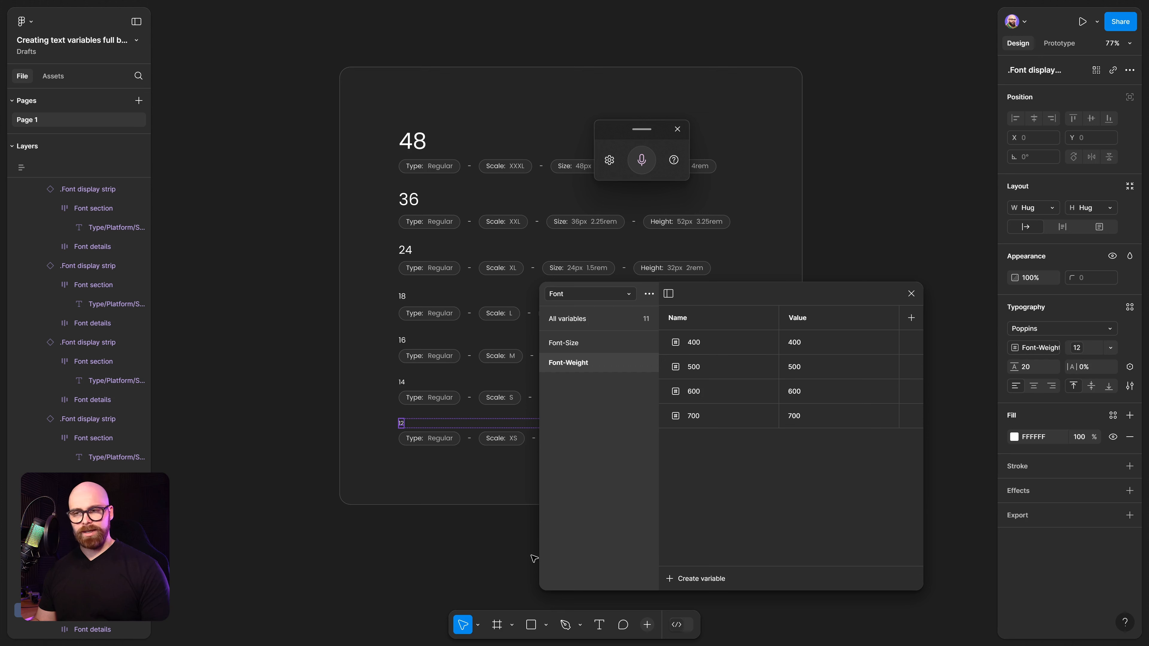
pyautogui.click(584, 352)
pyautogui.click(585, 365)
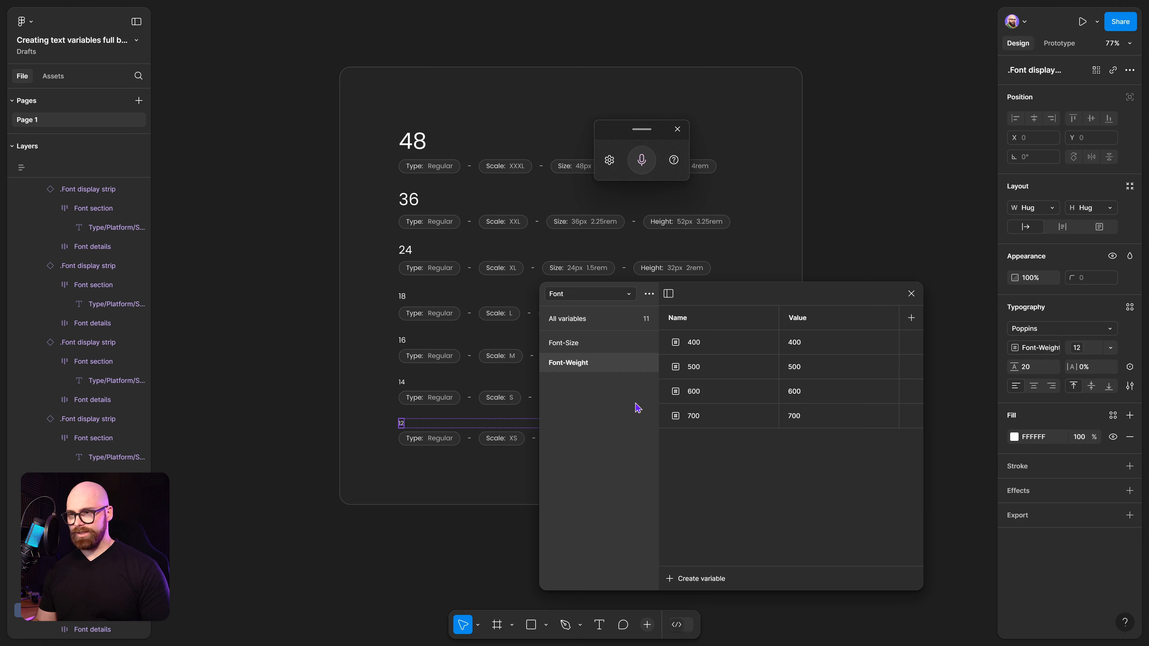
# Switch to the Brand collection and create a new string variable there.
pyautogui.click(582, 296)
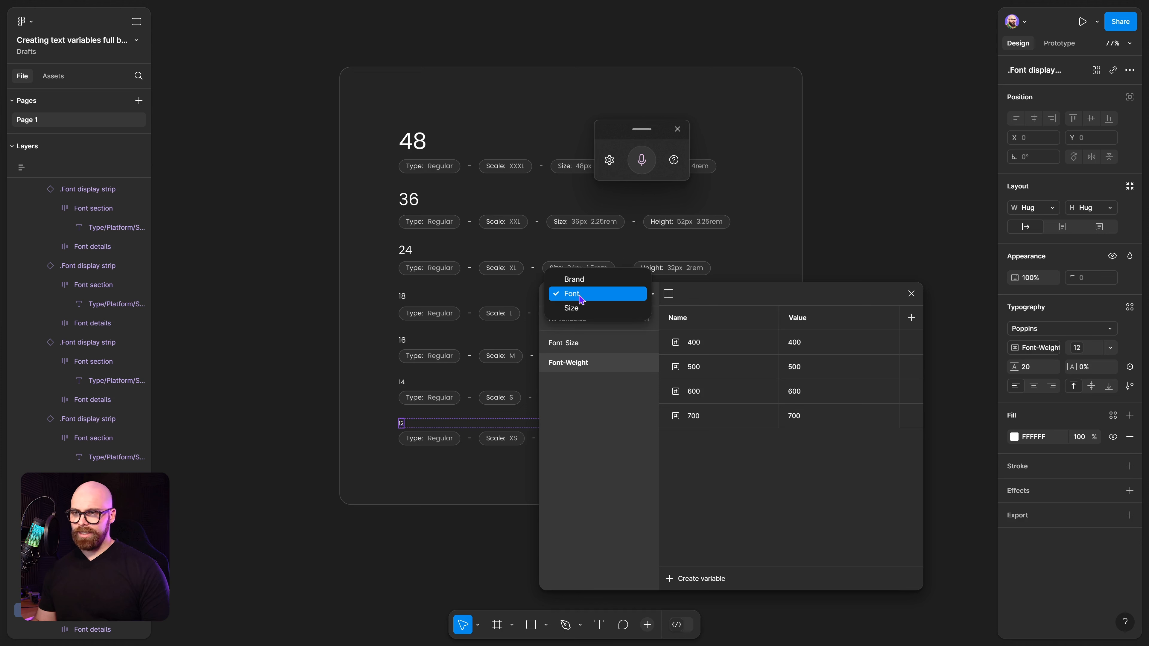
pyautogui.click(593, 278)
pyautogui.click(786, 496)
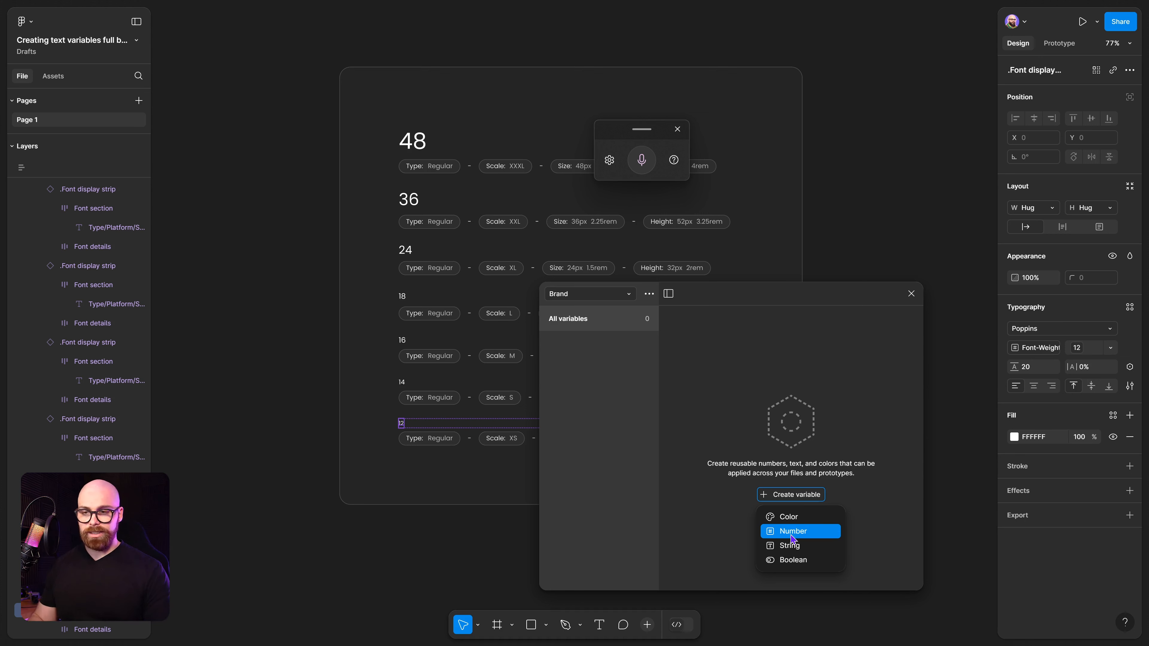
pyautogui.click(799, 549)
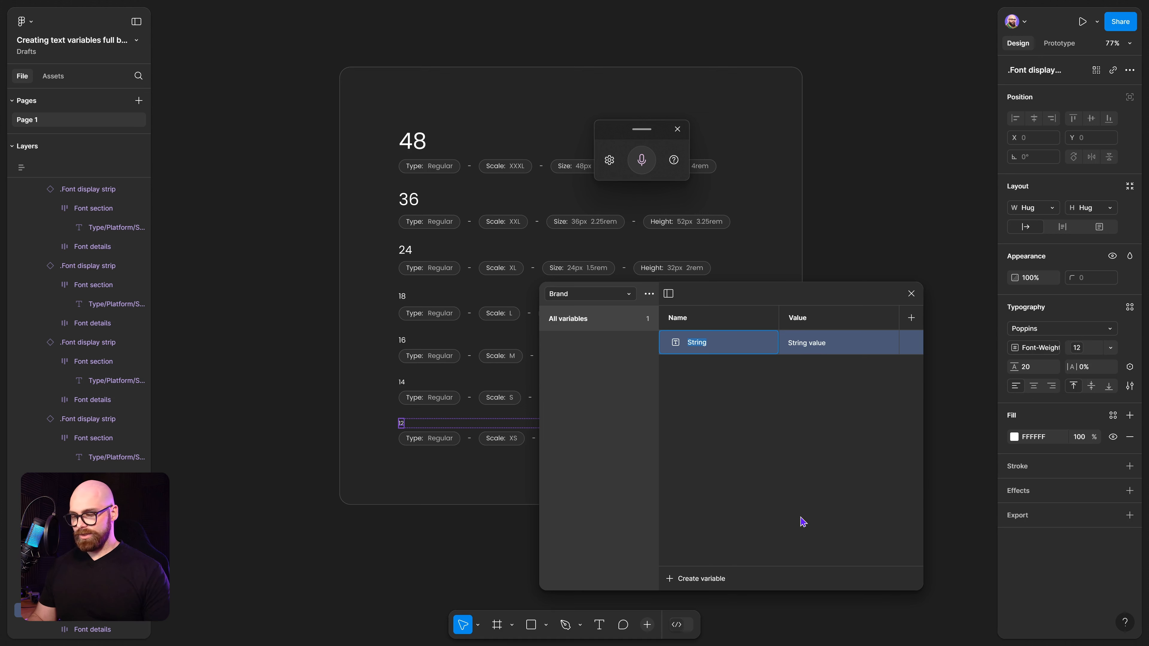
# Name the new Brand string variable Font-Style and set its value to Poppins.
pyautogui.press('super+h')
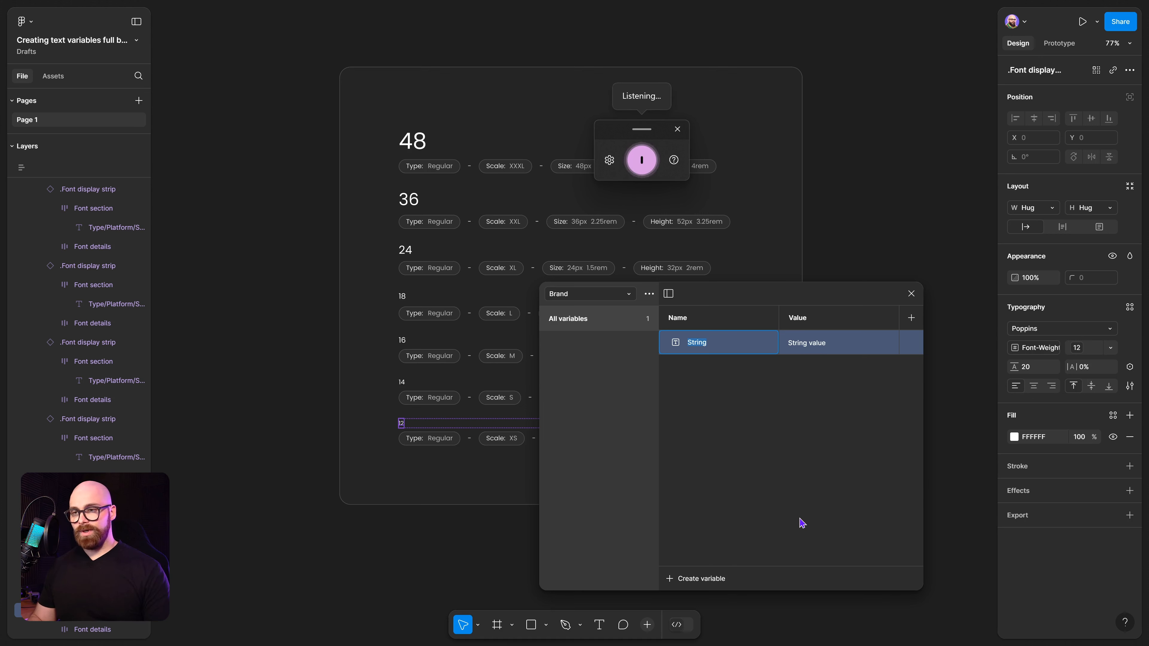
pyautogui.write('Font style')
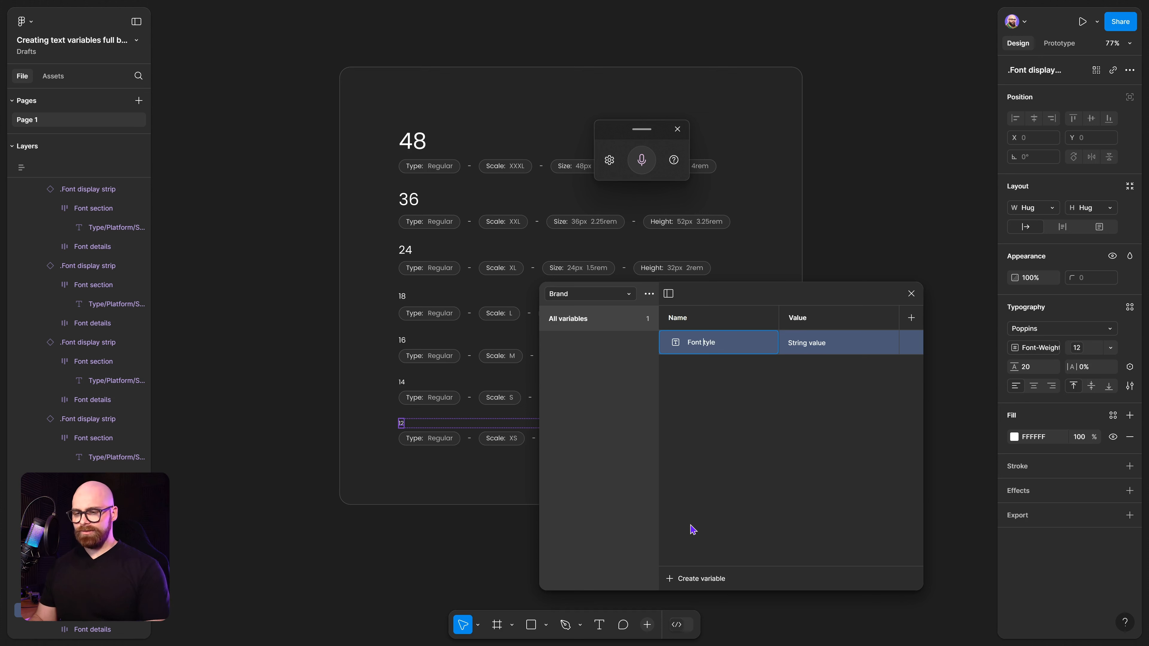
pyautogui.press('BackSpace')
pyautogui.write('-S')
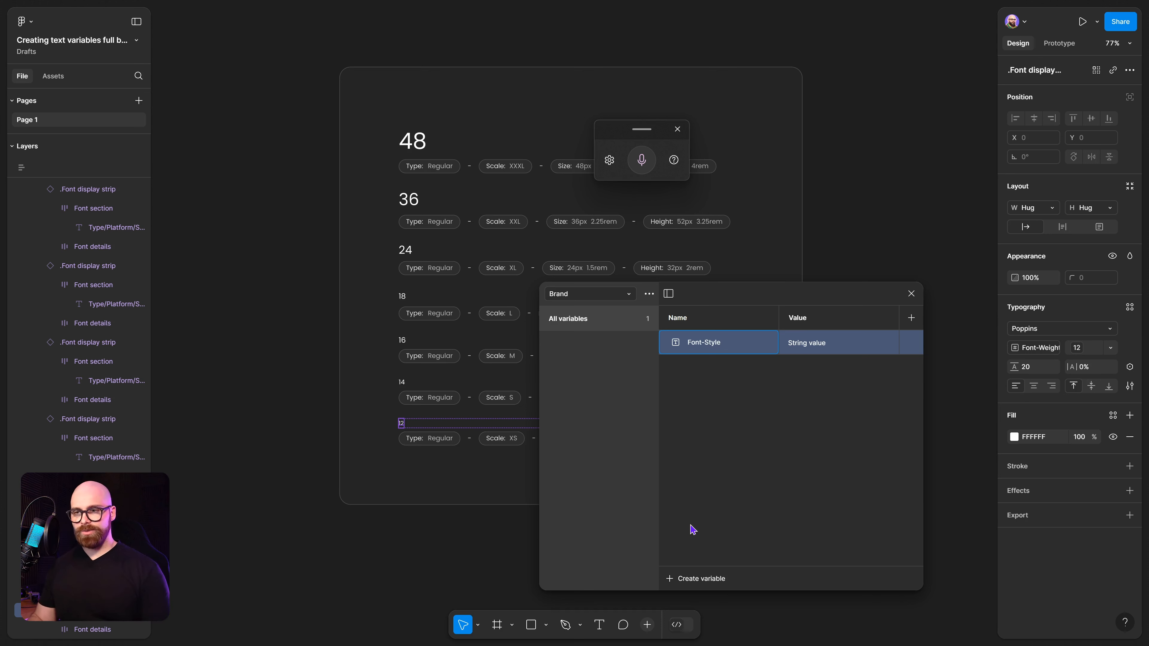
pyautogui.click(807, 347)
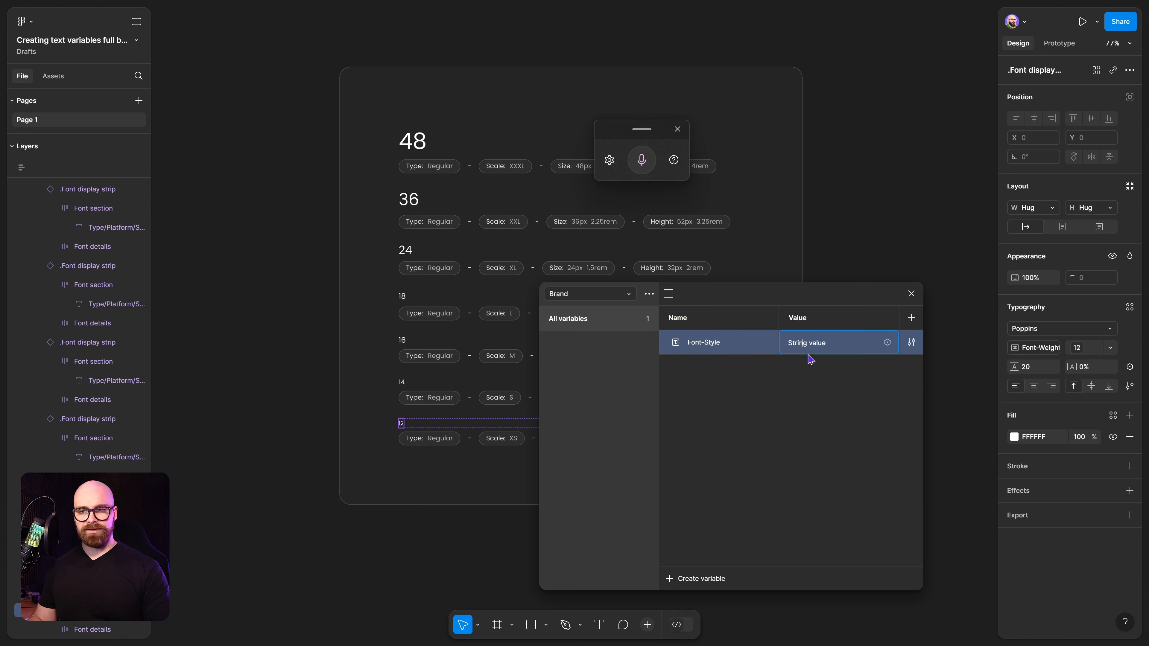
pyautogui.moveTo(831, 347); pyautogui.dragTo(786, 344)
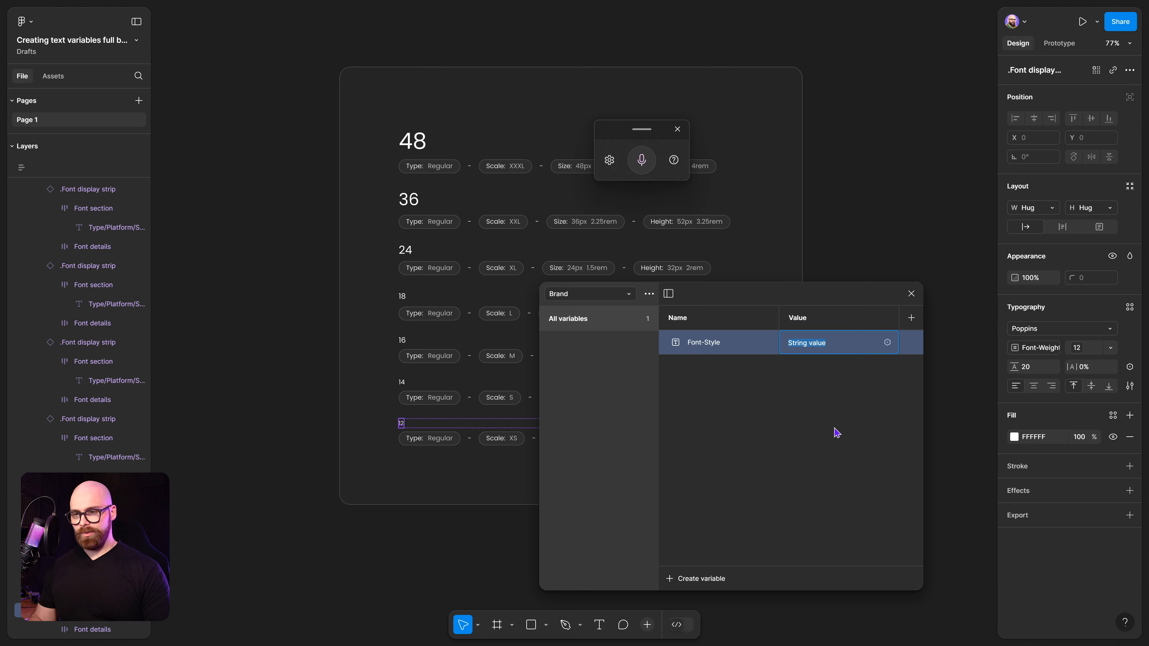
pyautogui.write('Poppins')
pyautogui.press('Return')
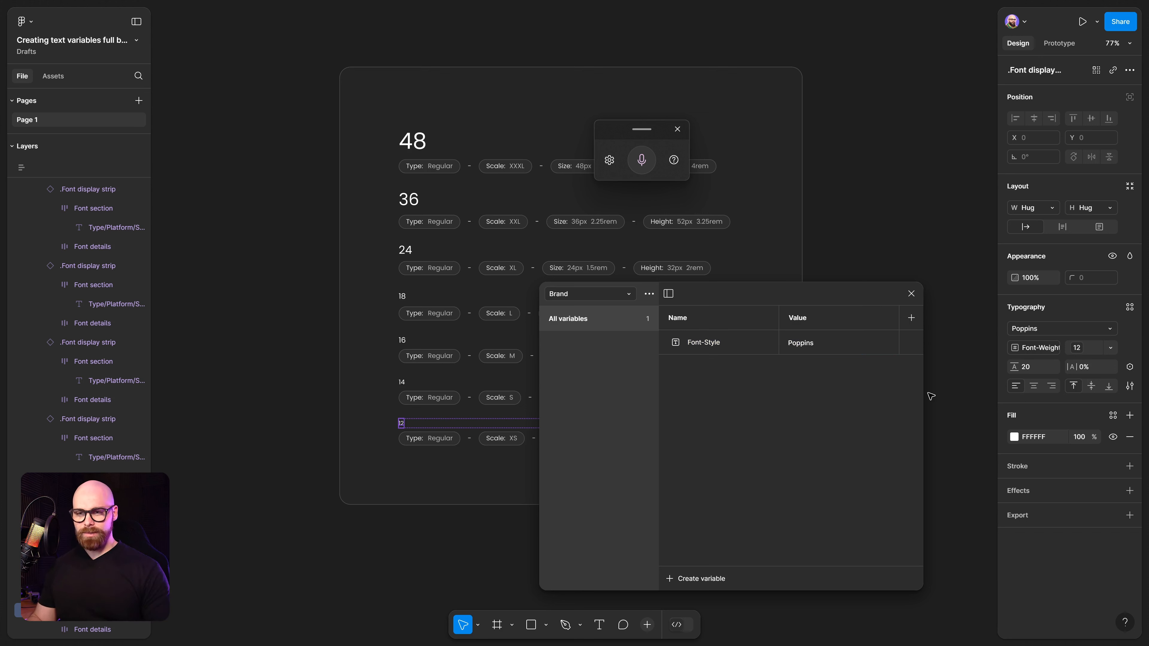
# Switch to the Font collection and create a string variable named Font-Family.
pyautogui.moveTo(924, 362); pyautogui.dragTo(976, 362)
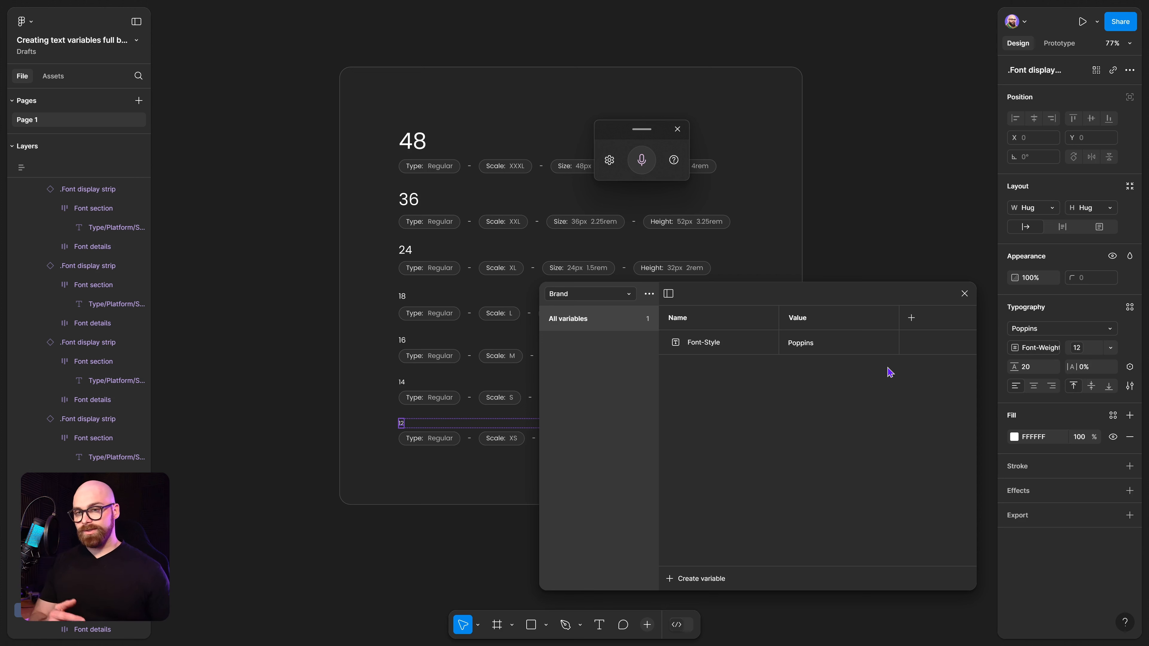
pyautogui.click(701, 351)
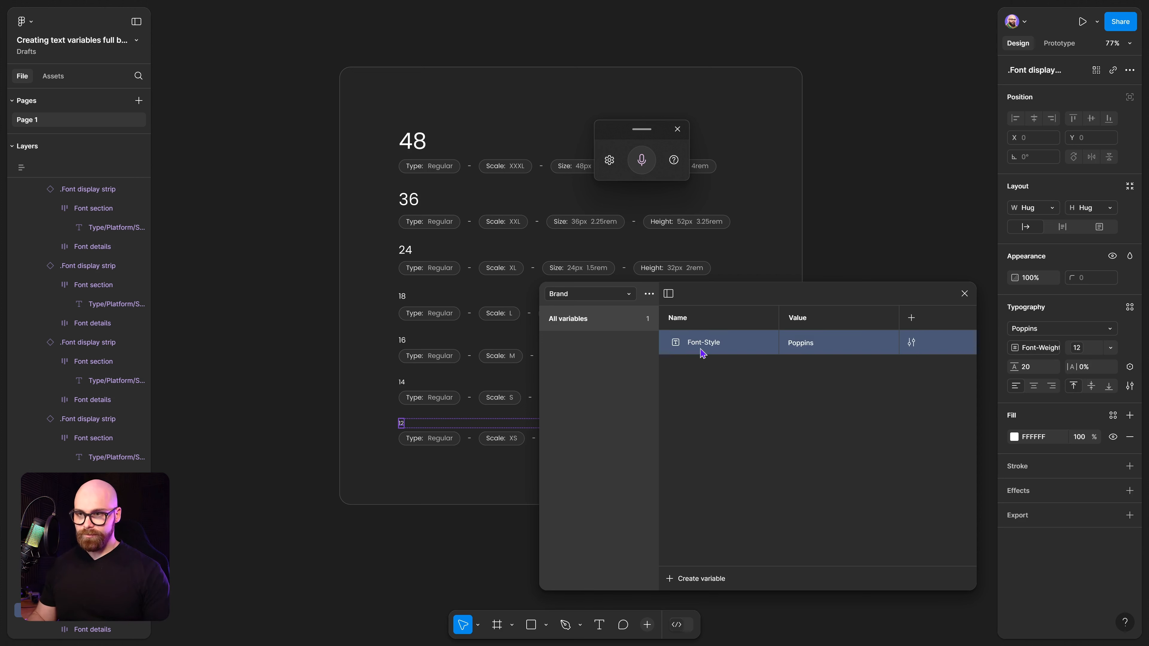
pyautogui.rightClick(710, 346)
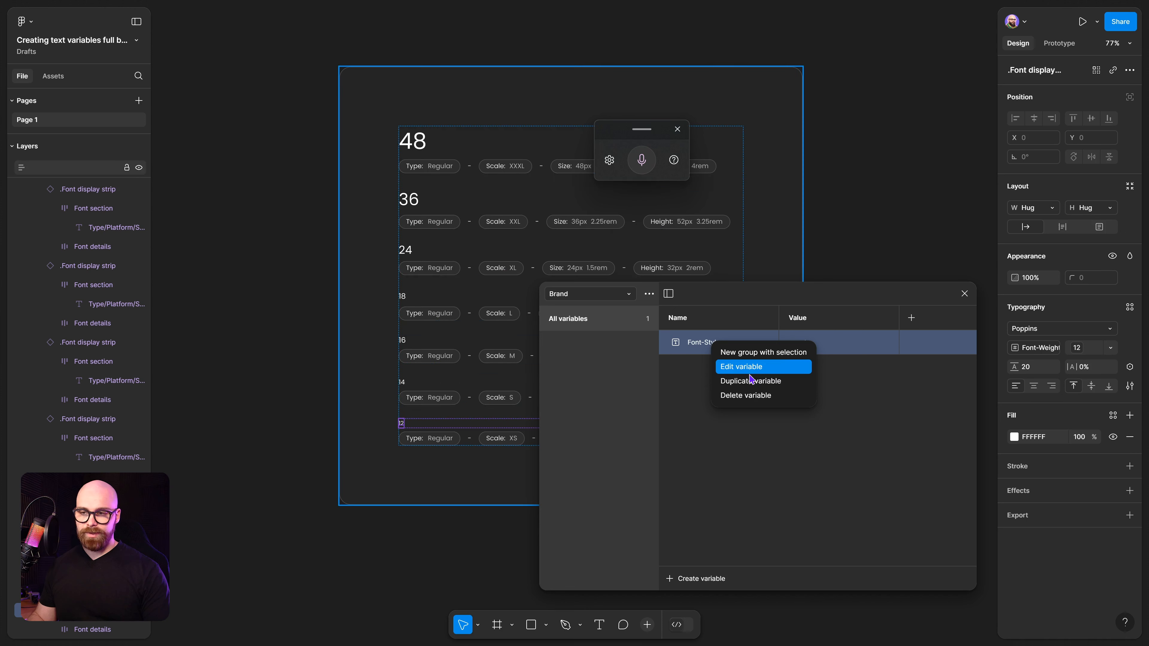
pyautogui.click(682, 349)
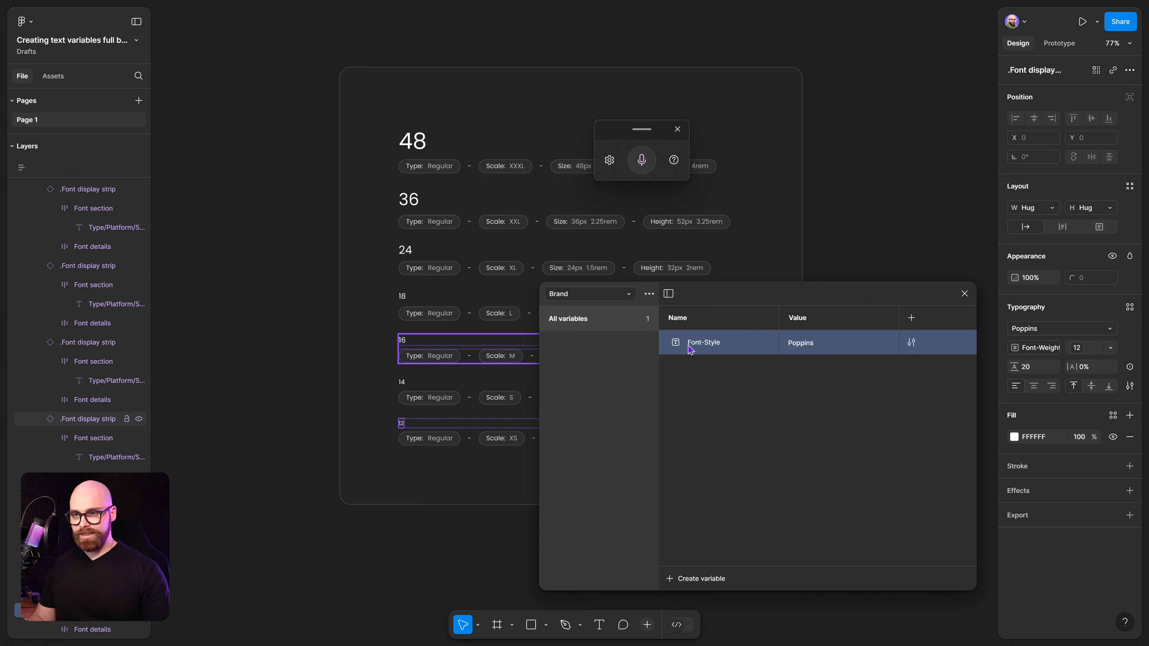
pyautogui.doubleClick(700, 350)
pyautogui.click(579, 296)
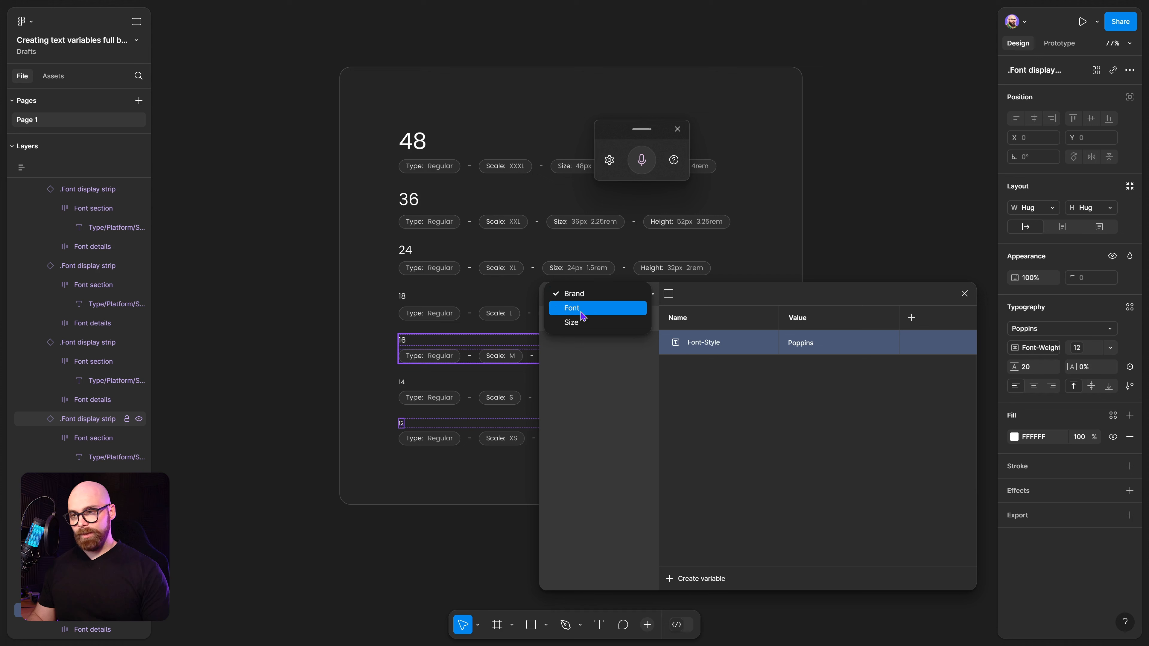
pyautogui.click(583, 309)
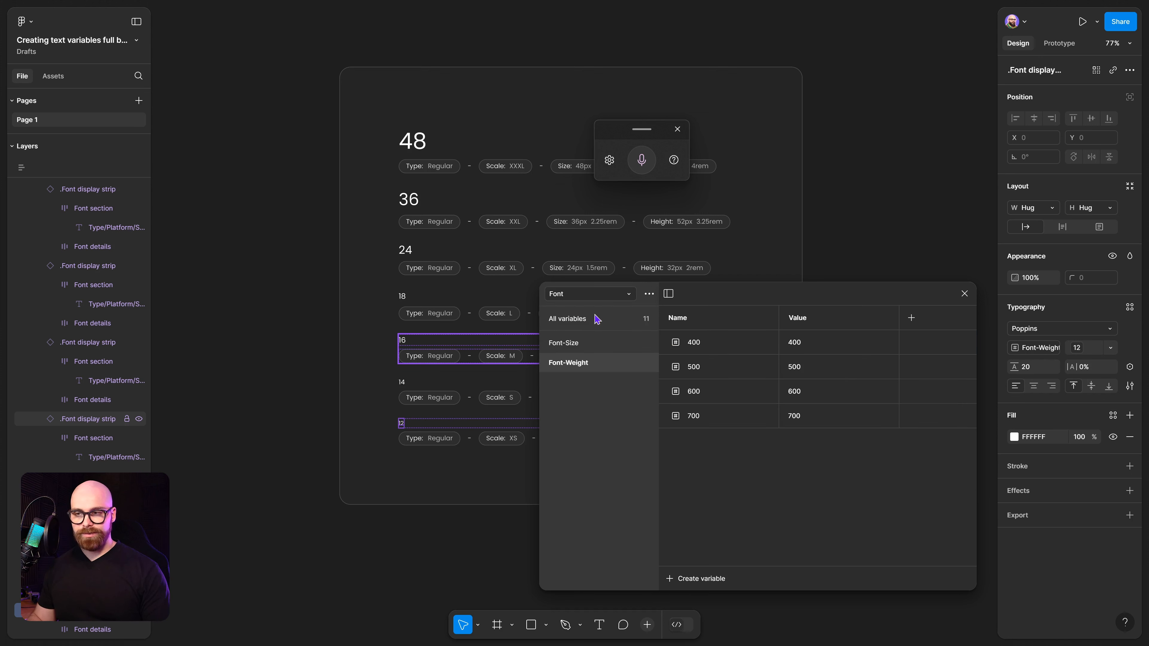
pyautogui.click(695, 579)
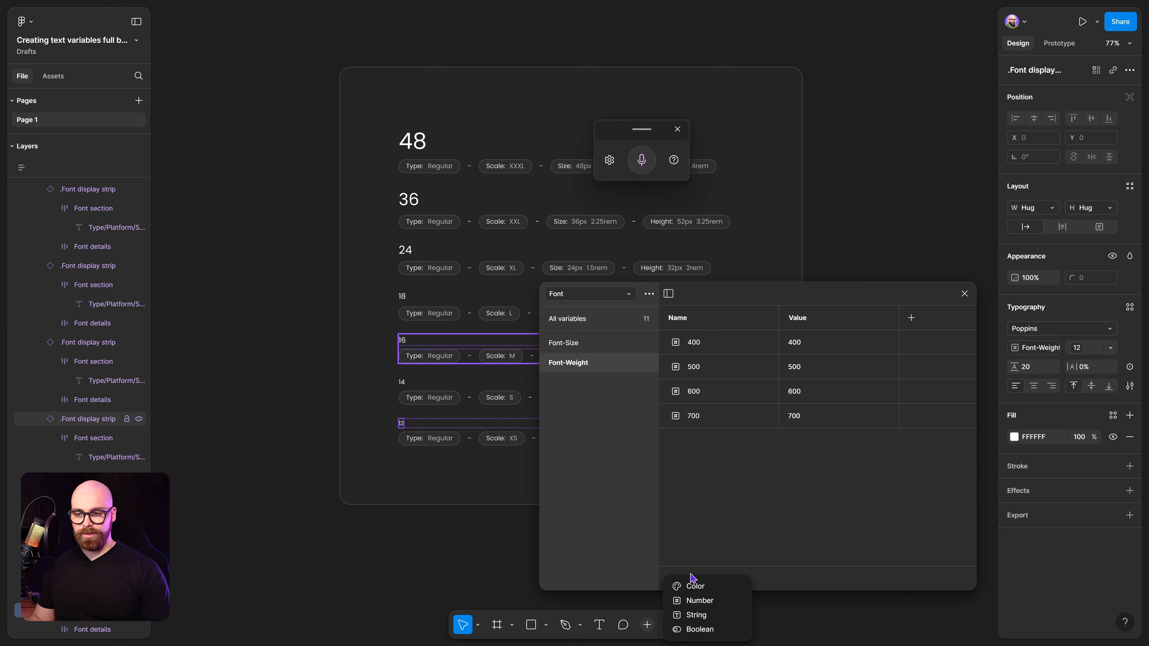
pyautogui.click(696, 613)
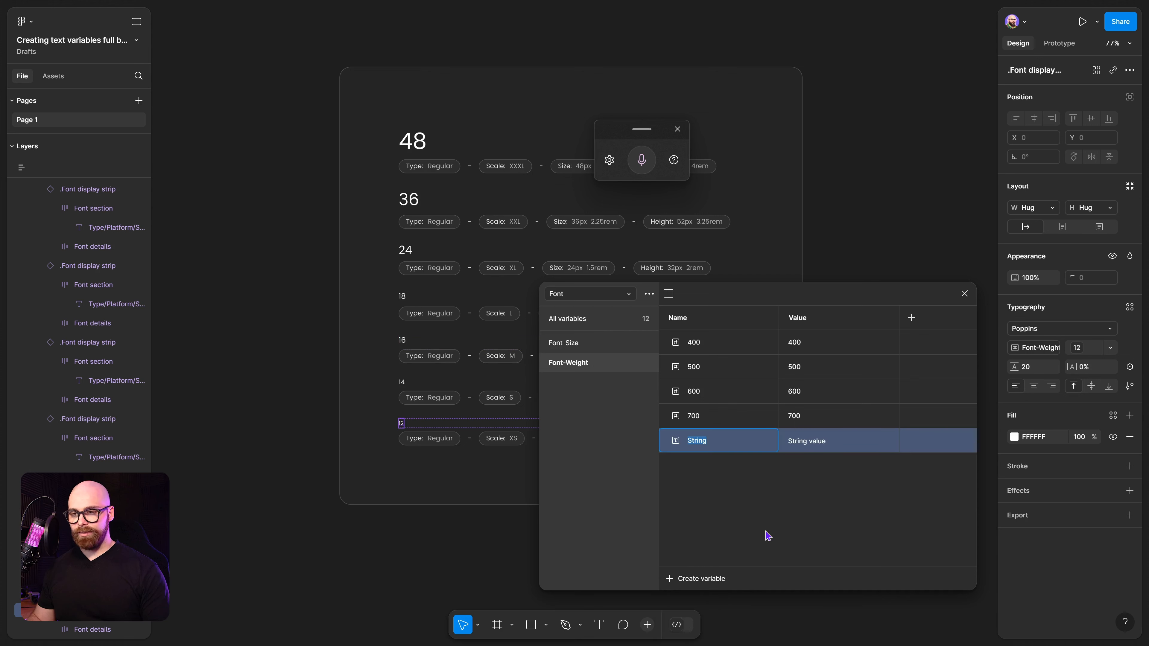
pyautogui.write('Font-family')
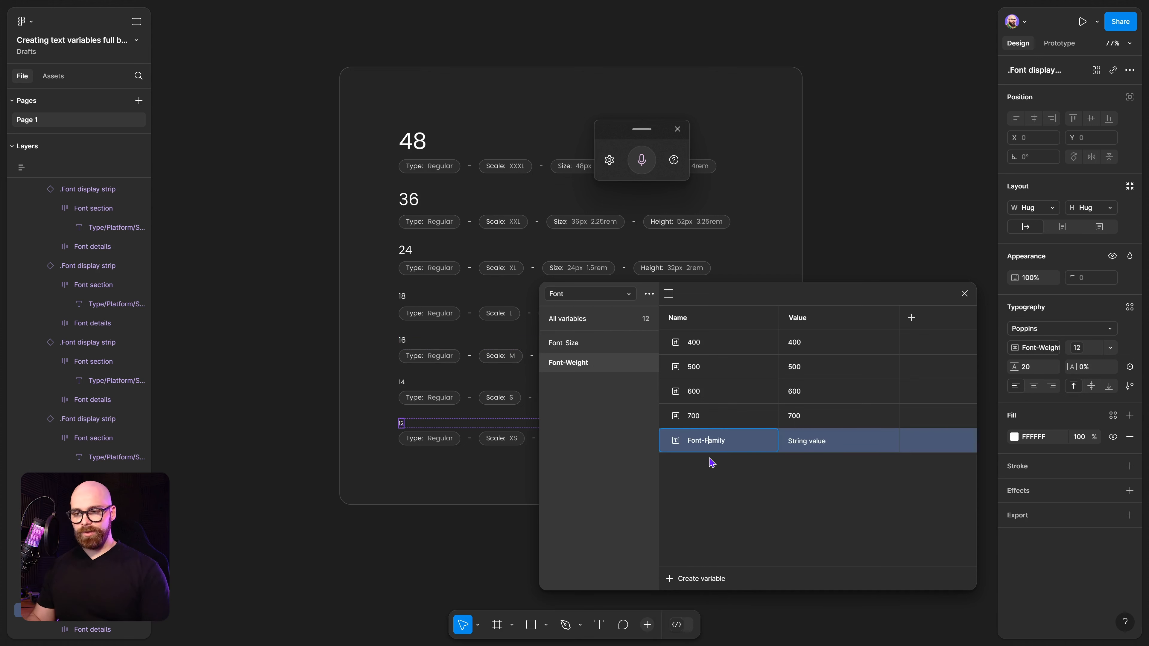
# Move the Font-Family variable into a new group named Font-Family.
pyautogui.click(713, 466)
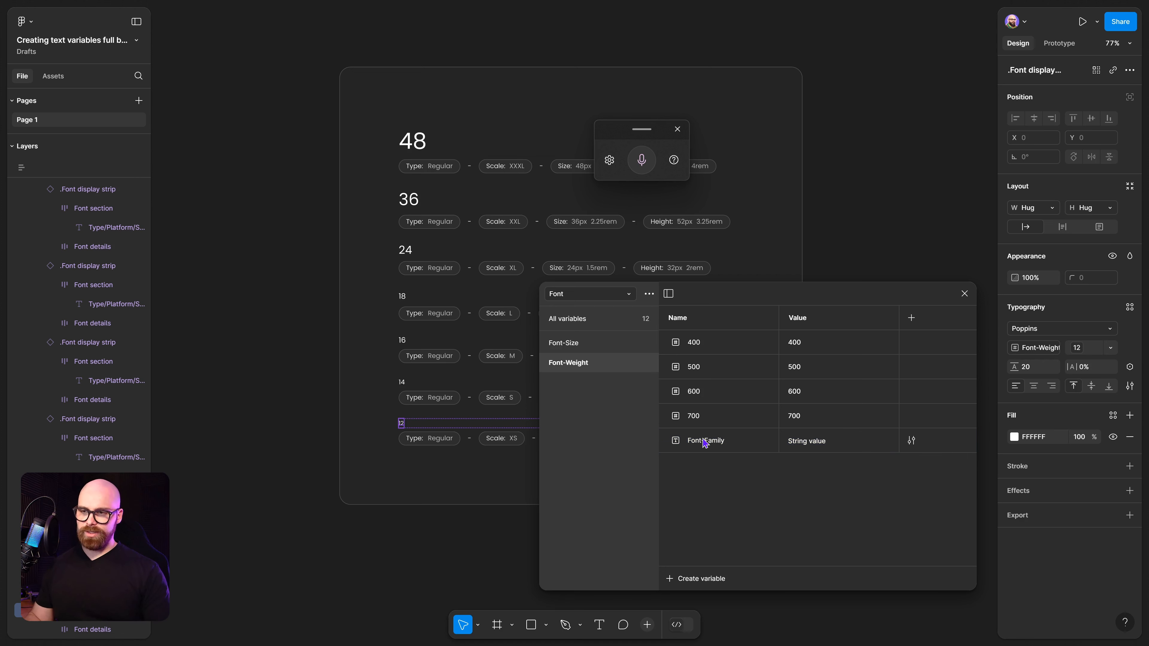
pyautogui.rightClick(676, 443)
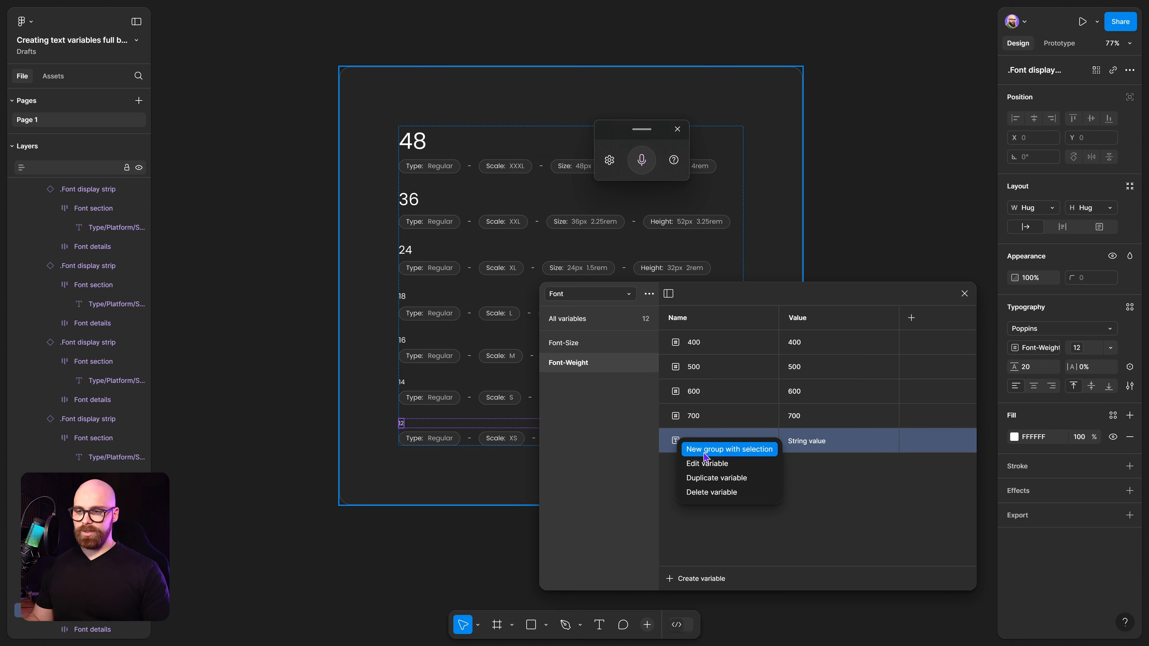
pyautogui.click(706, 450)
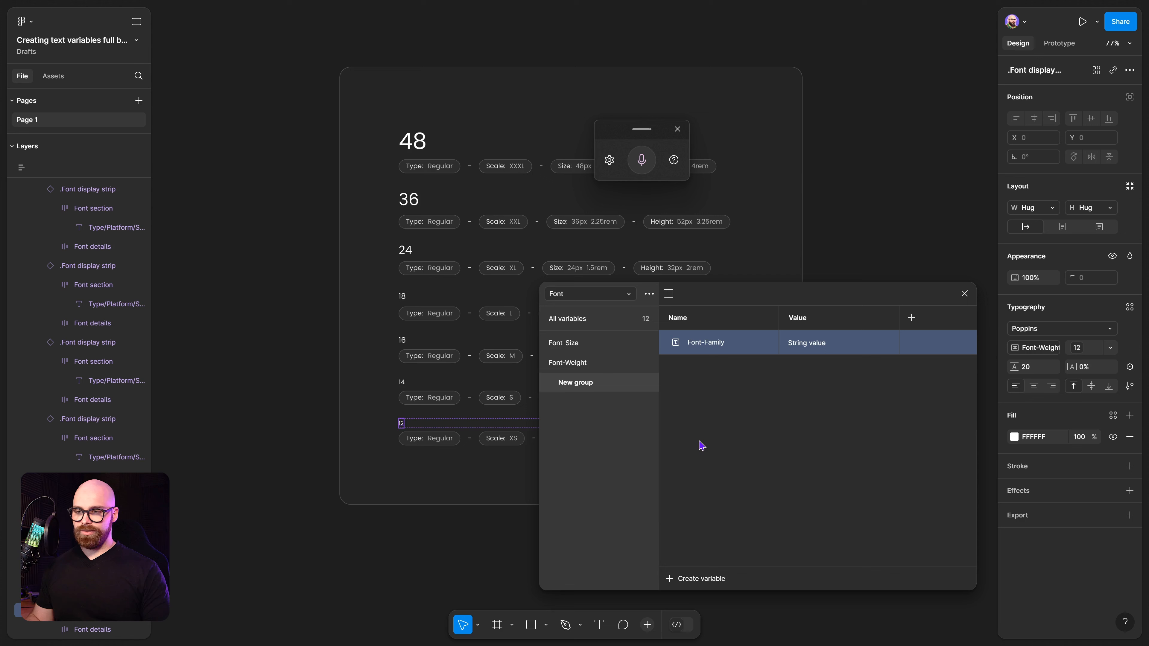
pyautogui.doubleClick(573, 384)
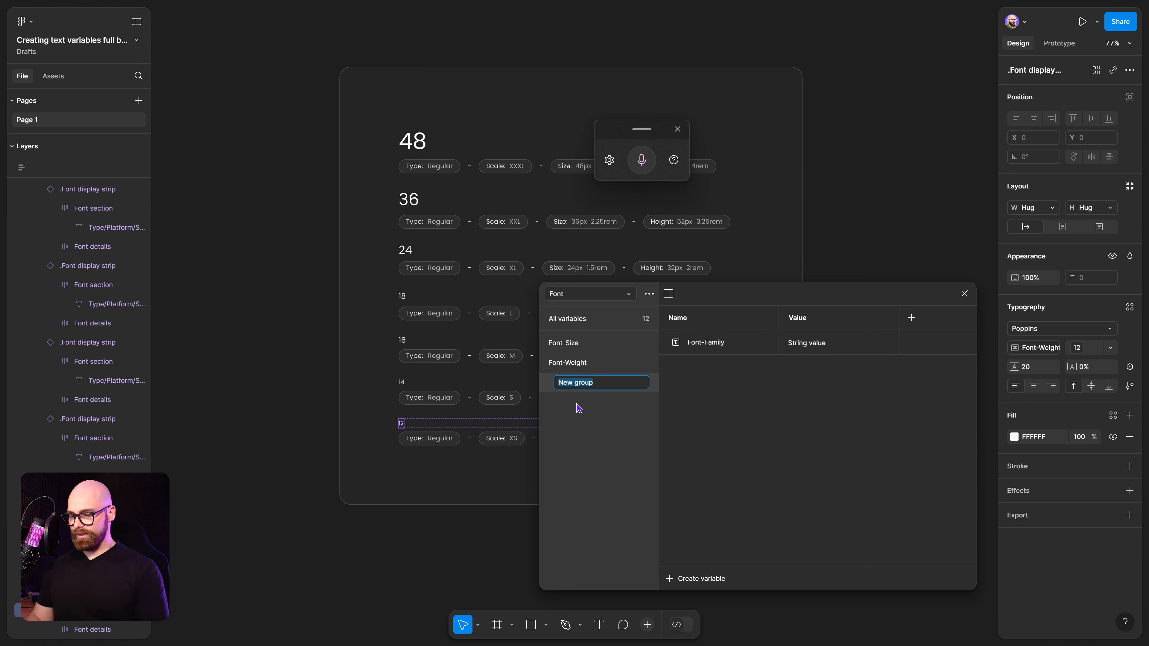
pyautogui.write('Font')
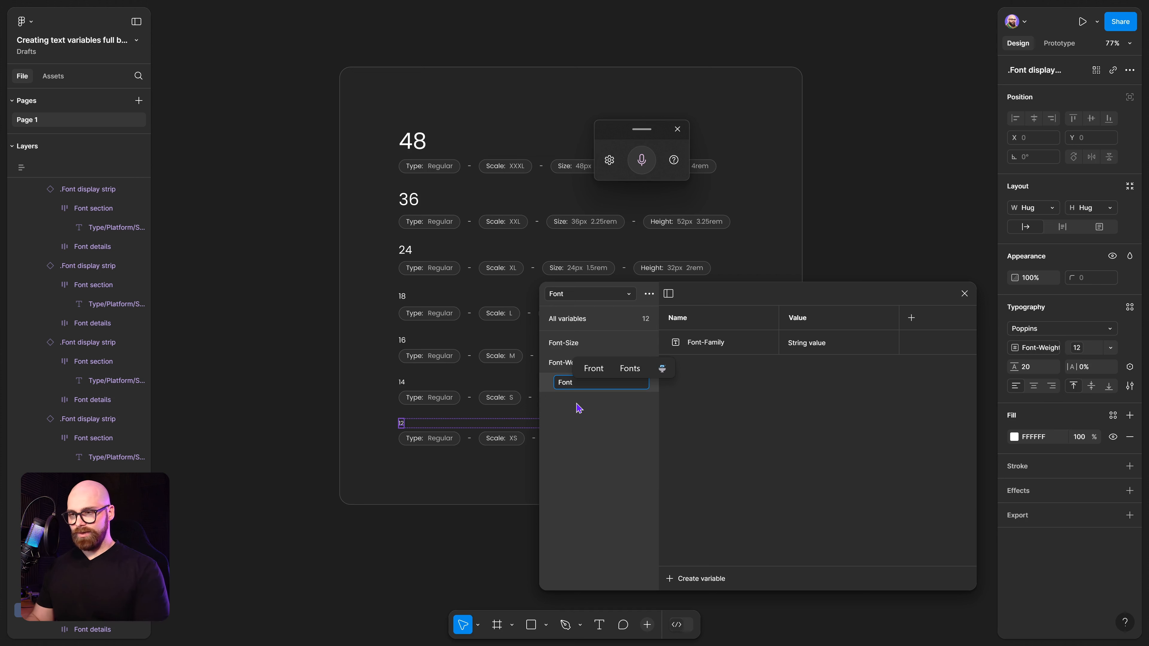
pyautogui.write('-Family')
pyautogui.press('Return')
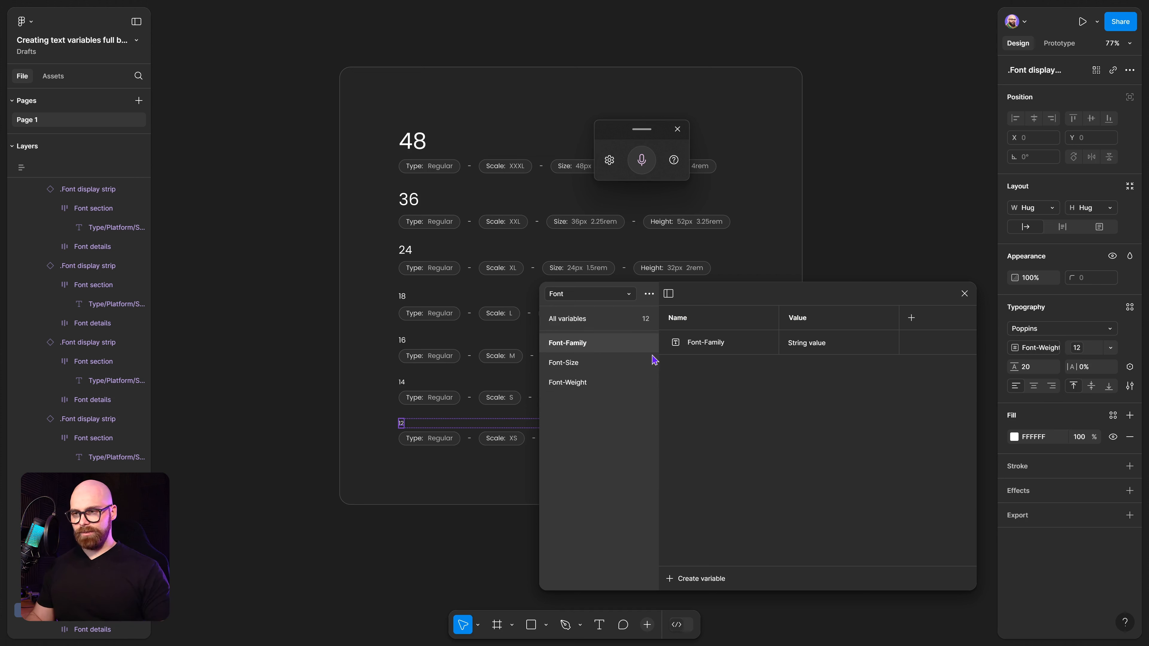
# Rename the grouped variable to Style and alias its value to the Brand Font-Style variable.
pyautogui.doubleClick(708, 349)
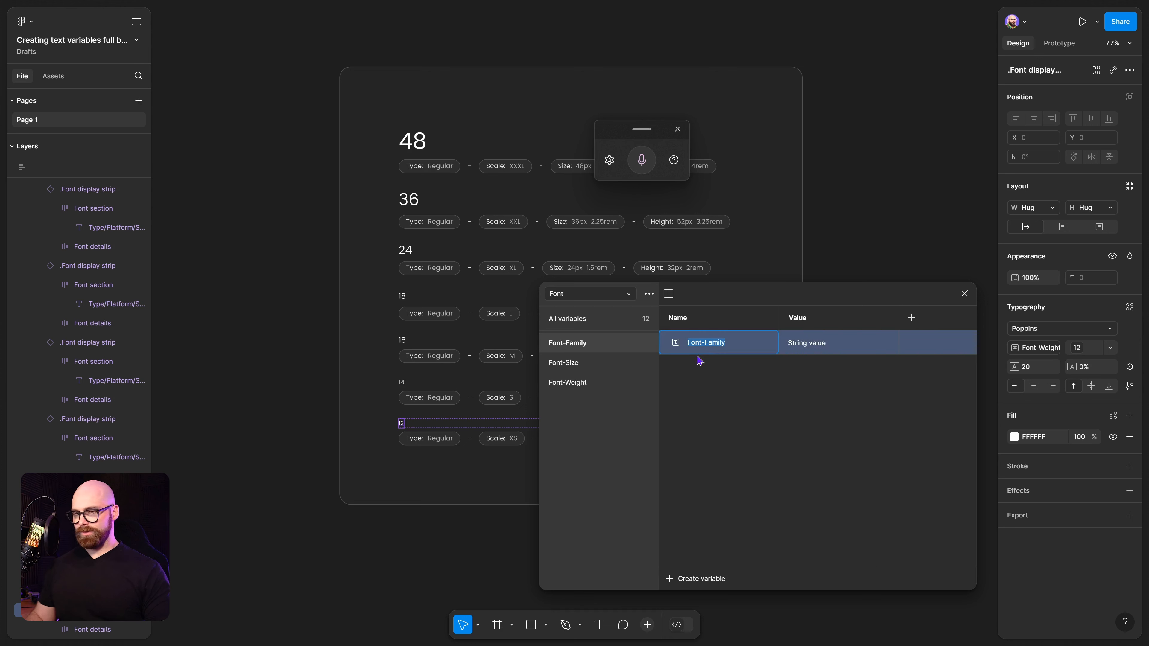
pyautogui.write('Style')
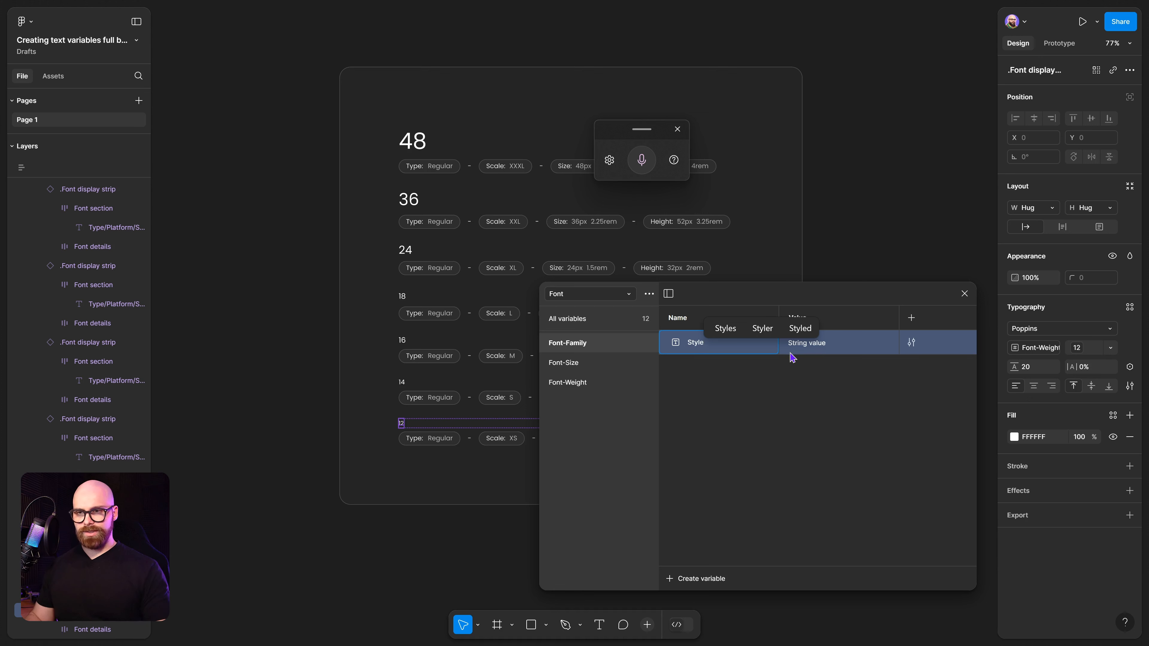
pyautogui.doubleClick(803, 343)
pyautogui.rightClick(867, 344)
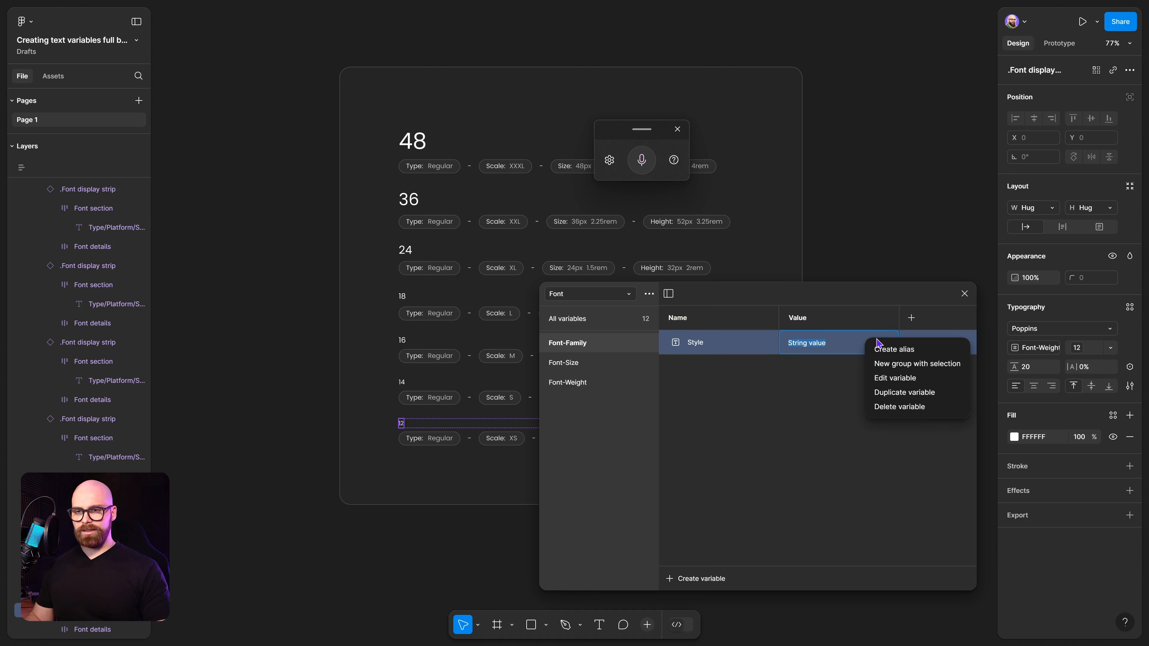
pyautogui.click(891, 349)
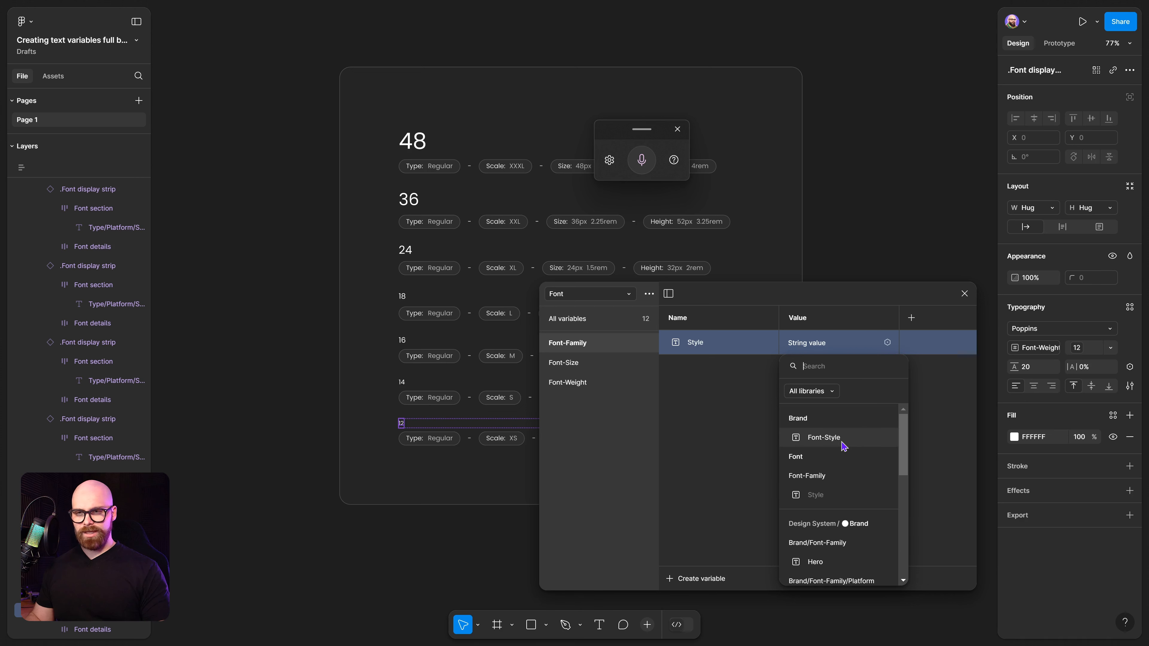
pyautogui.click(824, 438)
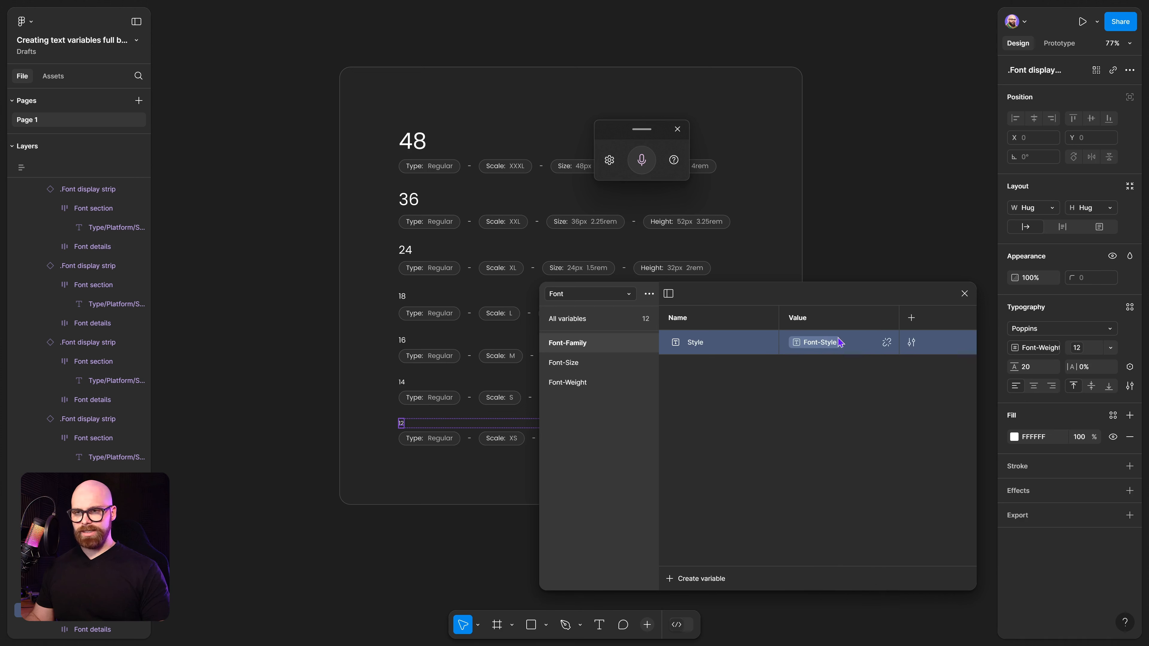
# Bind the 12 heading's font family to the Font-Family/Style variable.
pyautogui.click(770, 410)
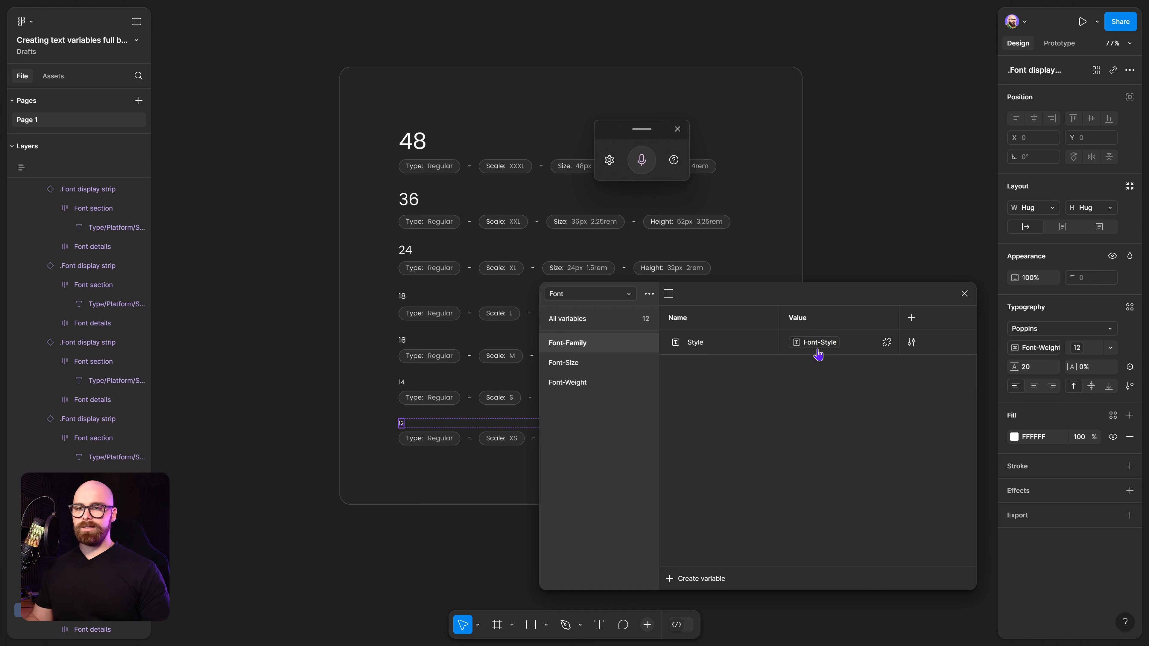
pyautogui.click(1048, 329)
pyautogui.moveTo(880, 298); pyautogui.dragTo(714, 301)
pyautogui.click(904, 463)
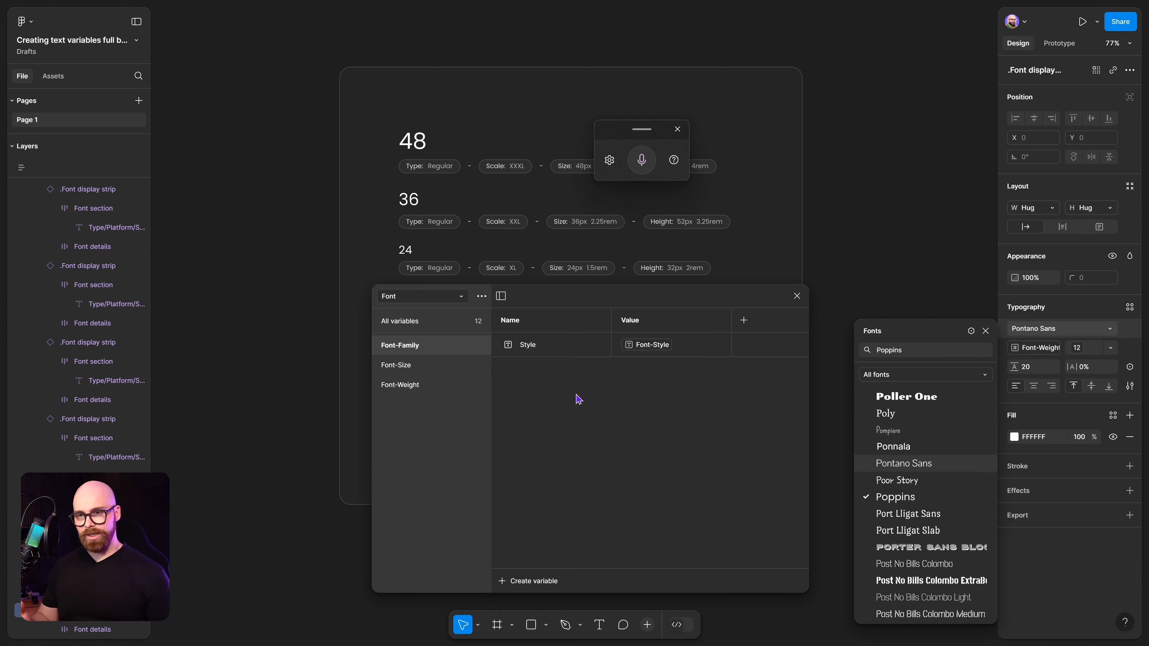
pyautogui.click(552, 344)
pyautogui.doubleClick(553, 344)
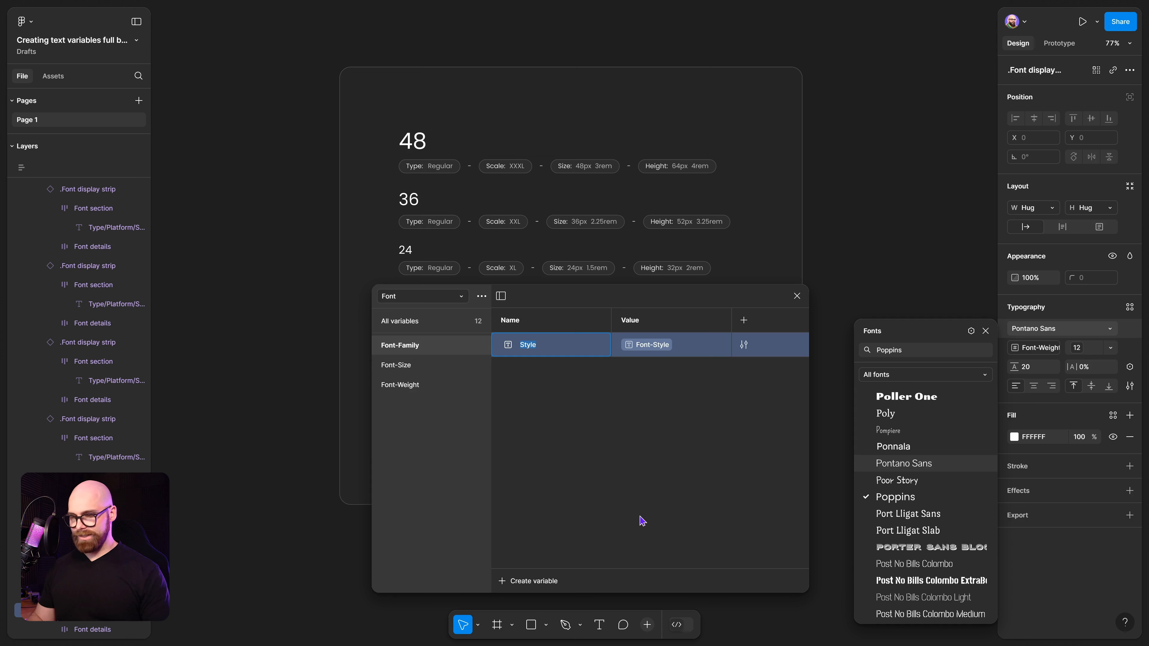
pyautogui.click(1065, 333)
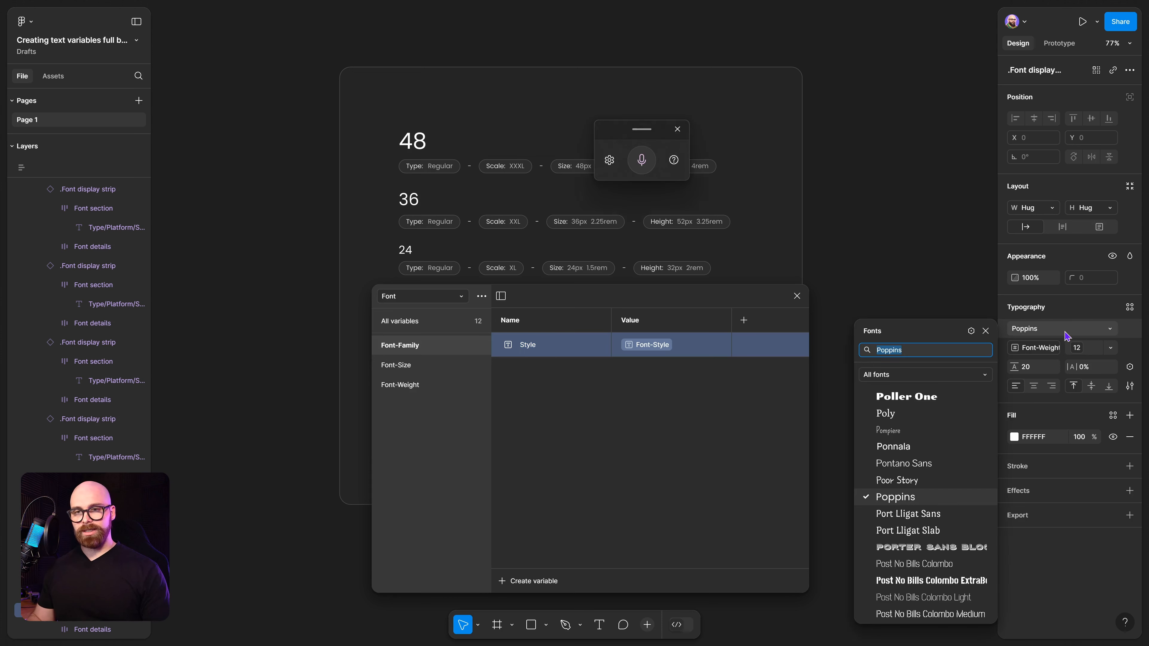
pyautogui.click(971, 333)
pyautogui.moveTo(751, 300); pyautogui.dragTo(513, 292)
pyautogui.click(880, 349)
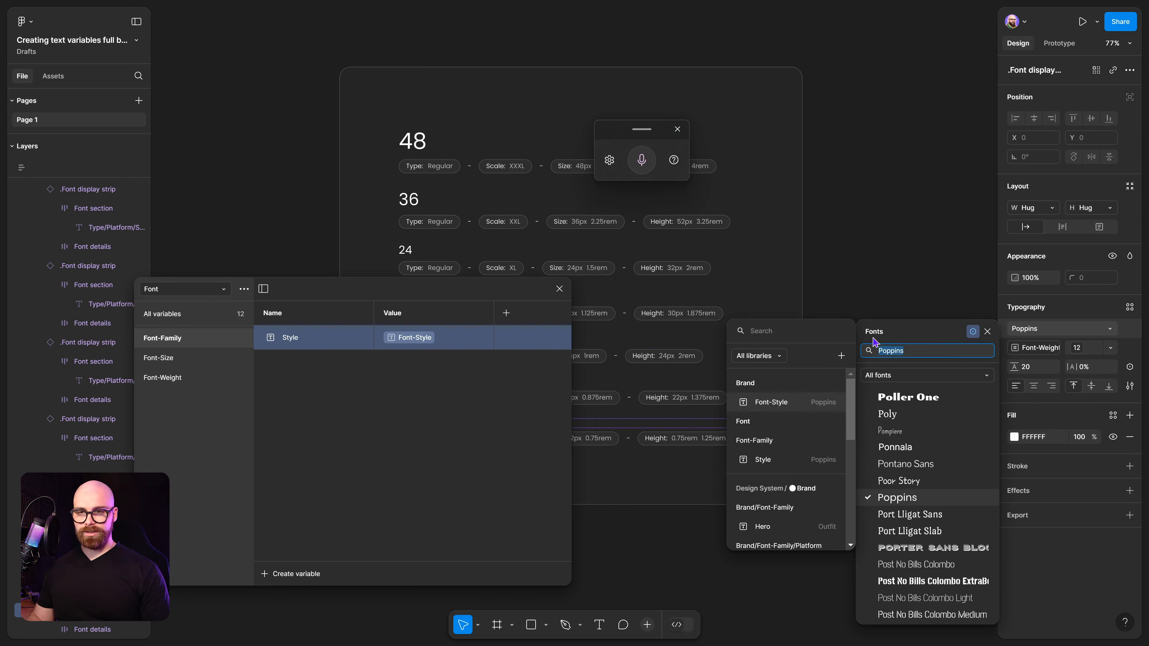
pyautogui.click(787, 332)
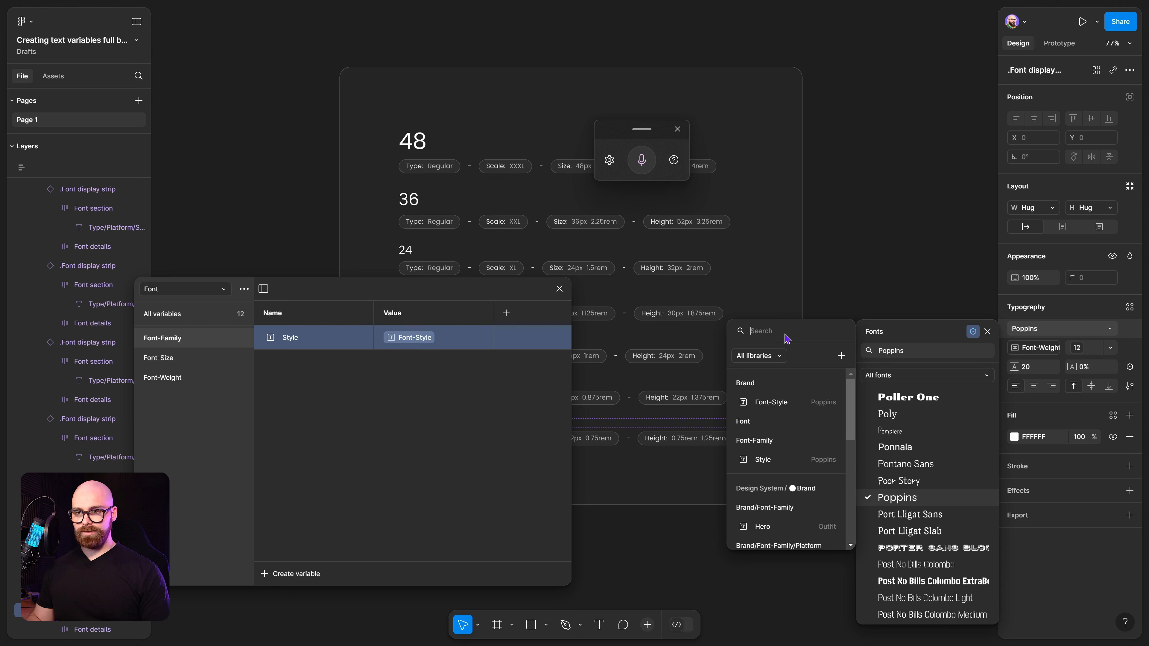
pyautogui.write('Style')
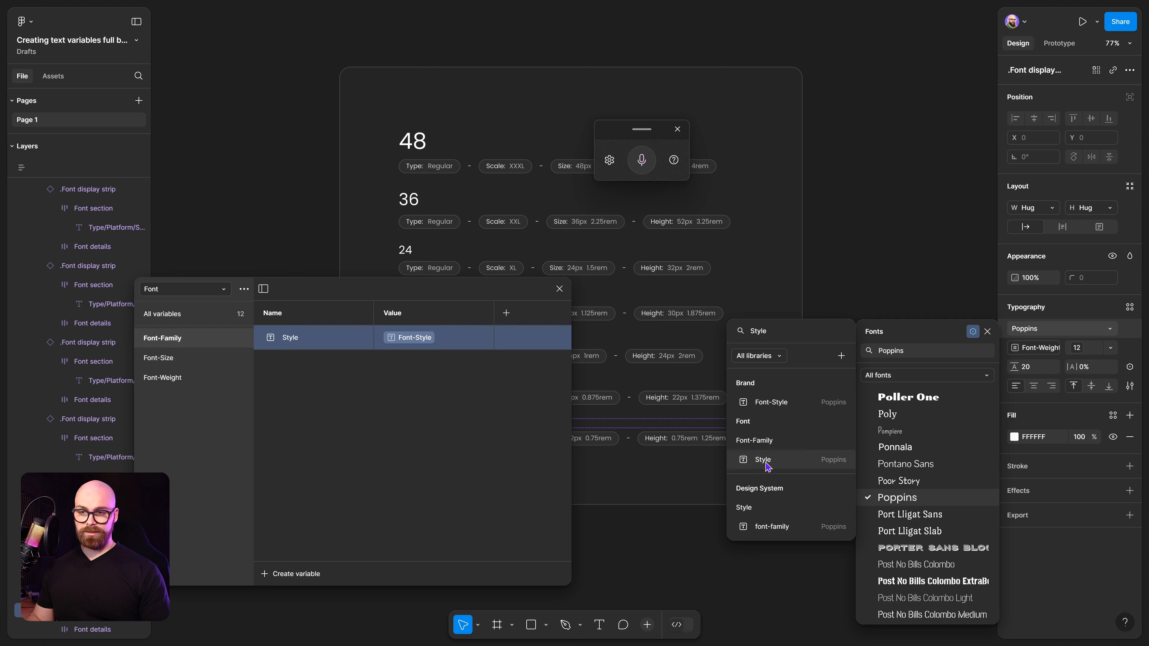
pyautogui.click(760, 460)
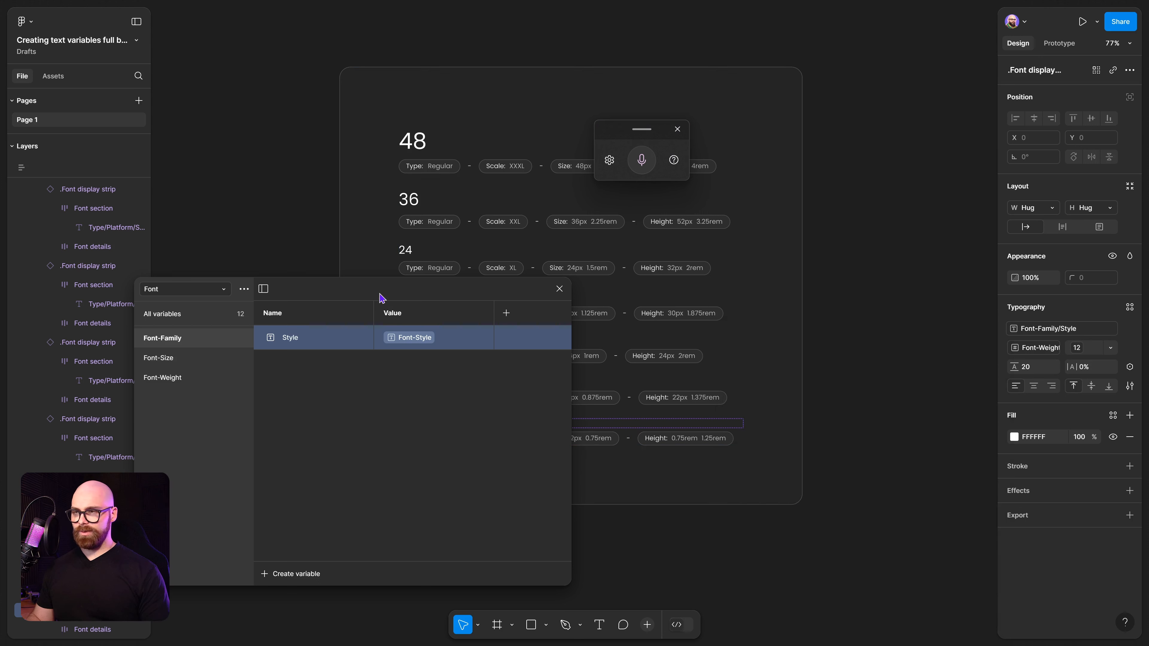
pyautogui.moveTo(378, 294); pyautogui.dragTo(736, 286)
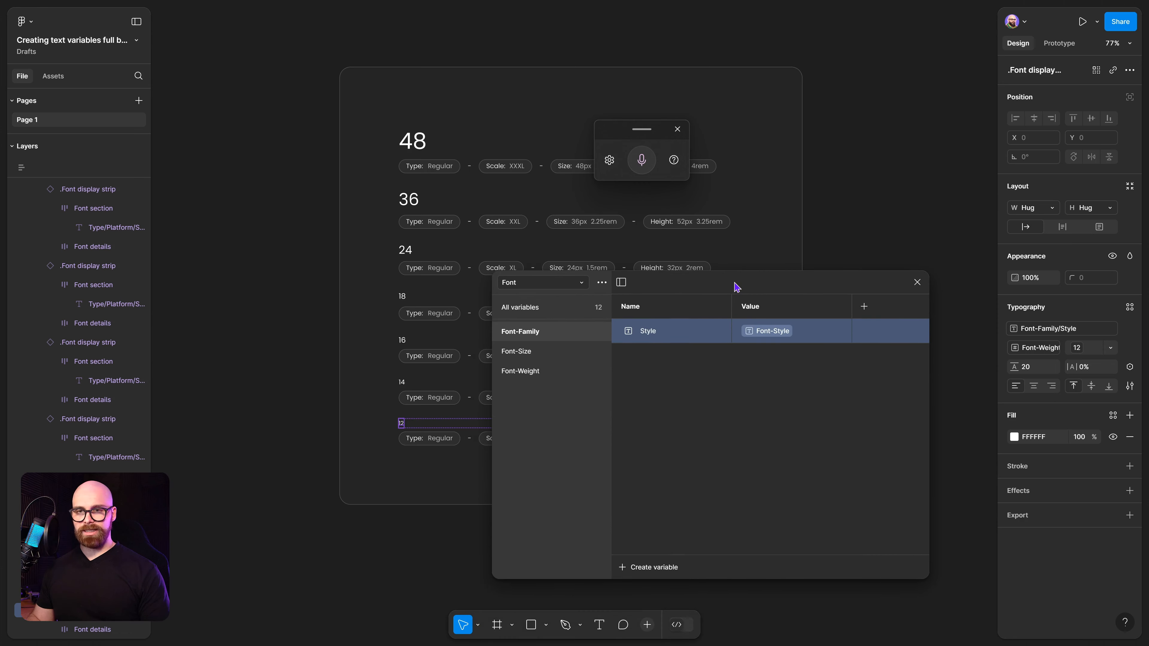
# Bind the 14 heading's font family to the Font-Family/Style variable.
pyautogui.click(403, 383)
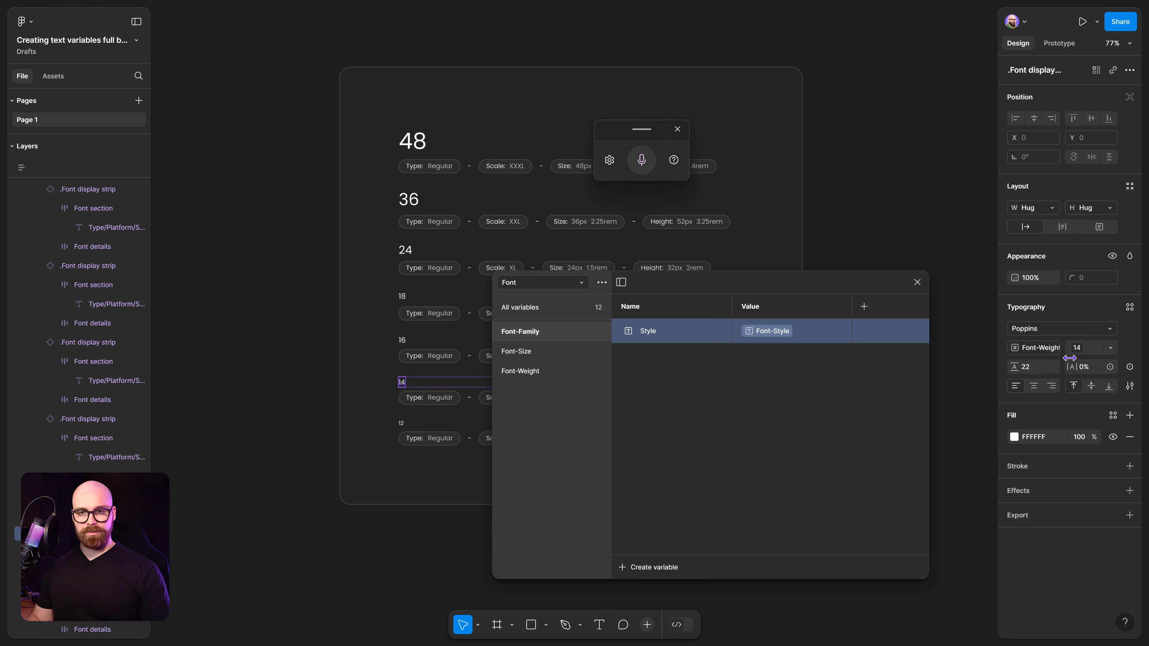
pyautogui.moveTo(842, 285); pyautogui.dragTo(539, 250)
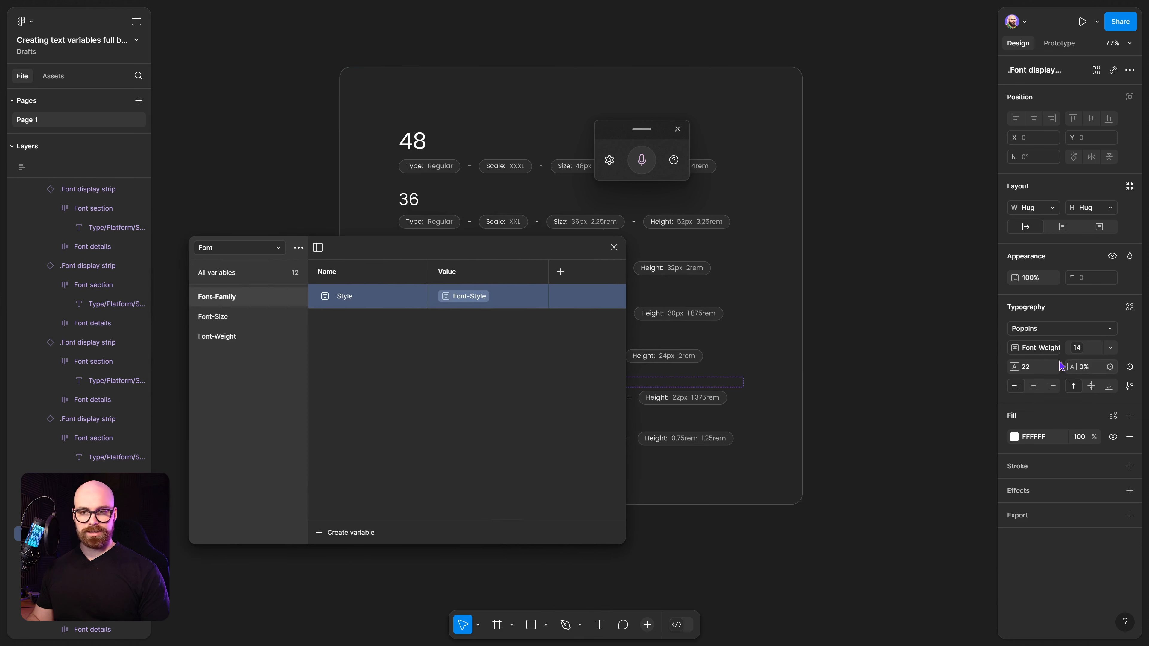
pyautogui.click(1050, 330)
pyautogui.click(970, 330)
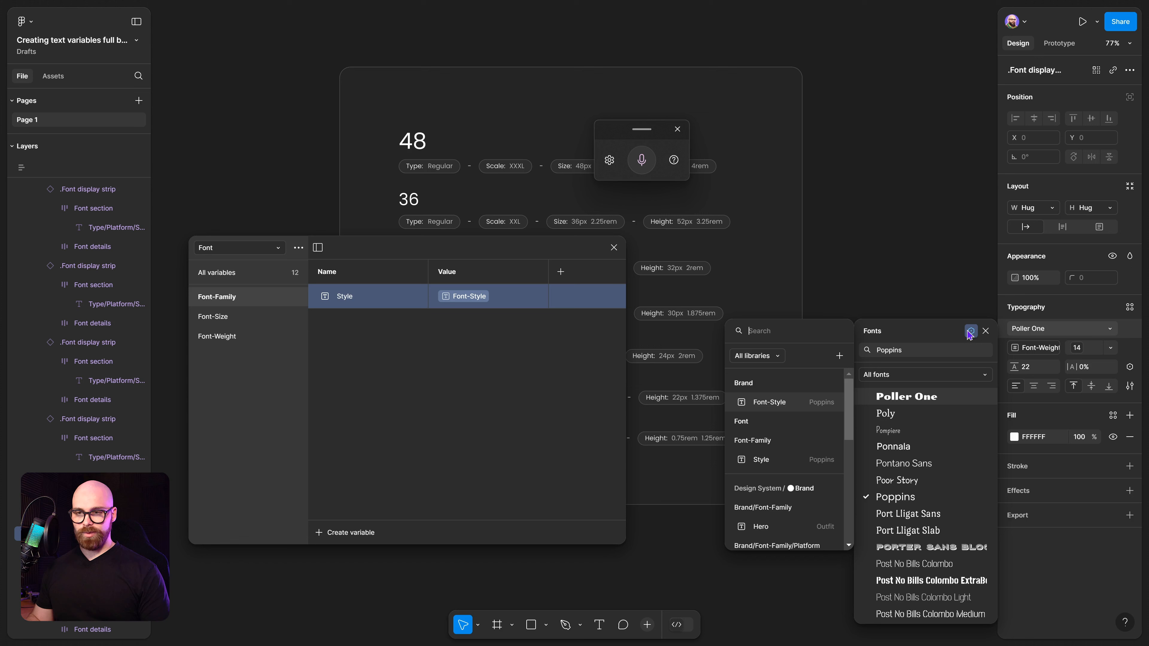
pyautogui.write('Style')
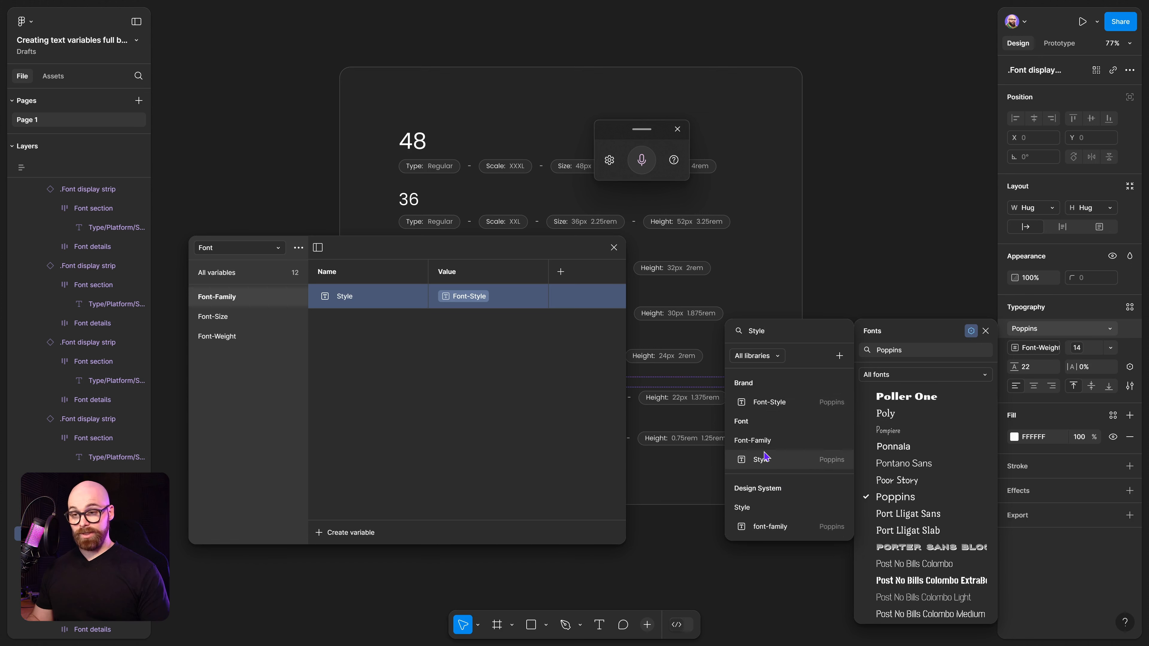
pyautogui.click(787, 459)
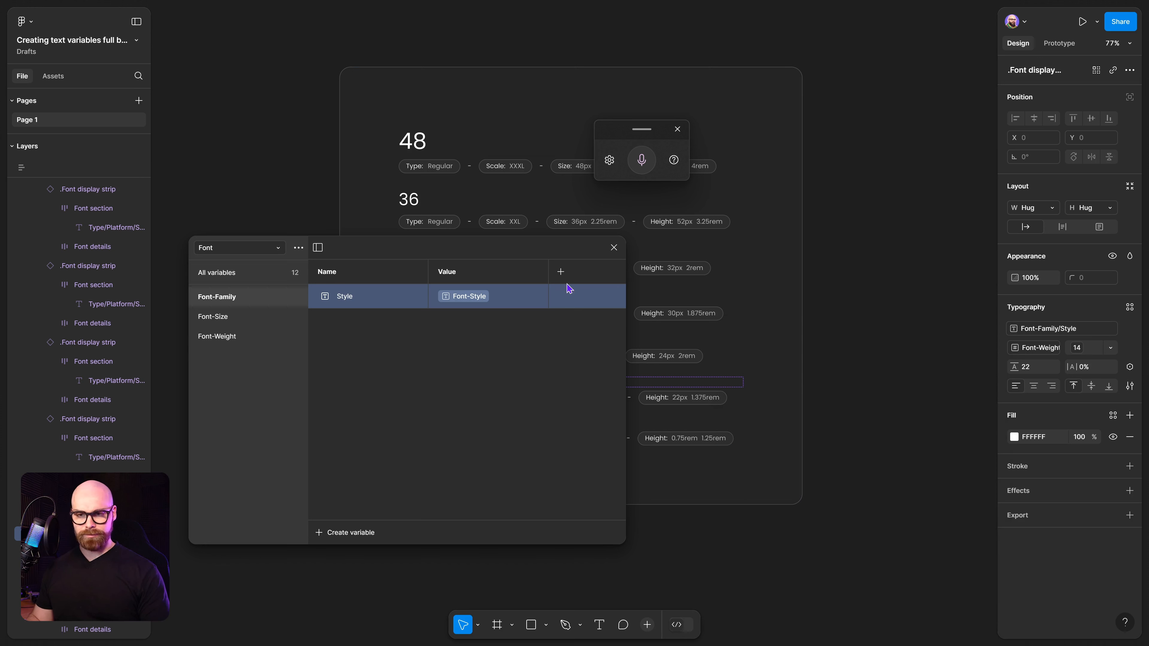
pyautogui.click(613, 247)
# Inspect the 48 heading's typography settings for its font family binding.
pyautogui.click(838, 315)
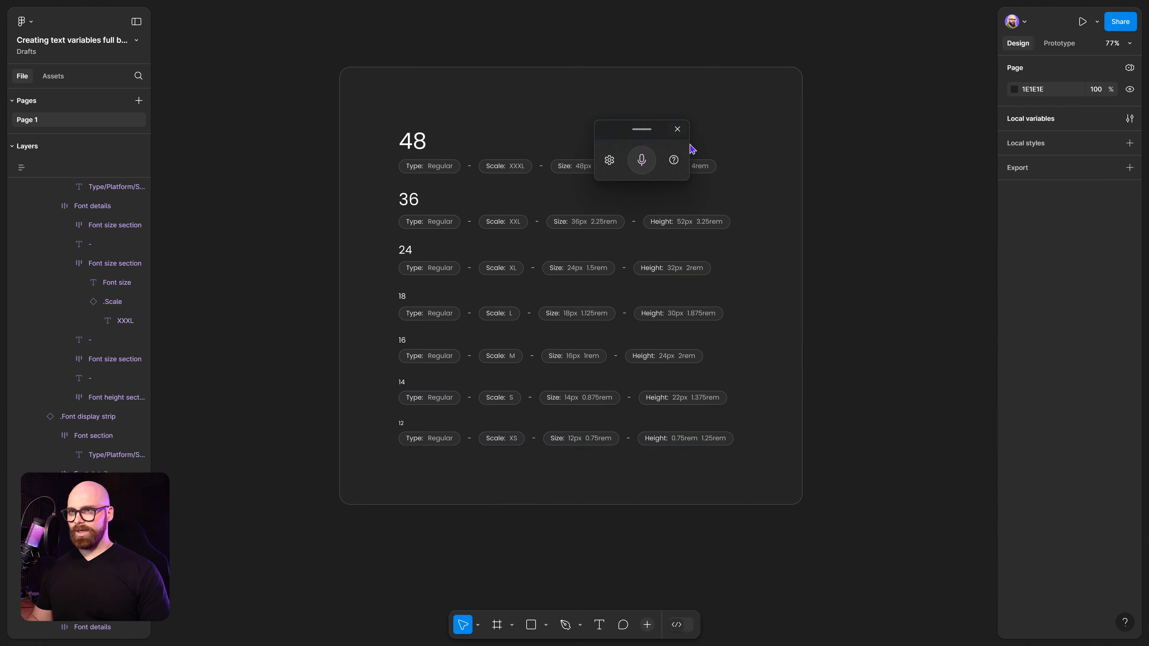
pyautogui.click(680, 133)
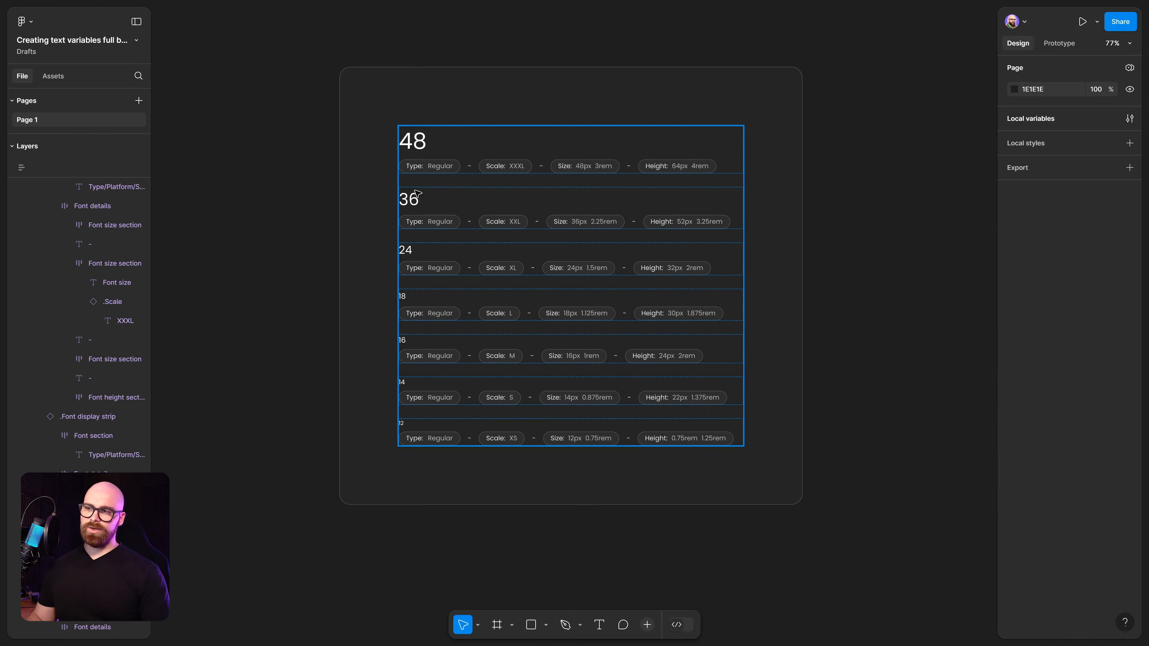
pyautogui.keyDown('ctrl'); pyautogui.click(414, 144); pyautogui.keyUp('ctrl')
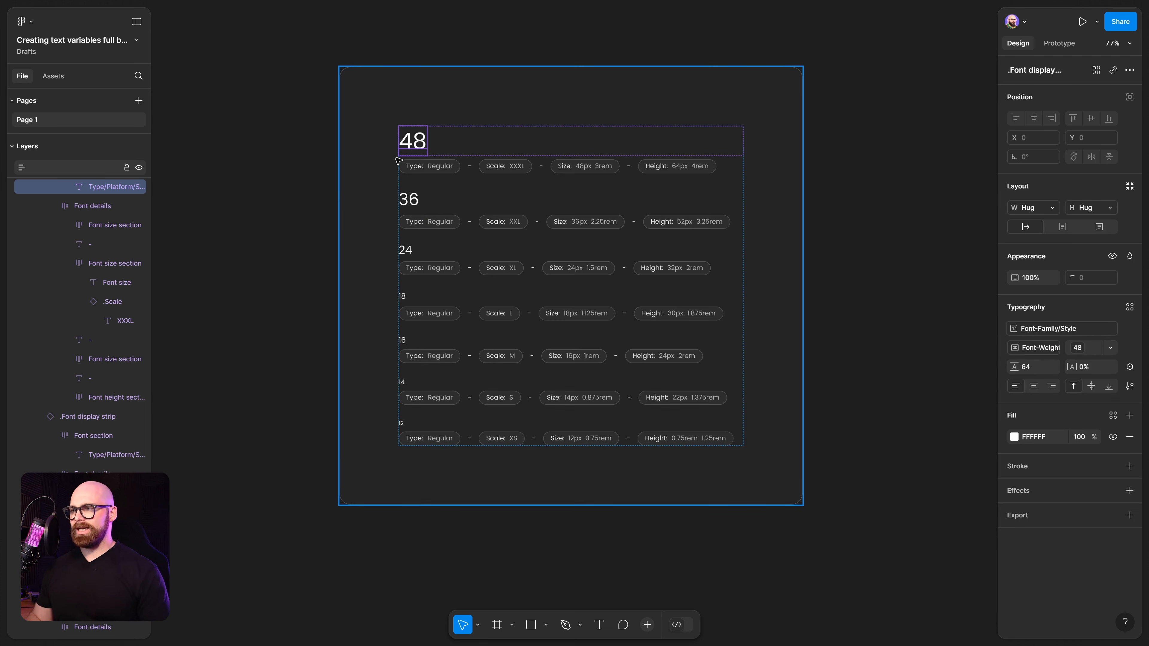
pyautogui.click(952, 256)
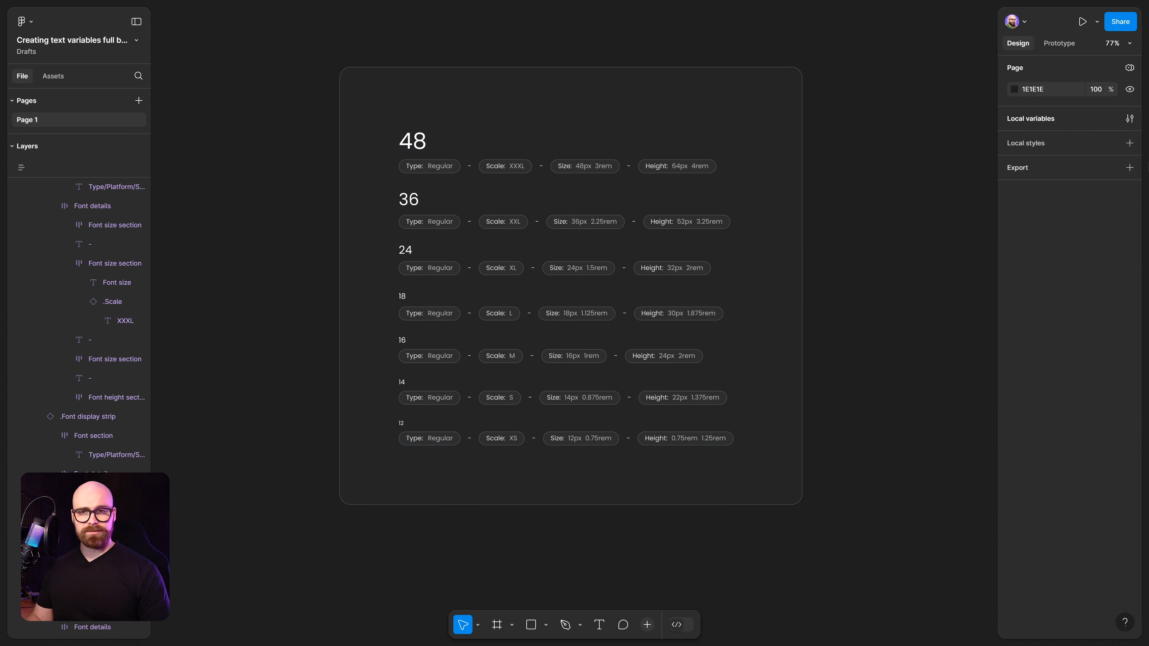
# Review the Font collection's Font-Family, Font-Size and Font-Weight variable groups.
pyautogui.click(1131, 119)
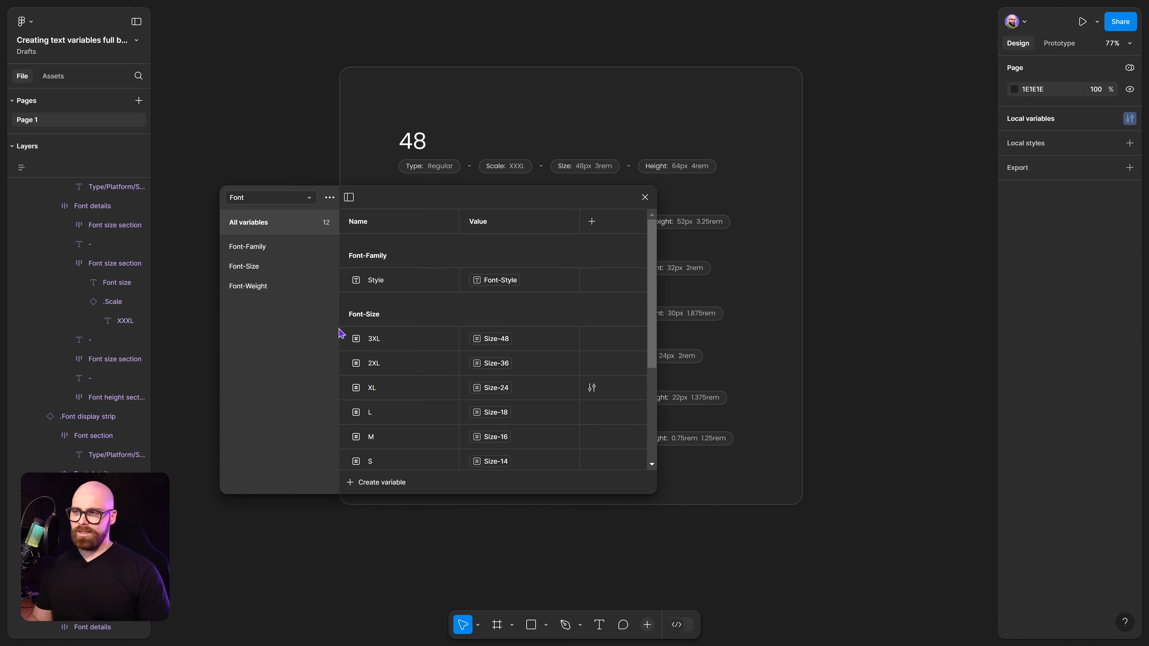
pyautogui.click(262, 250)
pyautogui.click(263, 267)
pyautogui.click(266, 290)
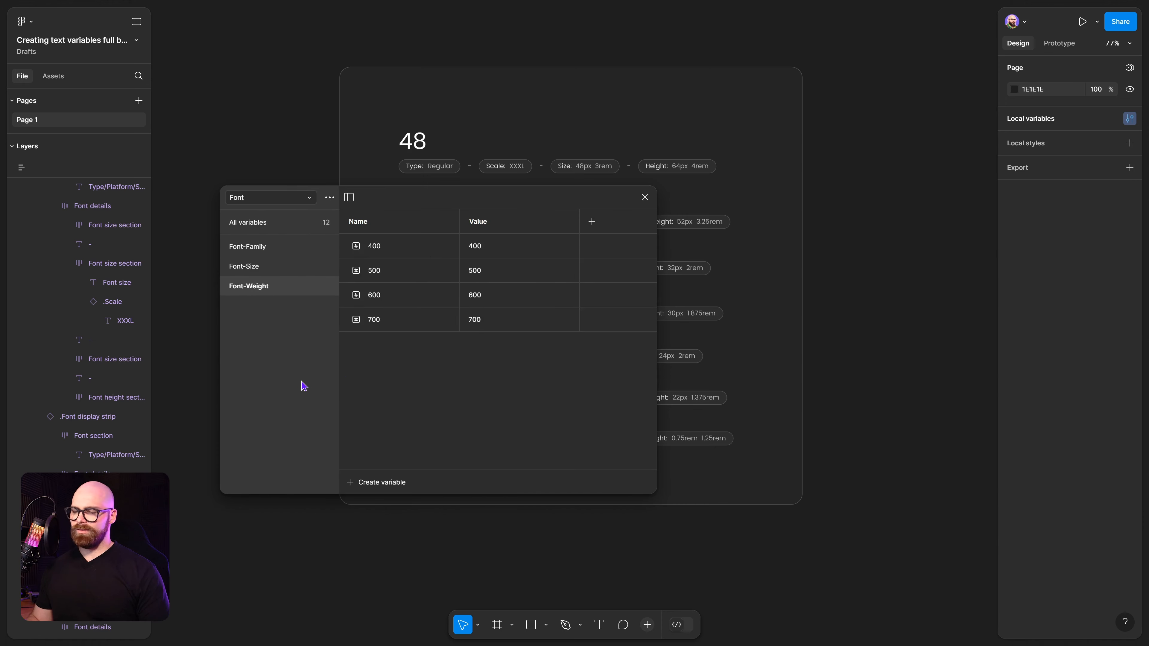
pyautogui.click(412, 273)
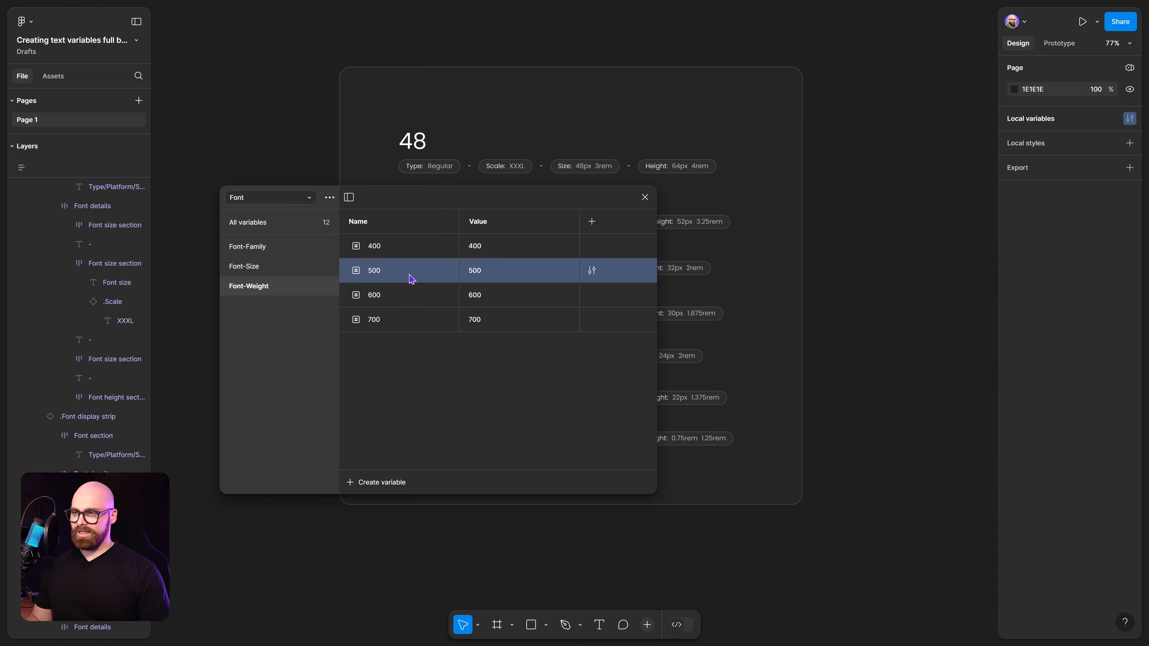
pyautogui.click(407, 301)
pyautogui.click(410, 320)
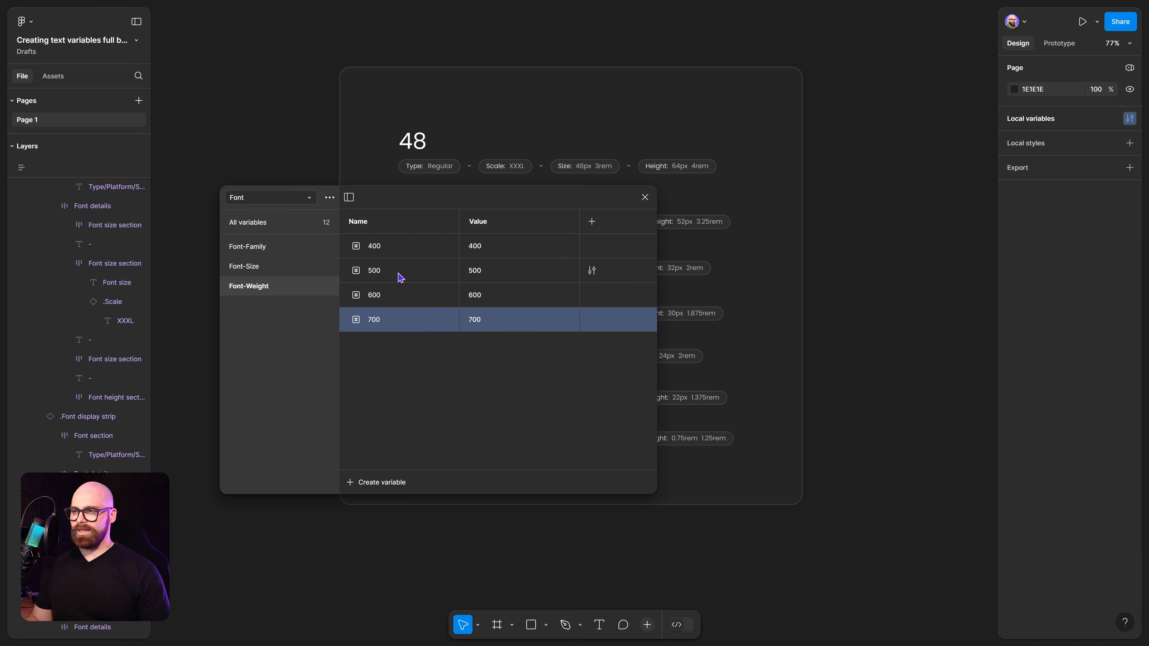
pyautogui.click(389, 269)
pyautogui.click(404, 294)
pyautogui.click(415, 317)
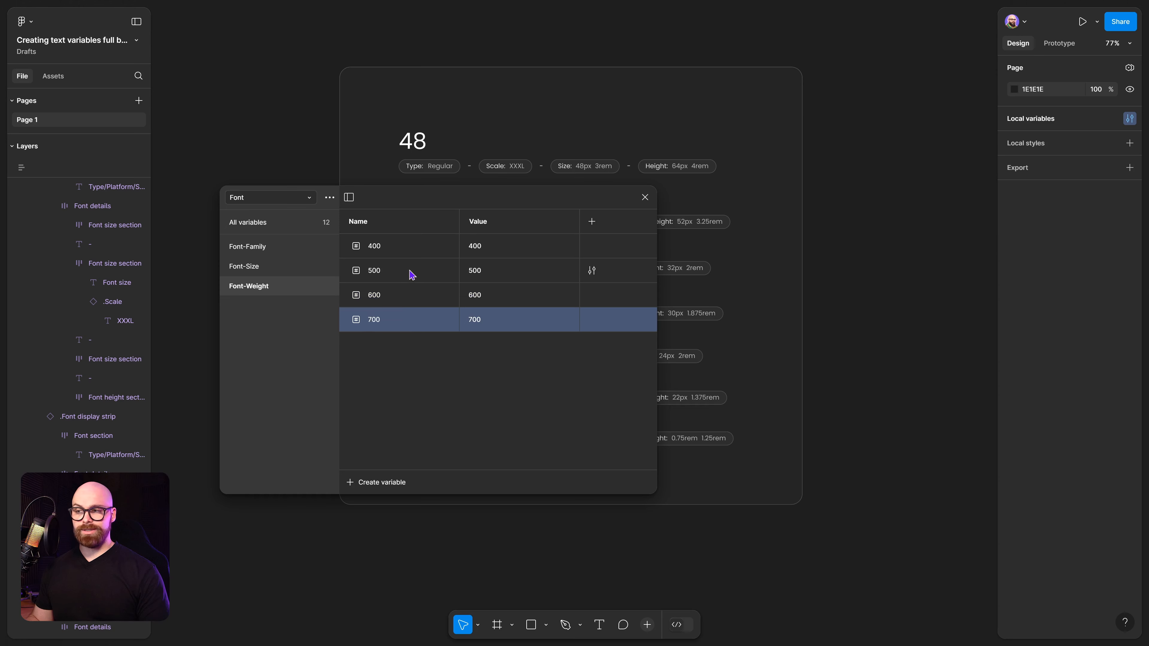
pyautogui.click(412, 274)
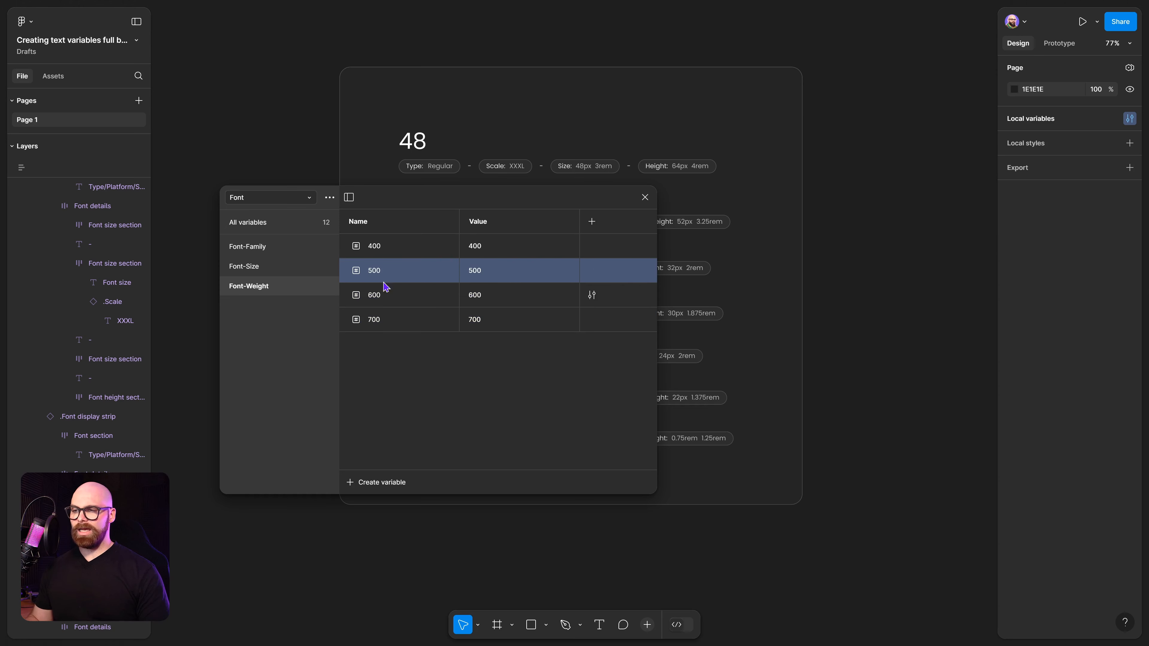
pyautogui.click(390, 295)
pyautogui.click(416, 319)
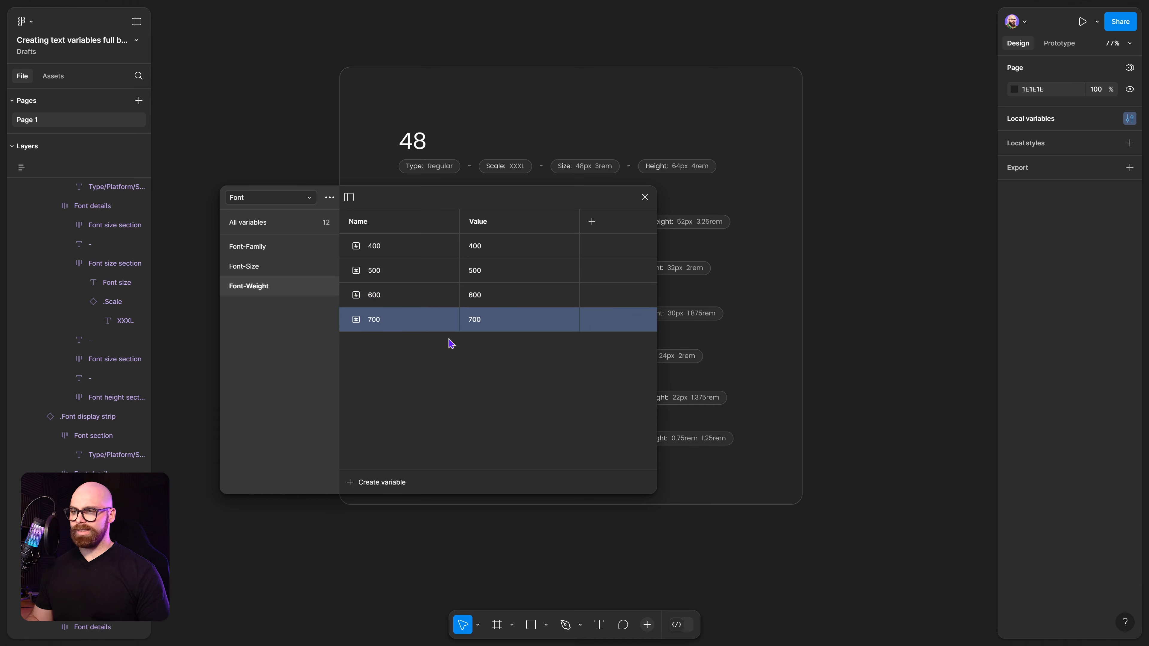
pyautogui.click(543, 398)
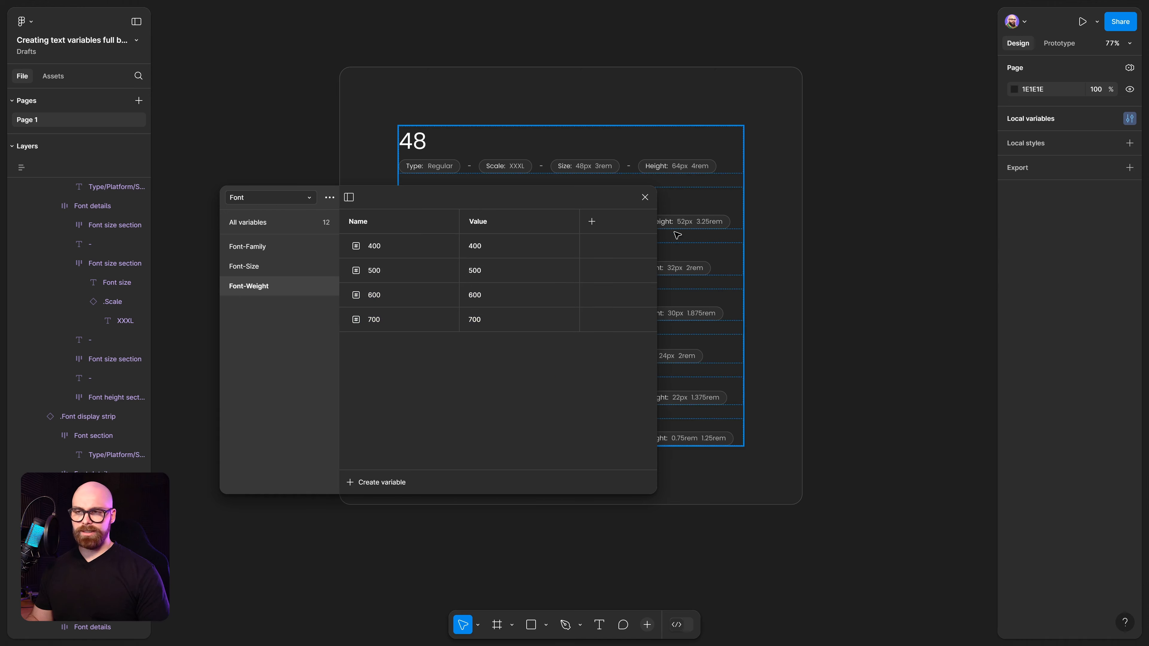
pyautogui.click(646, 197)
pyautogui.hscroll(2, 837, 281)
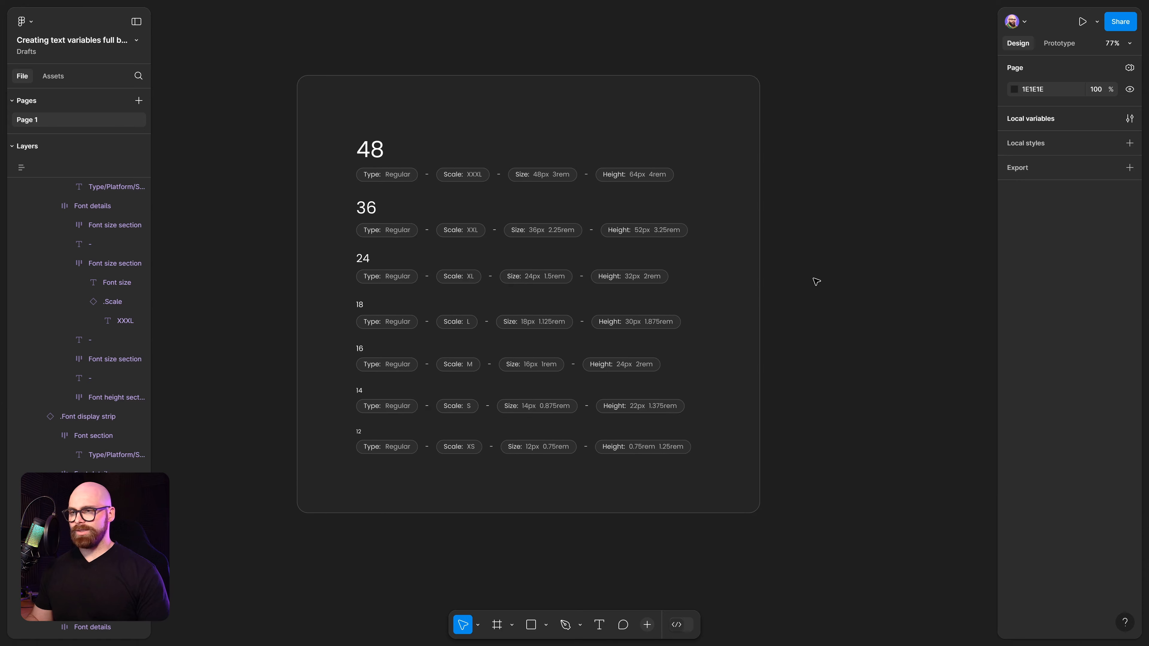
# Duplicate the font palette frame and place the copy beside the original.
pyautogui.click(649, 118)
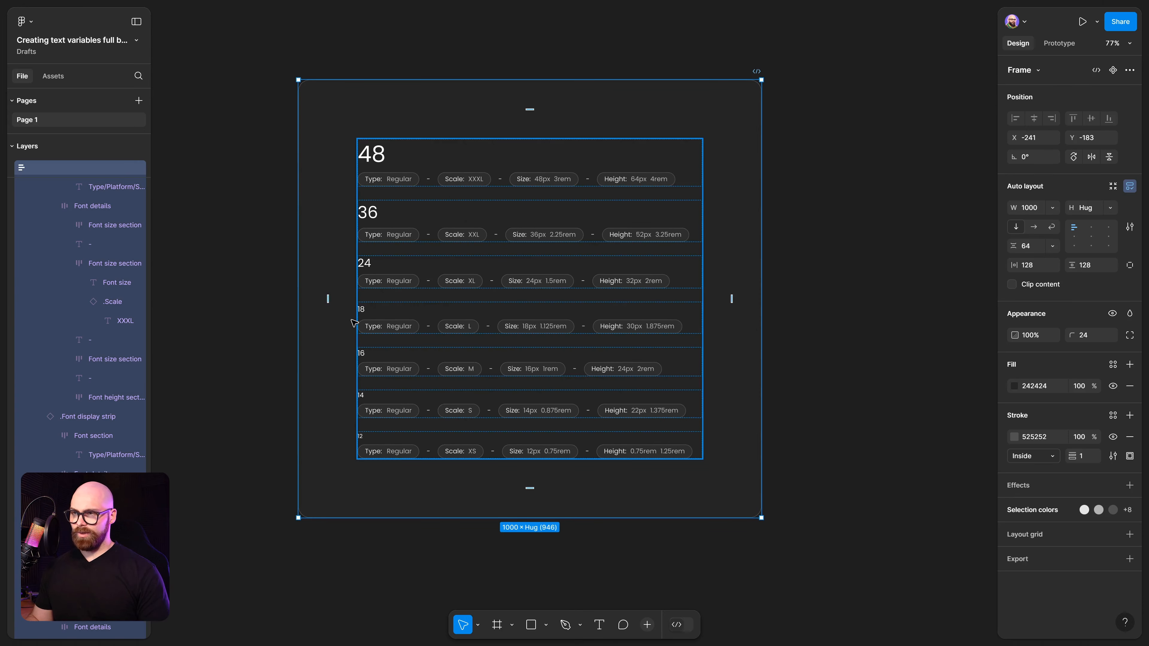
pyautogui.scroll(-3, 821, 321)
pyautogui.hscroll(5, 936, 312)
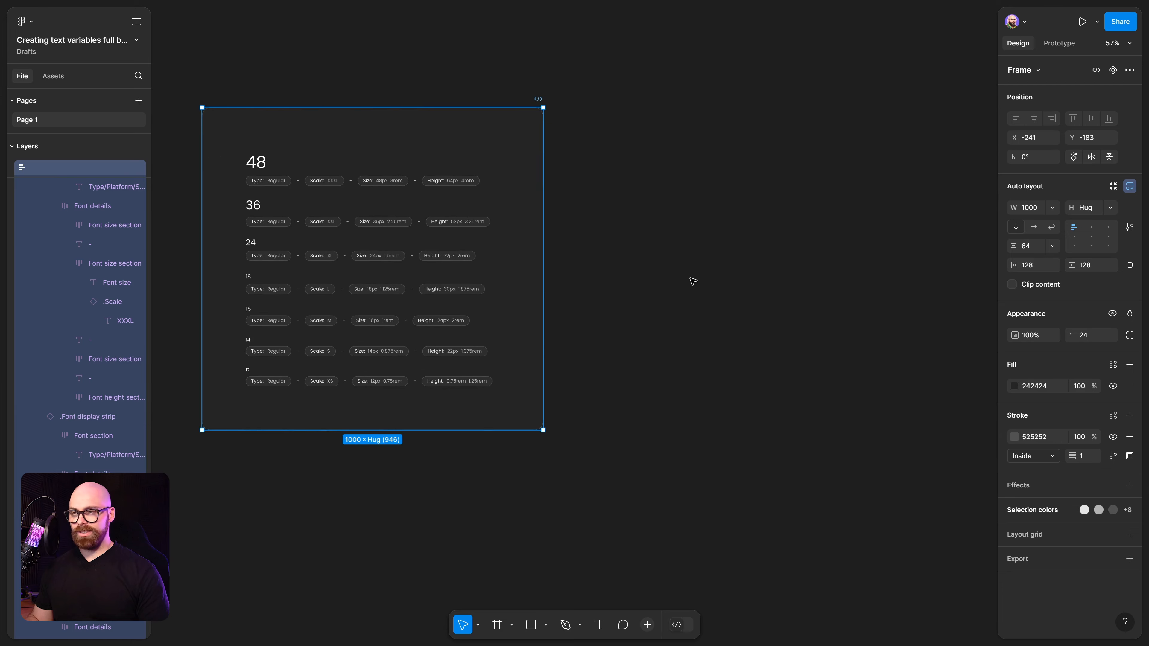
pyautogui.moveTo(322, 142); pyautogui.dragTo(704, 145)
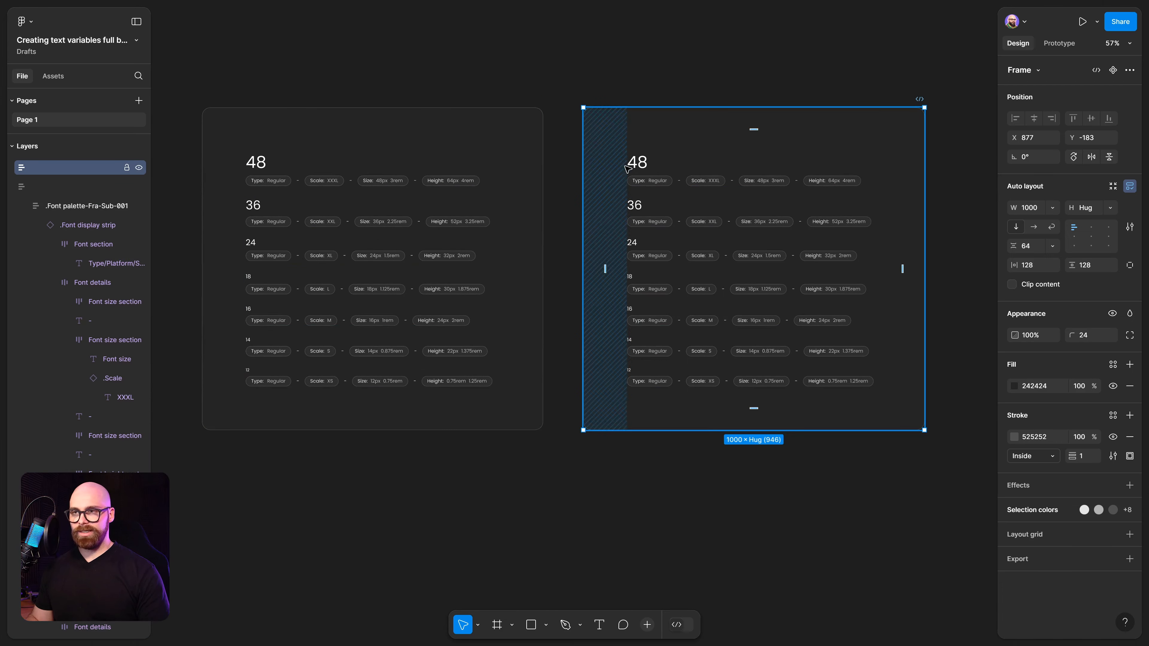
# Bind the font weights of the copy's 48 and 36 headings to the Font-Weight 500 variable.
pyautogui.keyDown('ctrl'); pyautogui.click(637, 162); pyautogui.keyUp('ctrl')
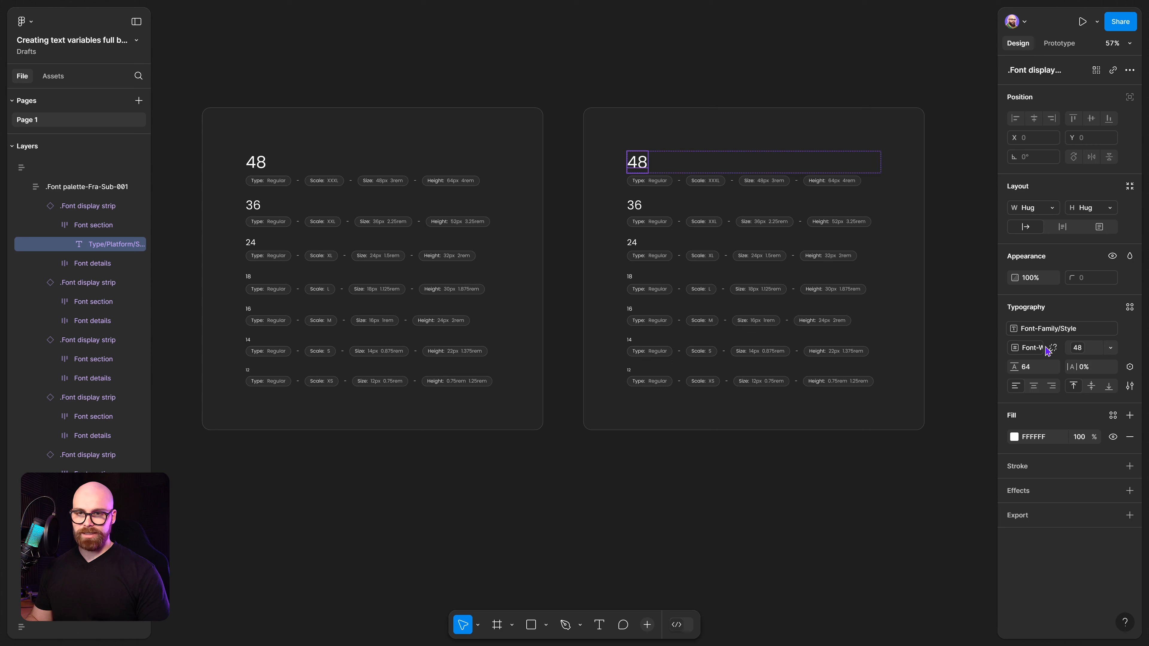
pyautogui.click(1035, 350)
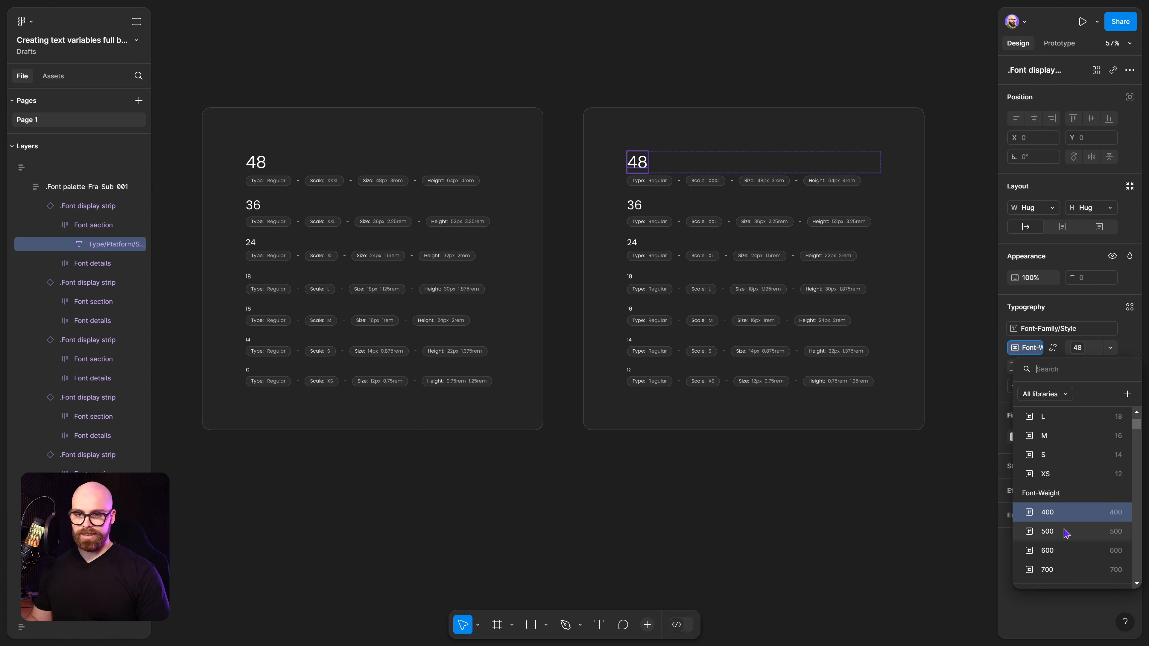
pyautogui.click(1047, 531)
pyautogui.keyDown('ctrl'); pyautogui.click(634, 205); pyautogui.keyUp('ctrl')
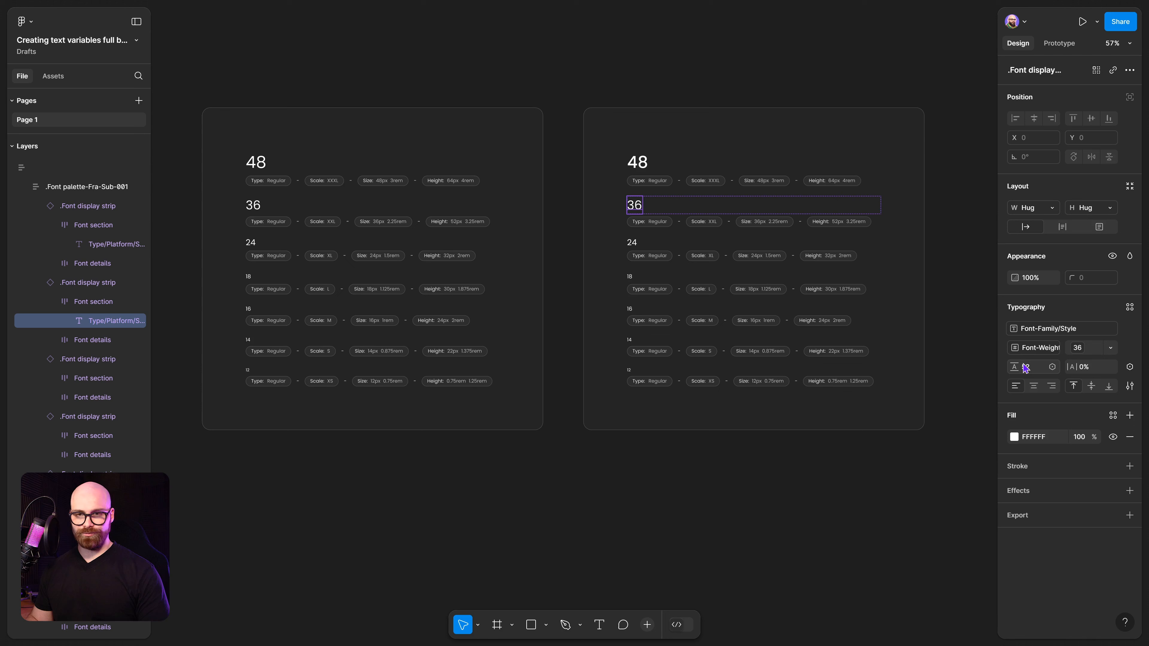
pyautogui.click(1035, 347)
pyautogui.click(1047, 536)
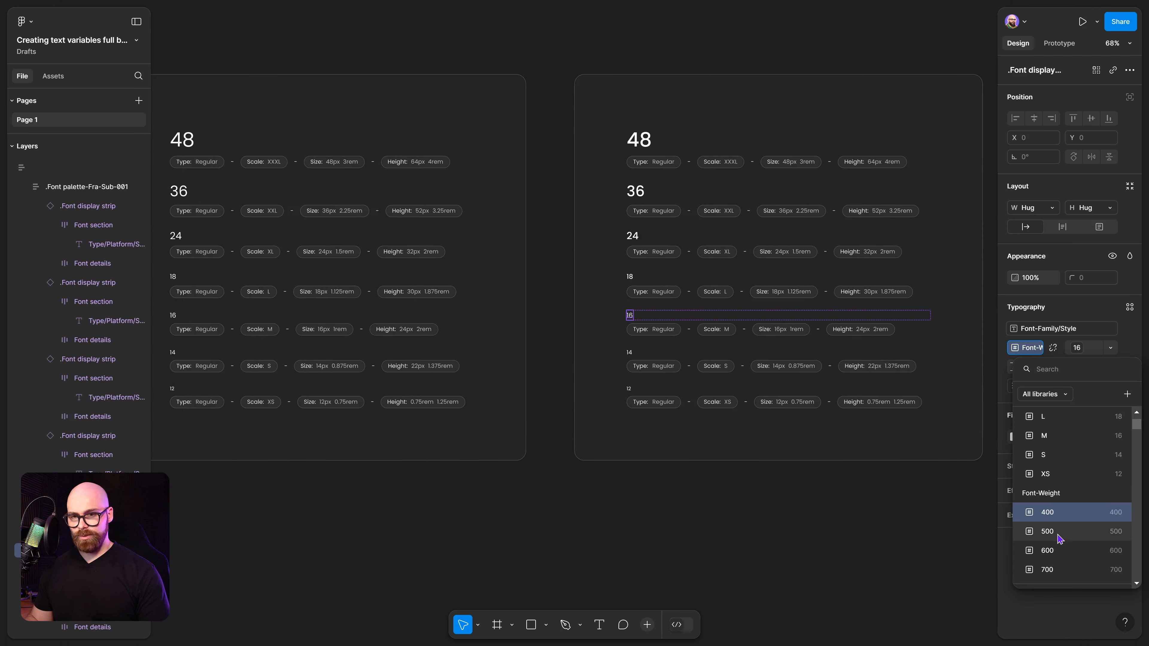
pyautogui.click(1058, 535)
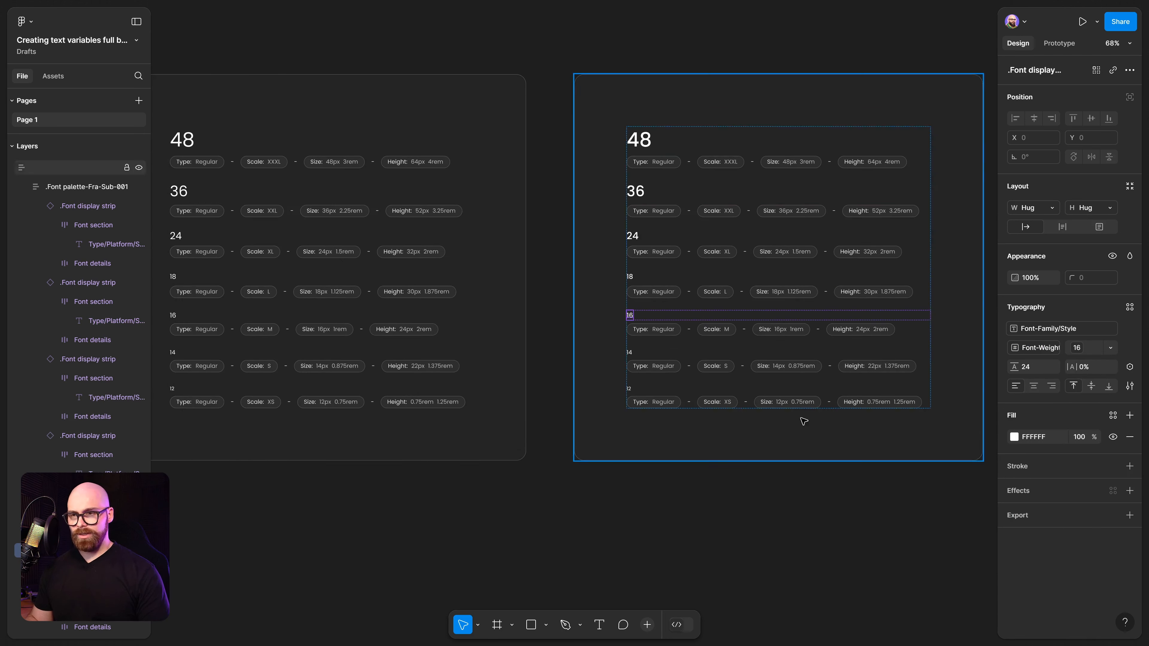
# Bind the copy's 14 heading font weight to the Font-Weight 500 variable.
pyautogui.keyDown('ctrl'); pyautogui.click(635, 353); pyautogui.keyUp('ctrl')
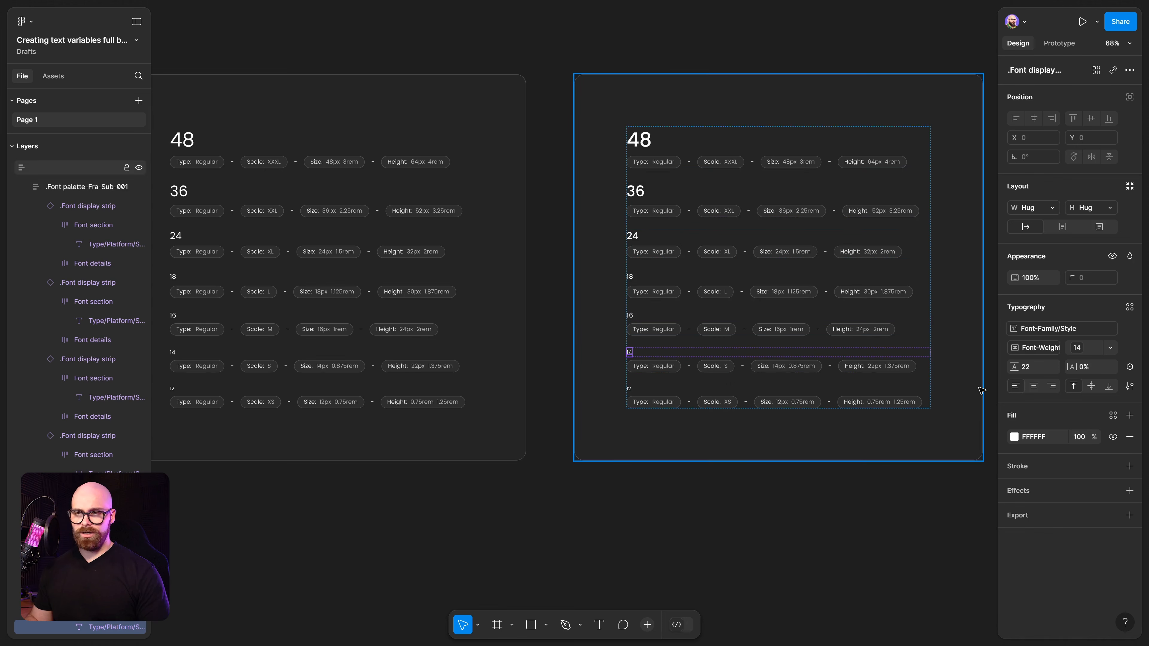
pyautogui.click(1035, 348)
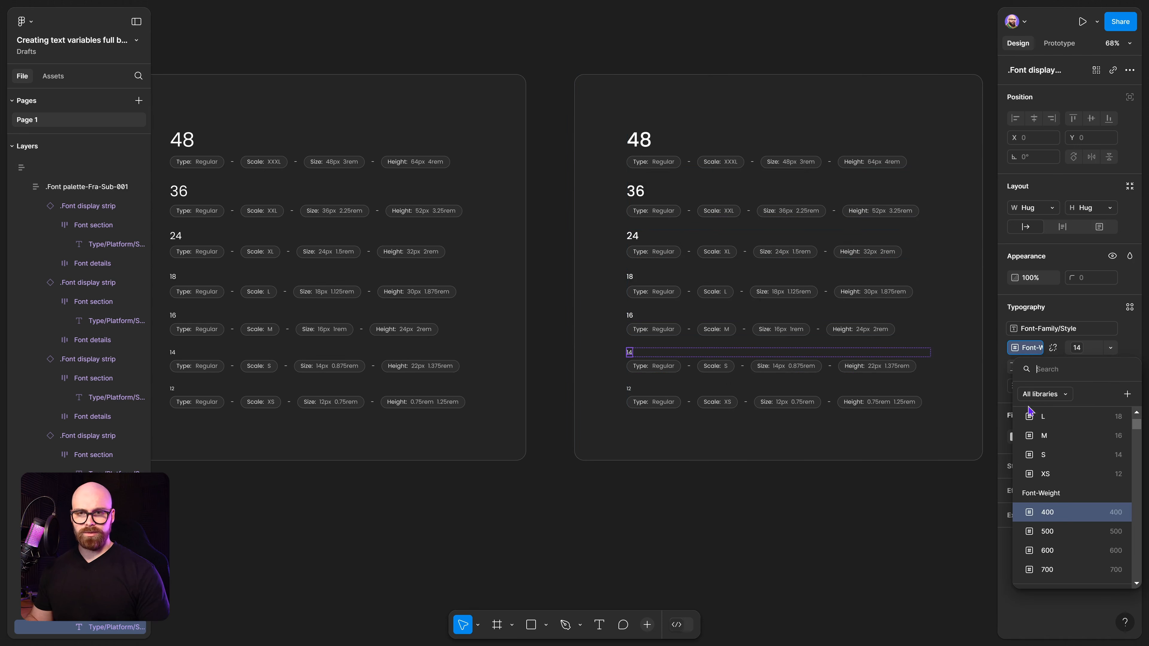
pyautogui.click(1048, 532)
pyautogui.click(649, 470)
pyautogui.scroll(-3, 649, 471)
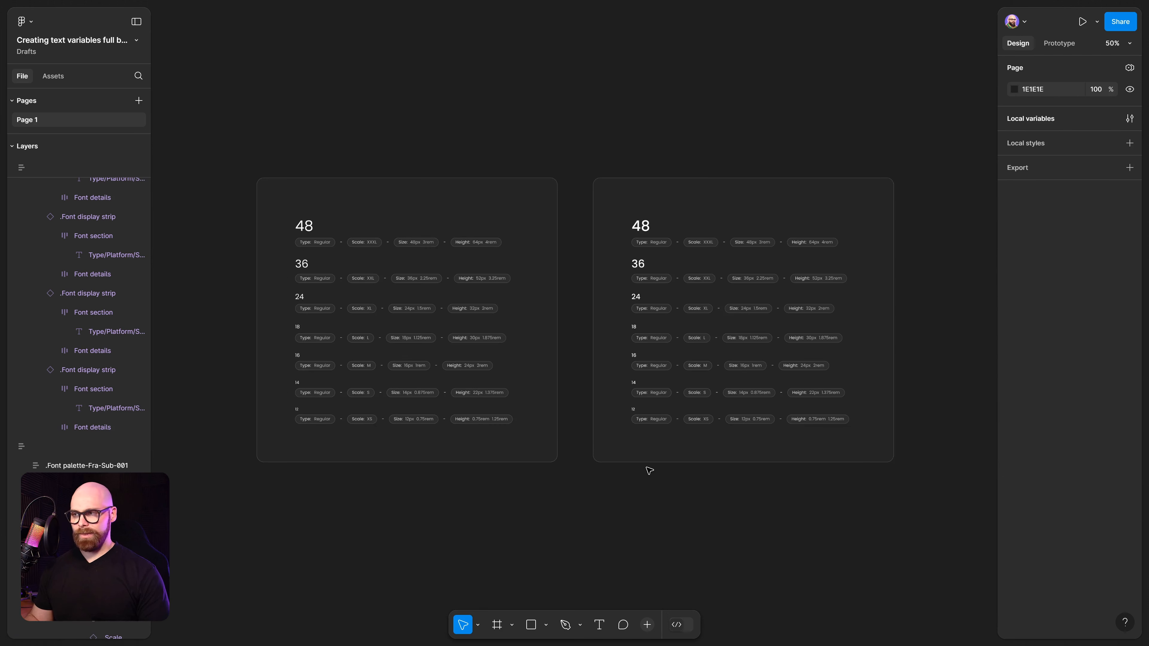
pyautogui.scroll(-1, 647, 475)
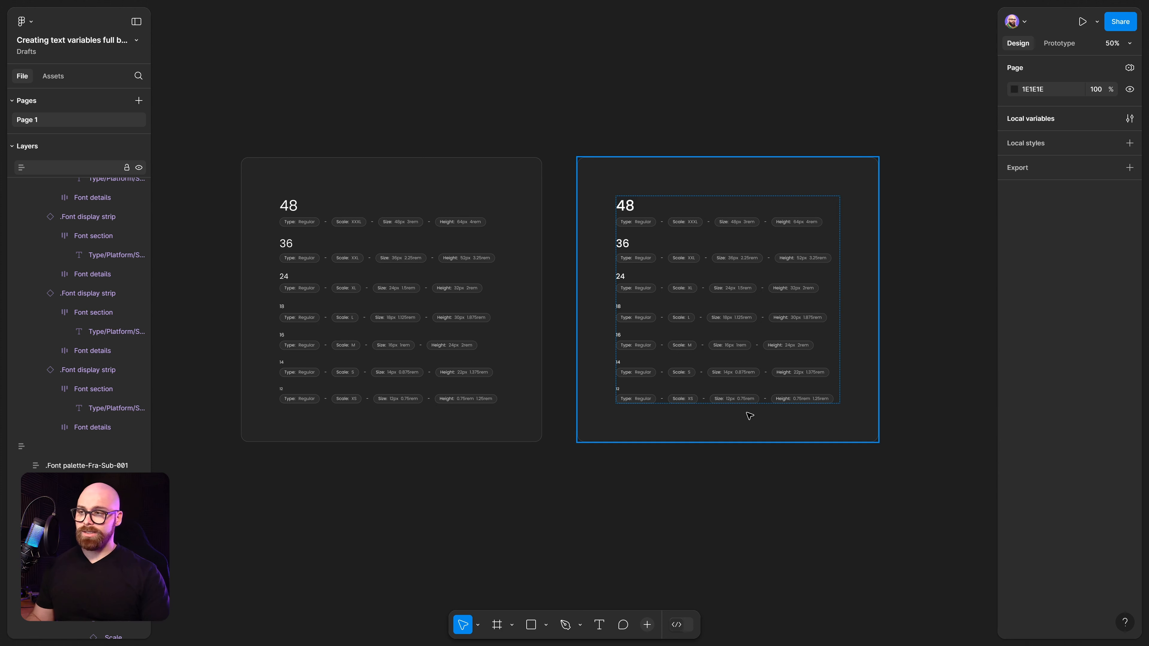
pyautogui.hscroll(-1, 439, 543)
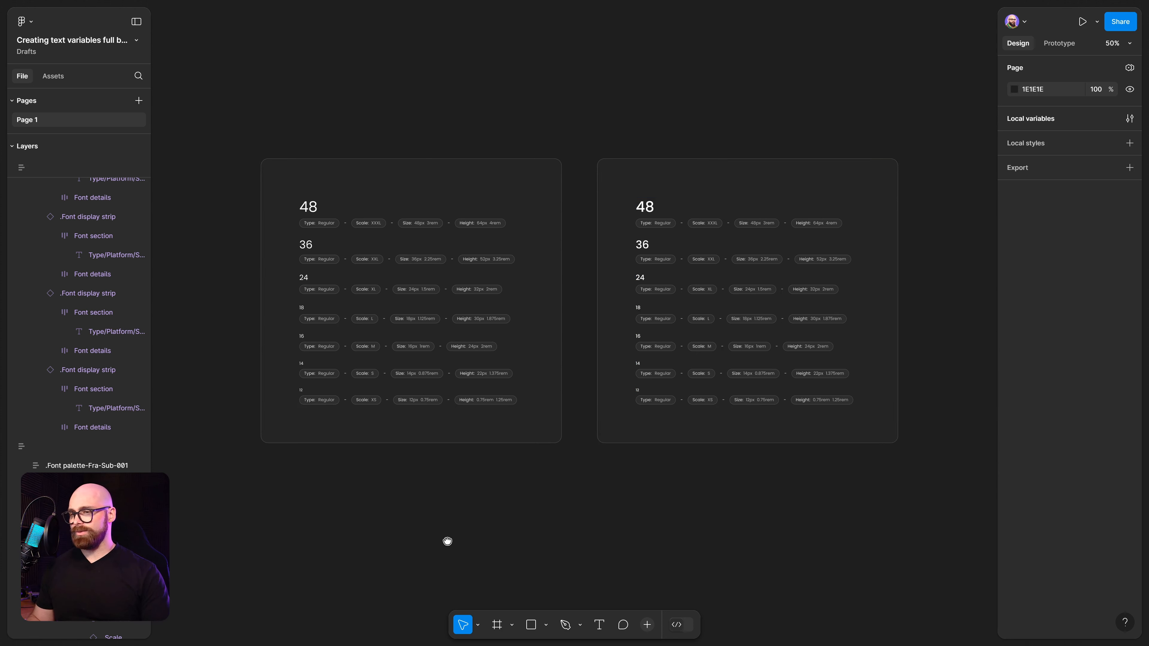
pyautogui.click(315, 208)
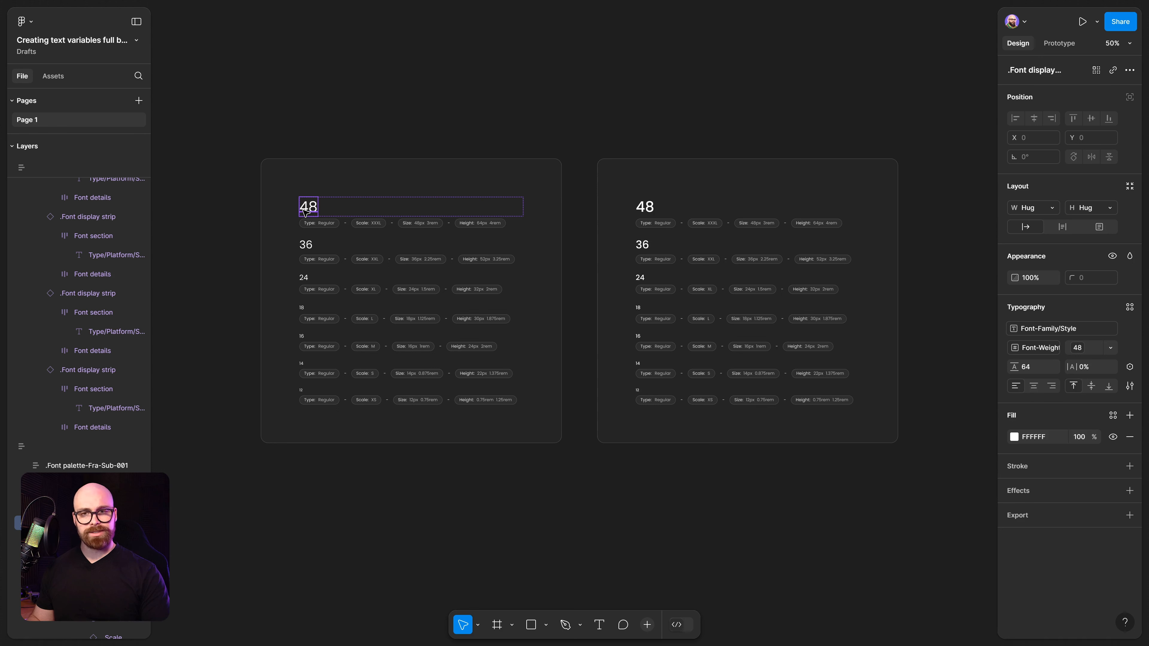
pyautogui.click(1129, 307)
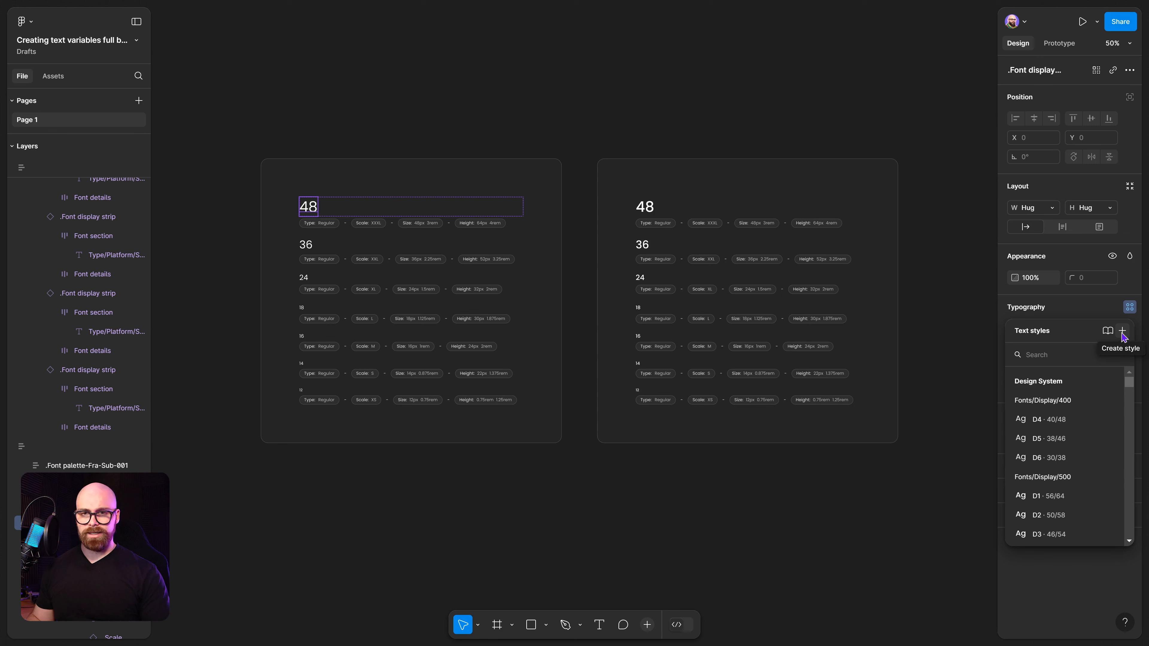
pyautogui.click(1122, 332)
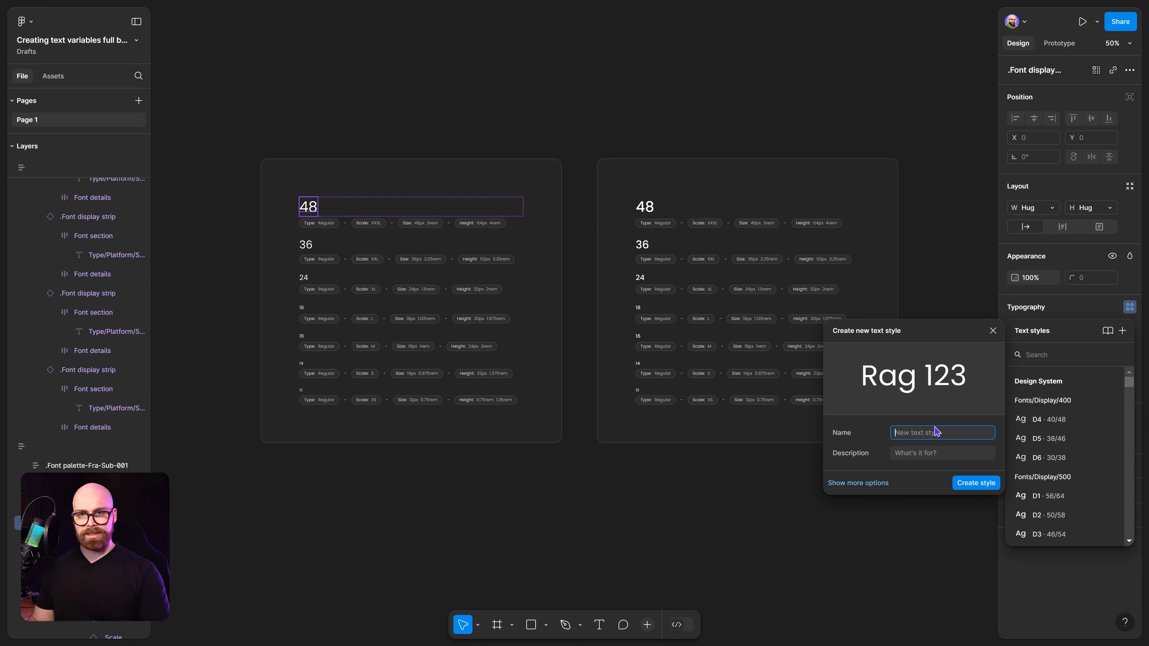
pyautogui.click(965, 271)
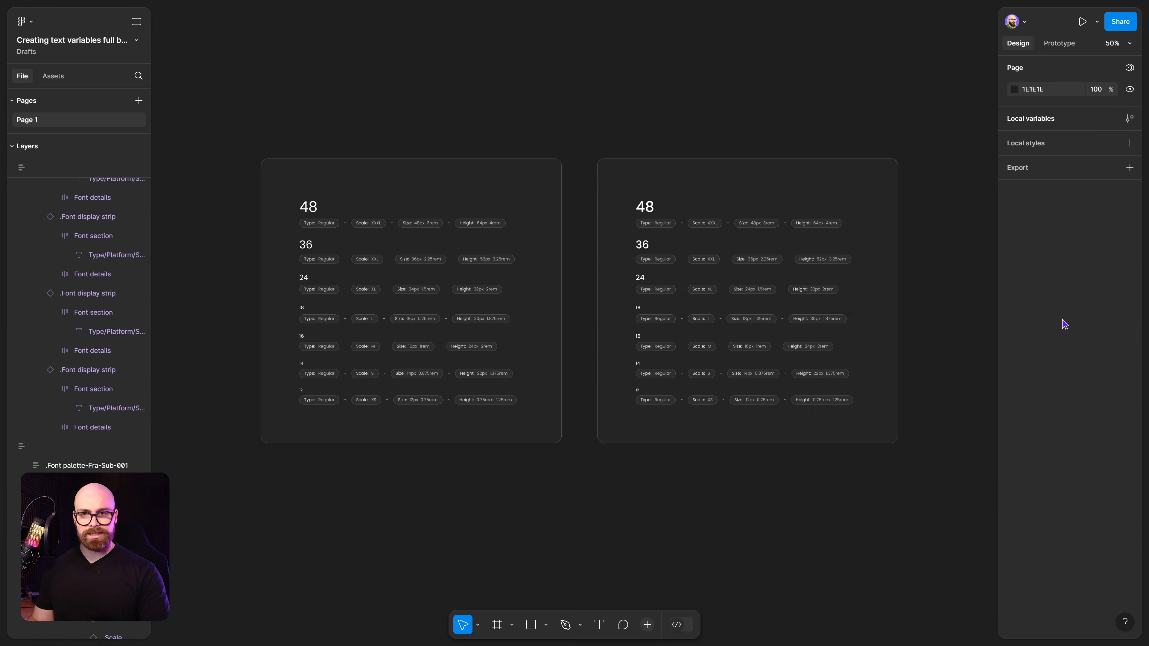
# Create a text style named Font/3XL/400 from the original palette's 48 heading.
pyautogui.scroll(2, 314, 235)
pyautogui.keyDown('ctrl'); pyautogui.click(313, 197); pyautogui.keyUp('ctrl')
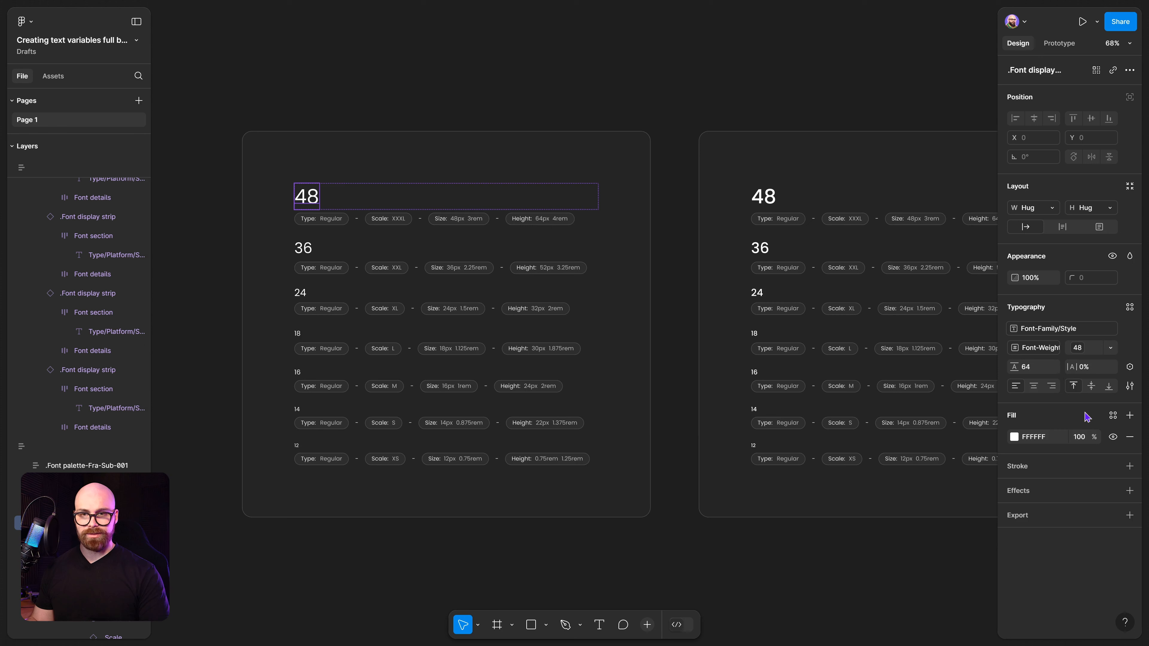
pyautogui.click(1079, 348)
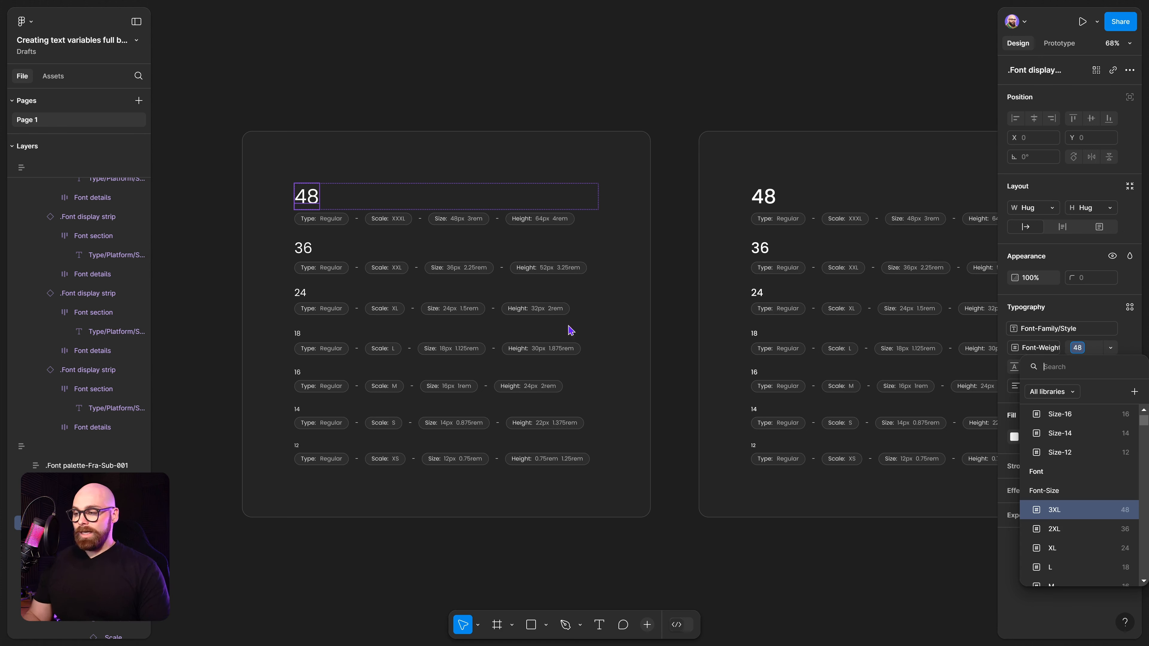
pyautogui.click(451, 61)
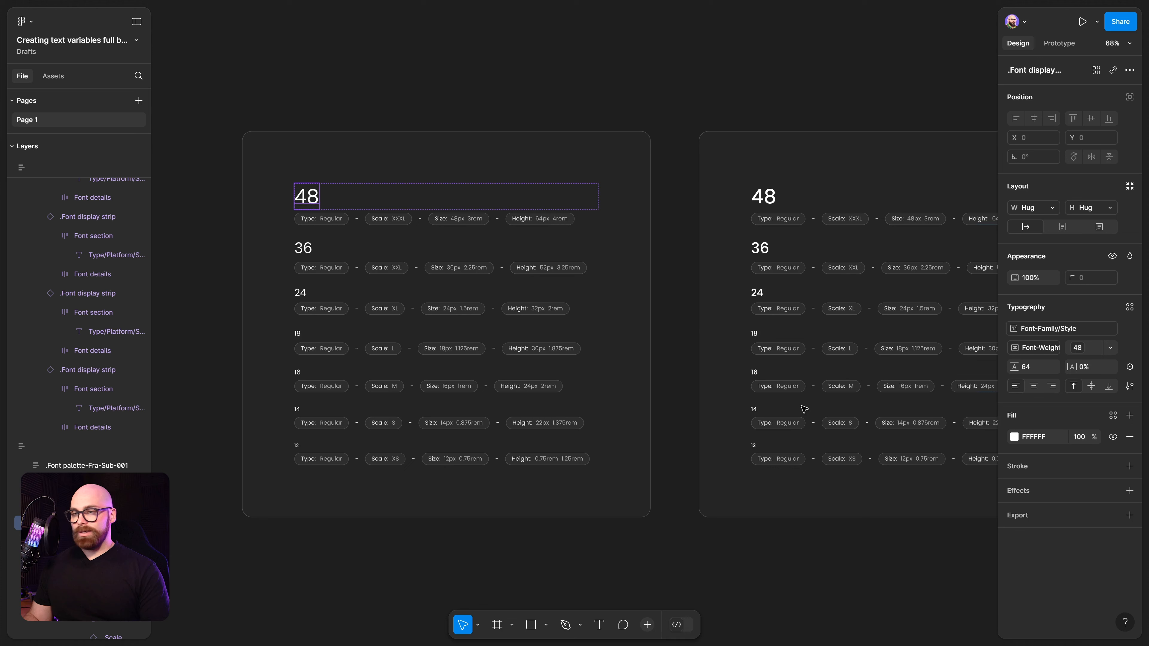
pyautogui.click(1129, 308)
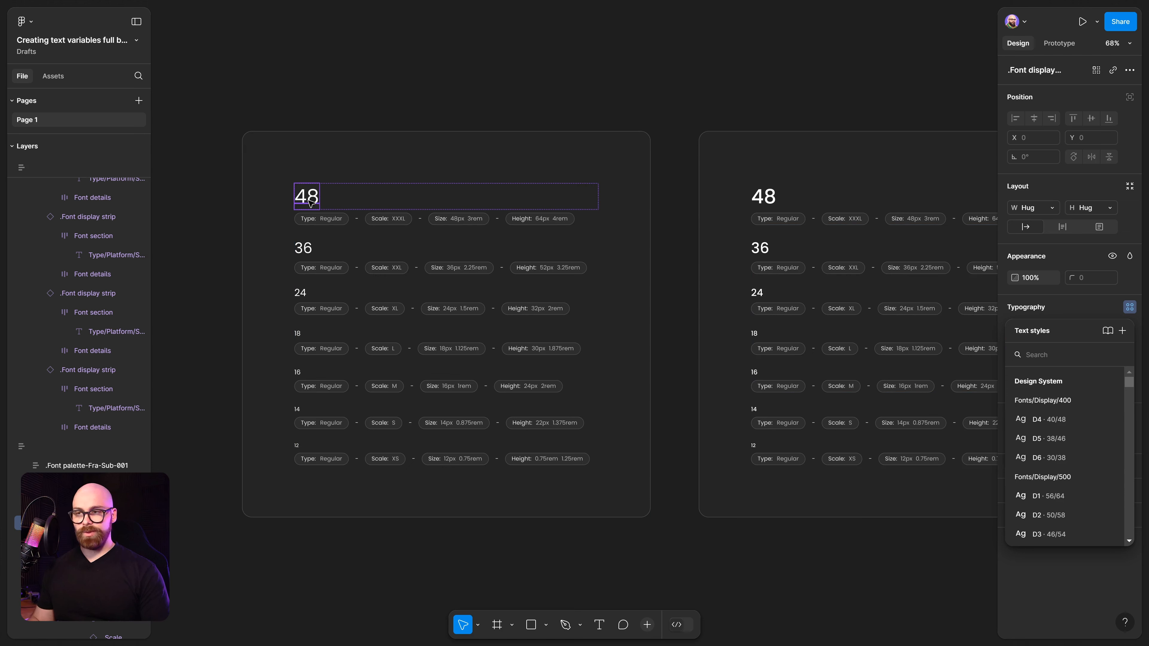
pyautogui.click(398, 119)
pyautogui.keyDown('ctrl'); pyautogui.click(309, 198); pyautogui.keyUp('ctrl')
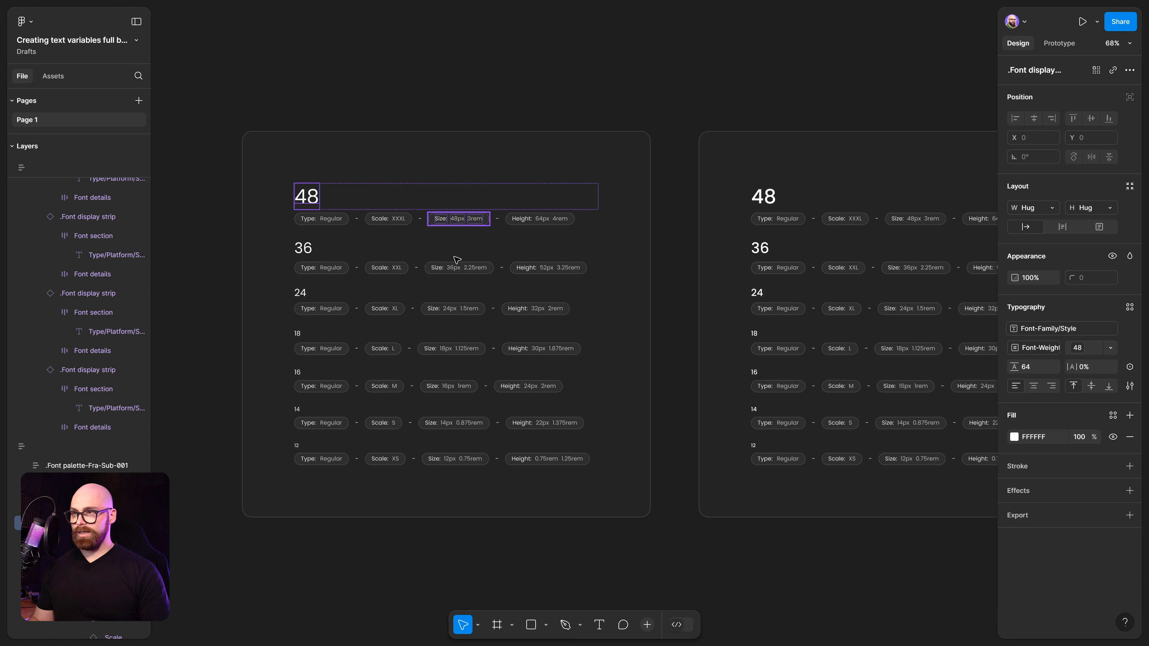
pyautogui.click(1130, 307)
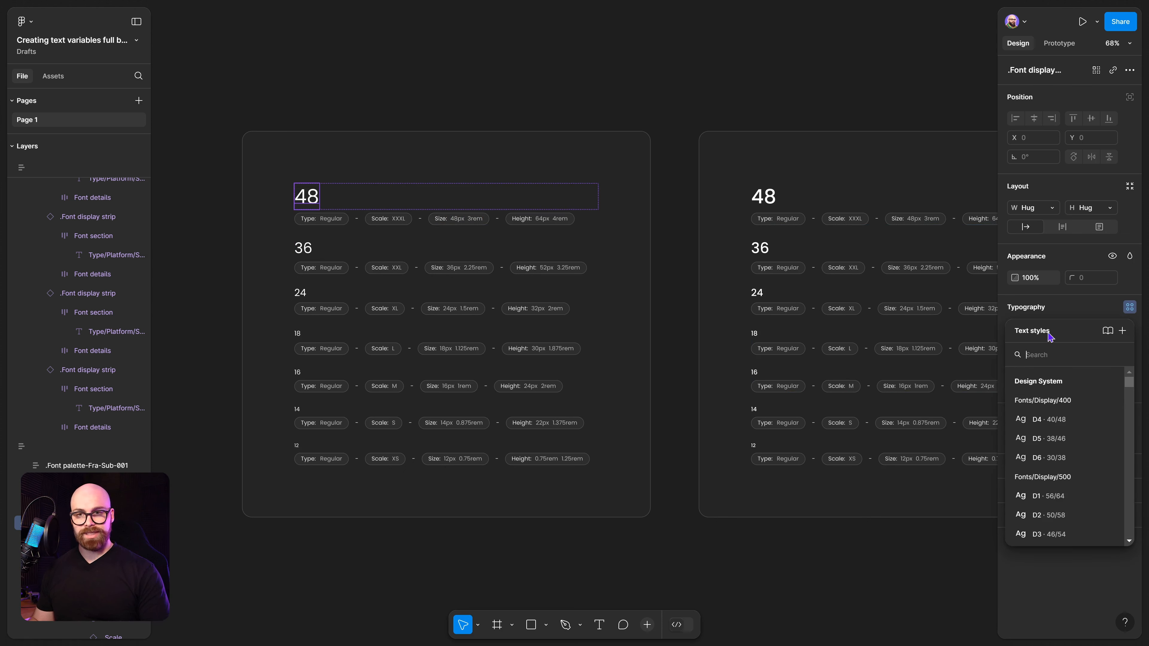
pyautogui.click(1123, 331)
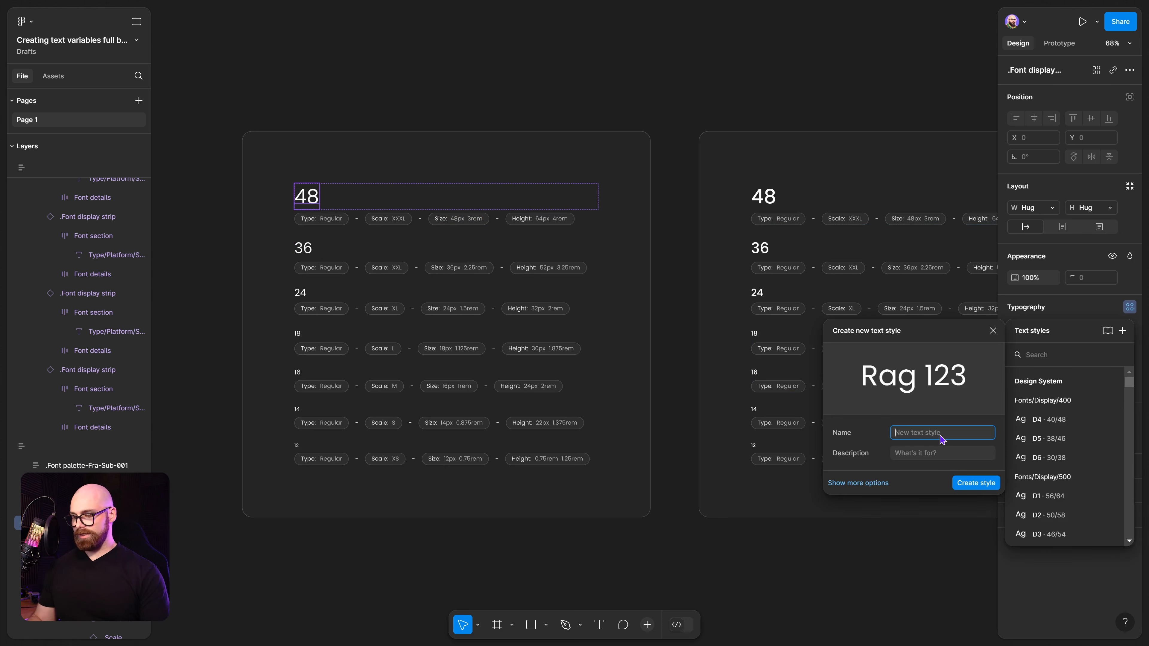
pyautogui.write('Font')
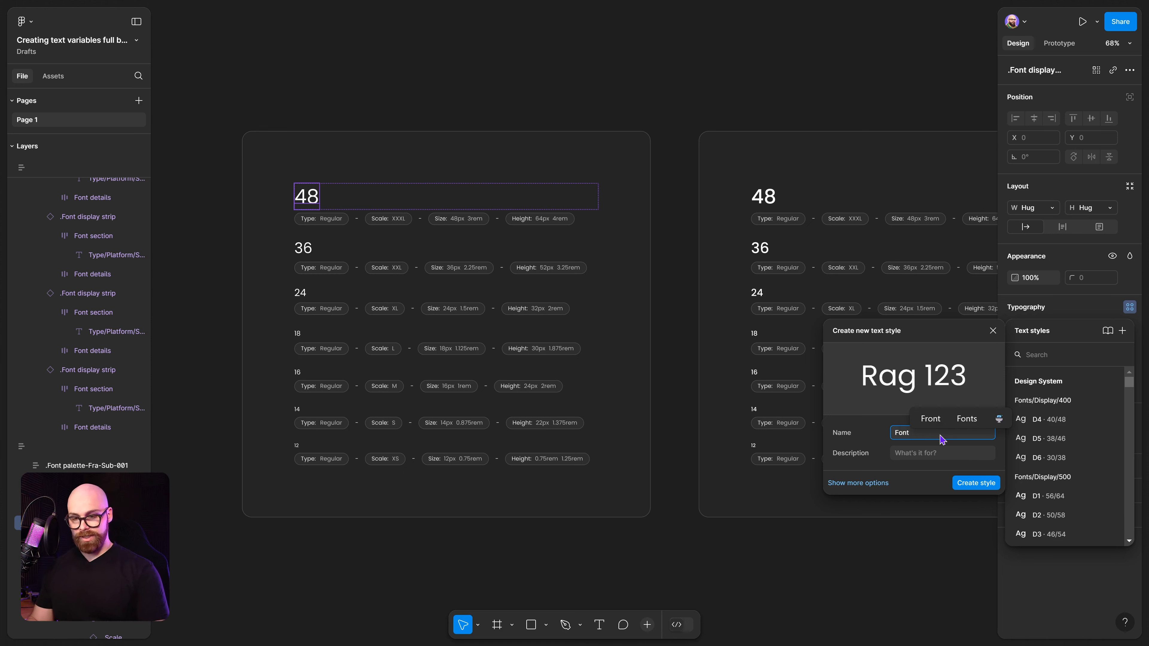
pyautogui.write('/')
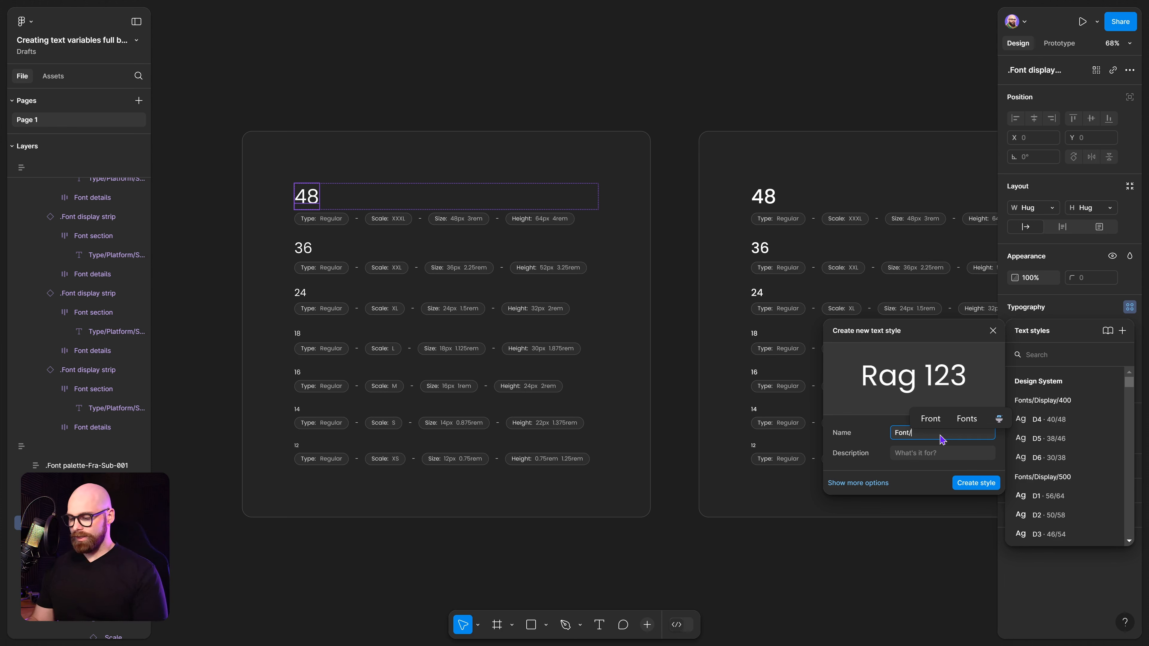
pyautogui.write('3XL/400')
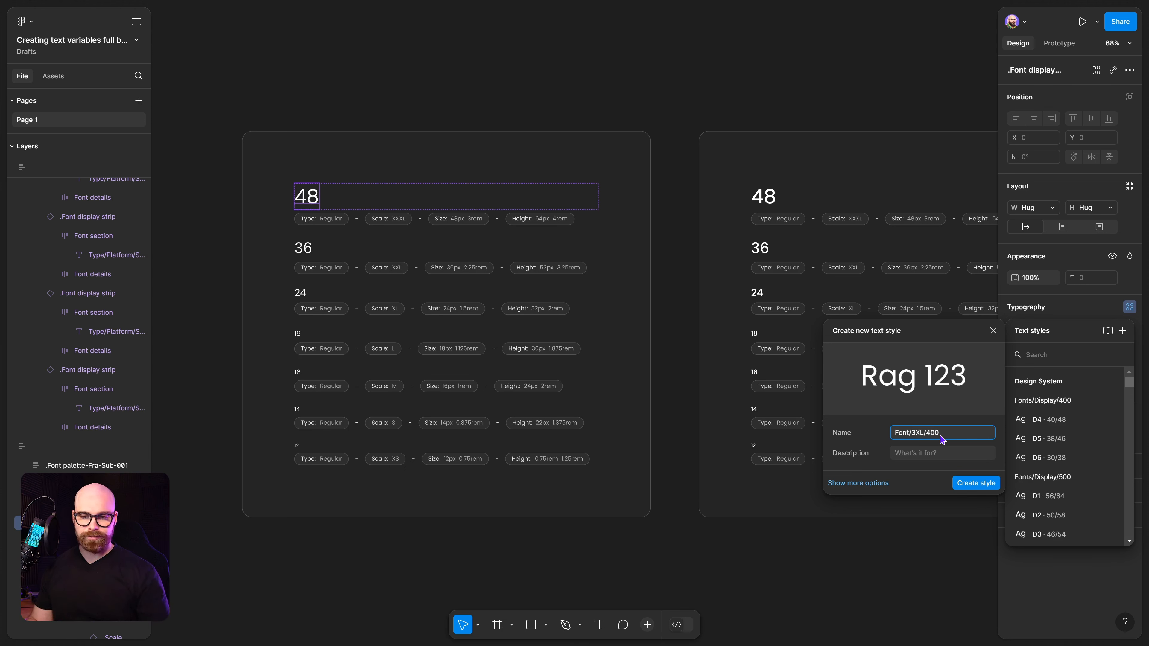
pyautogui.press('Return')
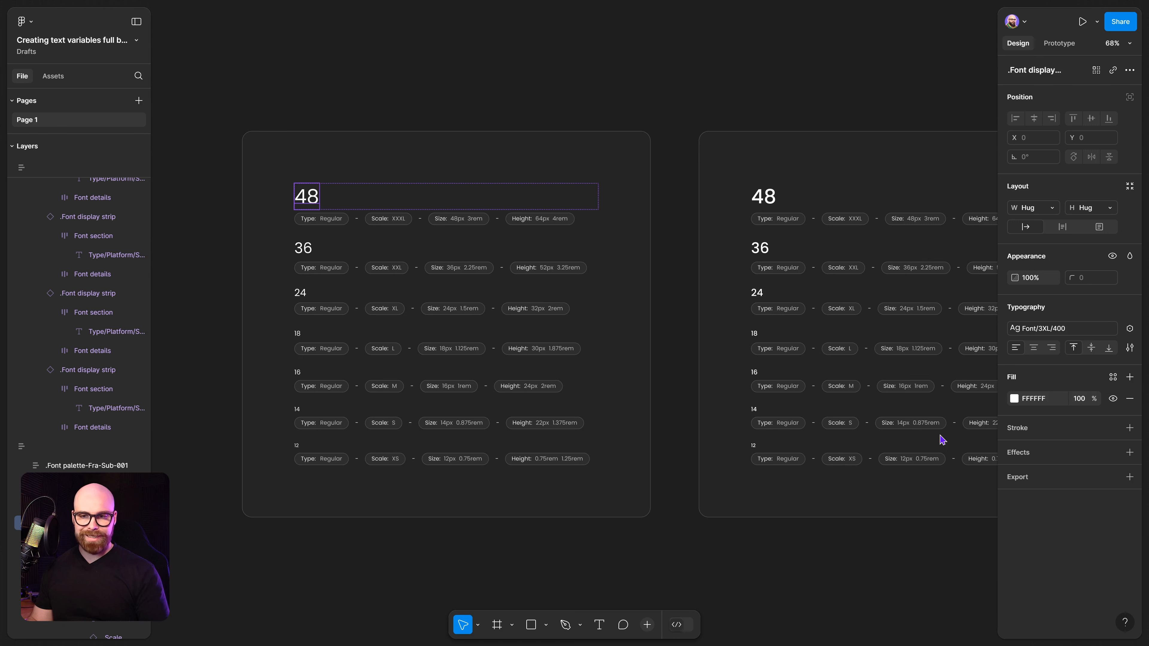
# Create a text style named Font/2XL/400 from the original palette's 36 heading.
pyautogui.click(918, 65)
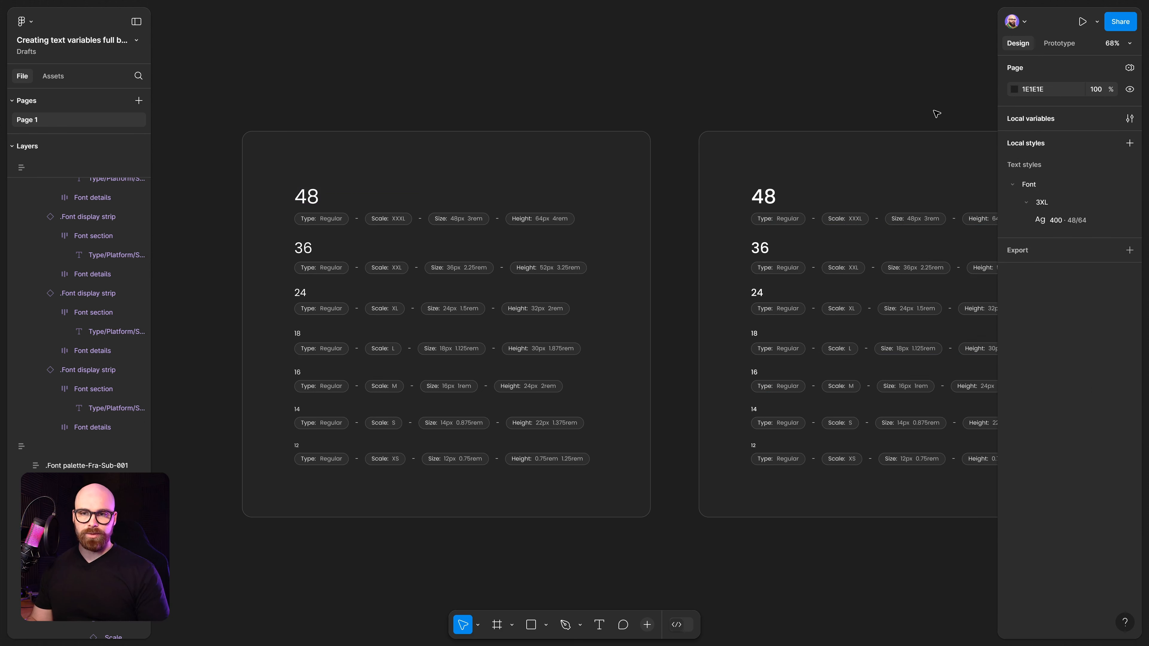
pyautogui.click(1030, 193)
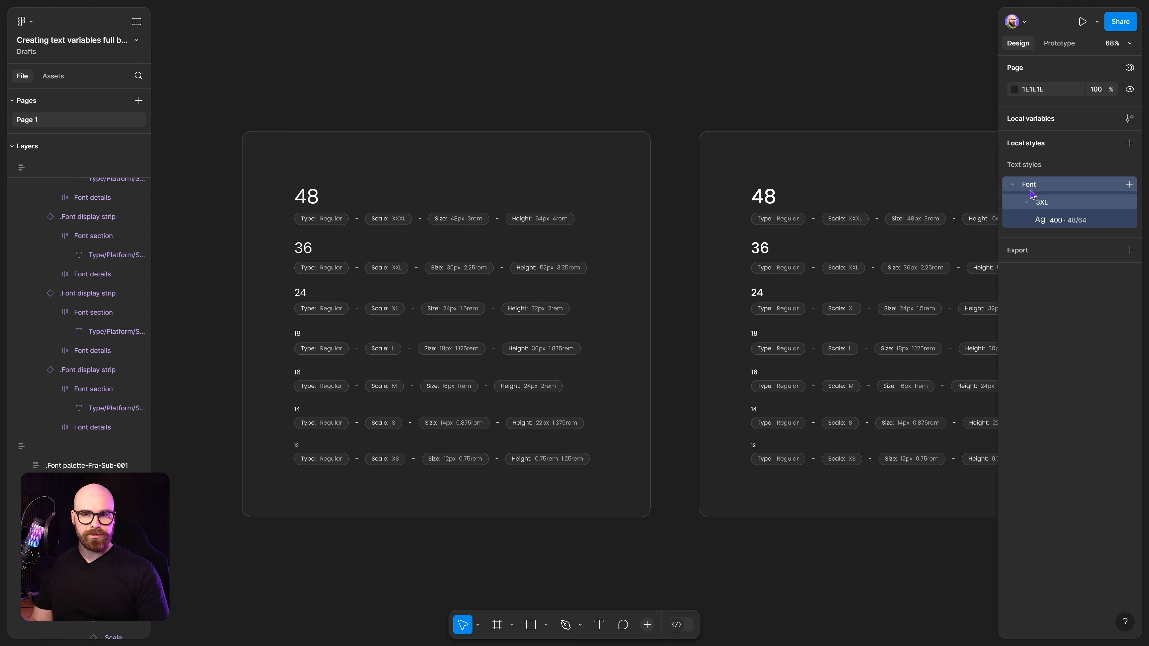
pyautogui.click(1054, 207)
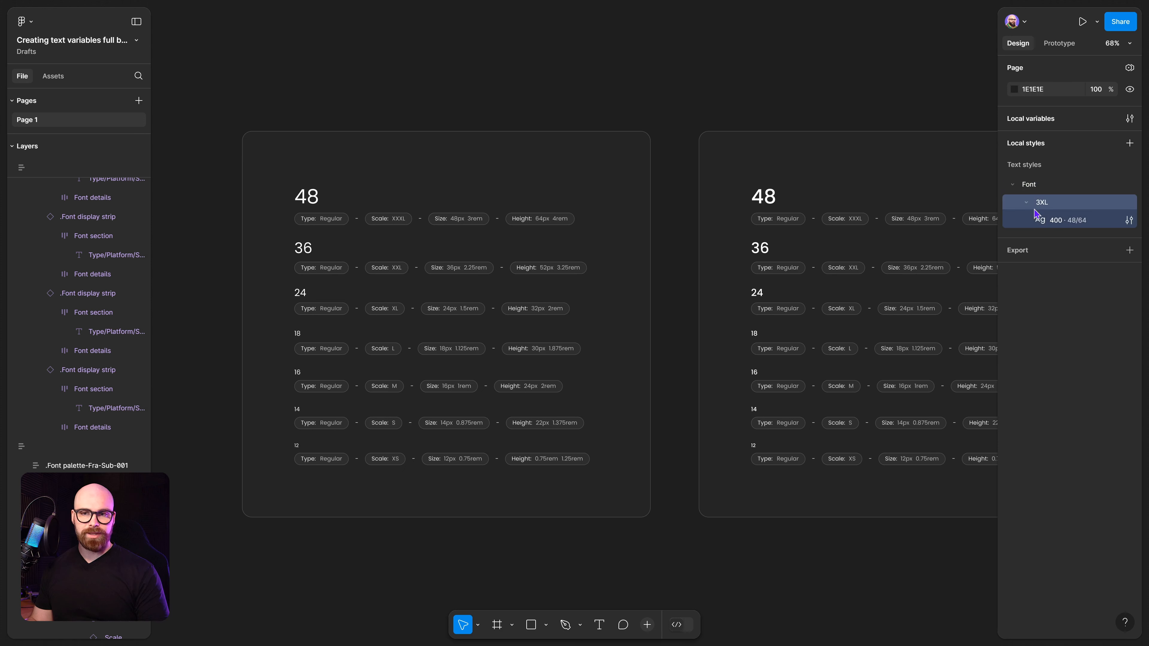
pyautogui.click(1064, 224)
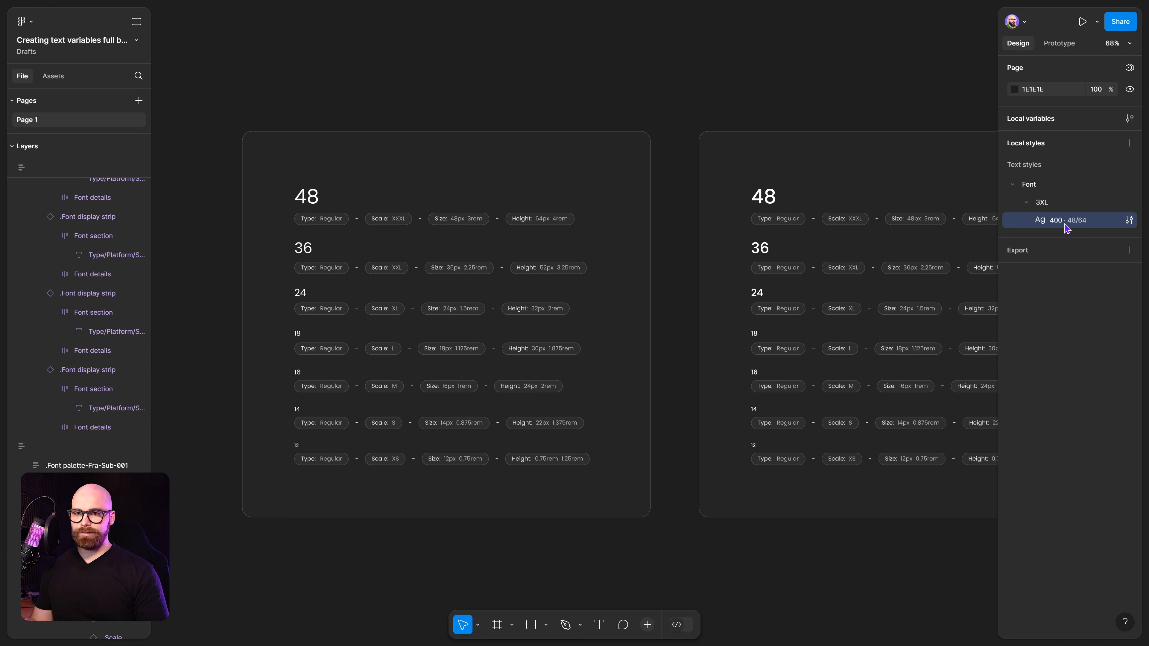
pyautogui.click(312, 252)
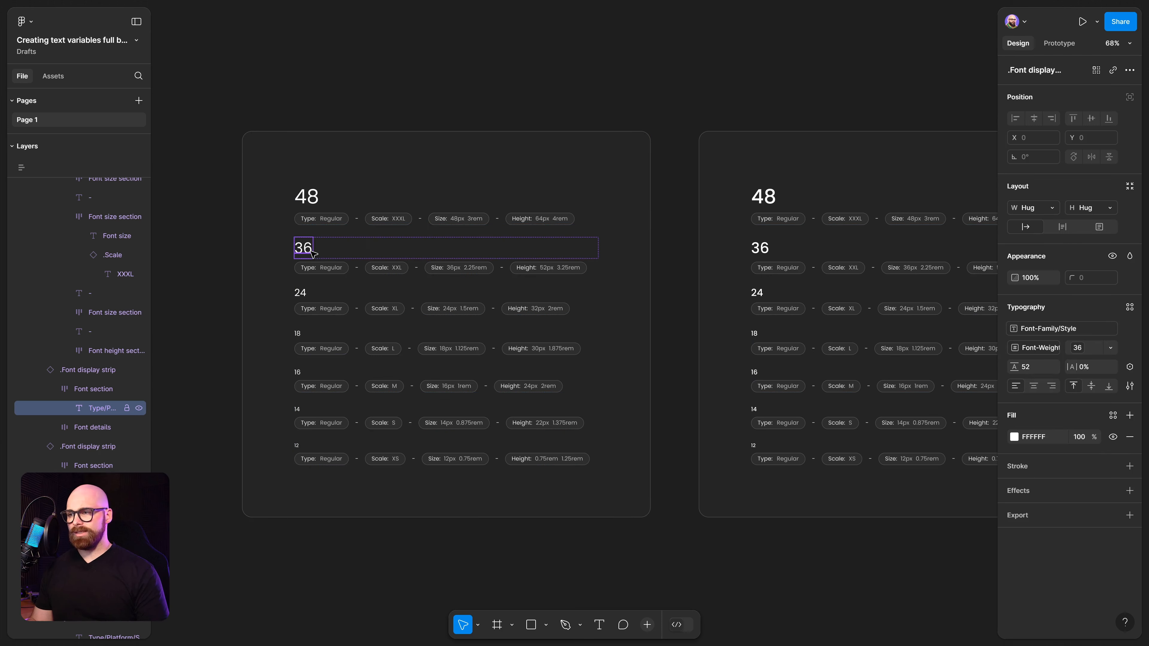
pyautogui.click(1130, 308)
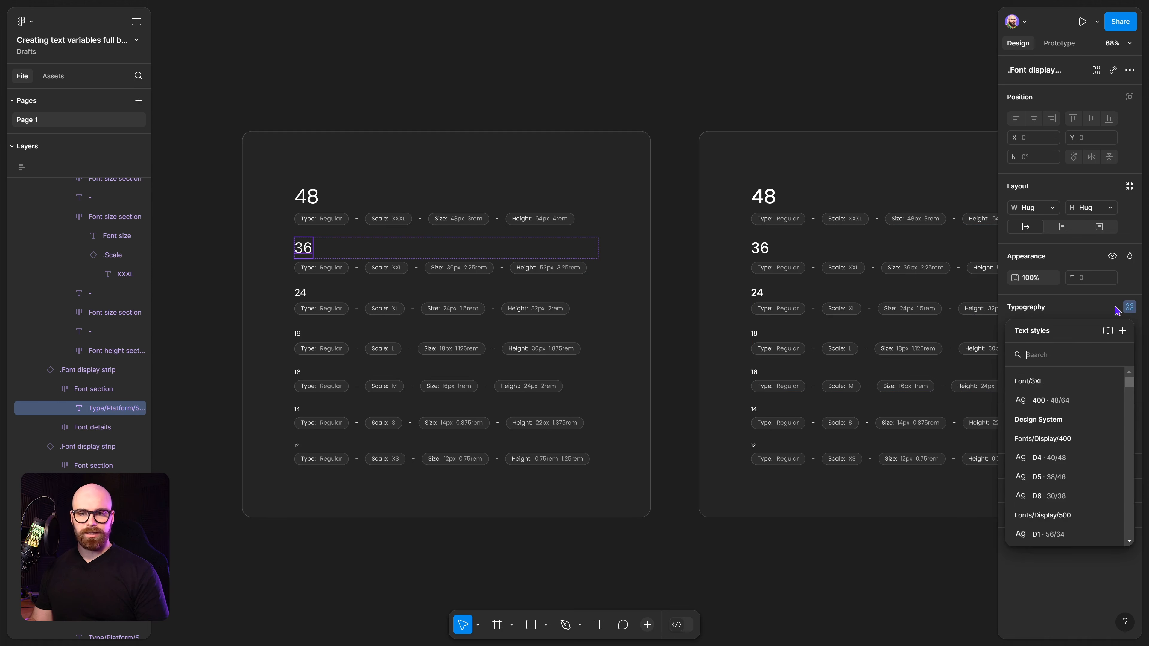
pyautogui.click(1123, 330)
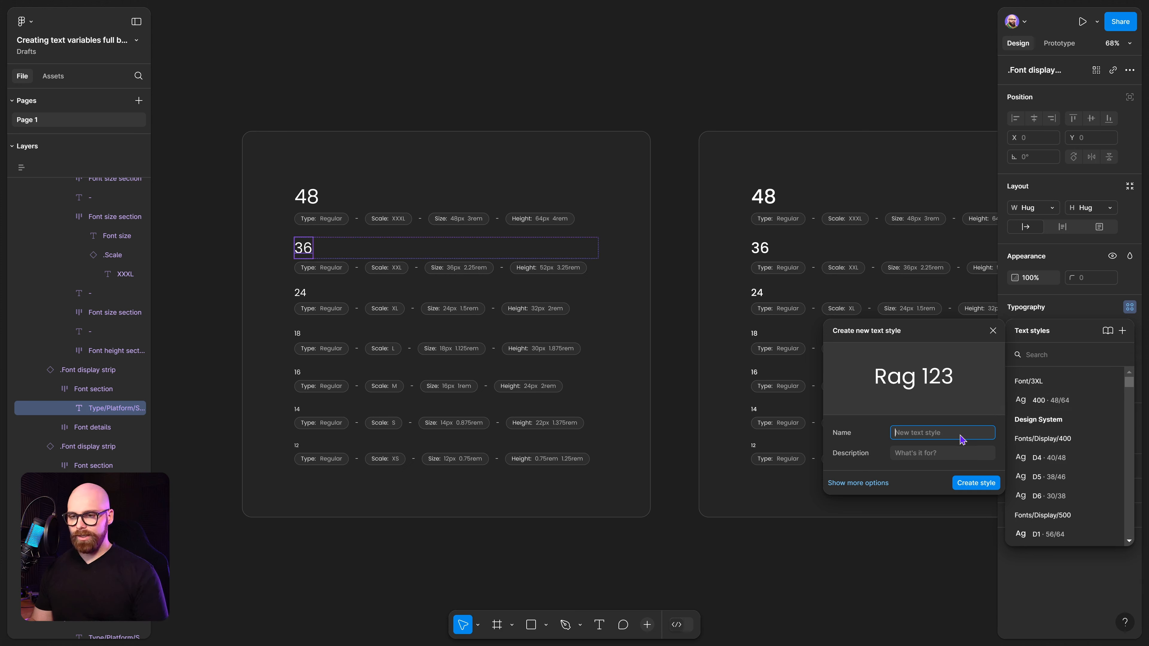
pyautogui.write('Font/')
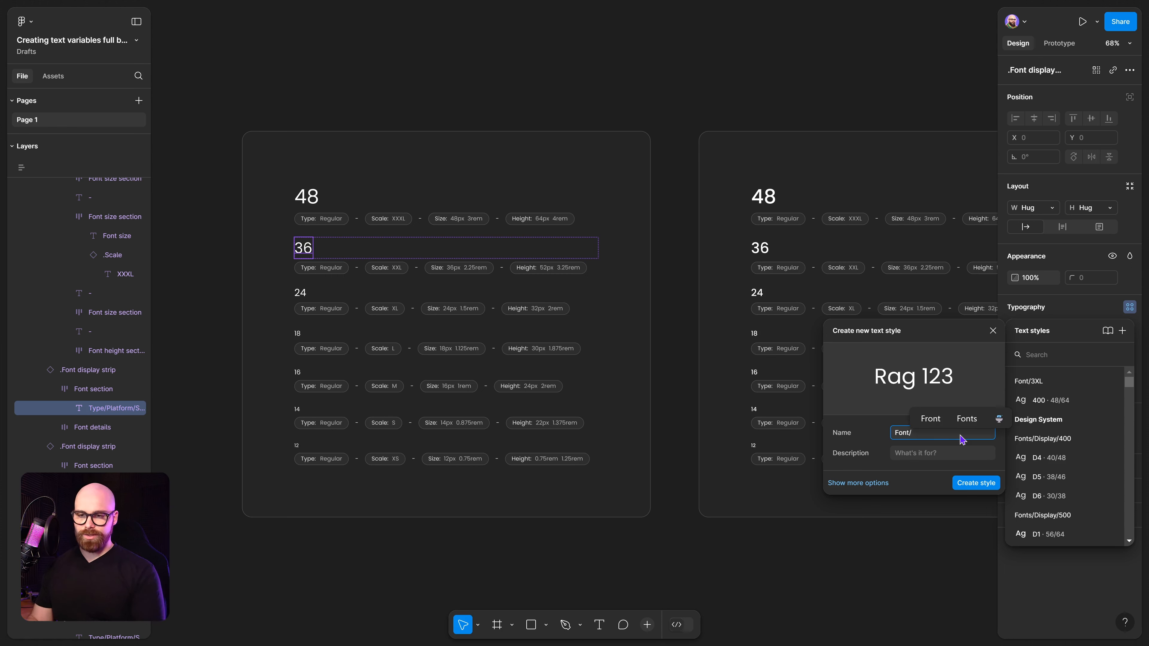
pyautogui.write('2')
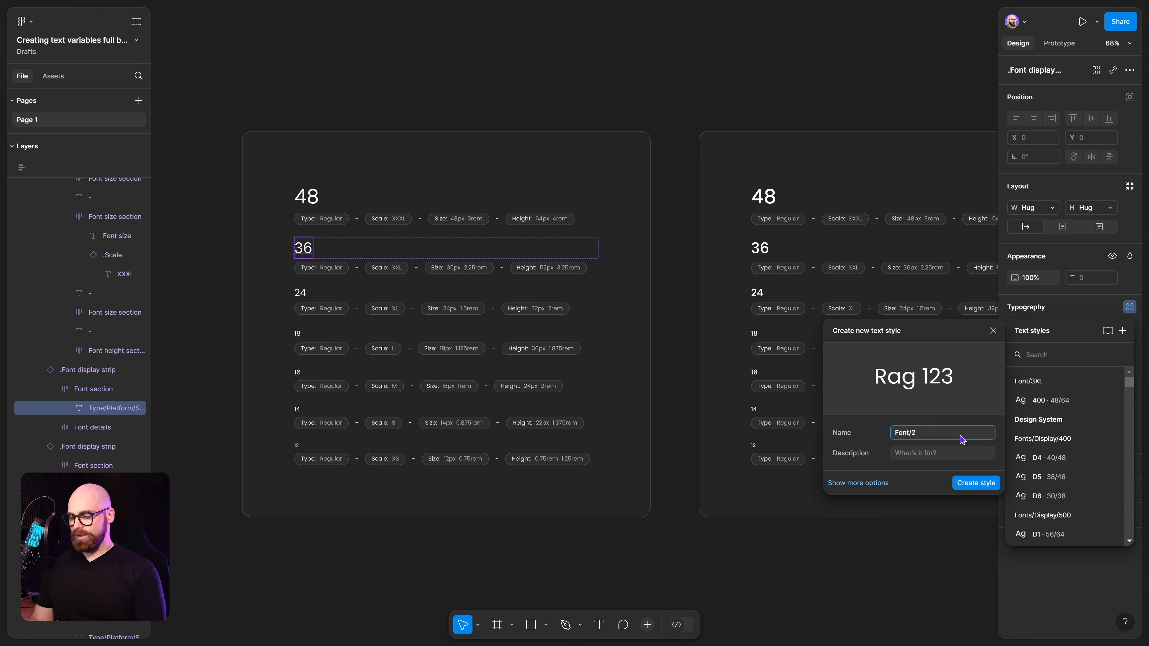
pyautogui.write('XL/400')
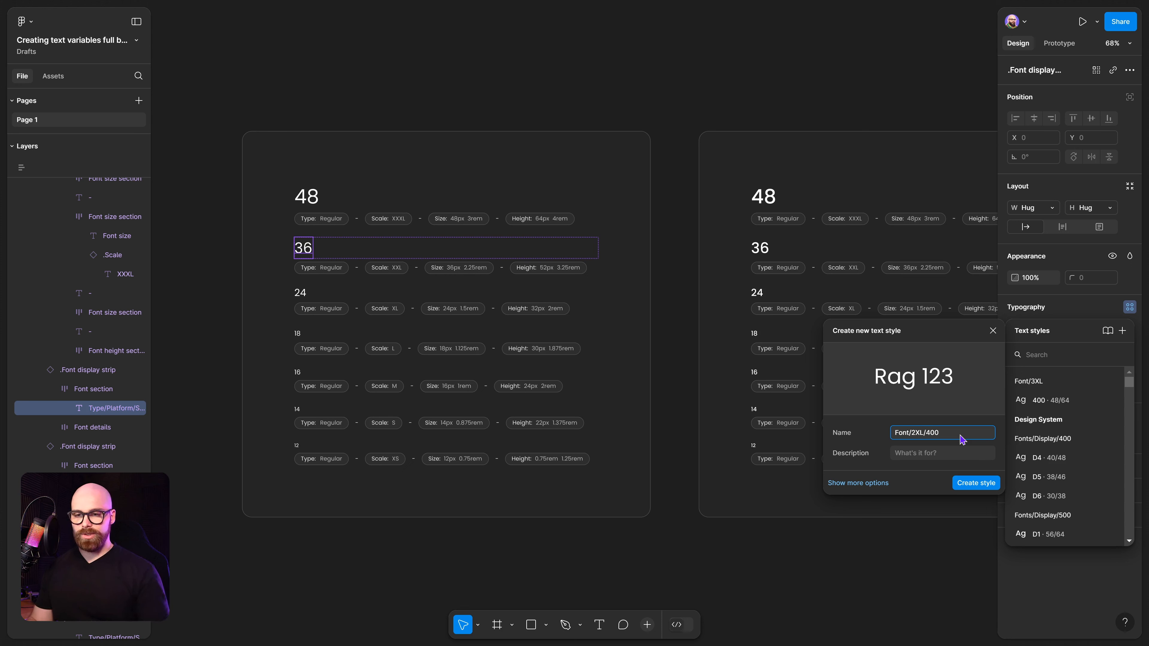
pyautogui.click(988, 481)
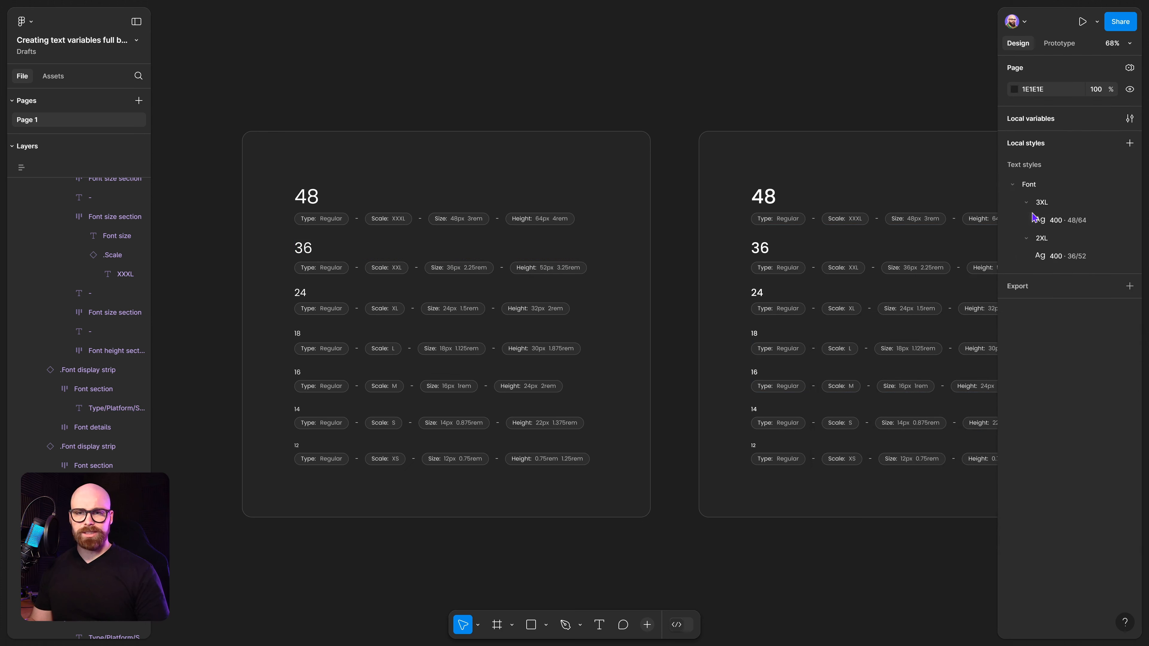
pyautogui.click(1063, 257)
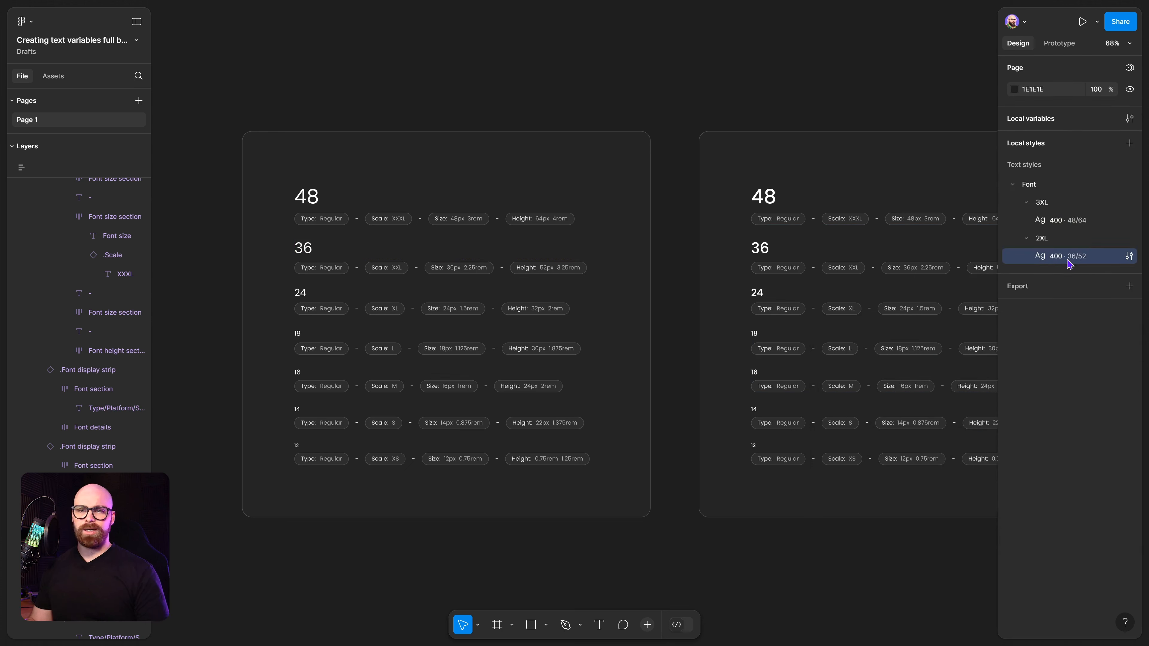
pyautogui.click(1052, 206)
pyautogui.moveTo(708, 257); pyautogui.dragTo(579, 226)
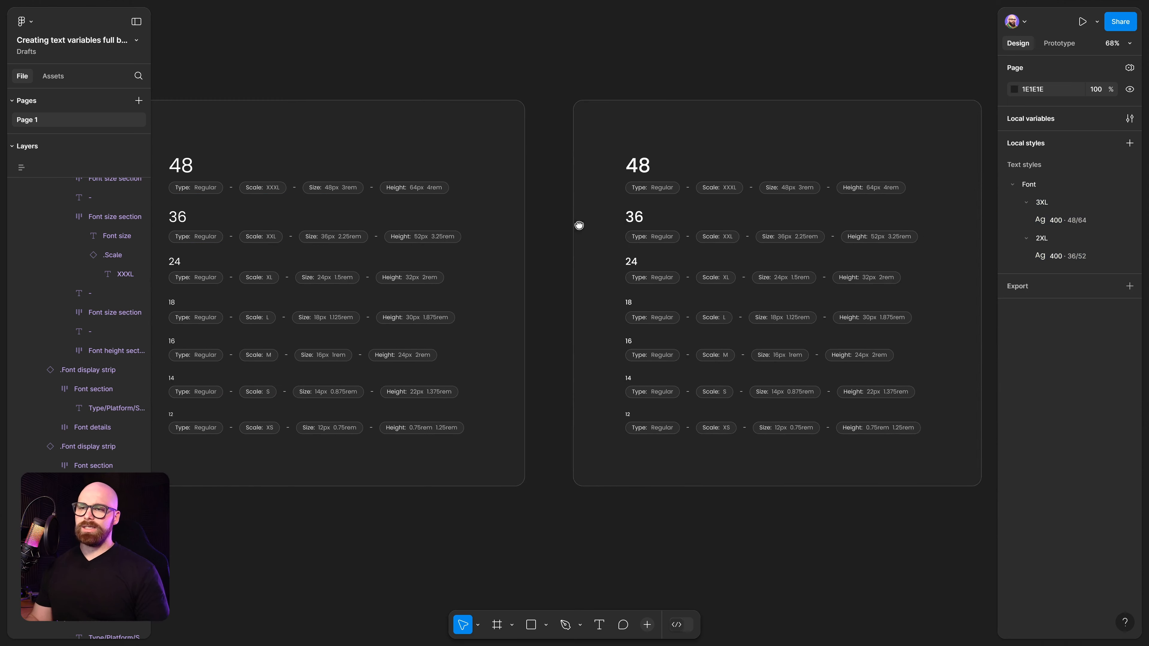
pyautogui.keyDown('ctrl'); pyautogui.click(637, 172); pyautogui.keyUp('ctrl')
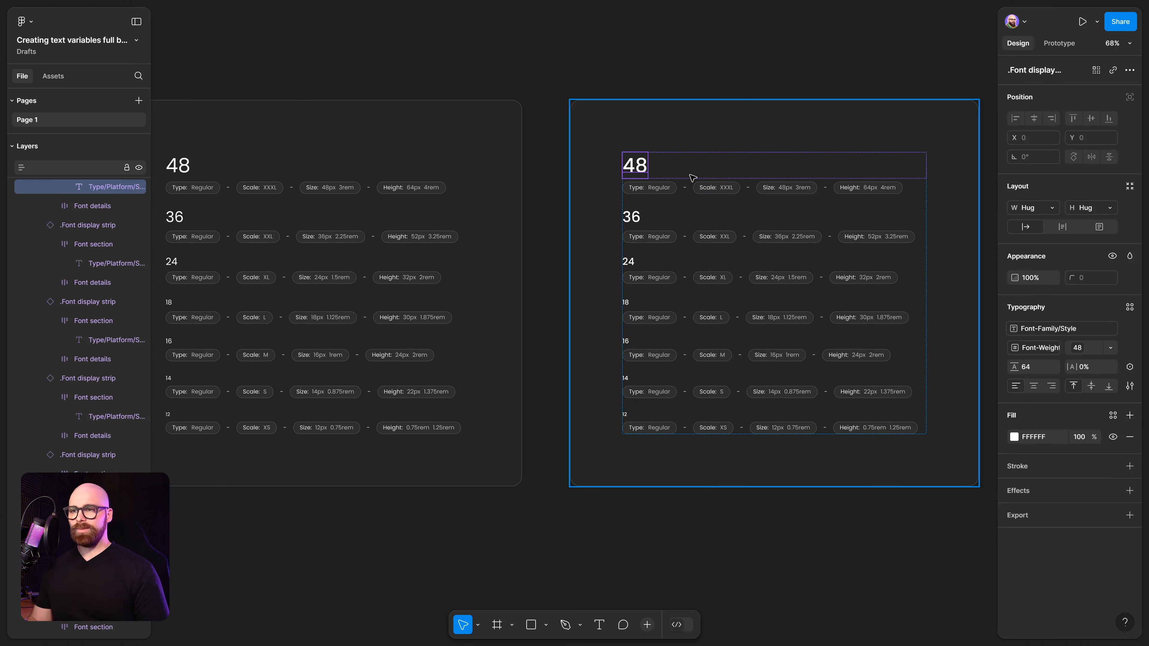
pyautogui.click(597, 55)
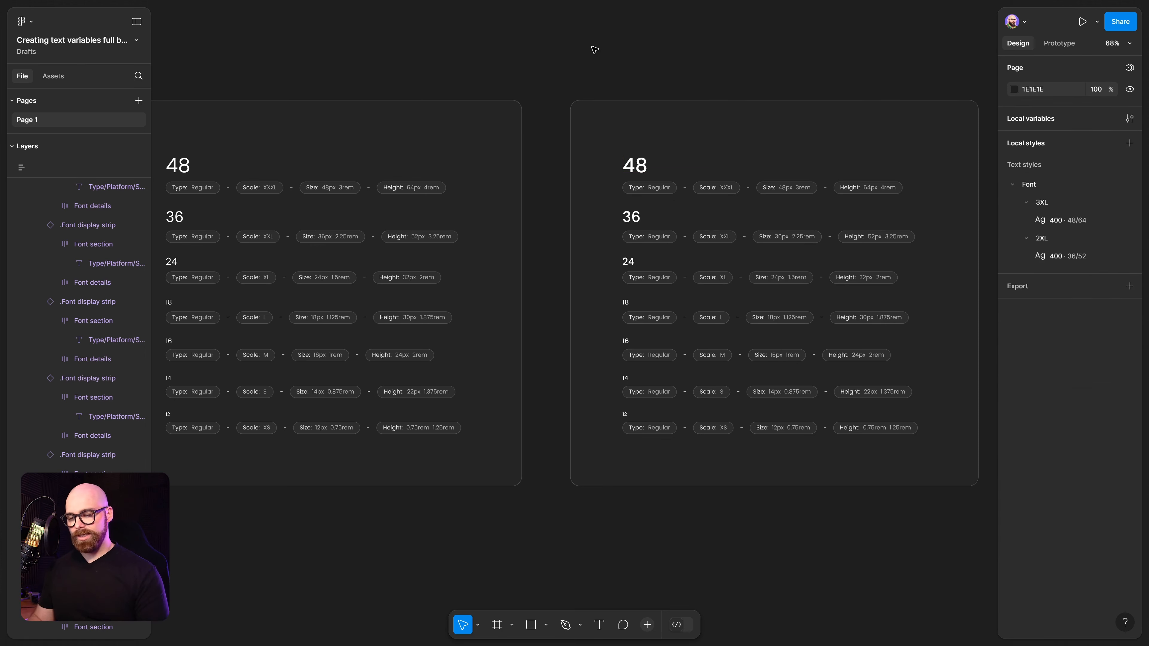
pyautogui.press('F11')
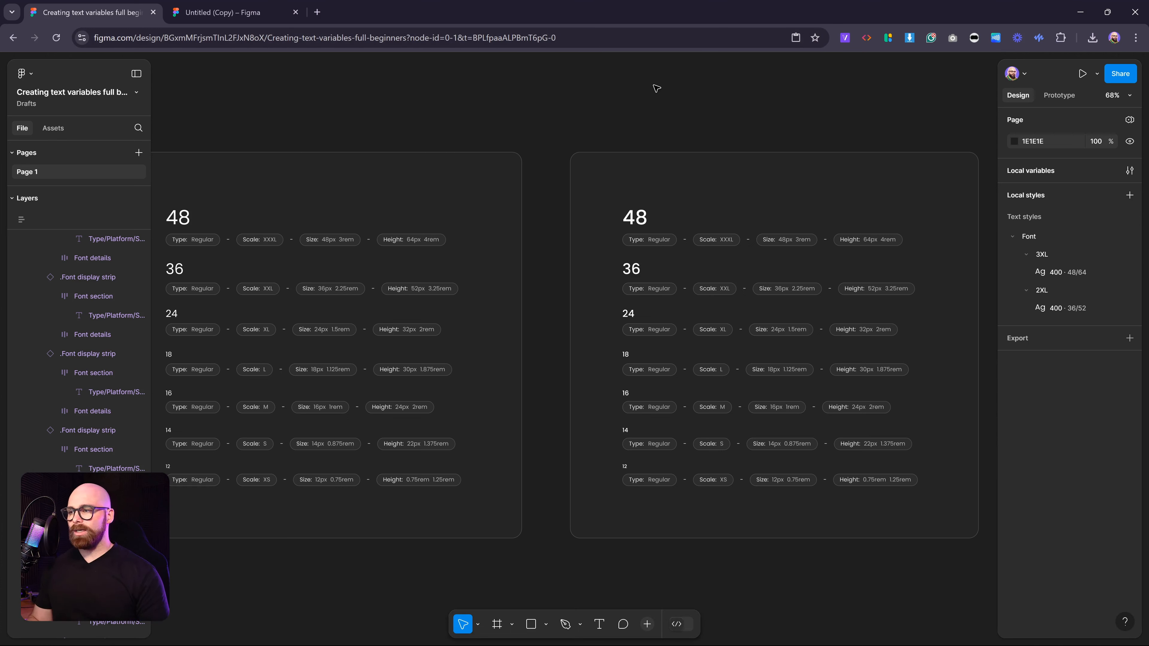
# Copy the two Font text styles into the Untitled (Copy) file while keeping them in the original file.
pyautogui.click(1026, 240)
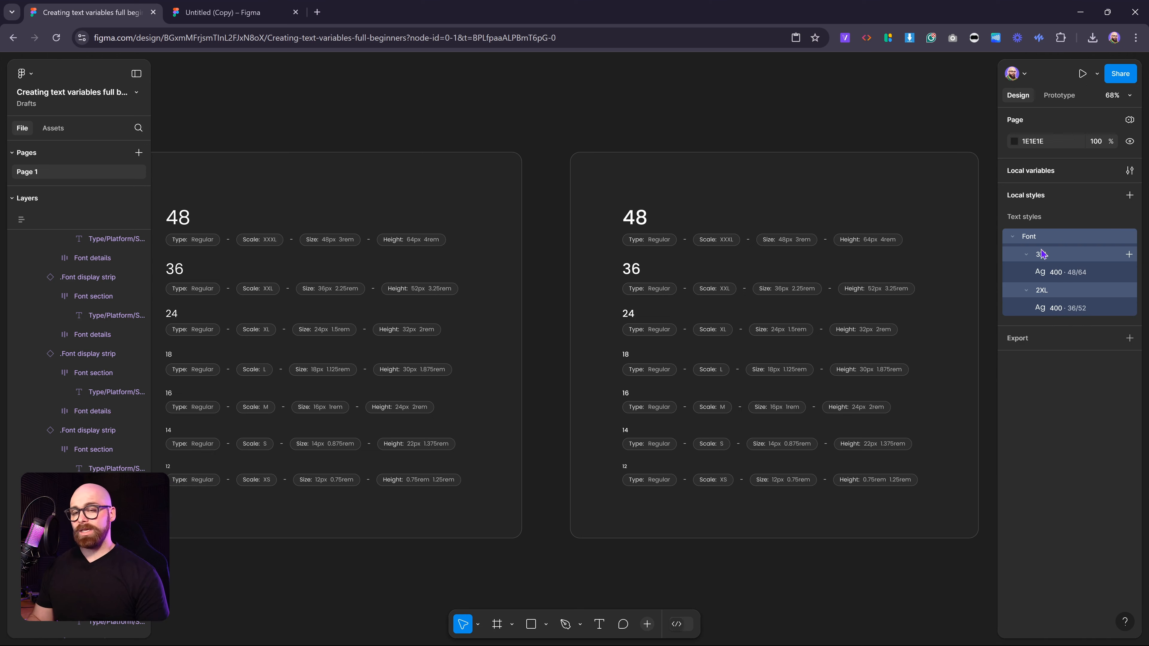
pyautogui.rightClick(1050, 240)
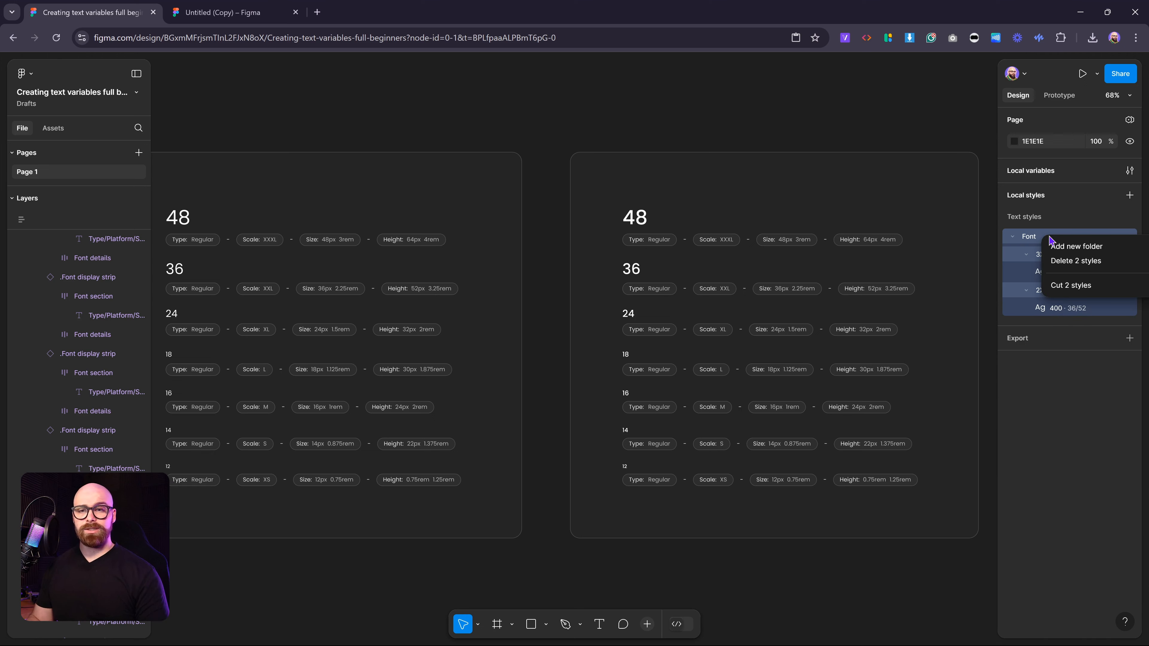
pyautogui.click(1063, 285)
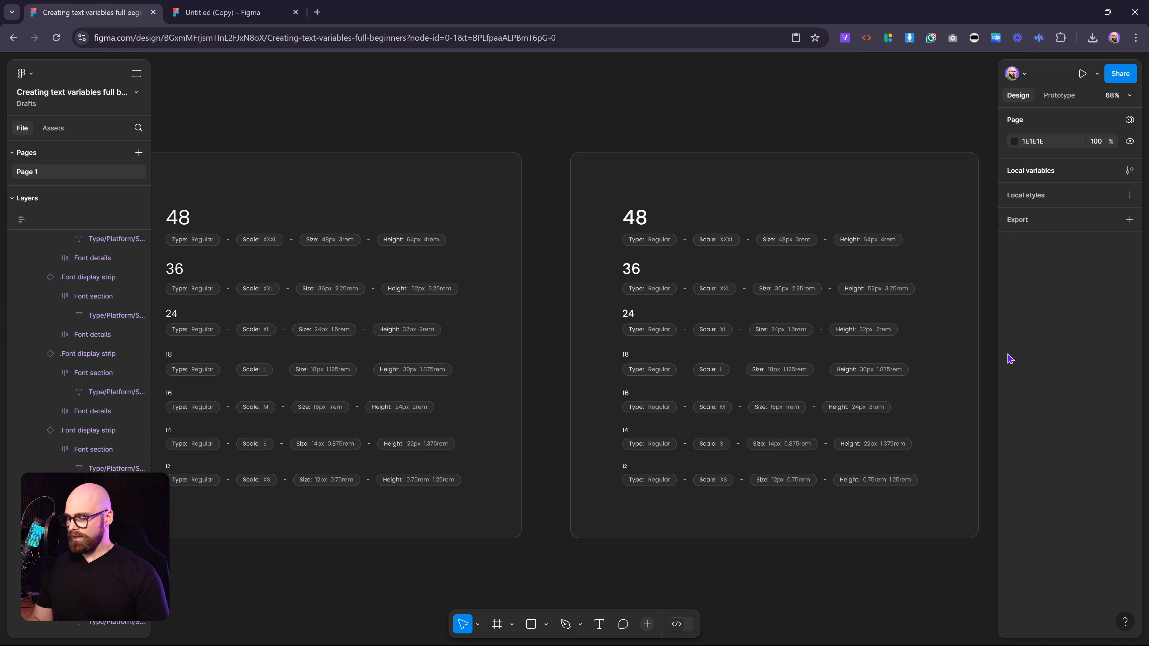
pyautogui.hotkey('ctrl', 'z')
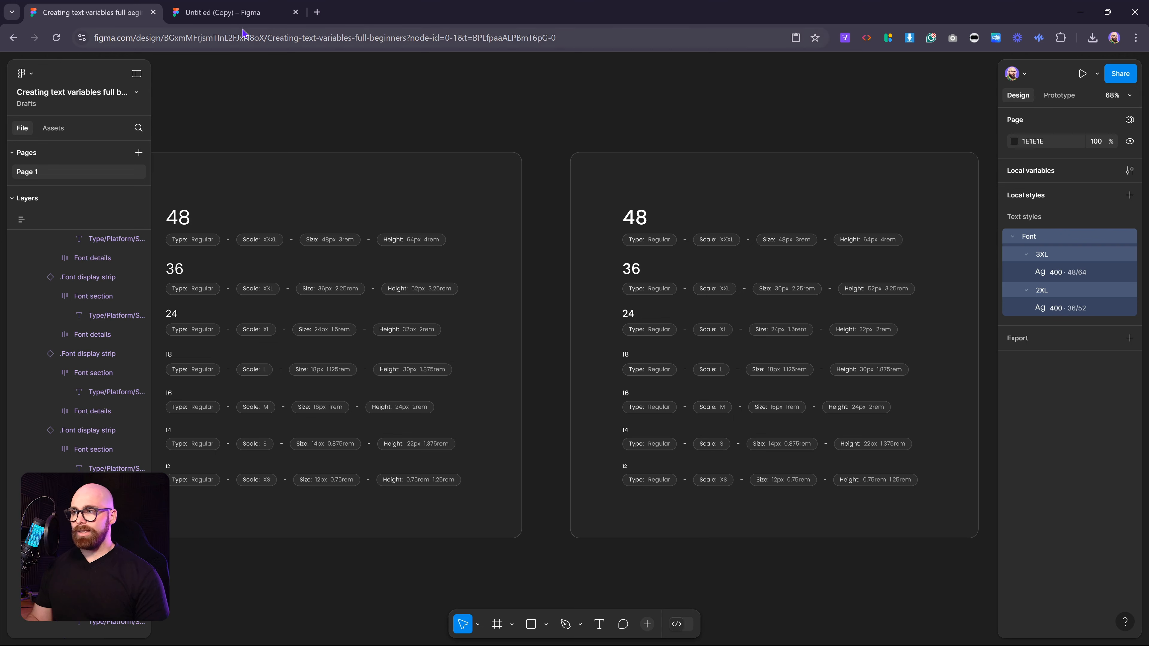
pyautogui.click(239, 13)
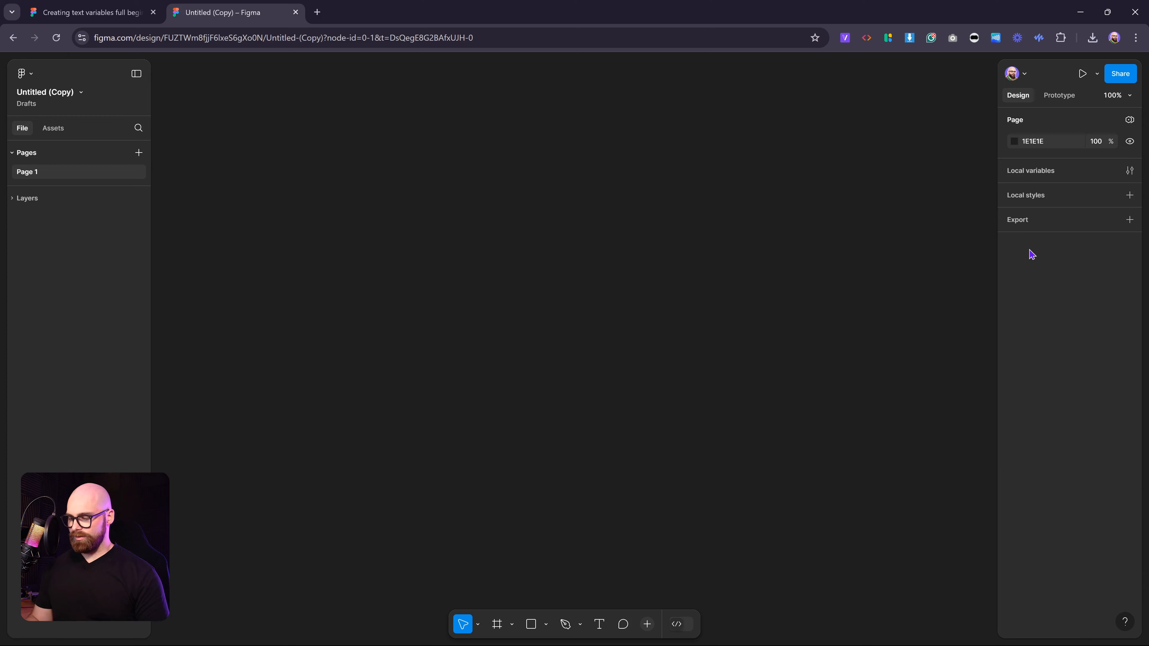
pyautogui.hotkey('ctrl', 'v')
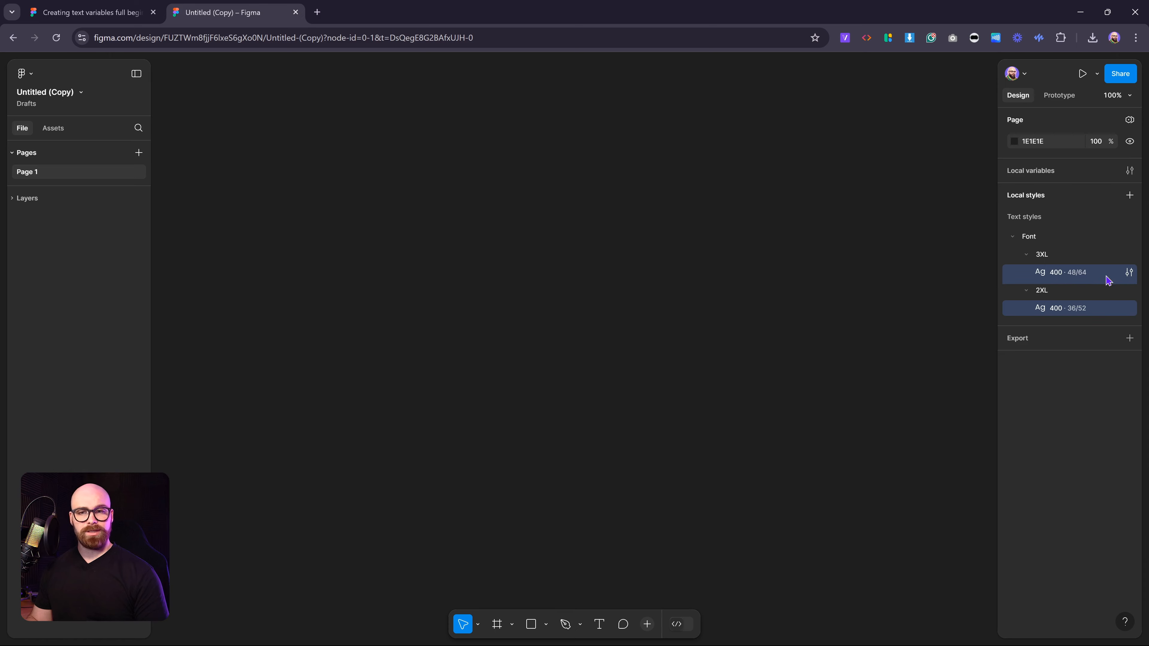
# Rename the 3XL text style in the copied file as 500.
pyautogui.doubleClick(1061, 274)
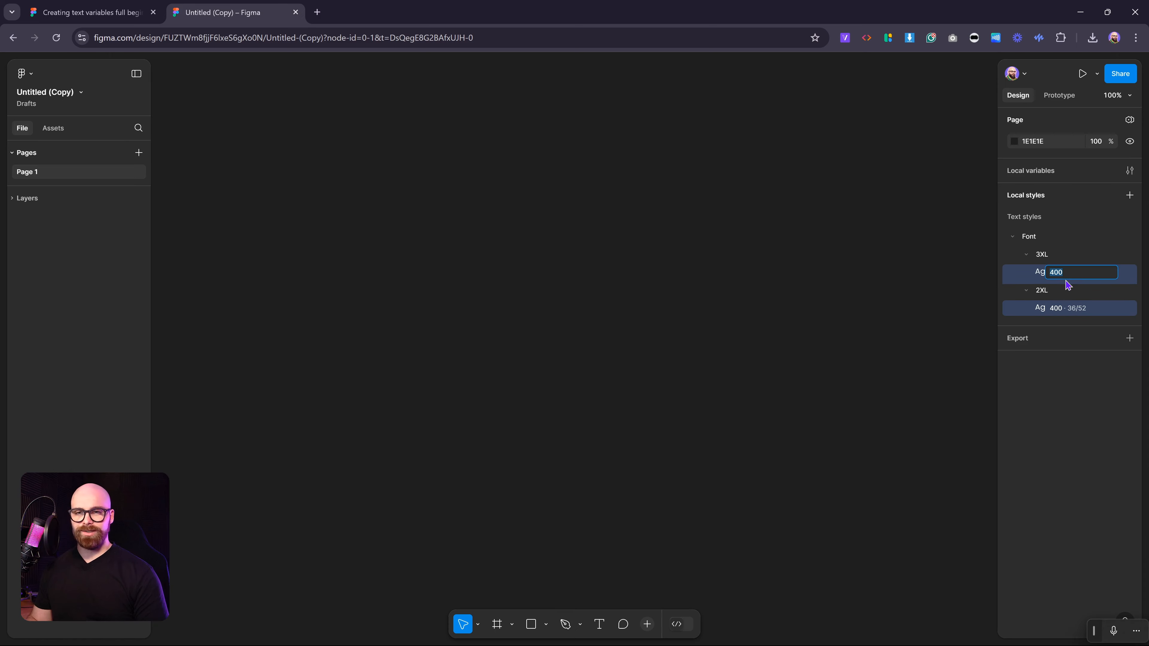
pyautogui.write('5')
pyautogui.press('Return')
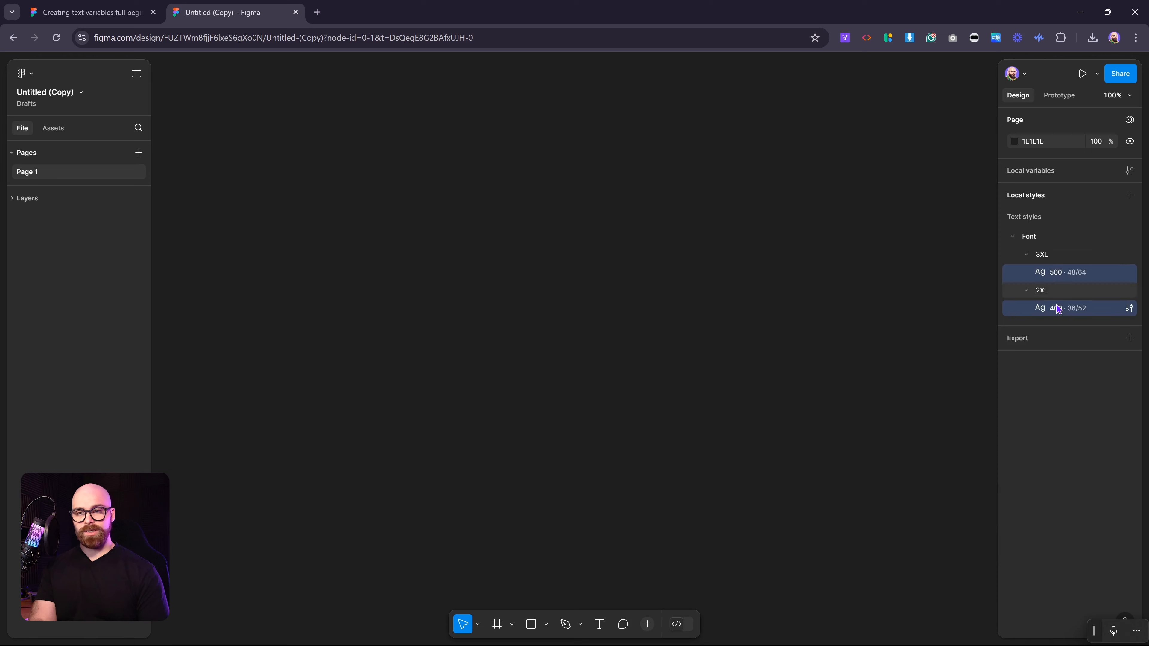
# Rename the 2XL text style in the copied file as 500.
pyautogui.doubleClick(1058, 291)
pyautogui.write('500')
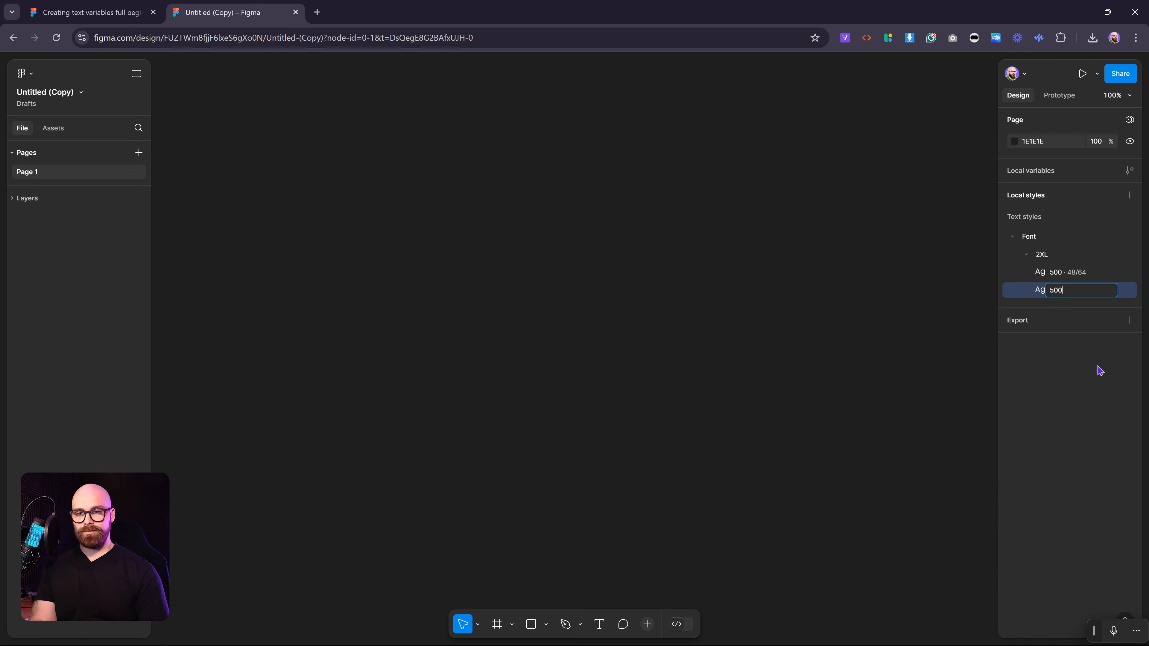
# Cut the Font text style group from the copied file and paste it into the original file.
pyautogui.click(1062, 259)
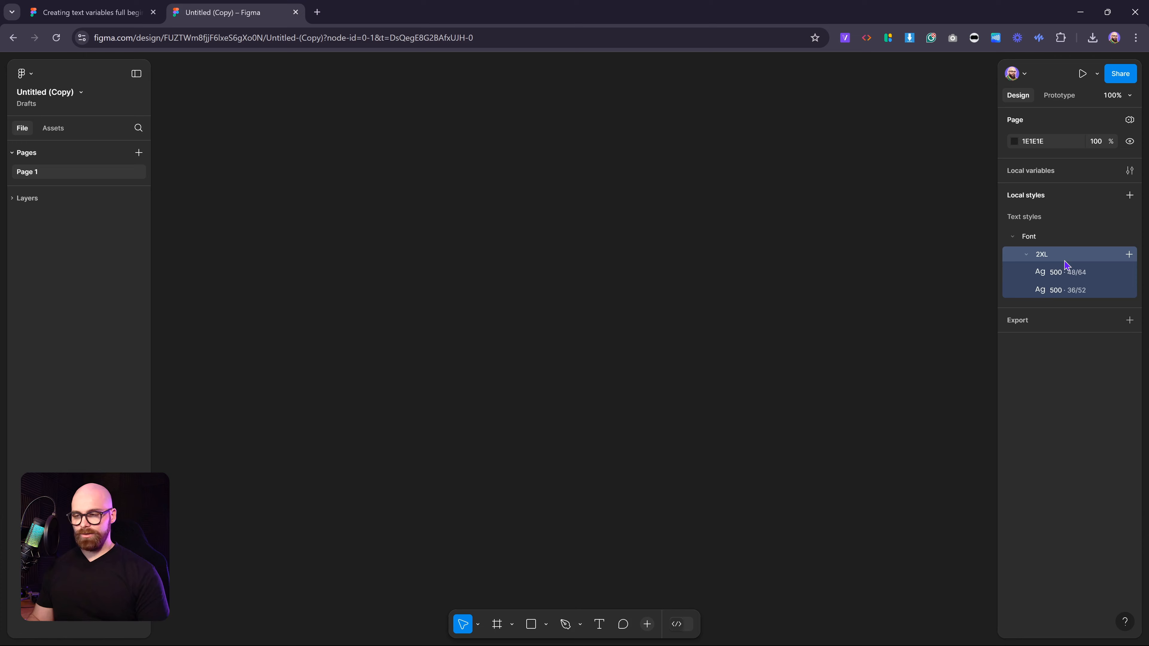
pyautogui.click(1049, 242)
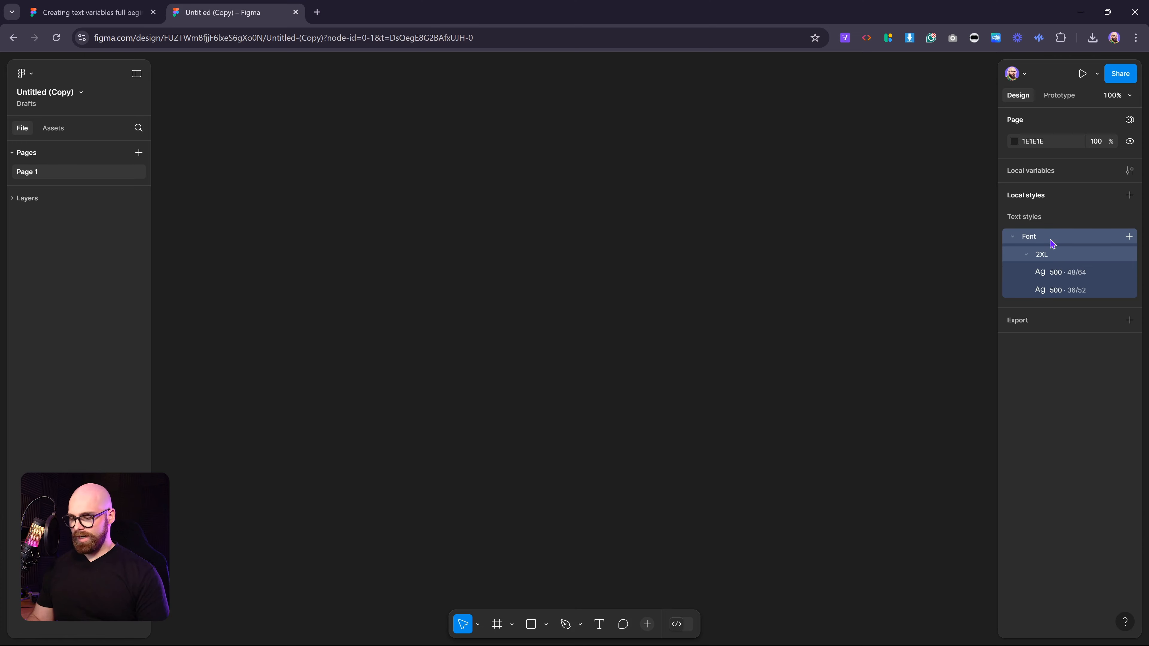
pyautogui.rightClick(1052, 242)
pyautogui.click(1061, 288)
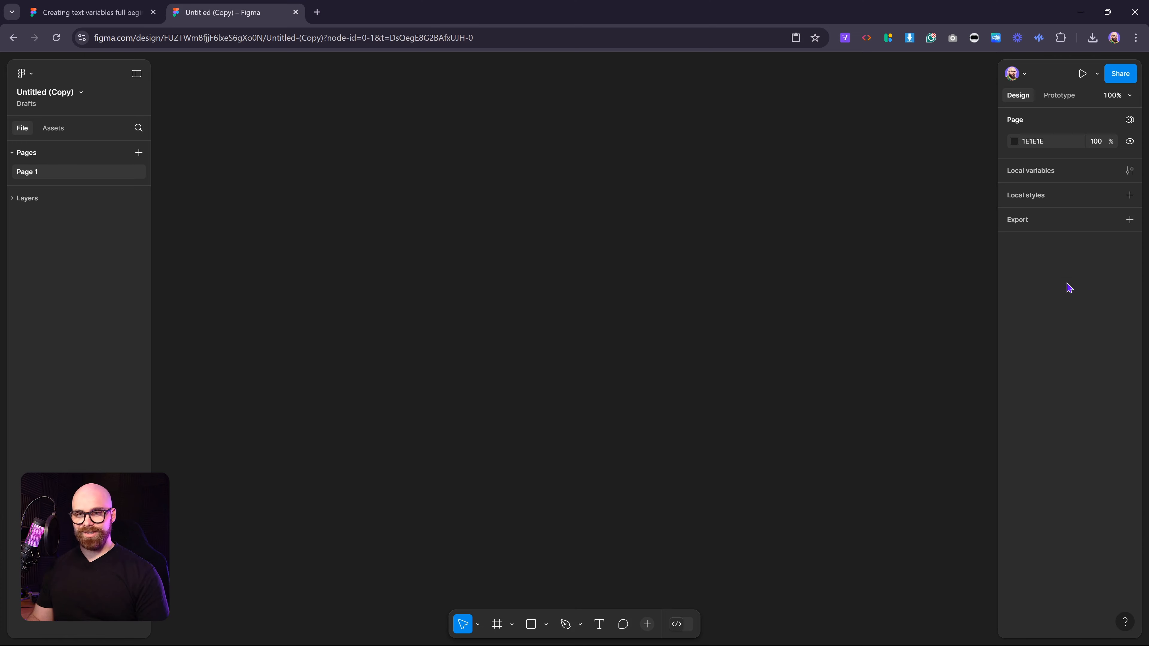
pyautogui.click(107, 13)
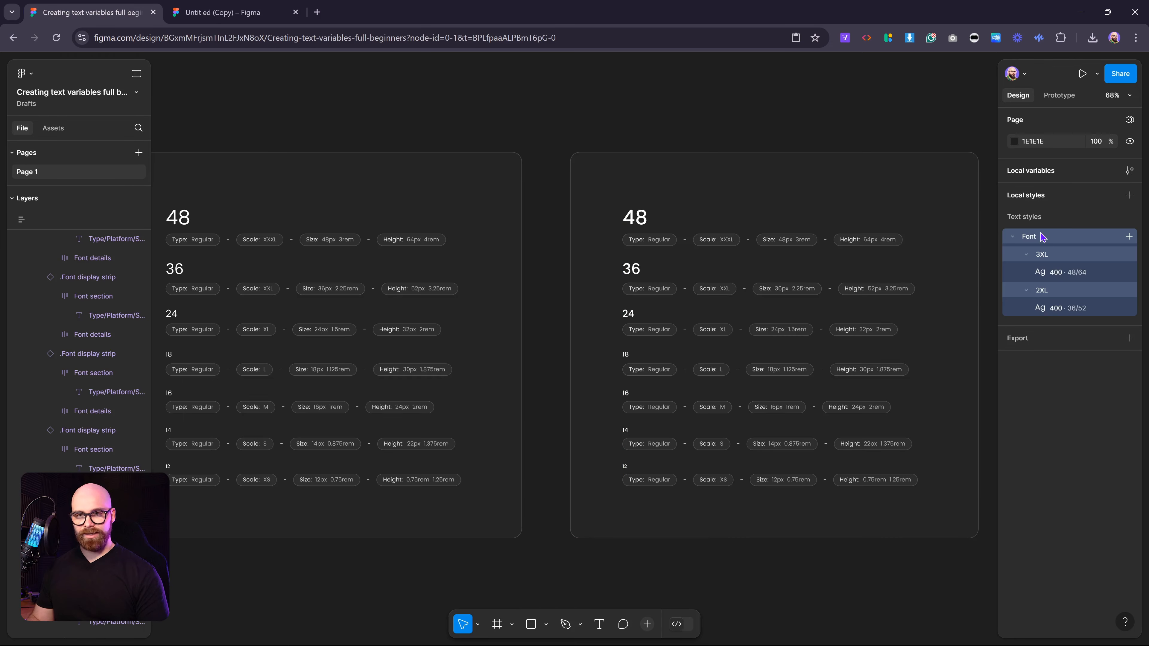
pyautogui.hotkey('ctrl', 'v')
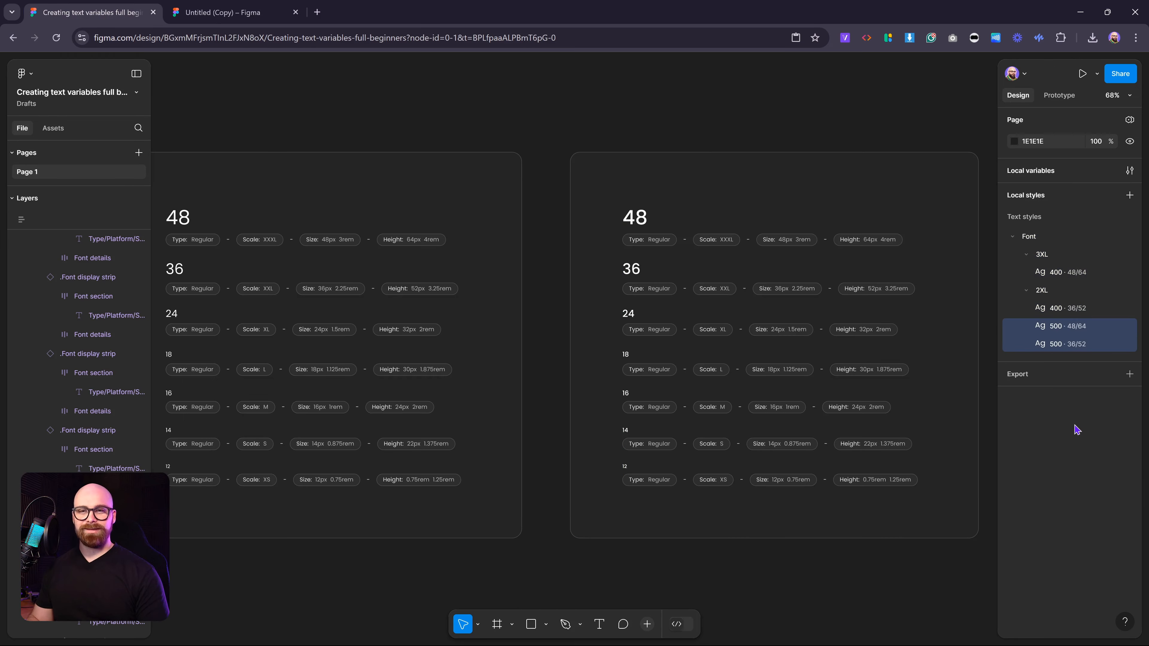
# Move the pasted 500 48/64 style into the 3XL group, below its 400 style.
pyautogui.click(1076, 327)
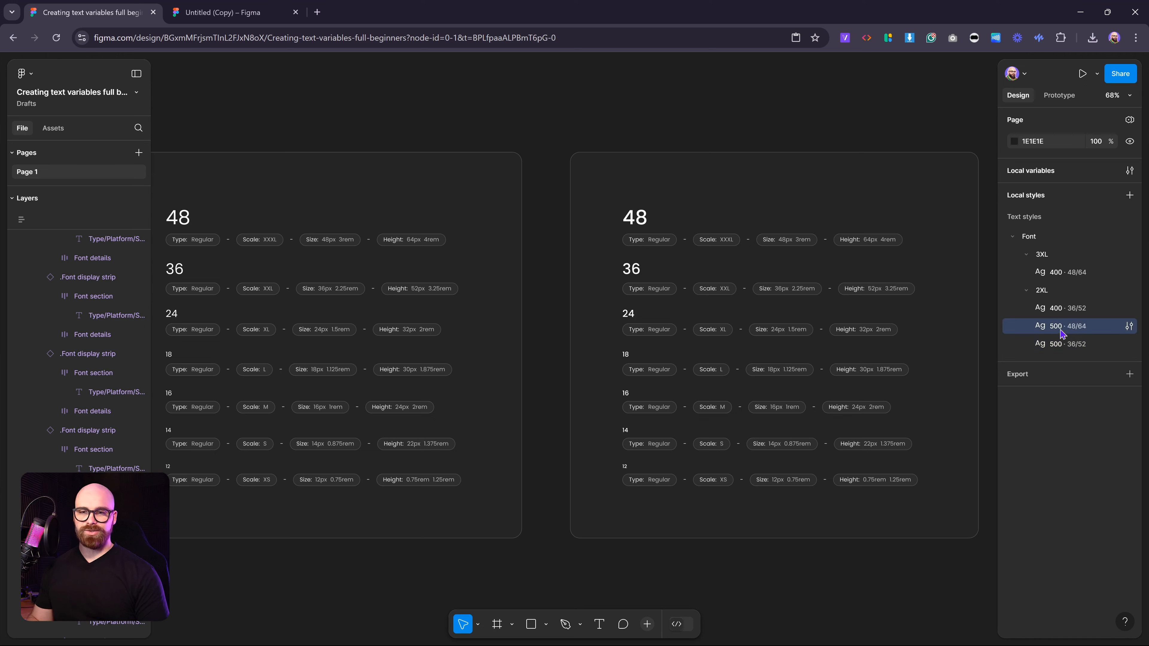
pyautogui.moveTo(1064, 330); pyautogui.dragTo(1068, 279)
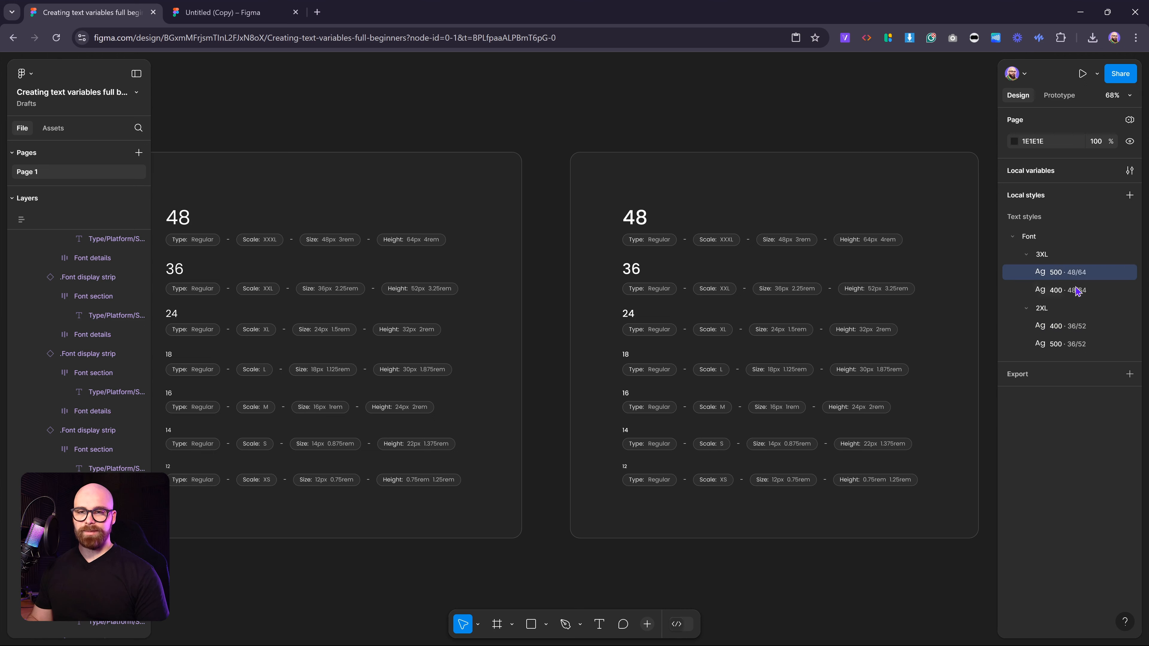
pyautogui.click(1072, 272)
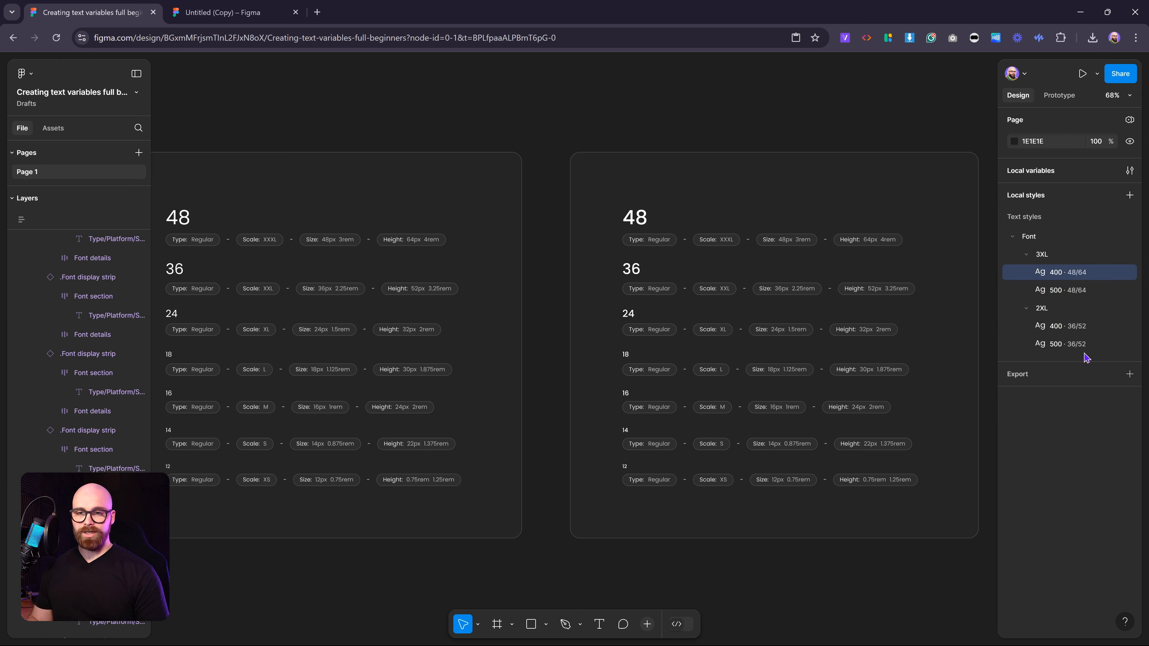
pyautogui.click(1075, 347)
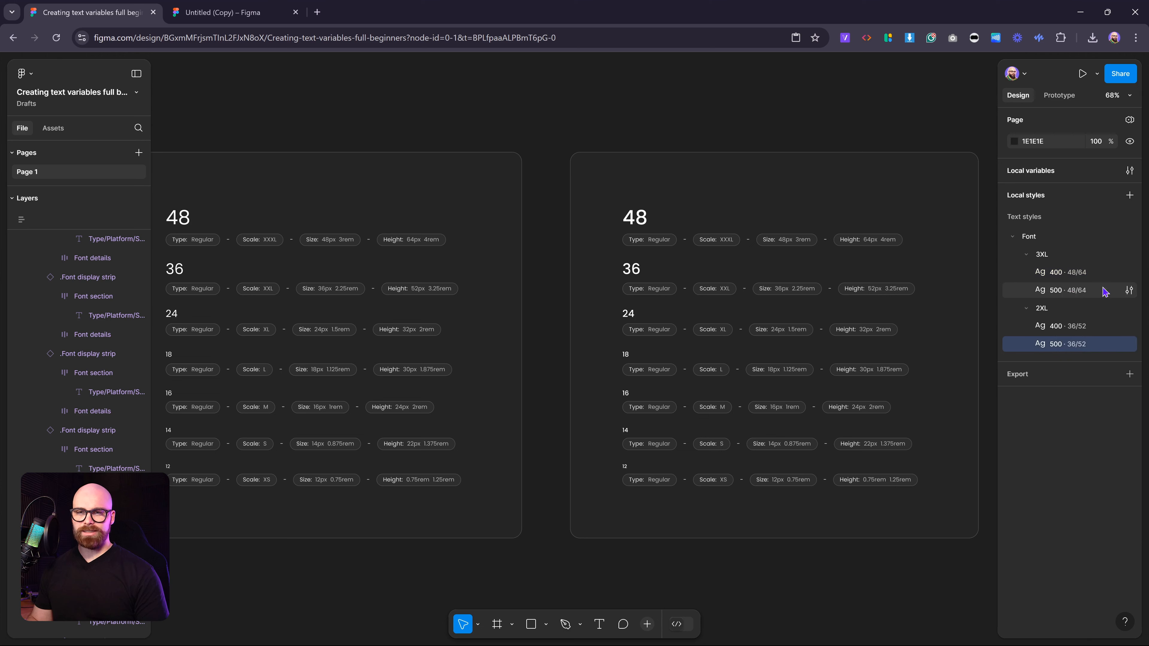
# Bind the 3XL 500 style's font weight to the Font-Weight 500 variable.
pyautogui.click(1130, 291)
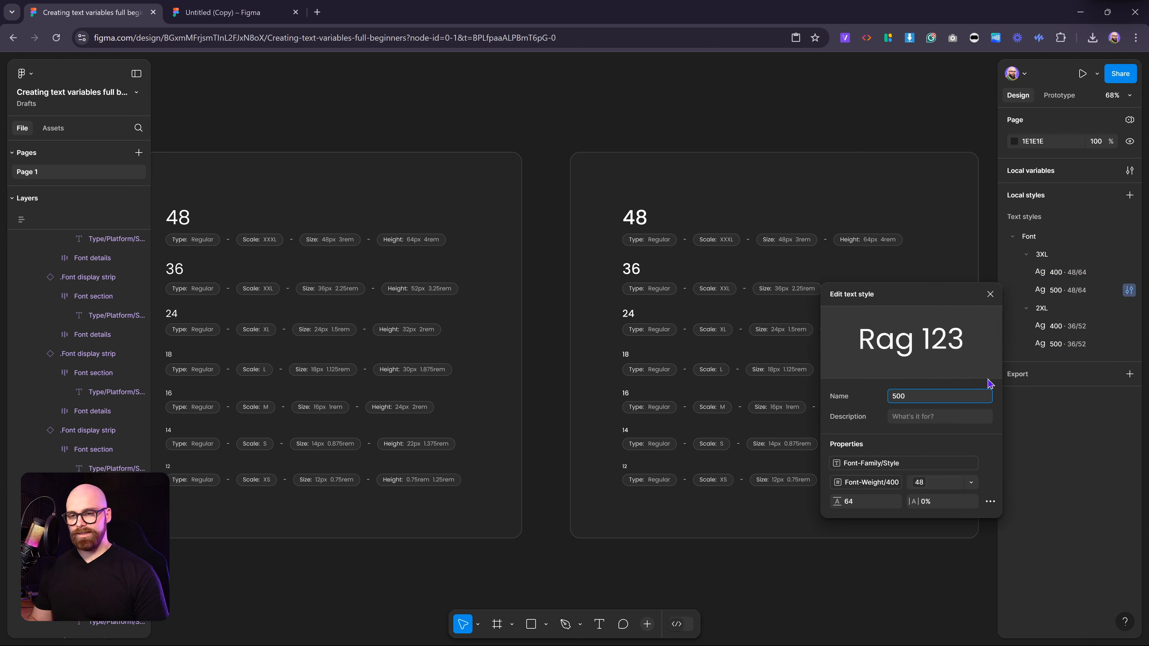
pyautogui.click(874, 482)
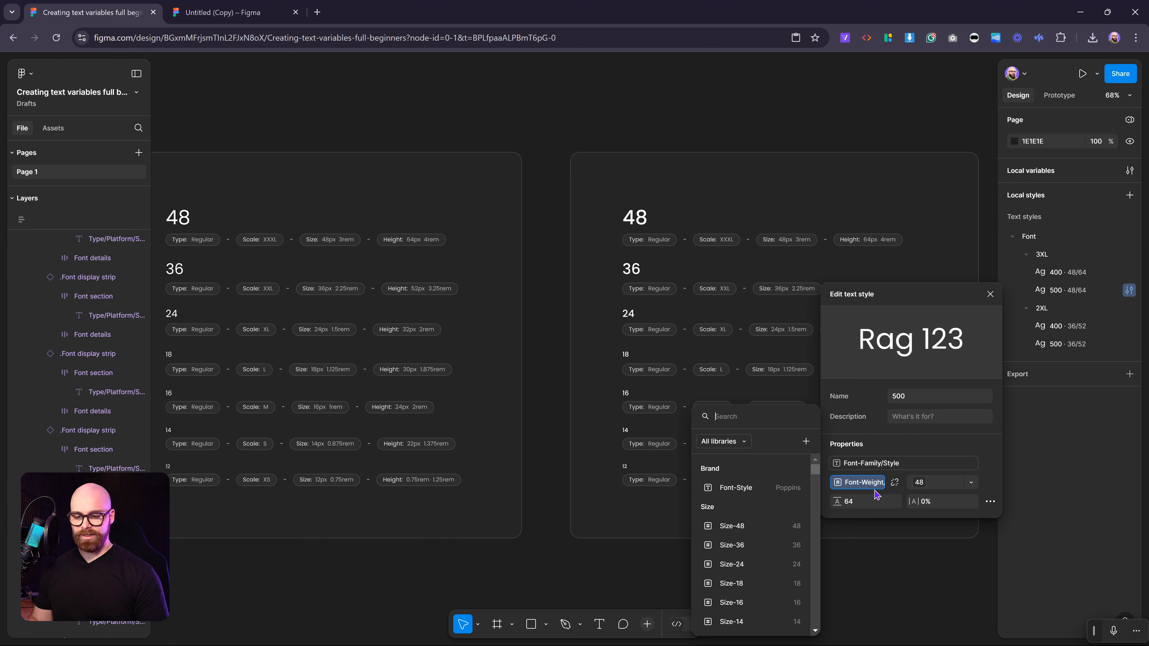
pyautogui.write('500')
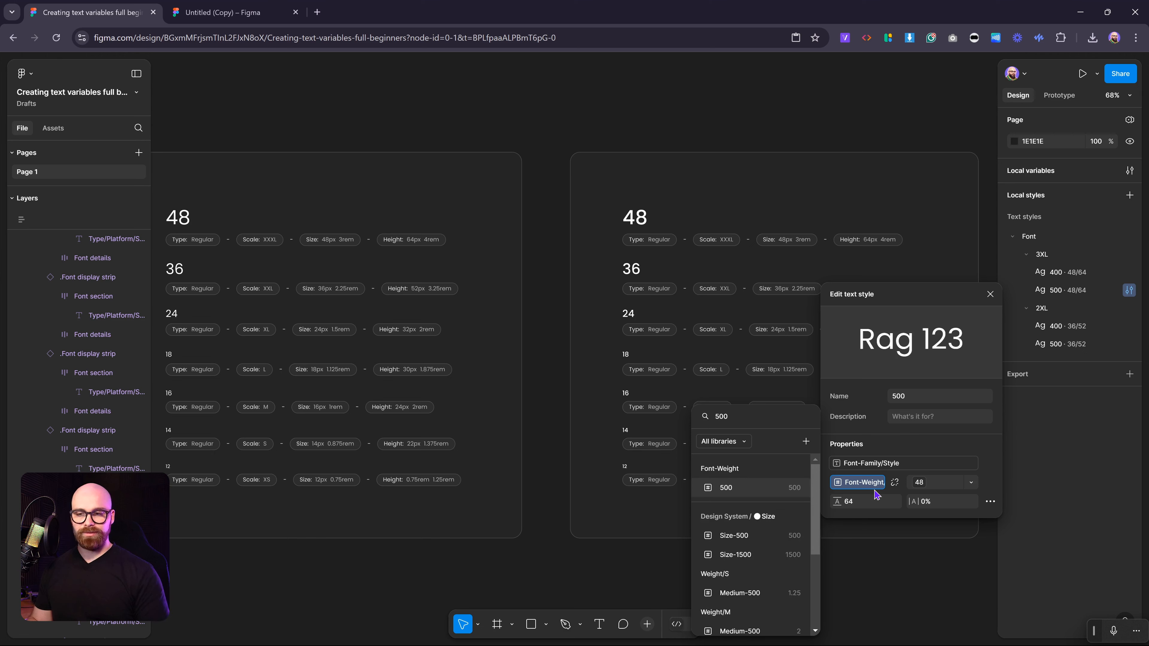
pyautogui.click(726, 487)
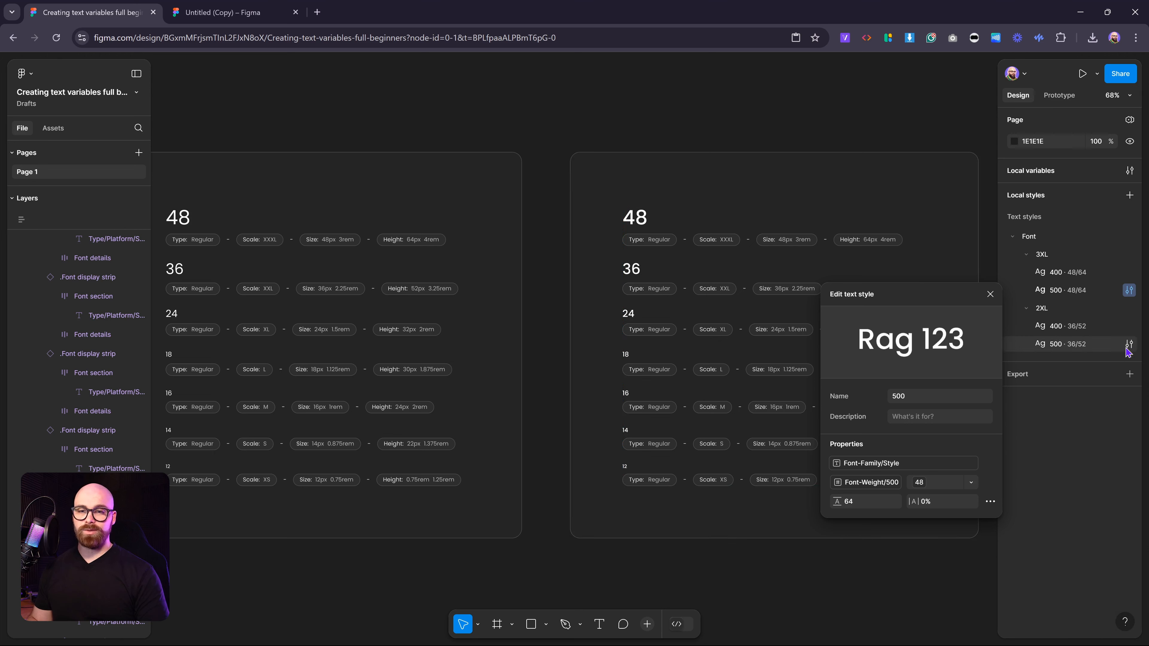
# Bind the 2XL 500 style's font weight to the Font-Weight 500 variable.
pyautogui.click(1128, 345)
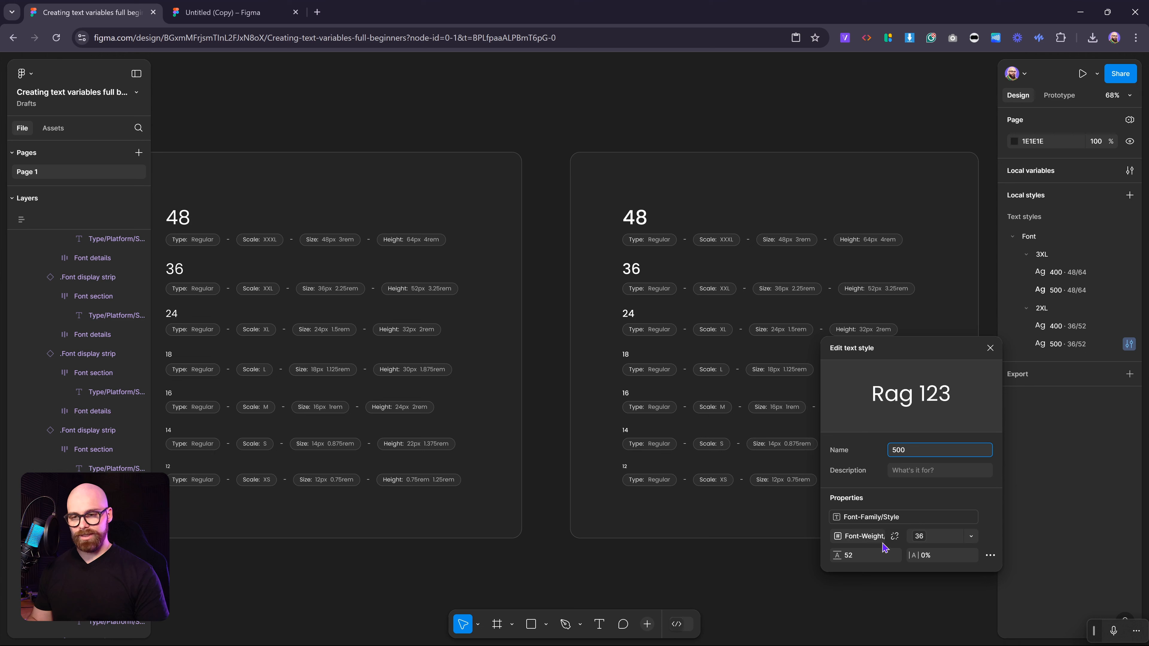
pyautogui.click(860, 536)
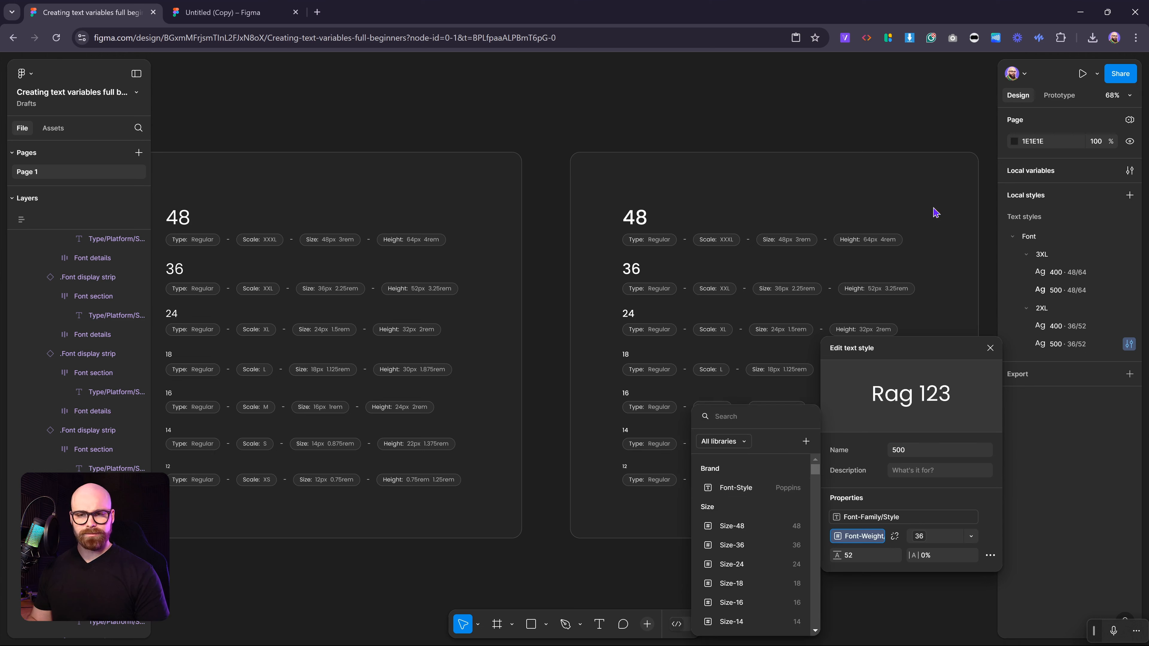
pyautogui.click(1079, 295)
pyautogui.click(1103, 289)
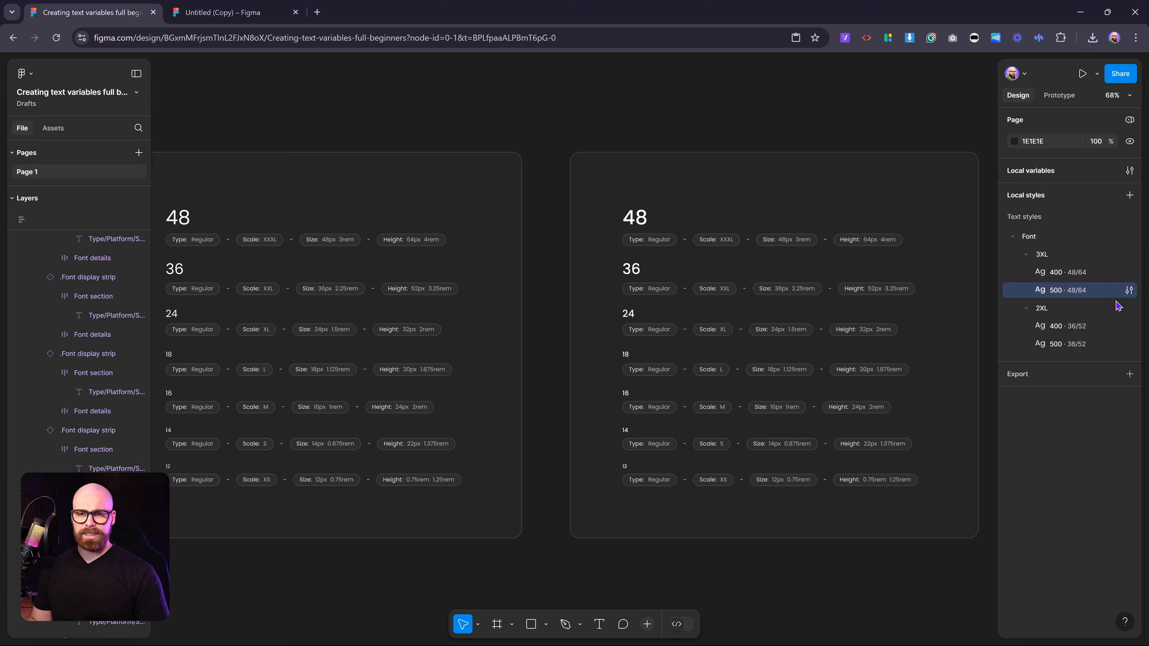
pyautogui.click(1128, 344)
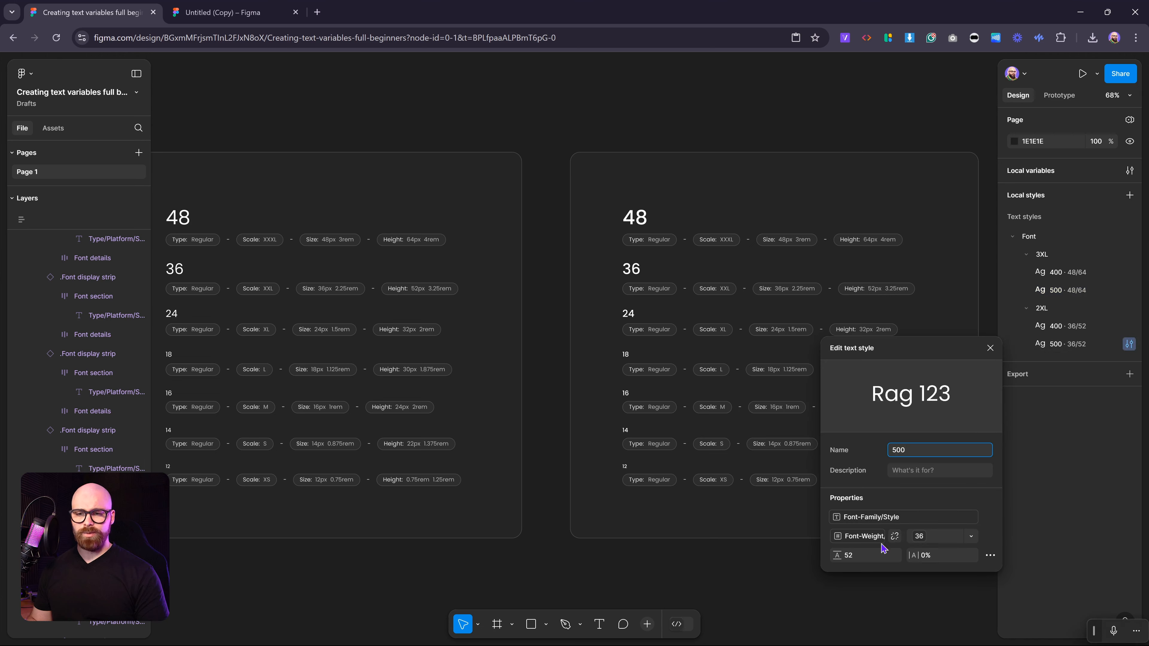
pyautogui.click(859, 537)
pyautogui.click(813, 423)
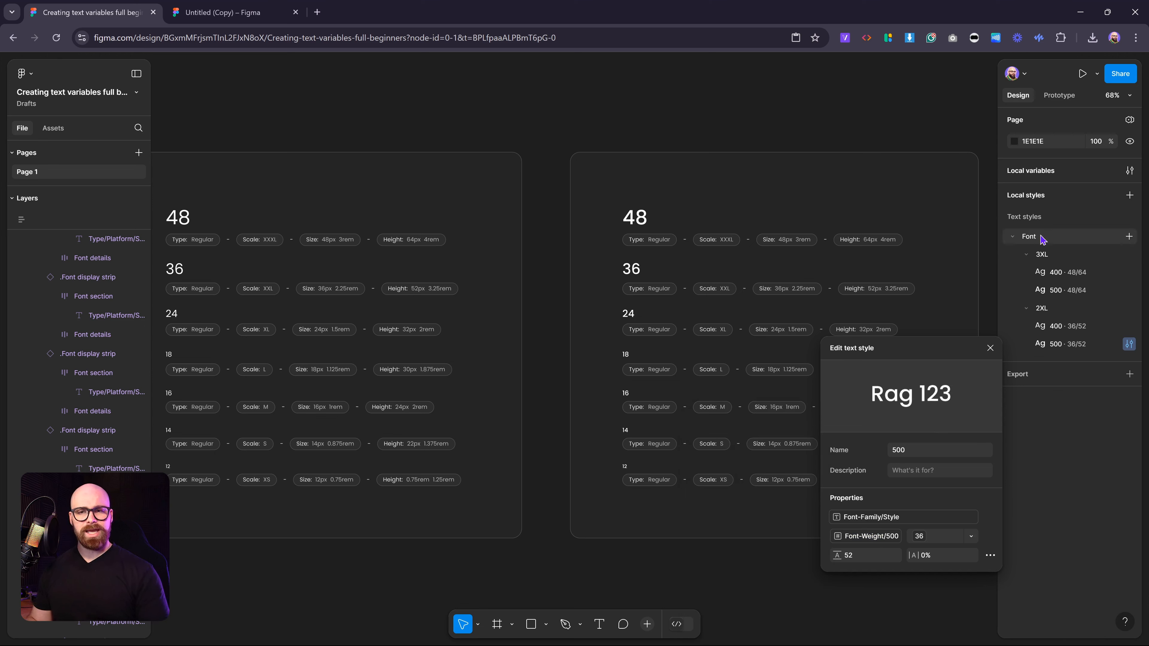
# Open the Brand variable collection and add a second mode to it.
pyautogui.click(1042, 254)
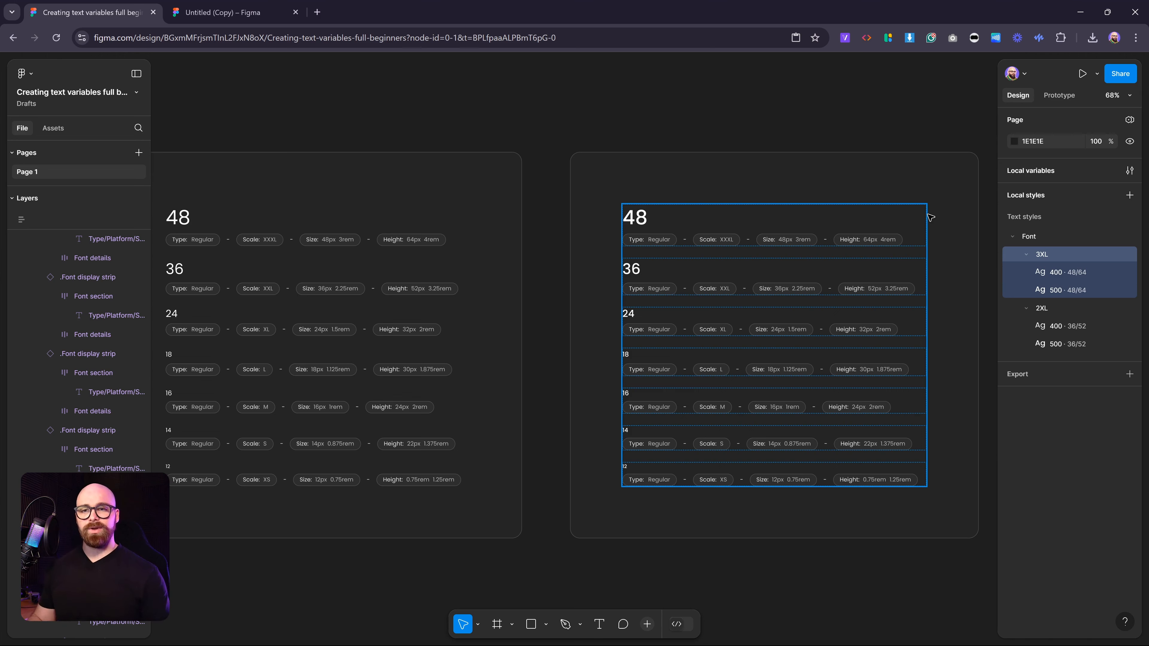
pyautogui.click(645, 138)
pyautogui.scroll(-3, 638, 114)
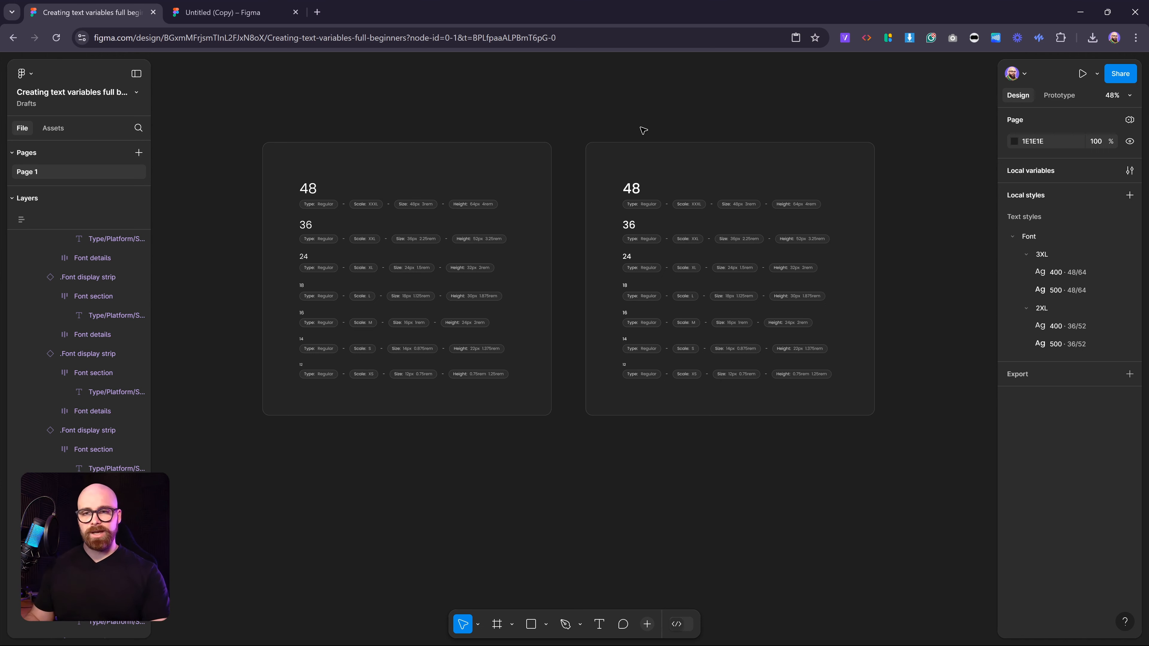
pyautogui.click(1130, 170)
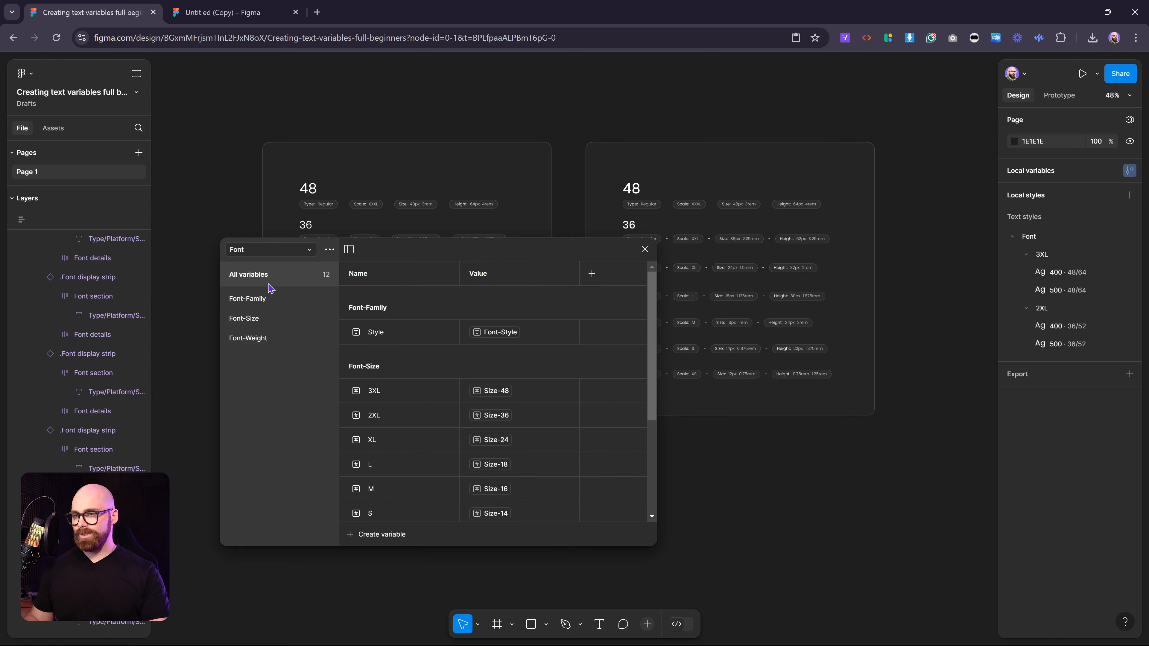
pyautogui.click(267, 251)
pyautogui.click(254, 235)
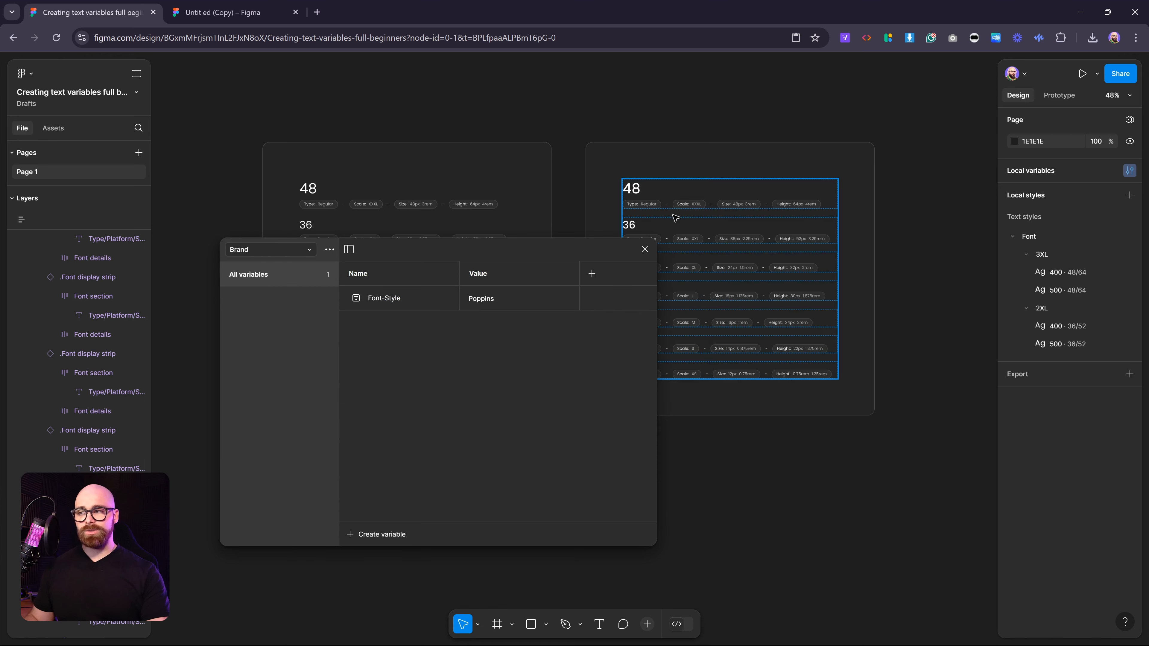
pyautogui.press('F11')
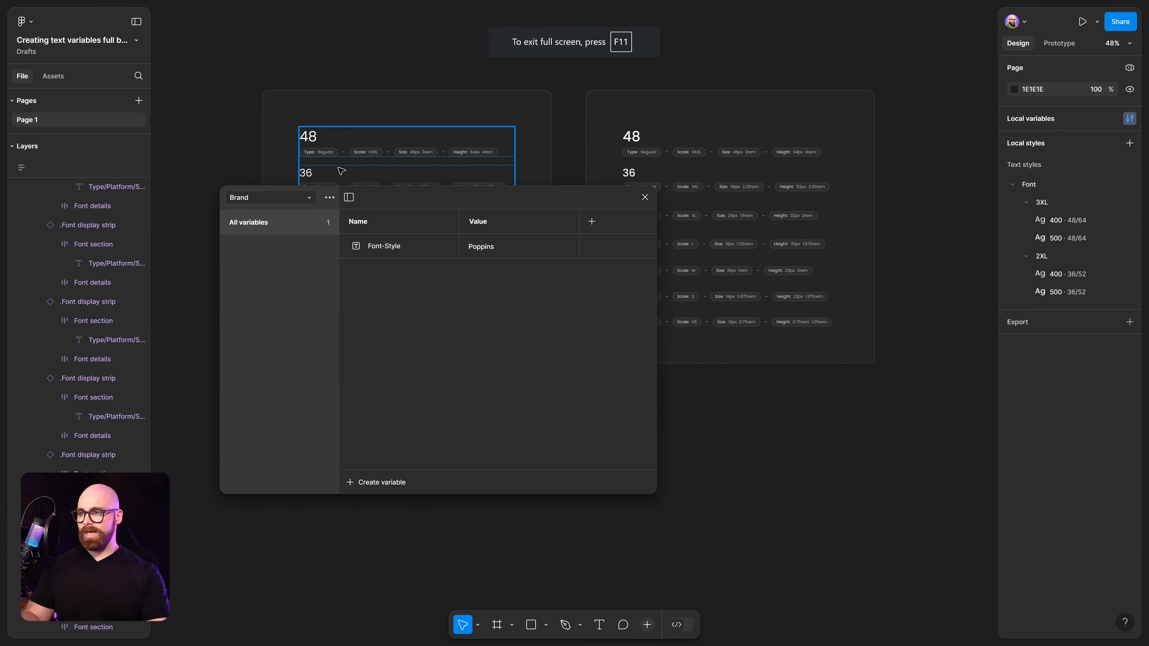
pyautogui.click(591, 221)
pyautogui.moveTo(657, 255); pyautogui.dragTo(848, 258)
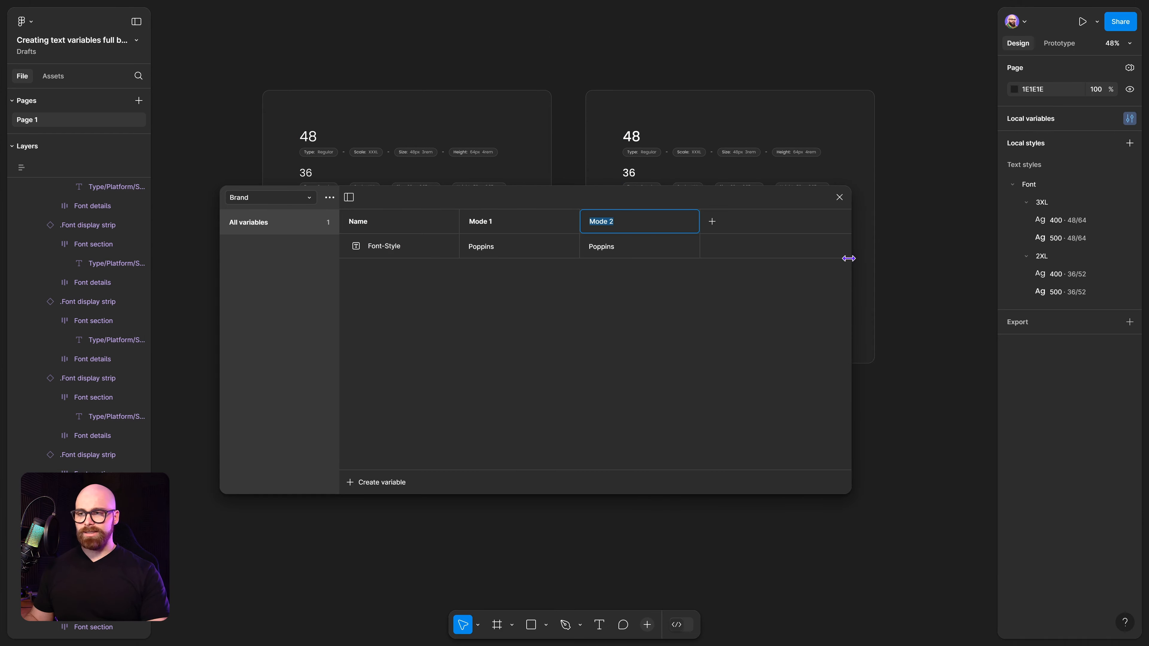
pyautogui.click(616, 245)
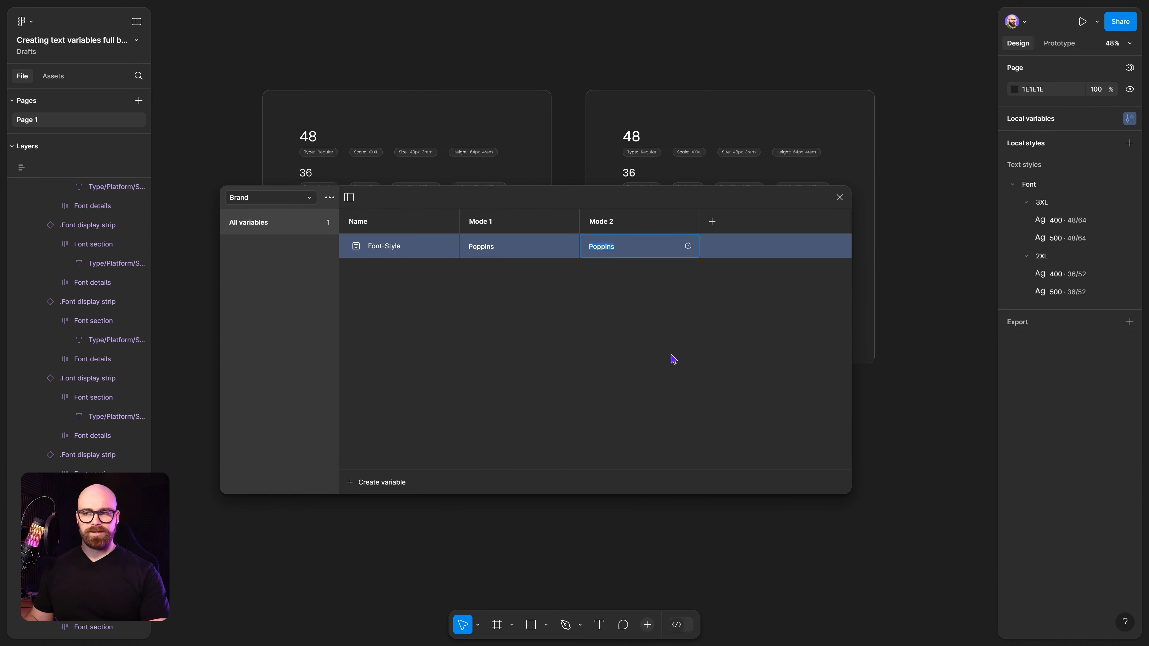
pyautogui.click(645, 358)
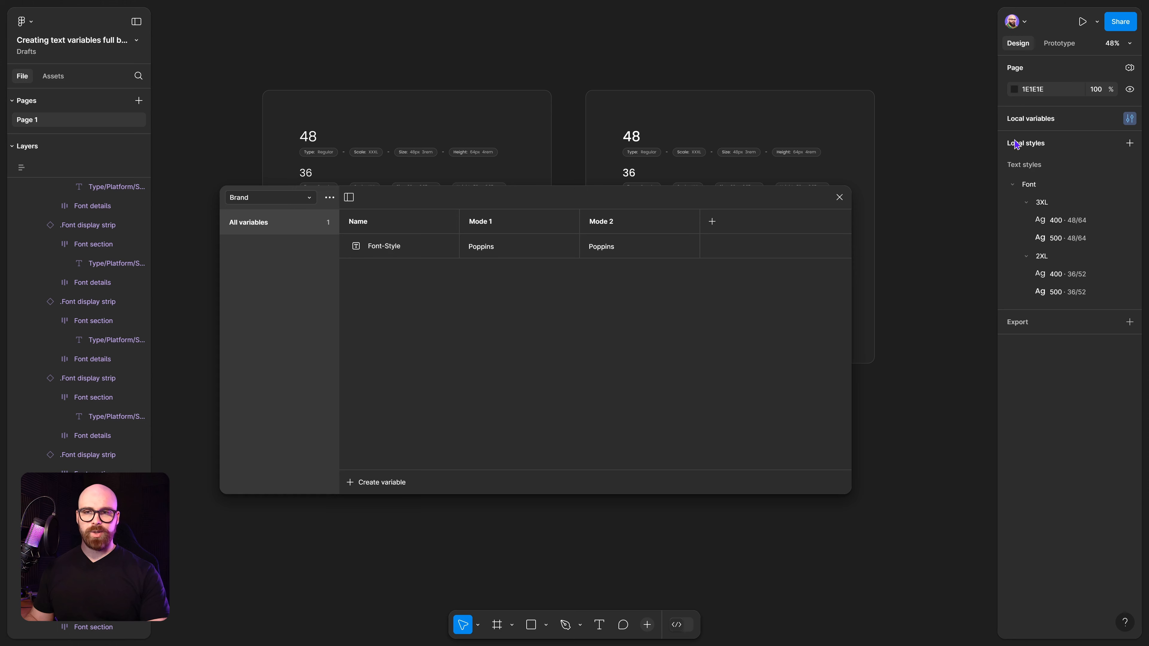